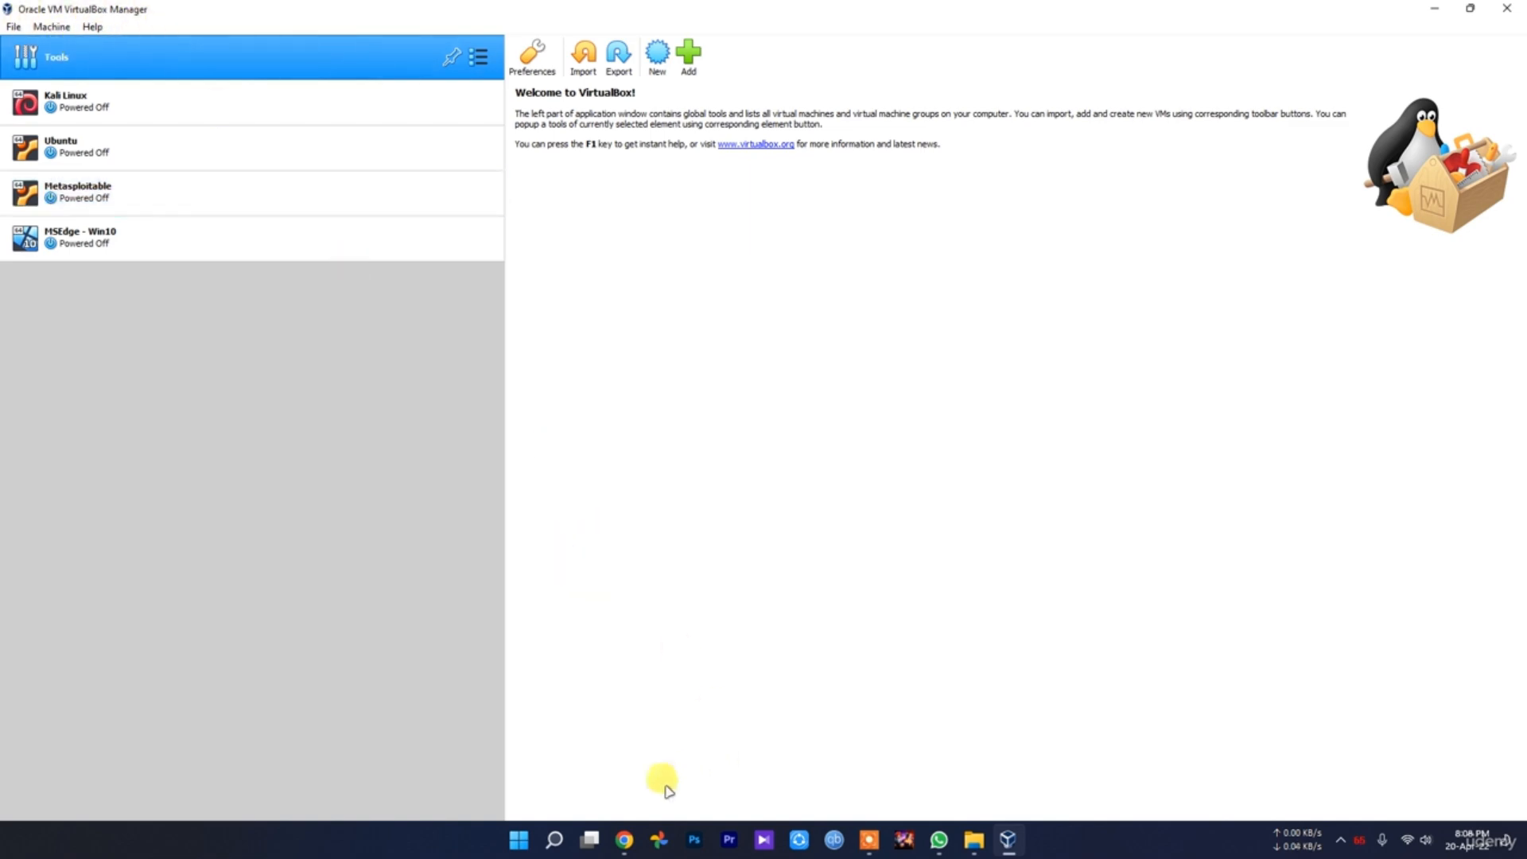
Switch to Chrome and open the official Ubuntu website from the search results
click(624, 838)
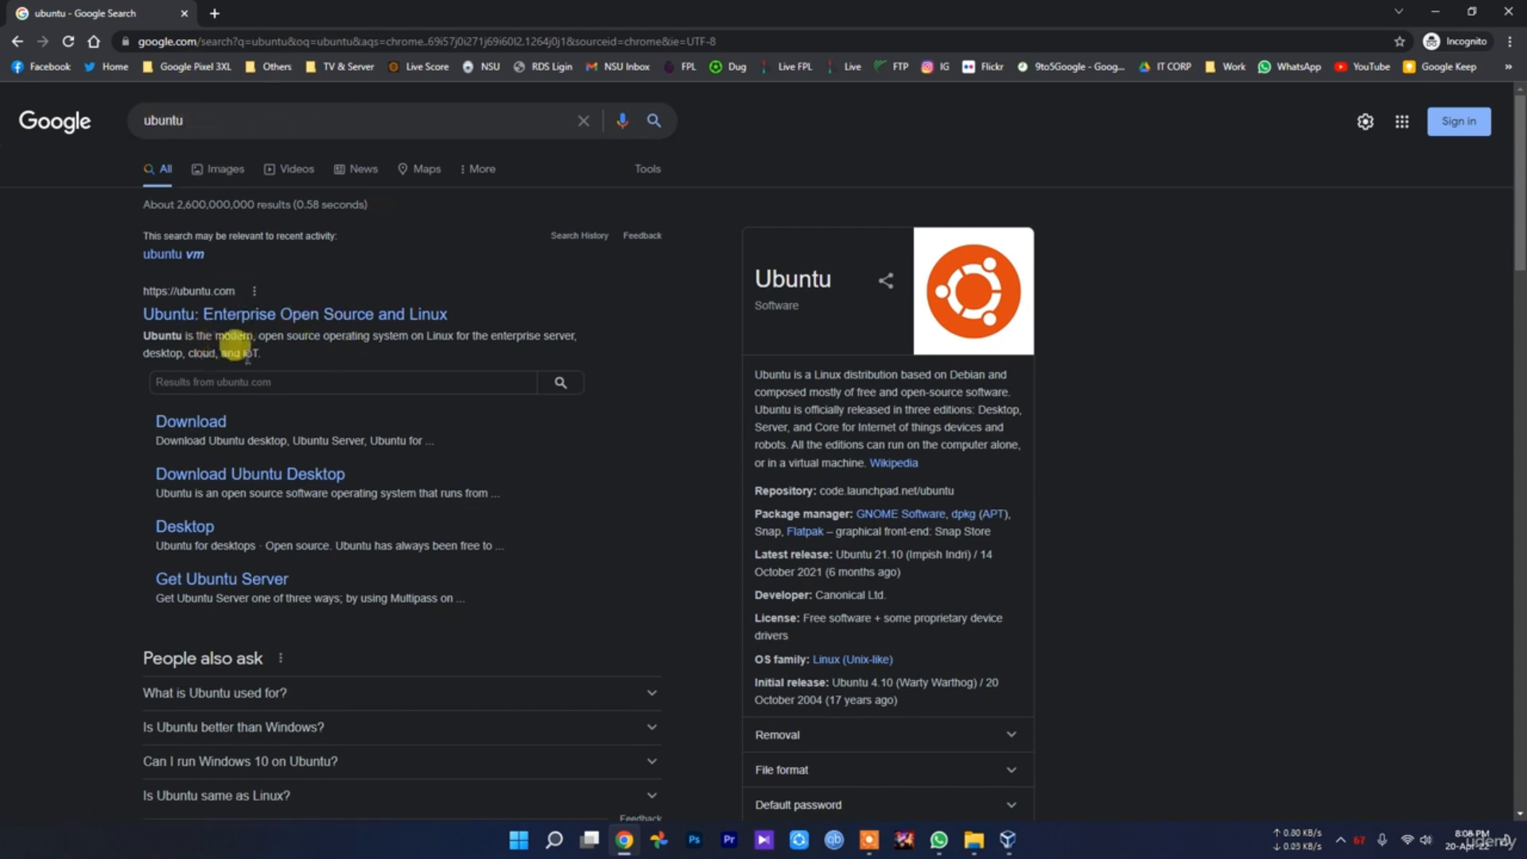
click(269, 316)
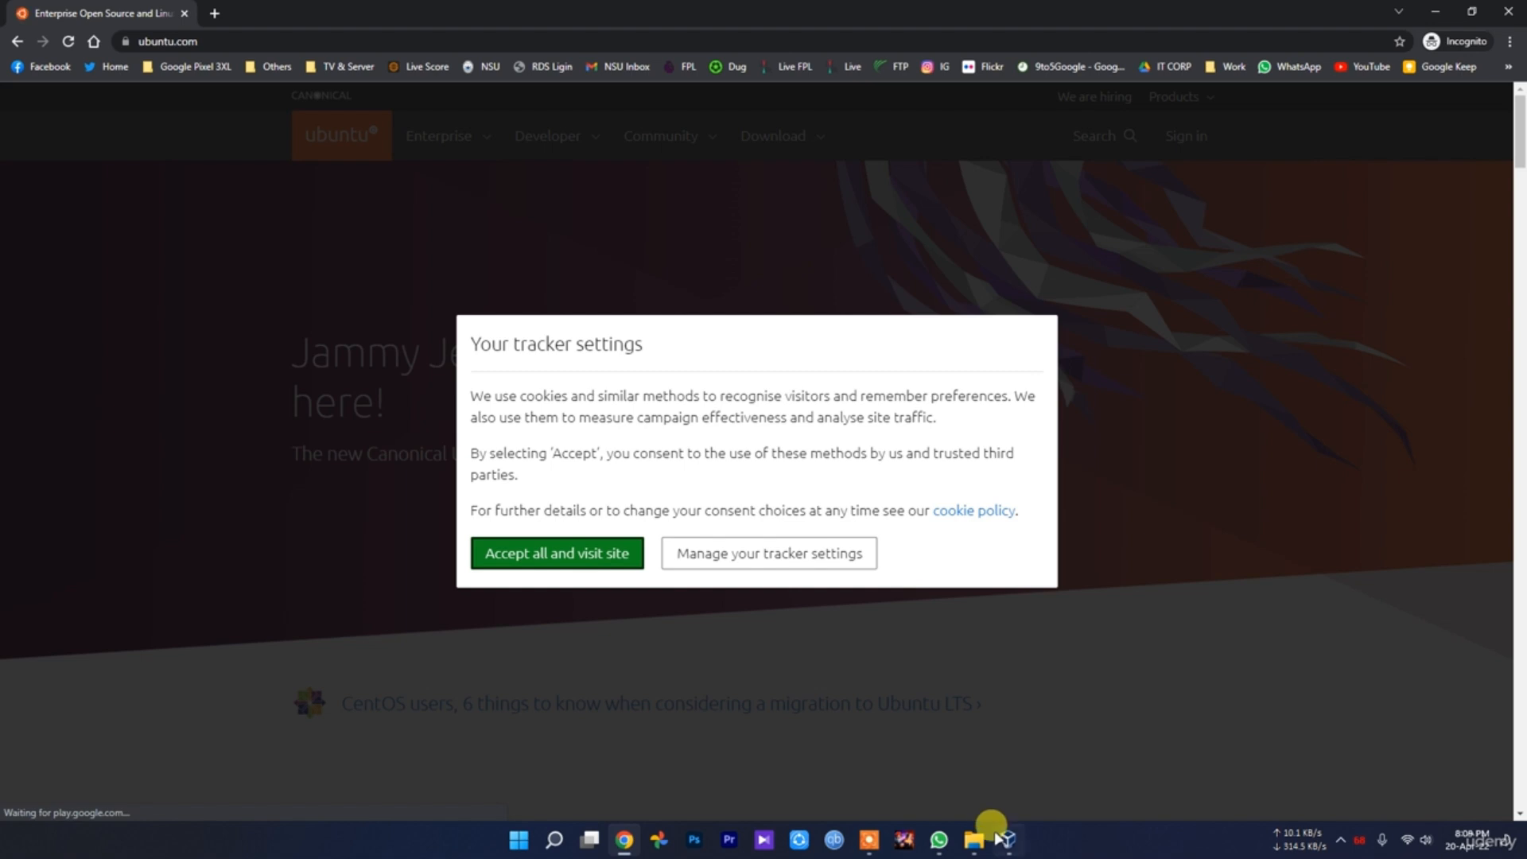
Switch to File Explorer and look inside the metasploitable-linux-2.0.0 and MSEdge.Win10.VirtualBox folders
mouse_move(967, 846)
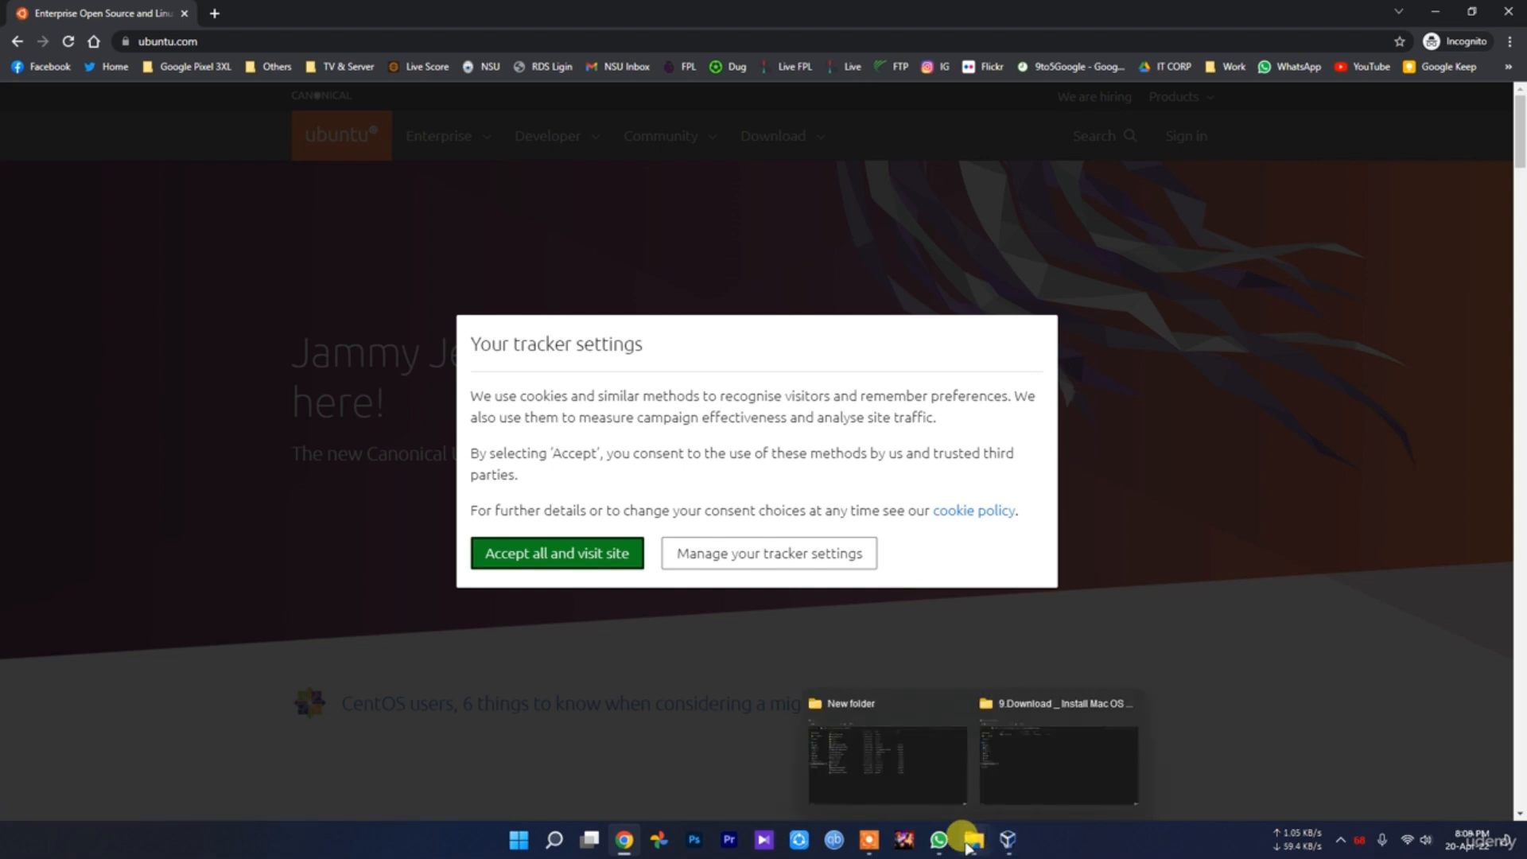
click(880, 775)
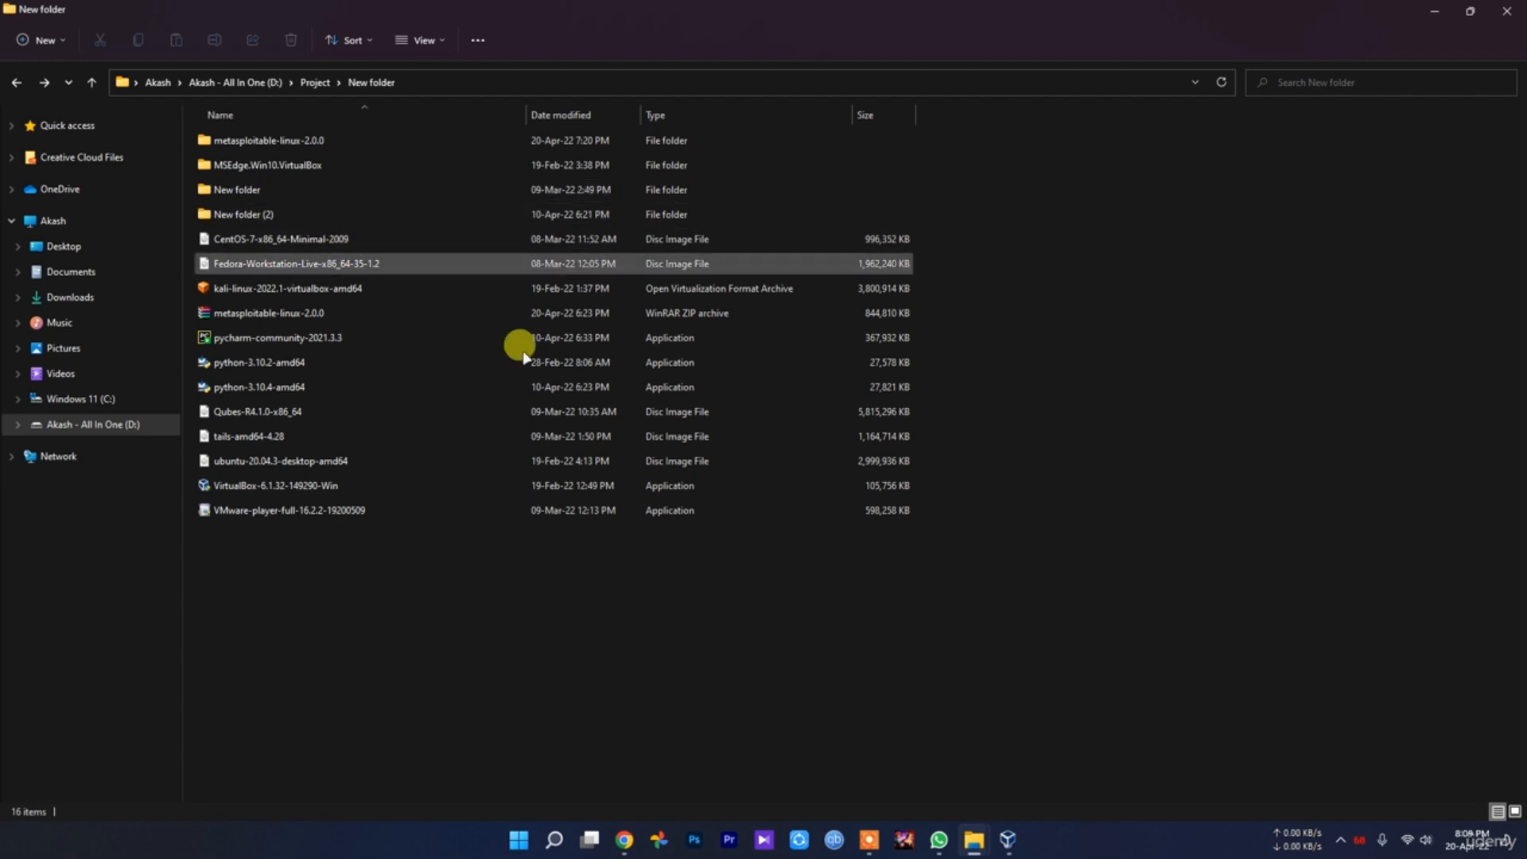
click(1005, 841)
click(1004, 841)
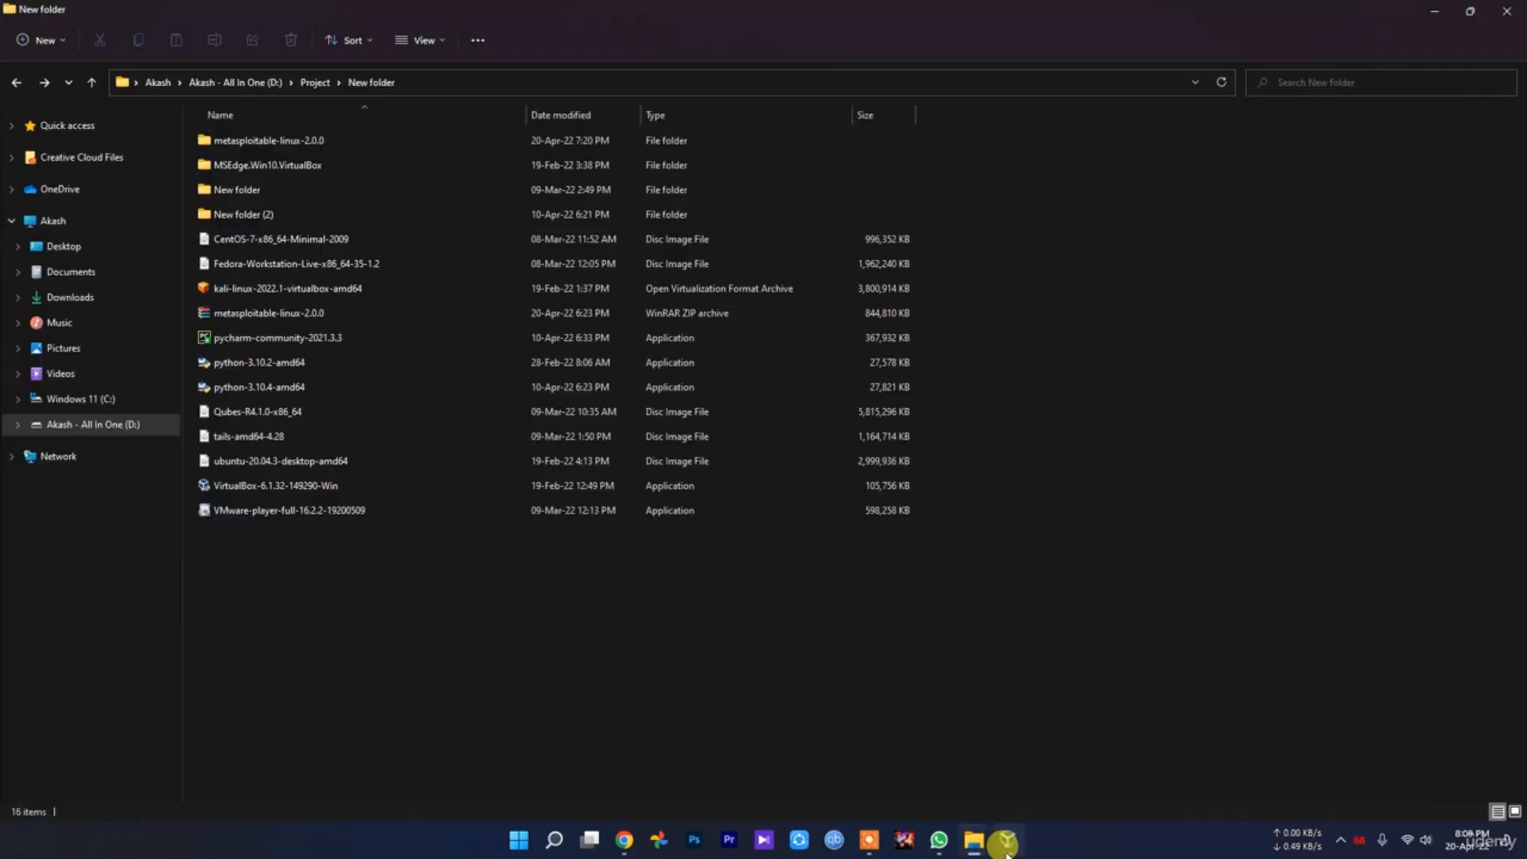
double_click(350, 140)
double_click(255, 141)
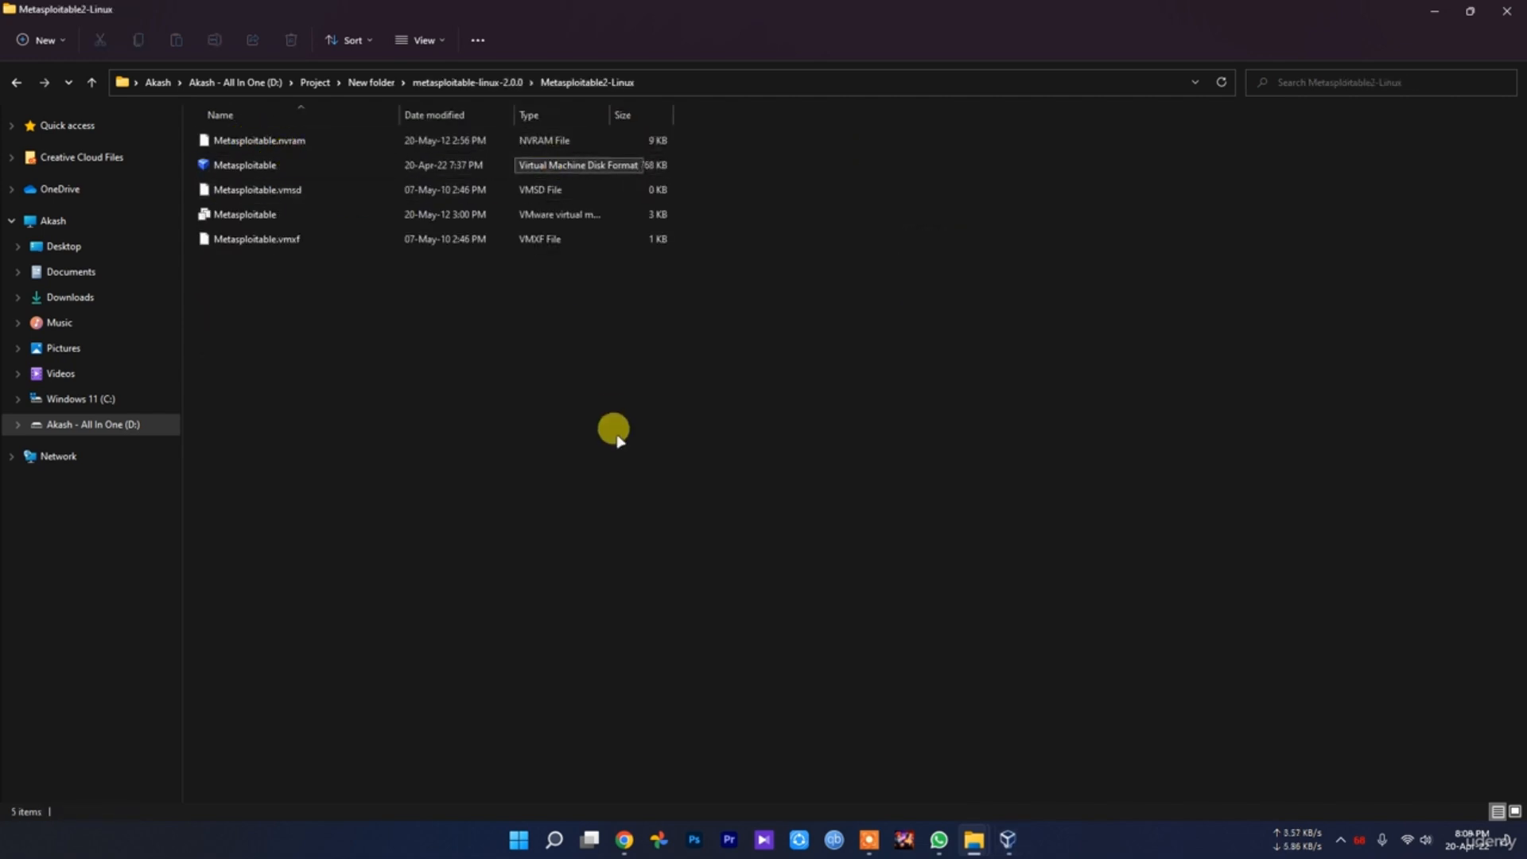
key(alt+Left)
key(alt+Left)
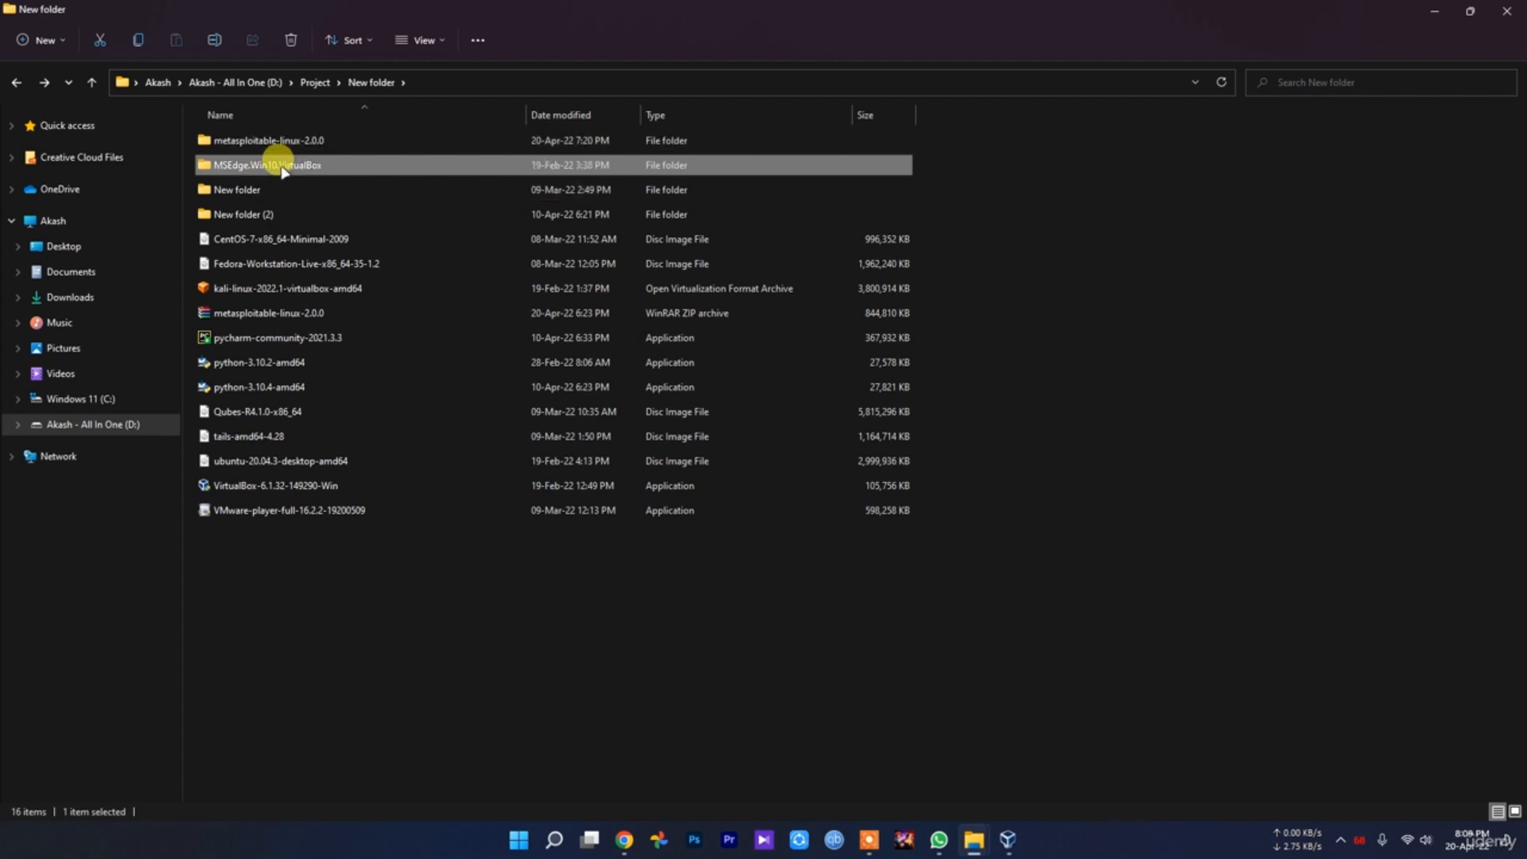
double_click(275, 164)
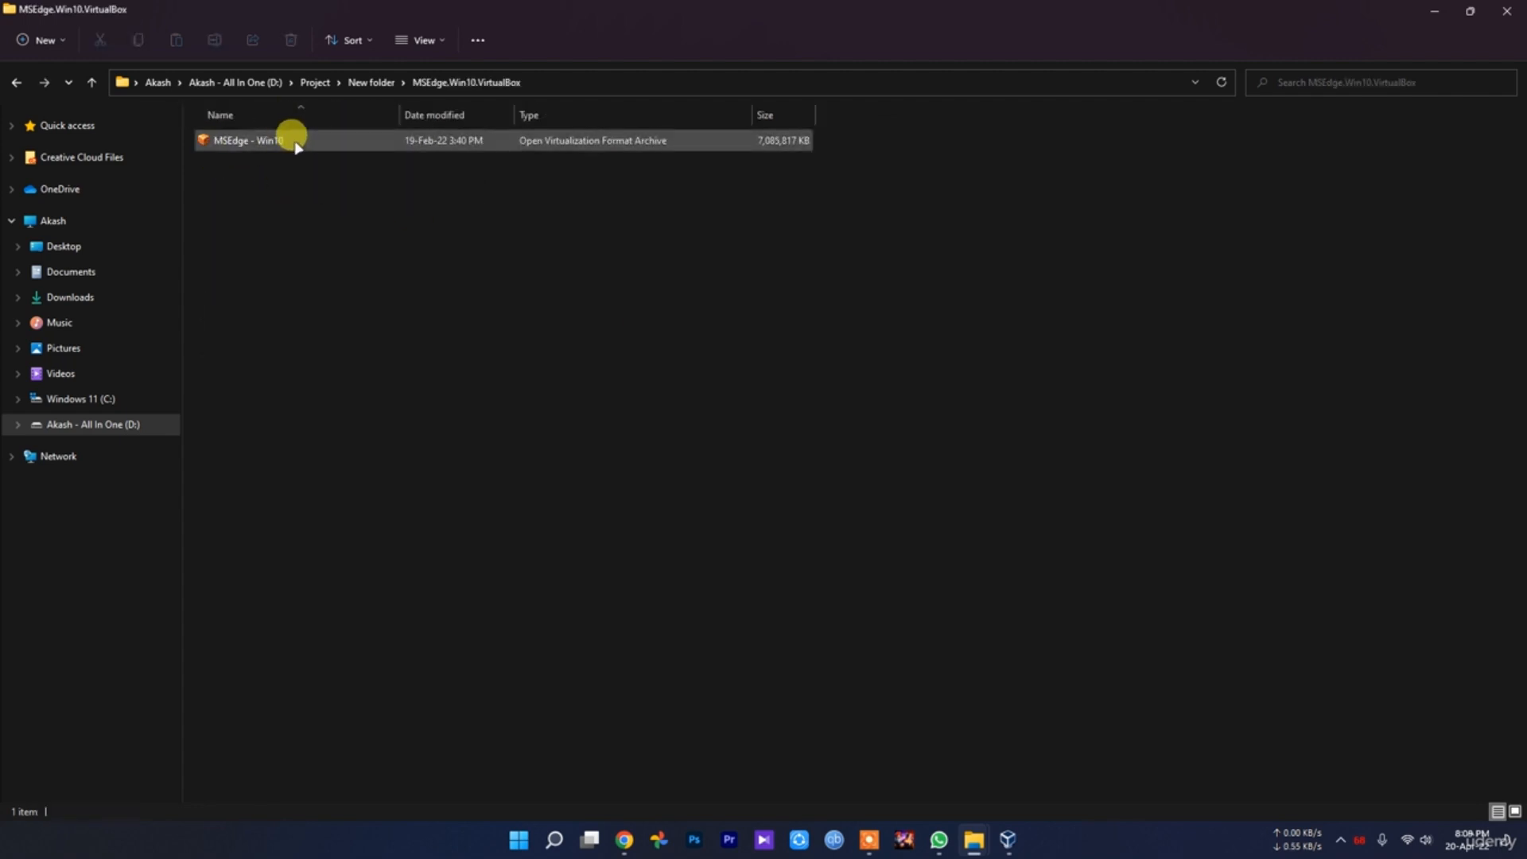
key(alt+Left)
click(592, 676)
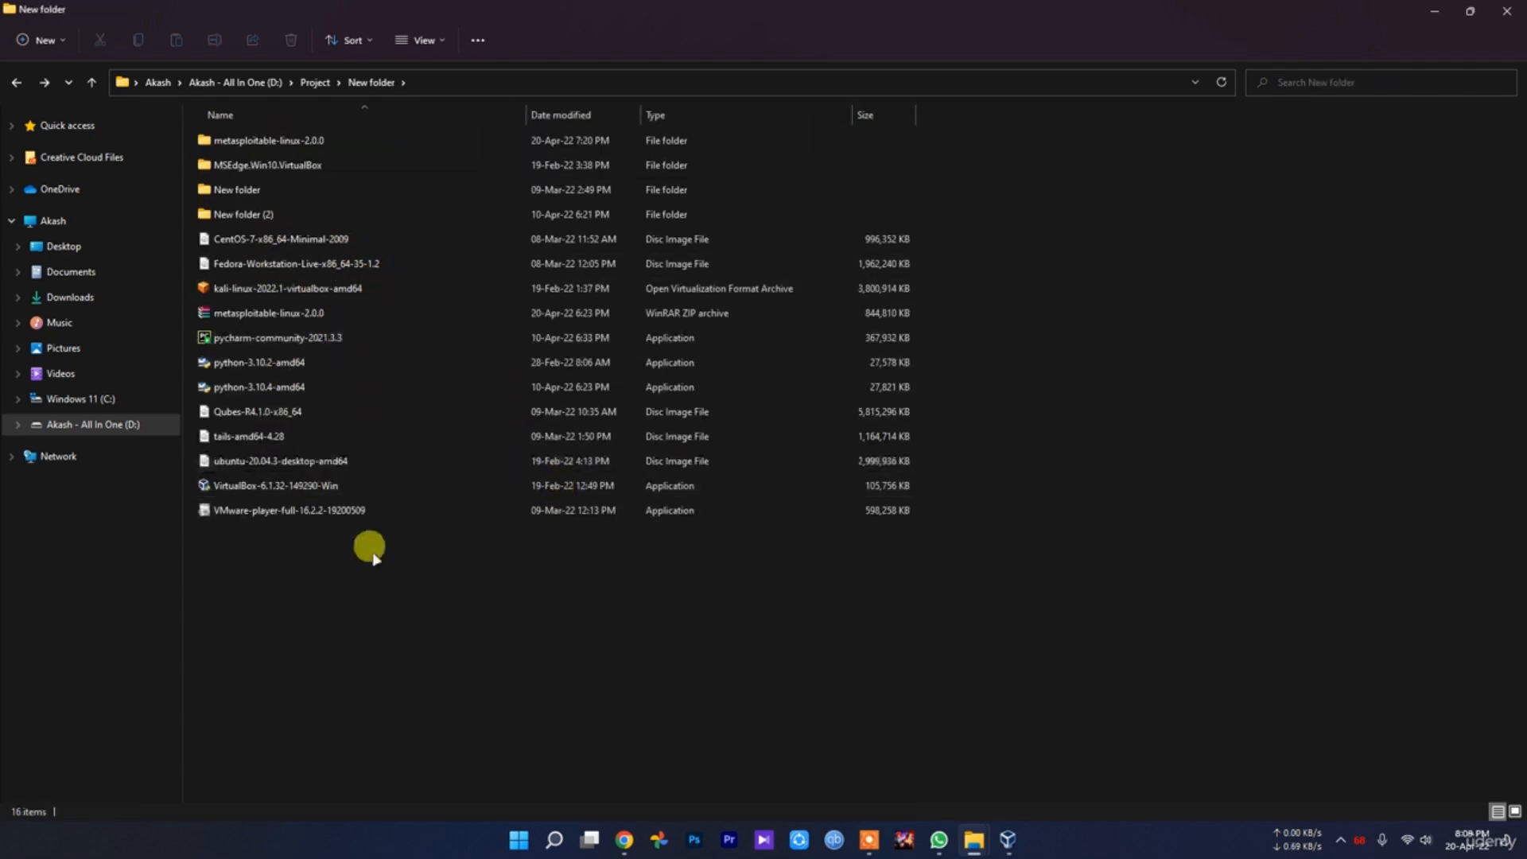
Switch back to Chrome, accept all cookies on the Ubuntu site and open the Ubuntu Desktop download page
click(624, 839)
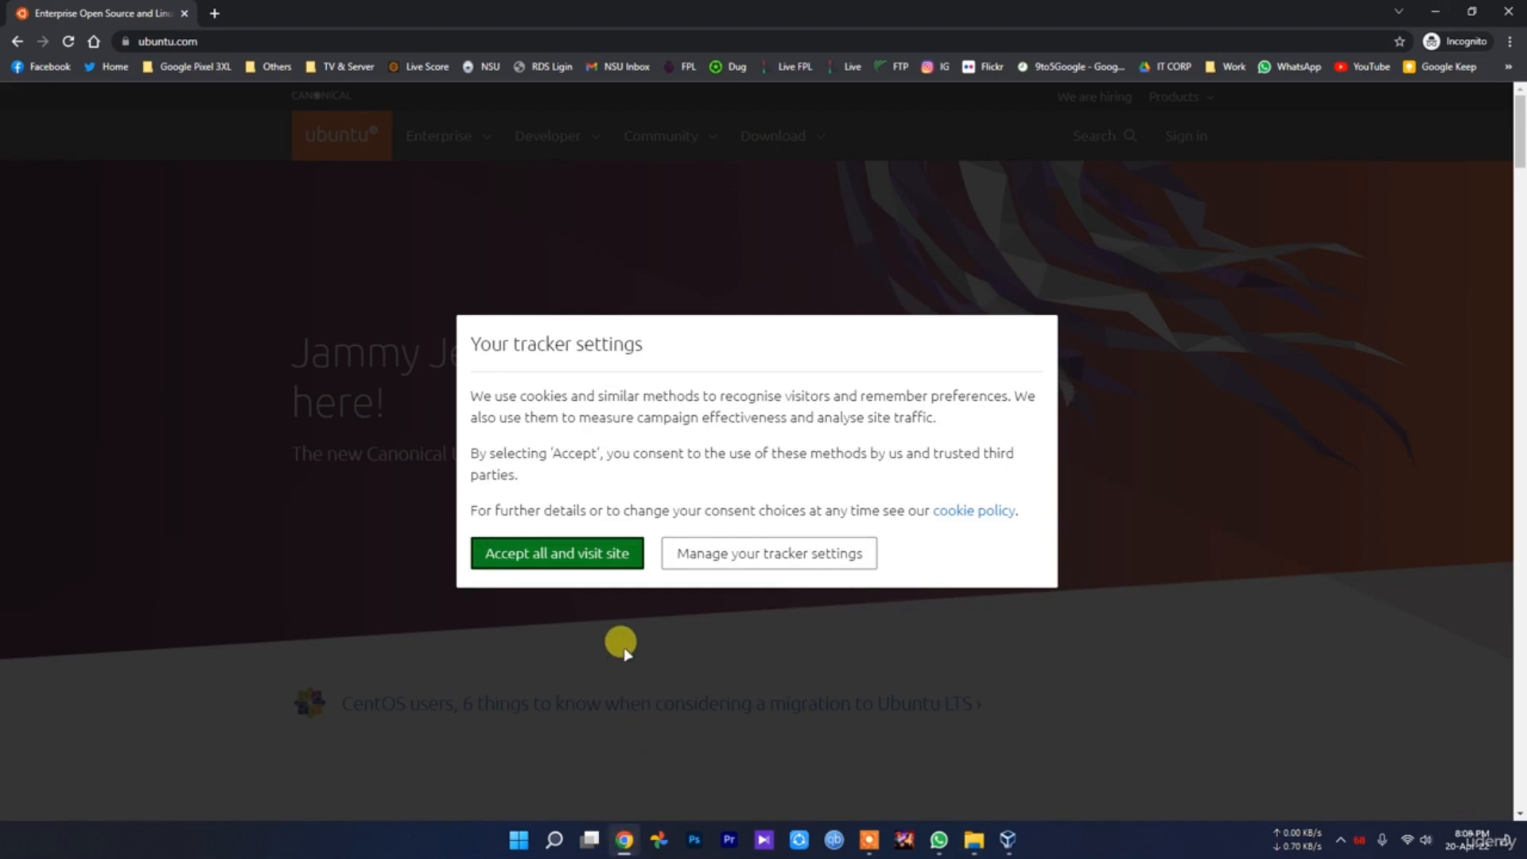
click(565, 552)
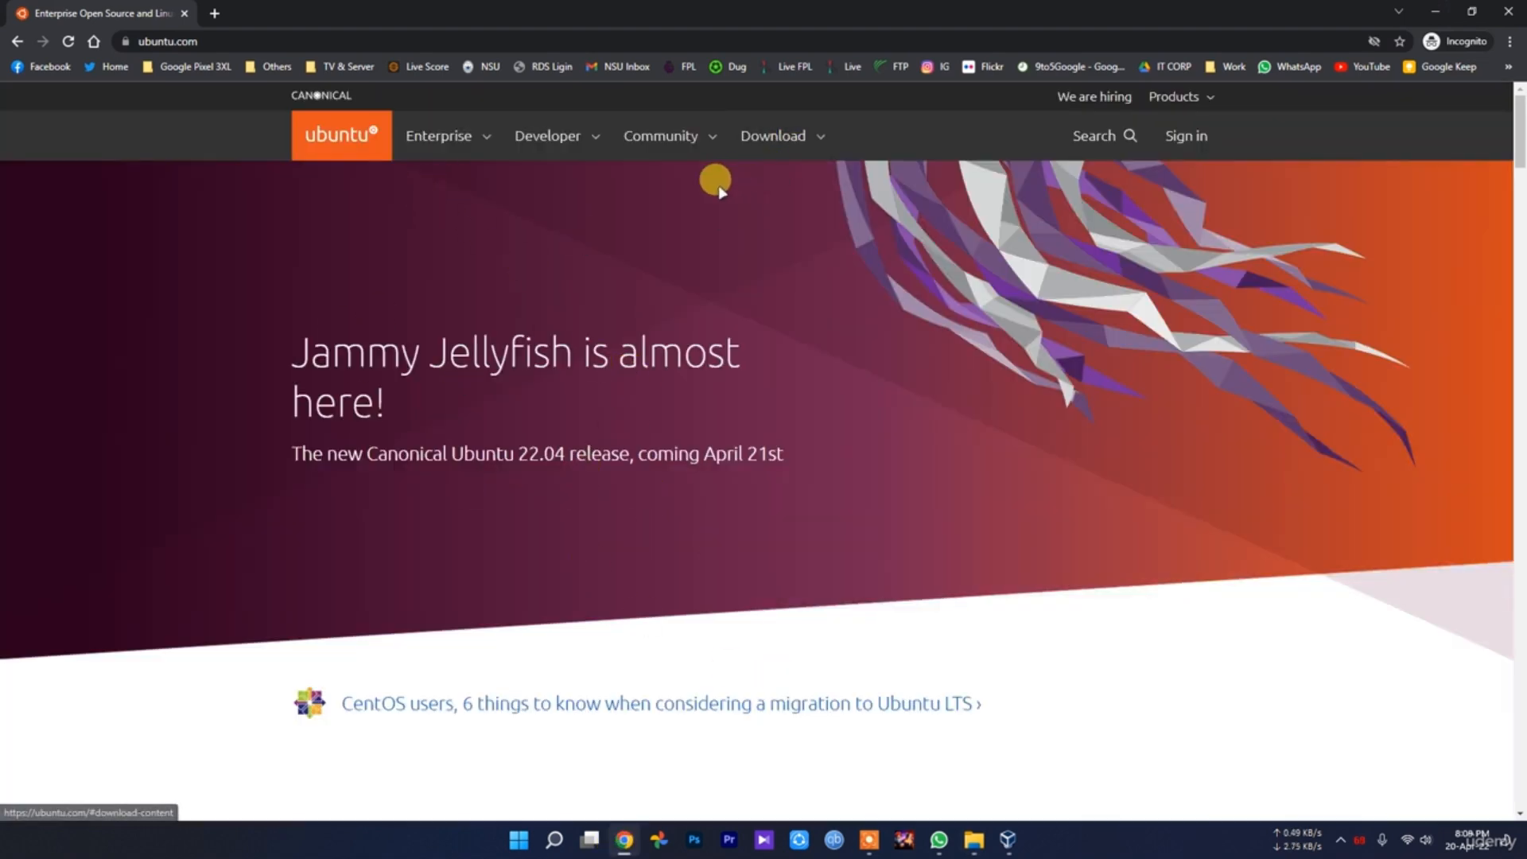
click(783, 137)
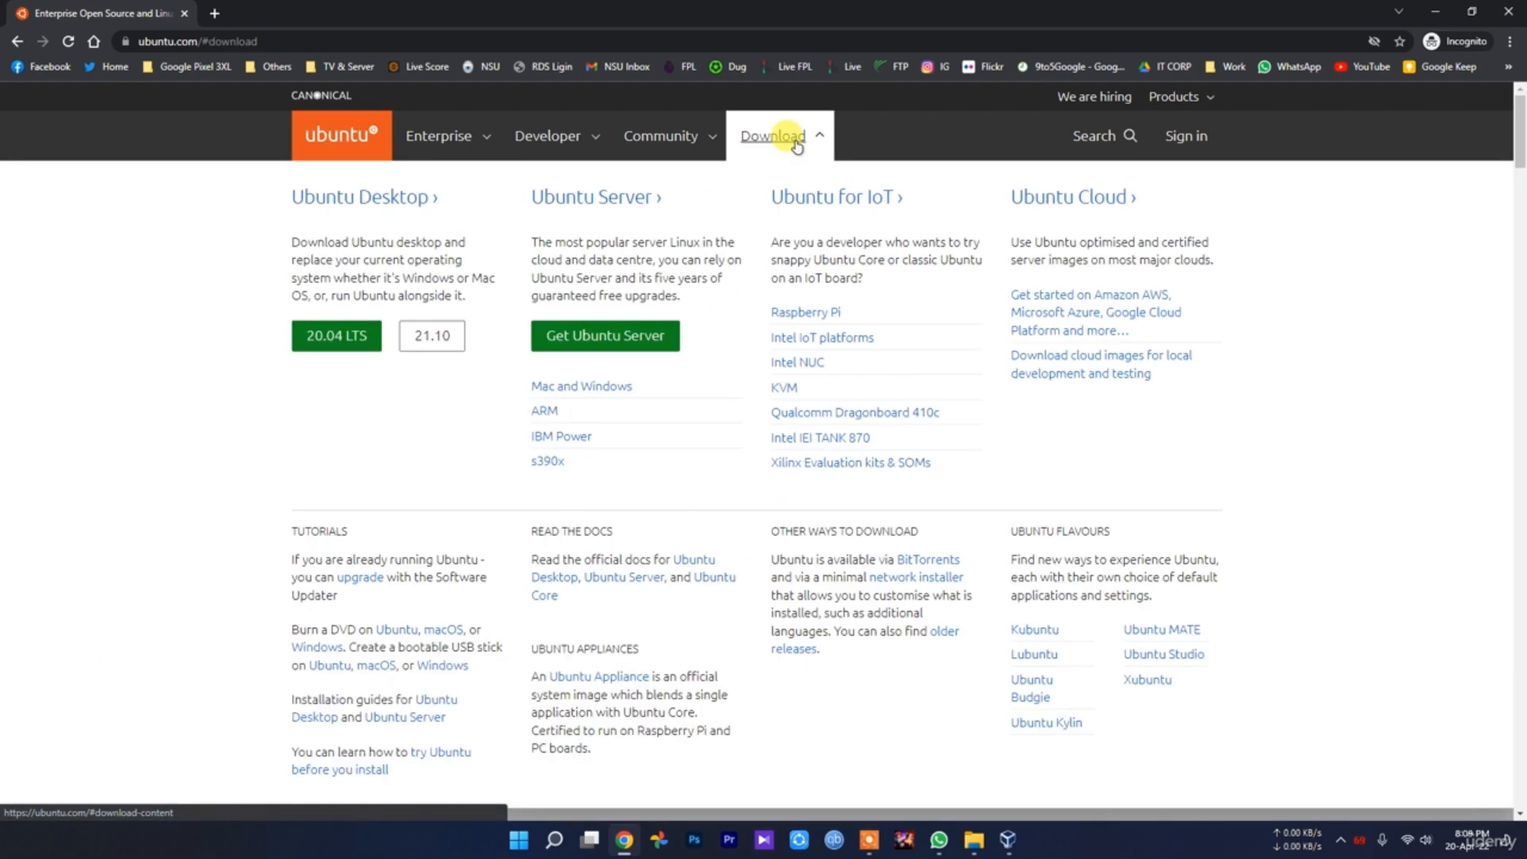
click(385, 198)
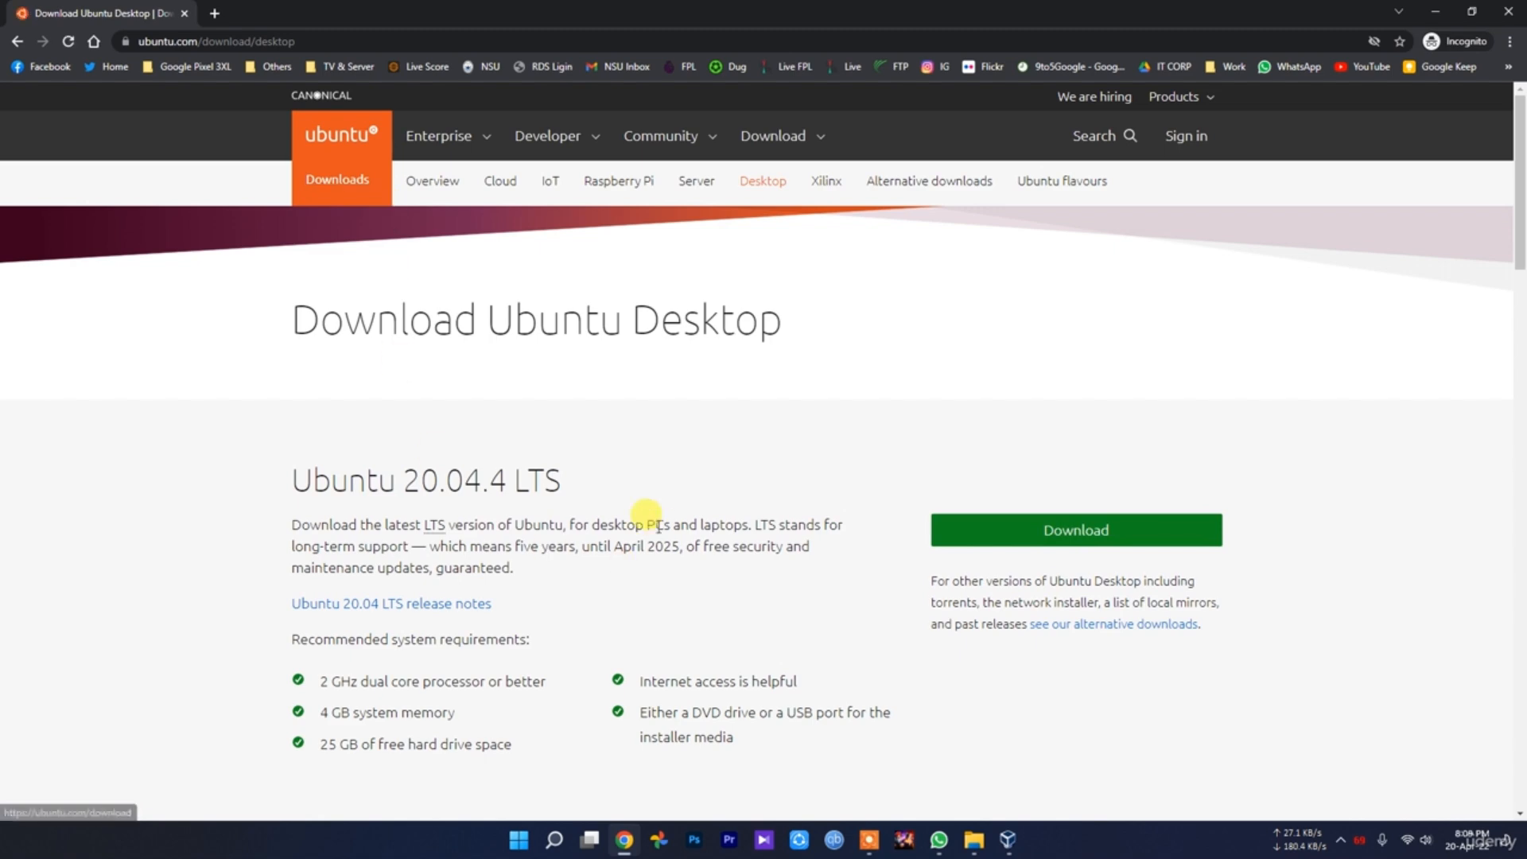
Start the Ubuntu 20.04.4 LTS desktop download and cancel saving the disc image
click(1025, 528)
scroll(666, 612, down, 12)
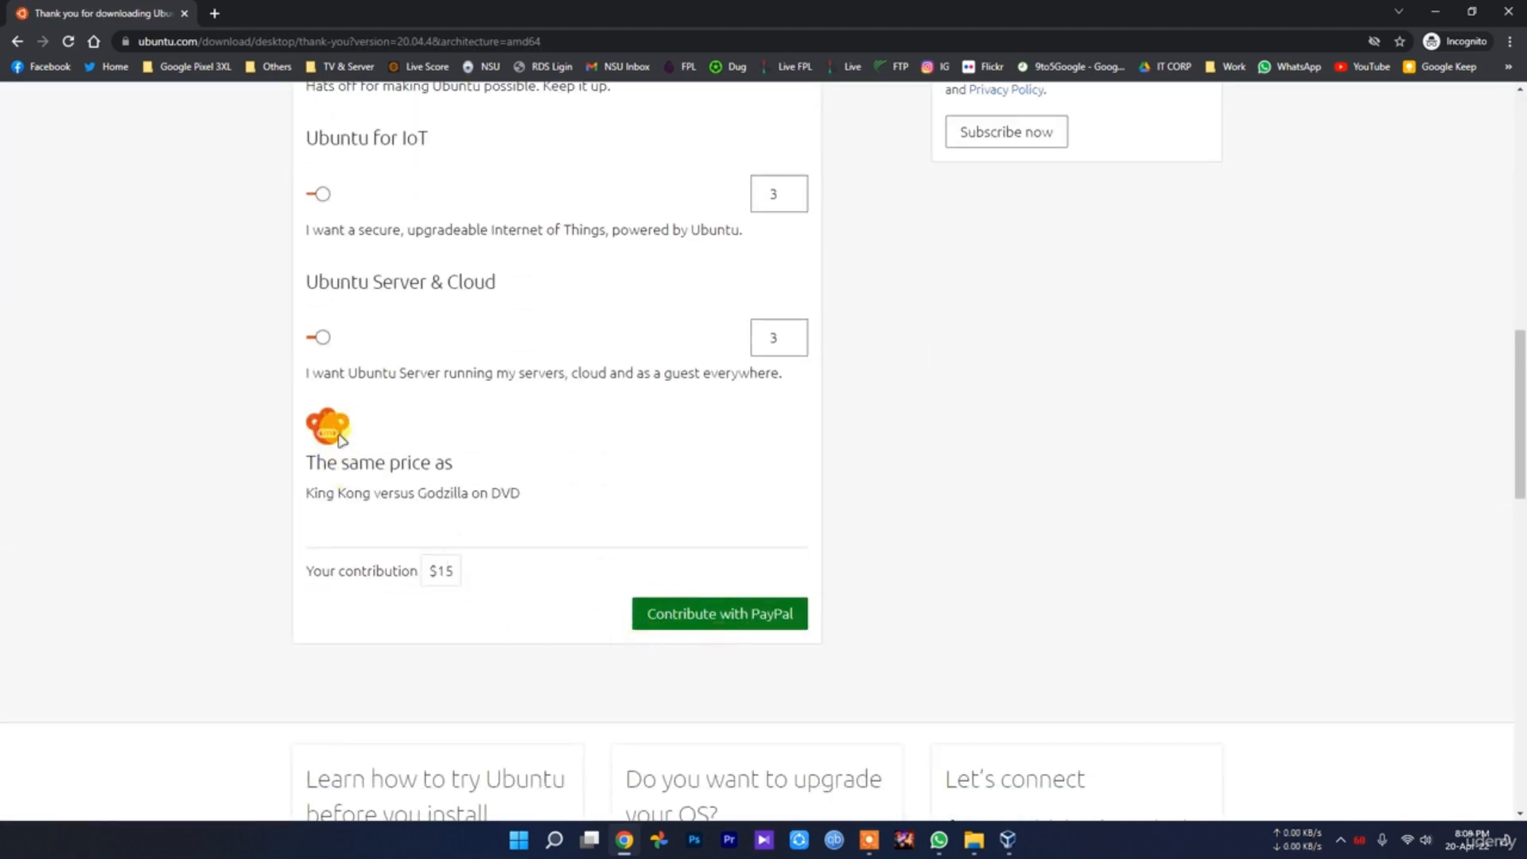
scroll(390, 632, up, 12)
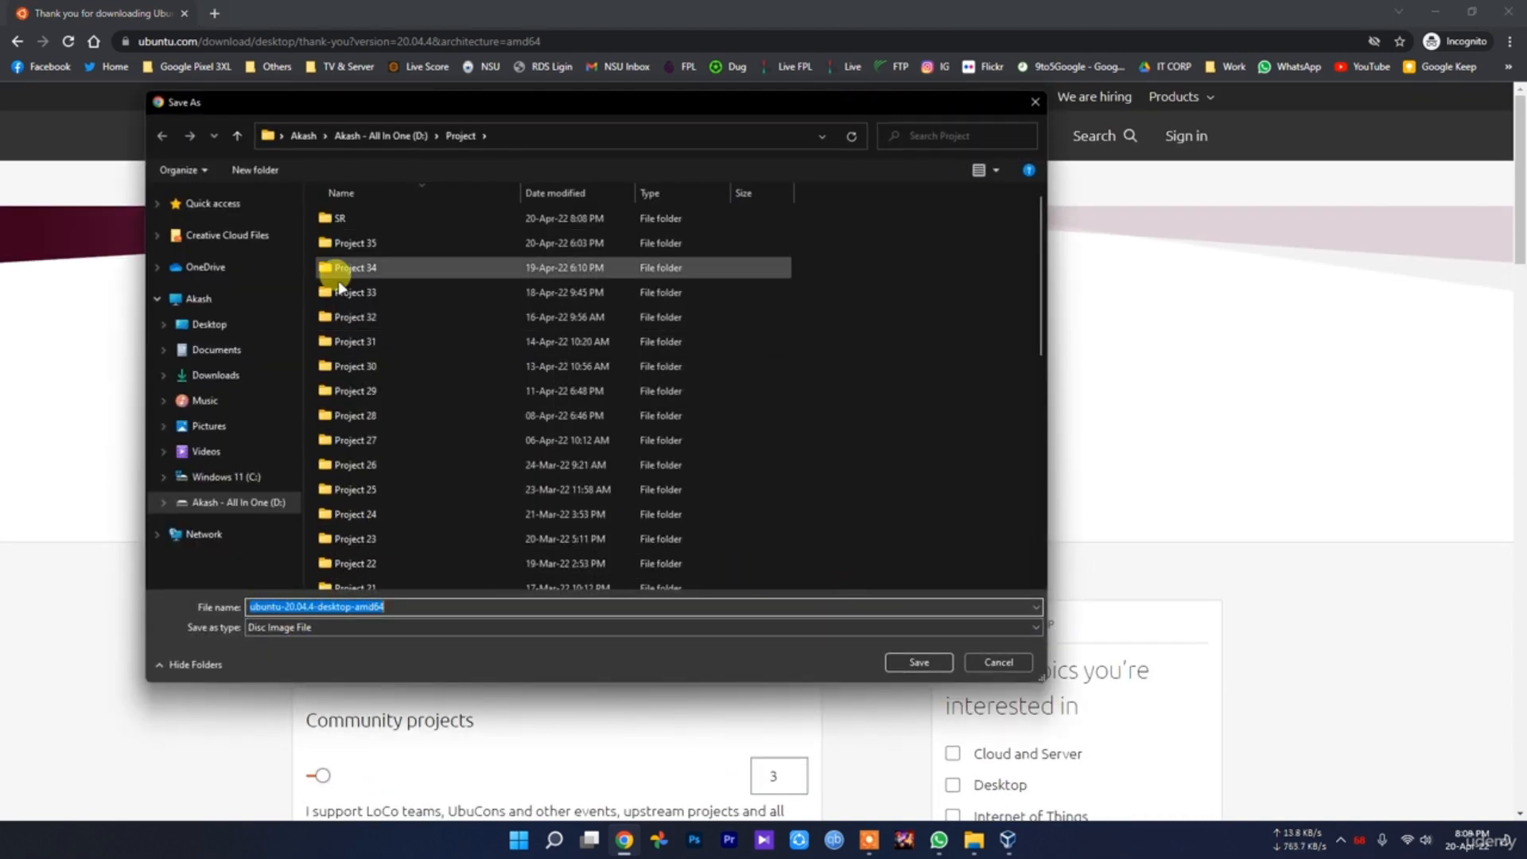
click(998, 663)
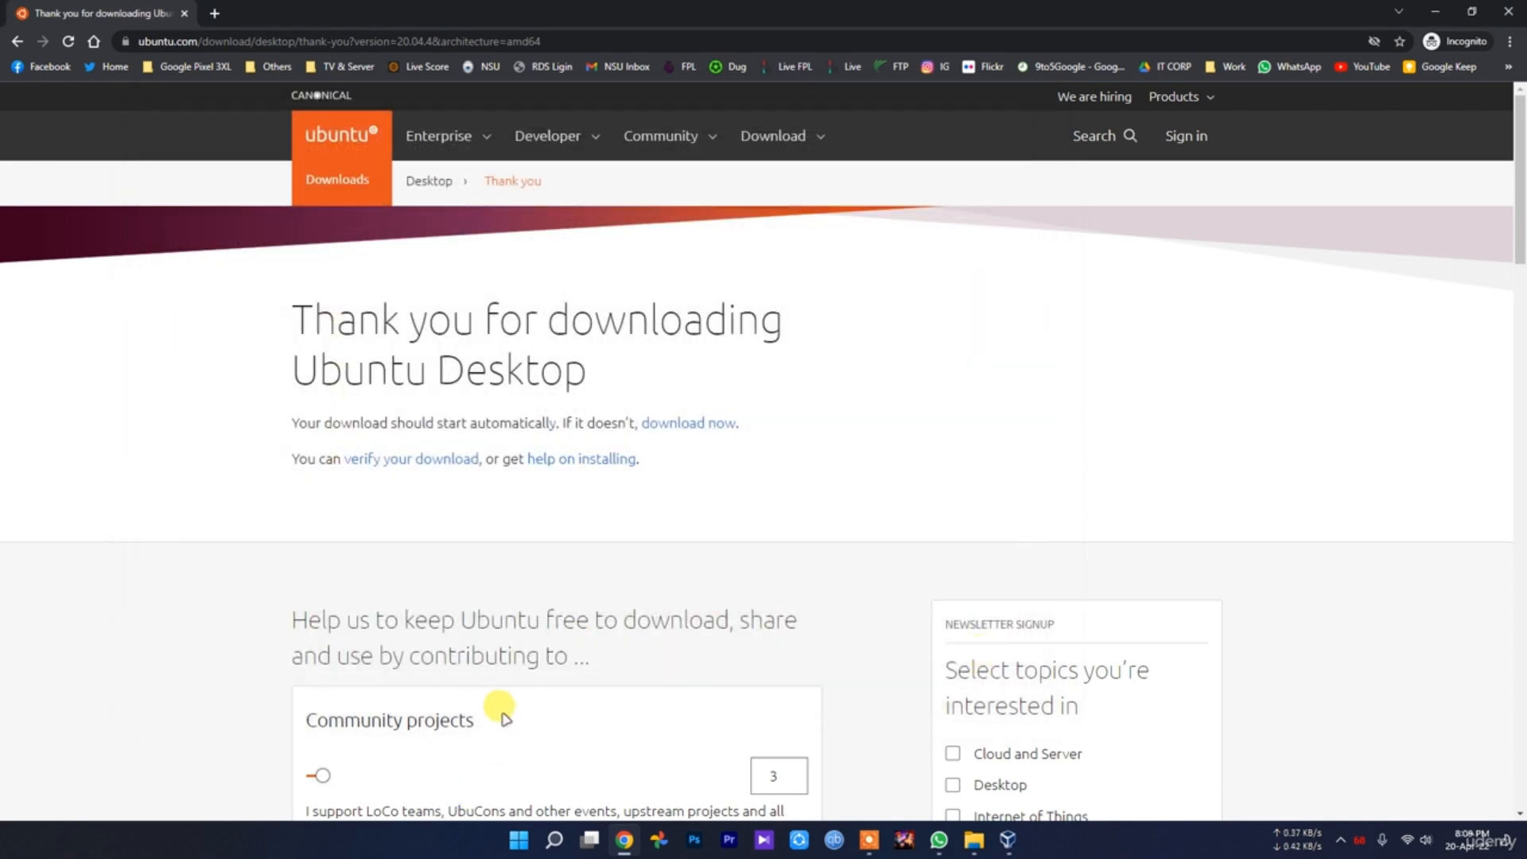
Switch to File Explorer and examine the detailed file properties of the ubuntu-20.04.3-desktop-amd64 disc image
click(978, 844)
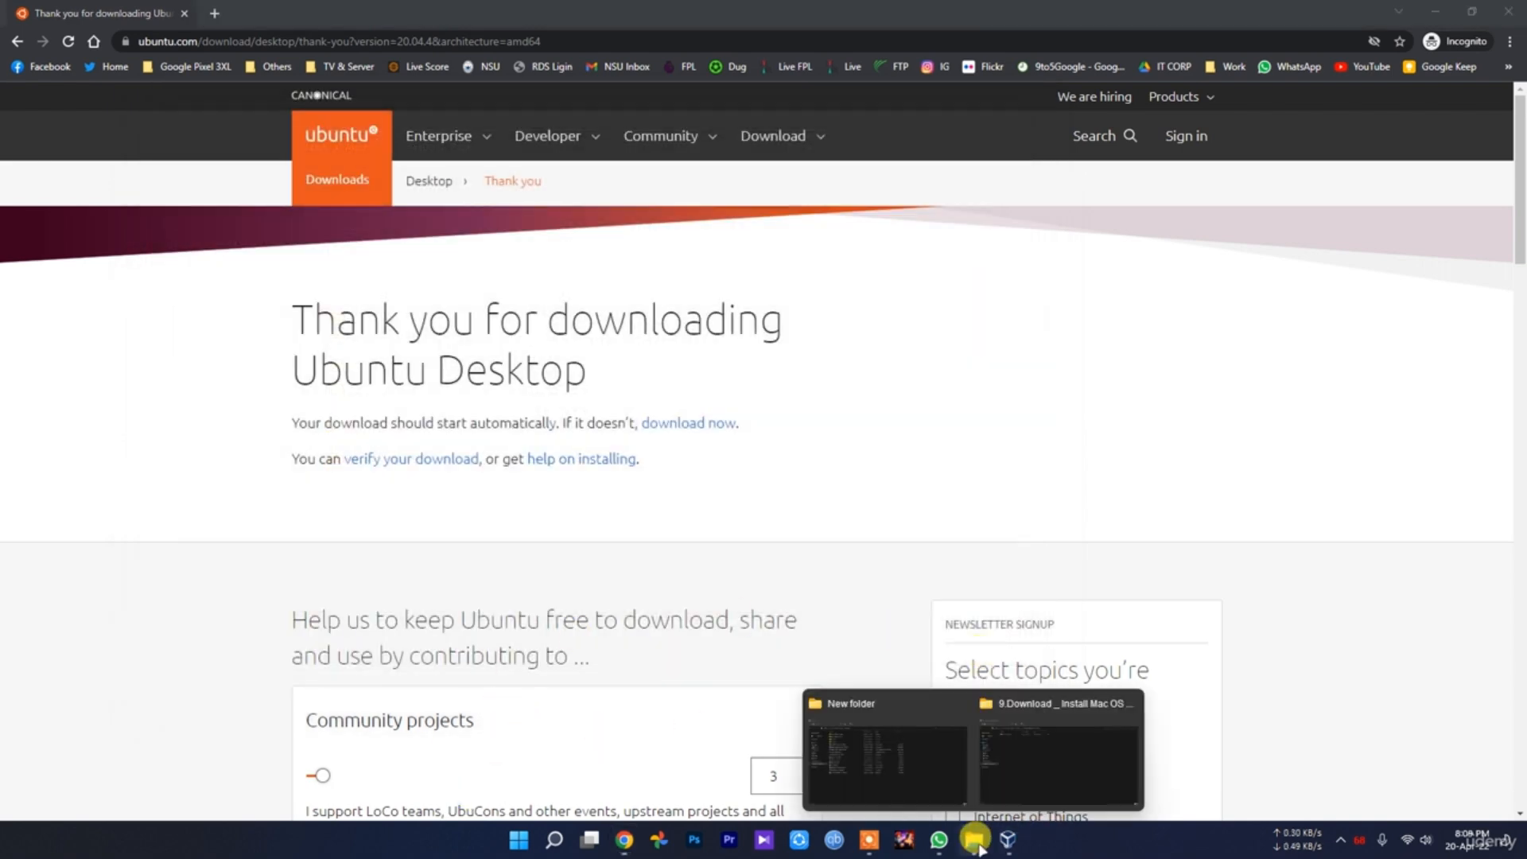
click(871, 767)
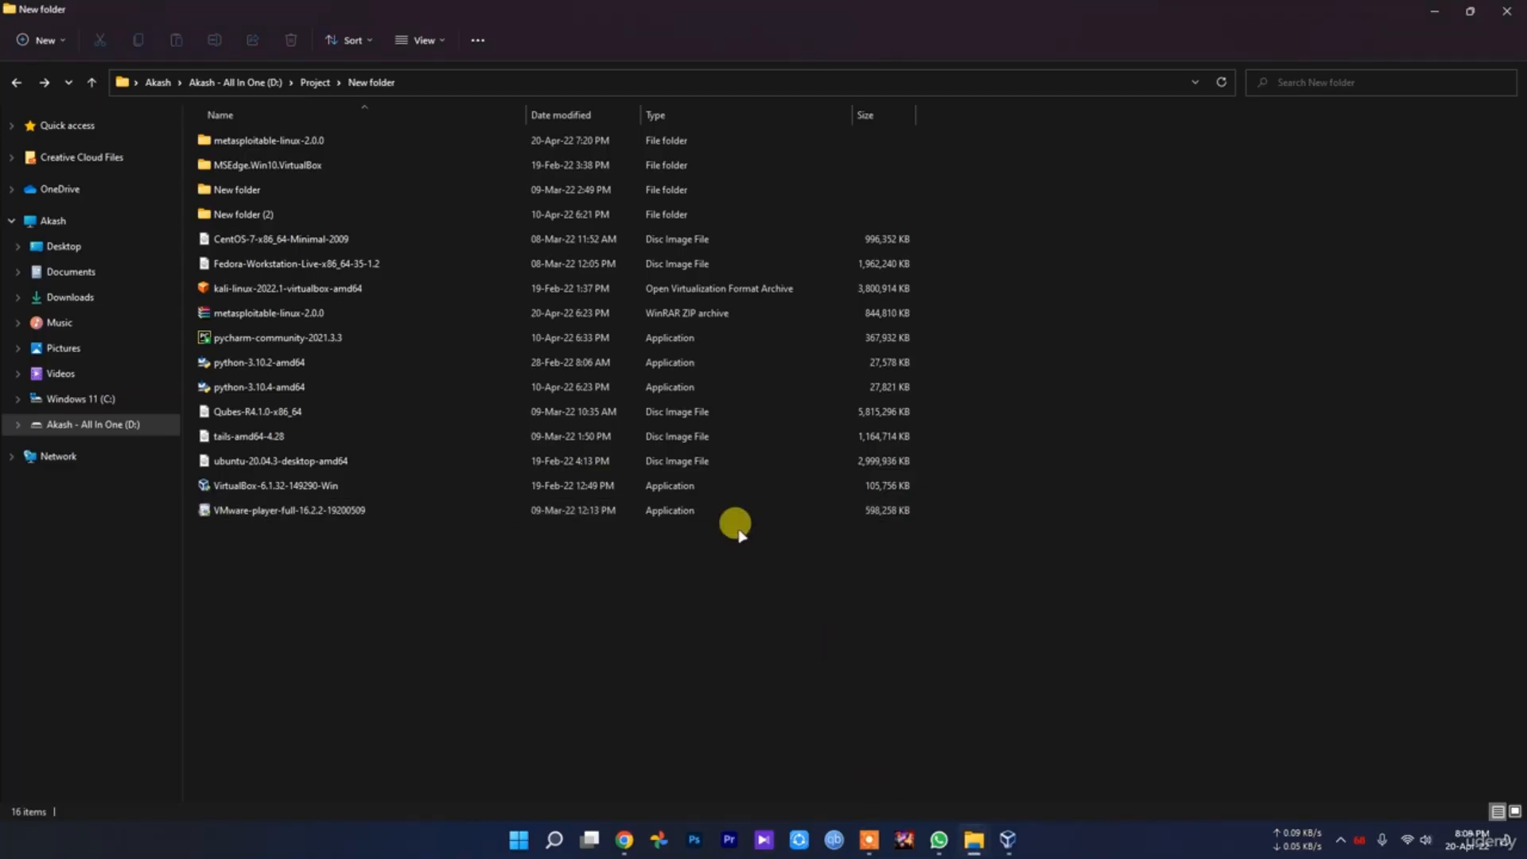
click(344, 461)
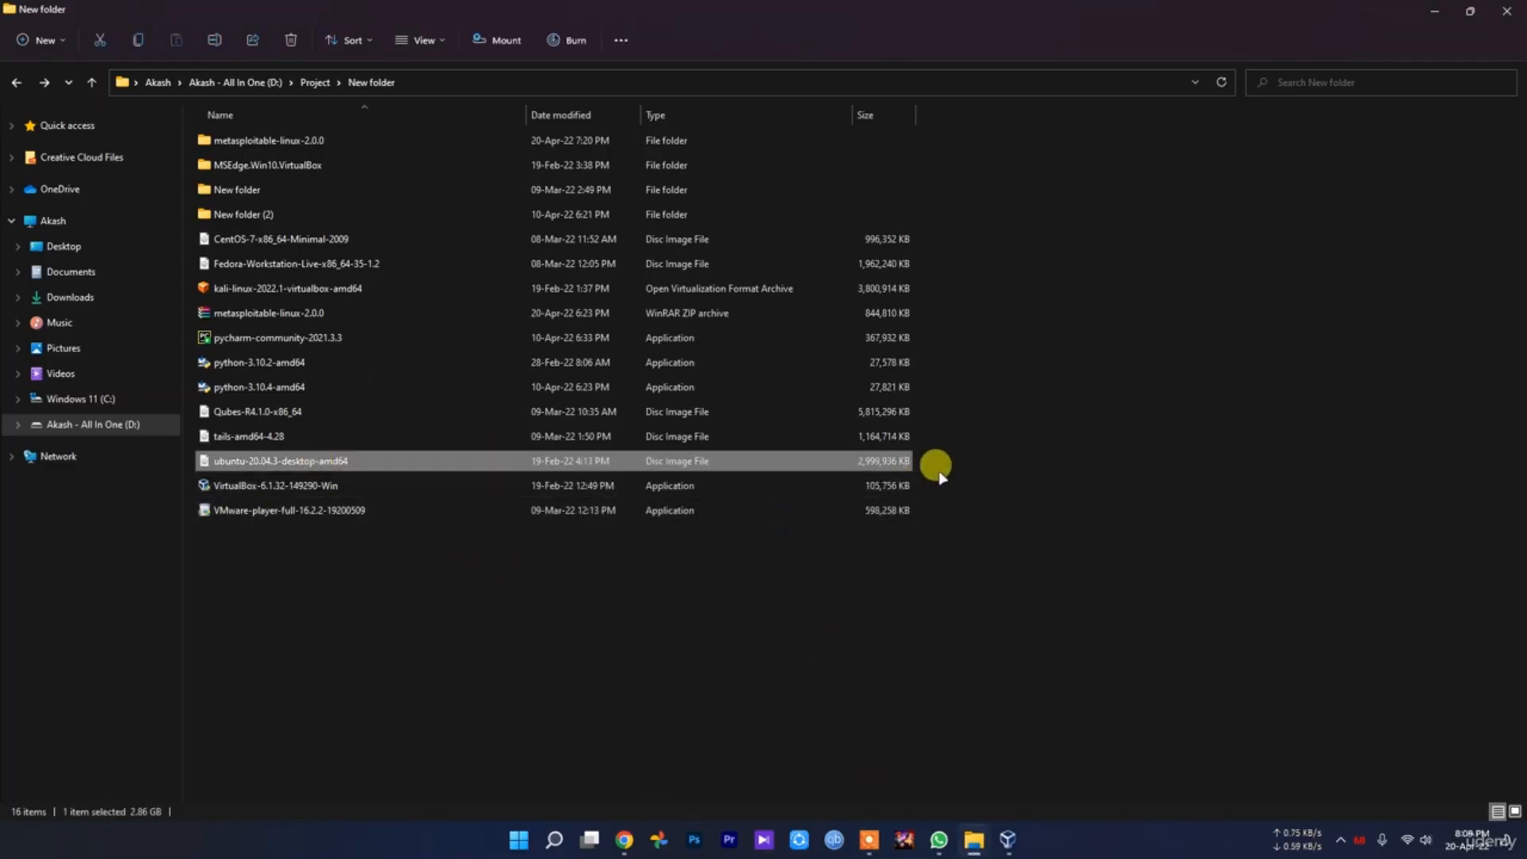
right_click(347, 469)
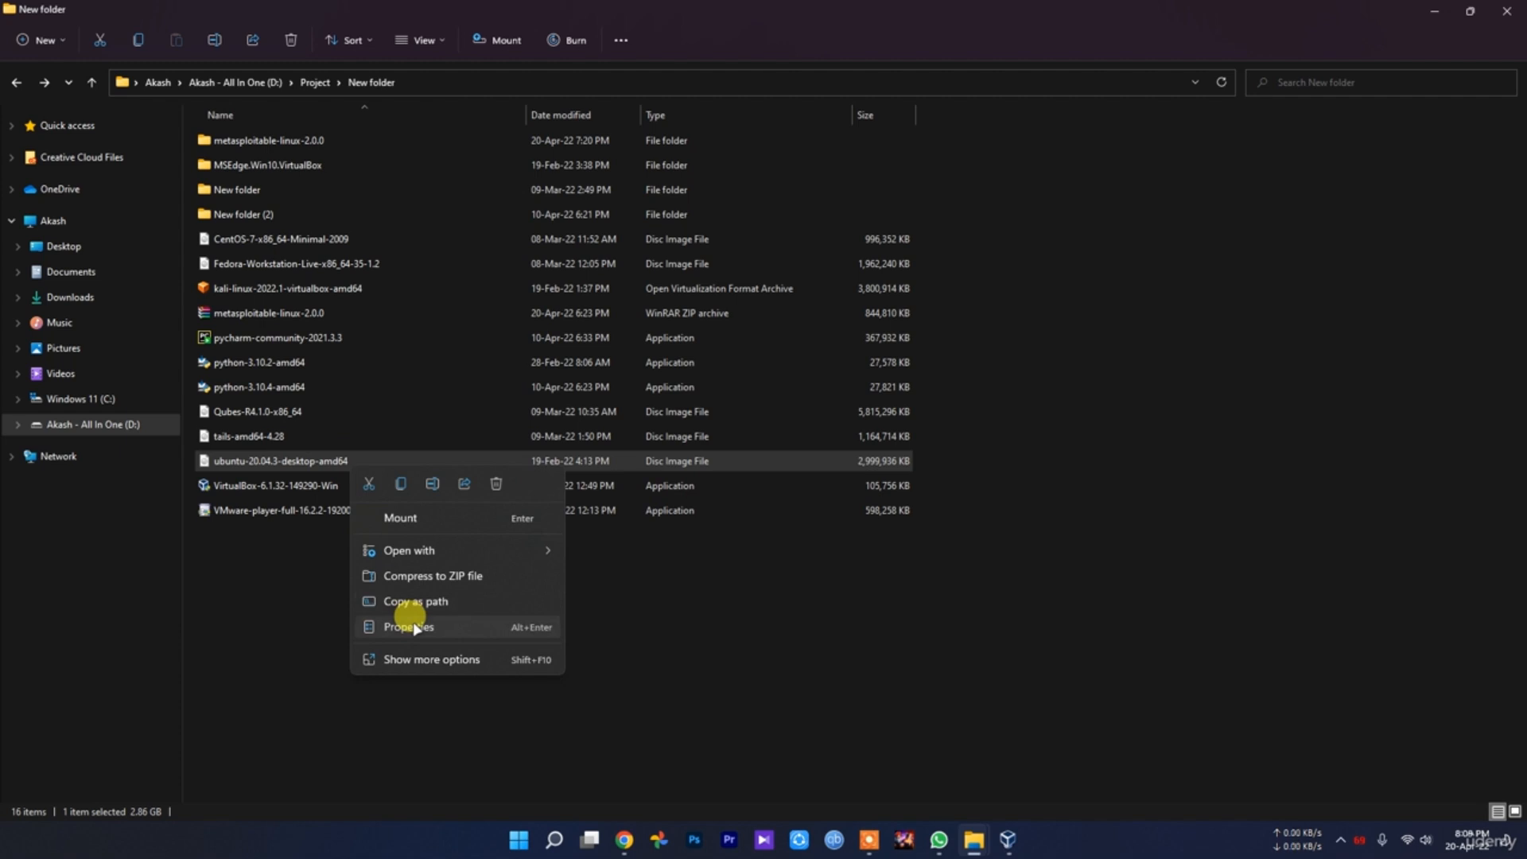
click(403, 624)
click(453, 446)
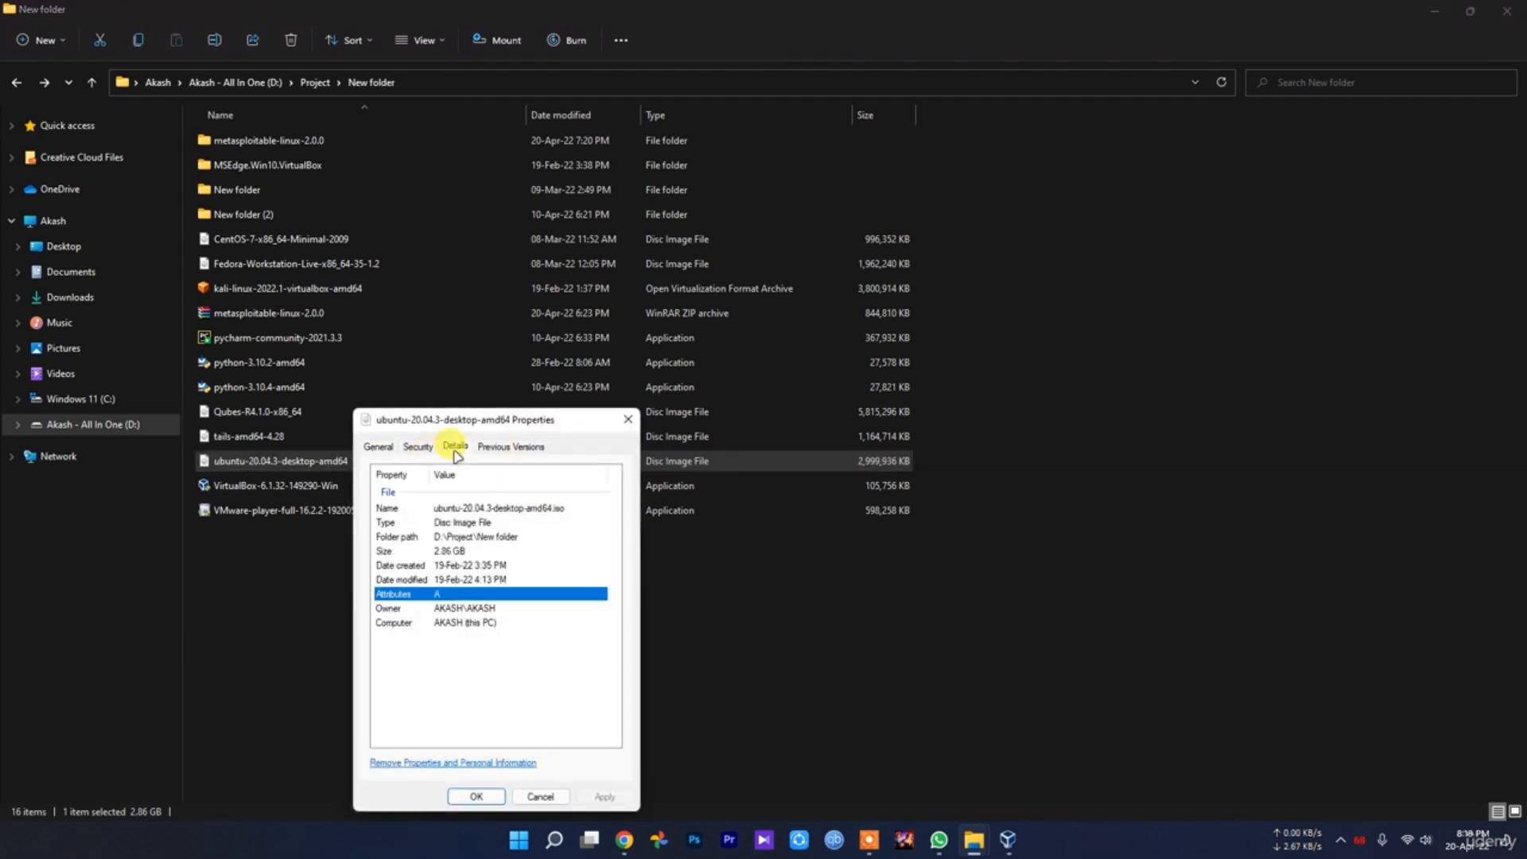
click(622, 428)
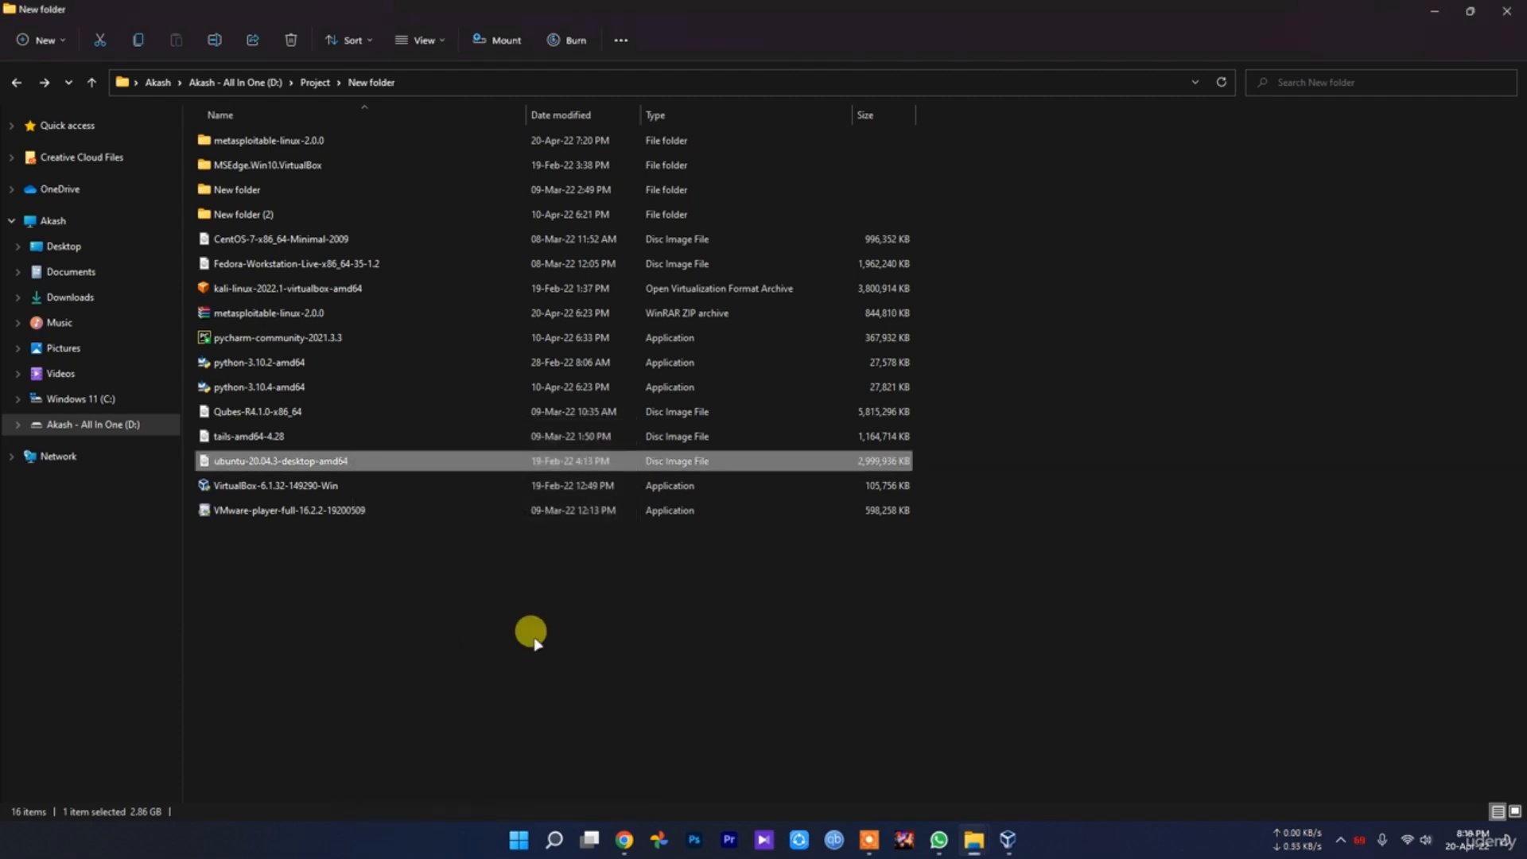
click(682, 670)
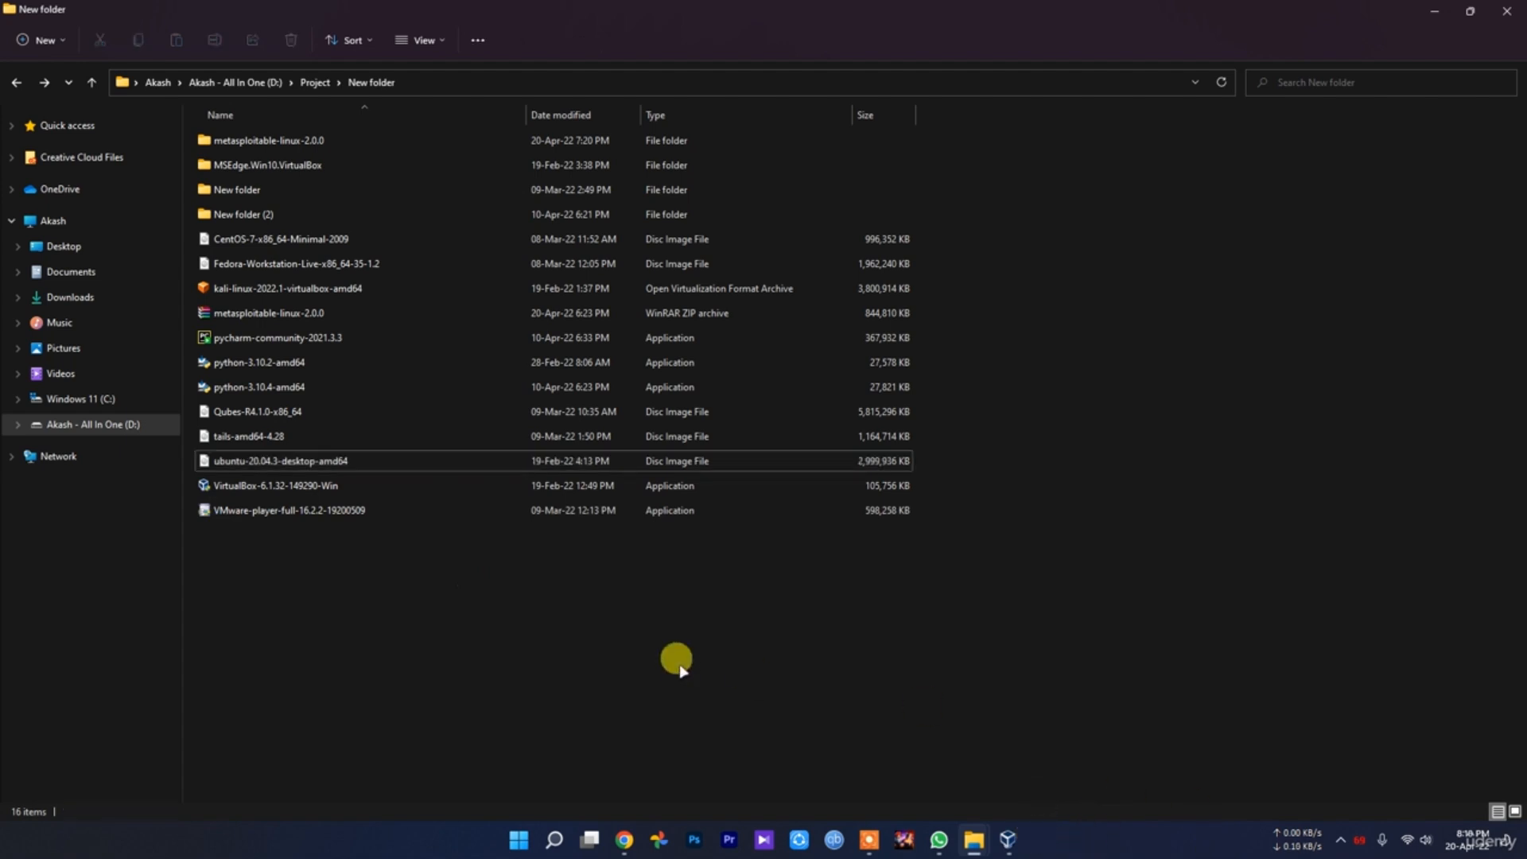
Switch to VirtualBox and start creating a new virtual machine named Ubuntu2
click(1007, 838)
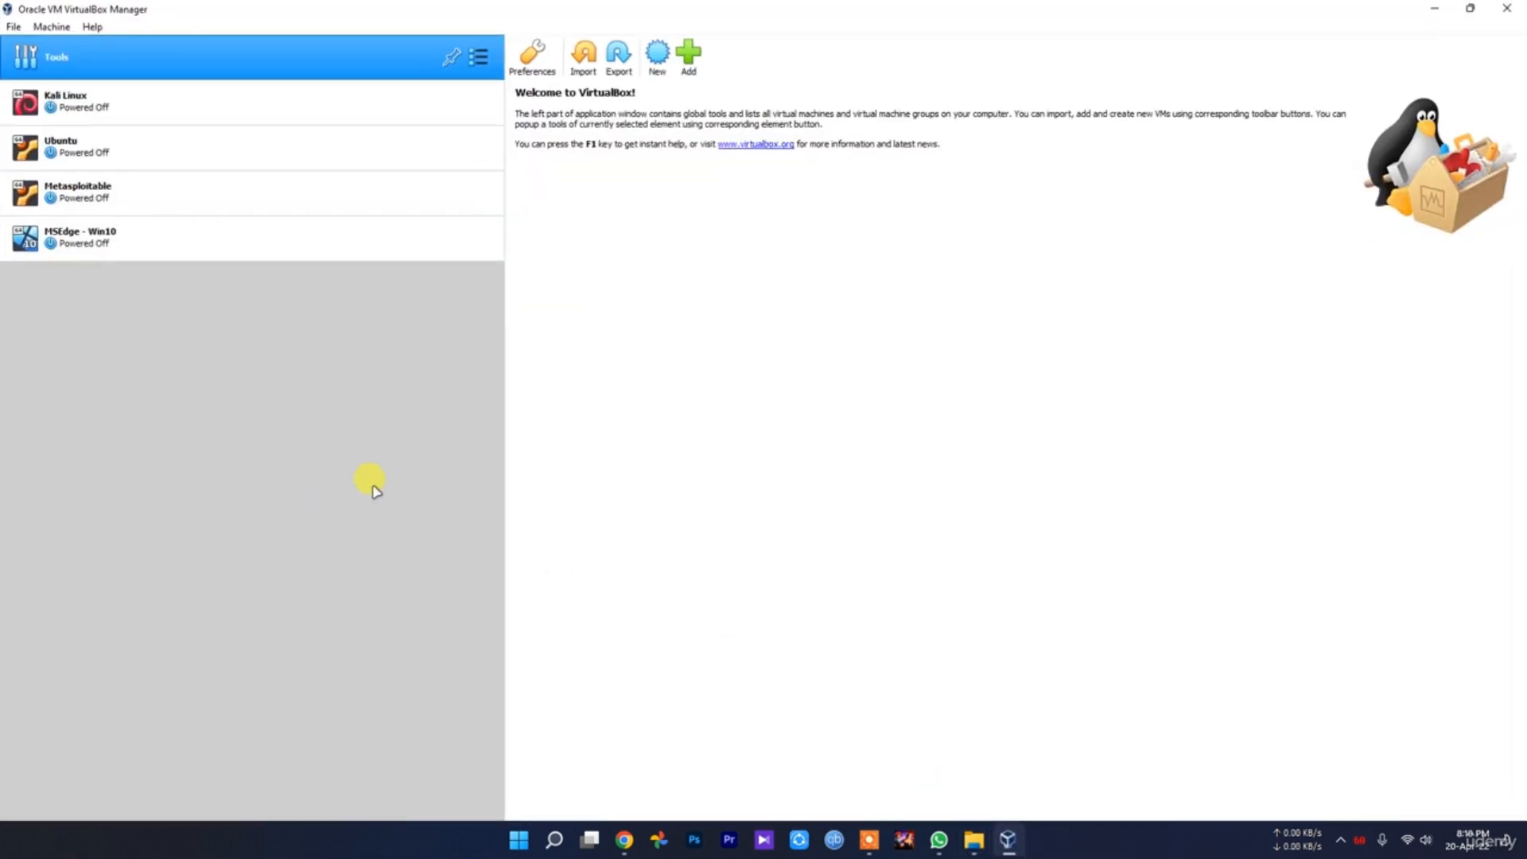
click(657, 54)
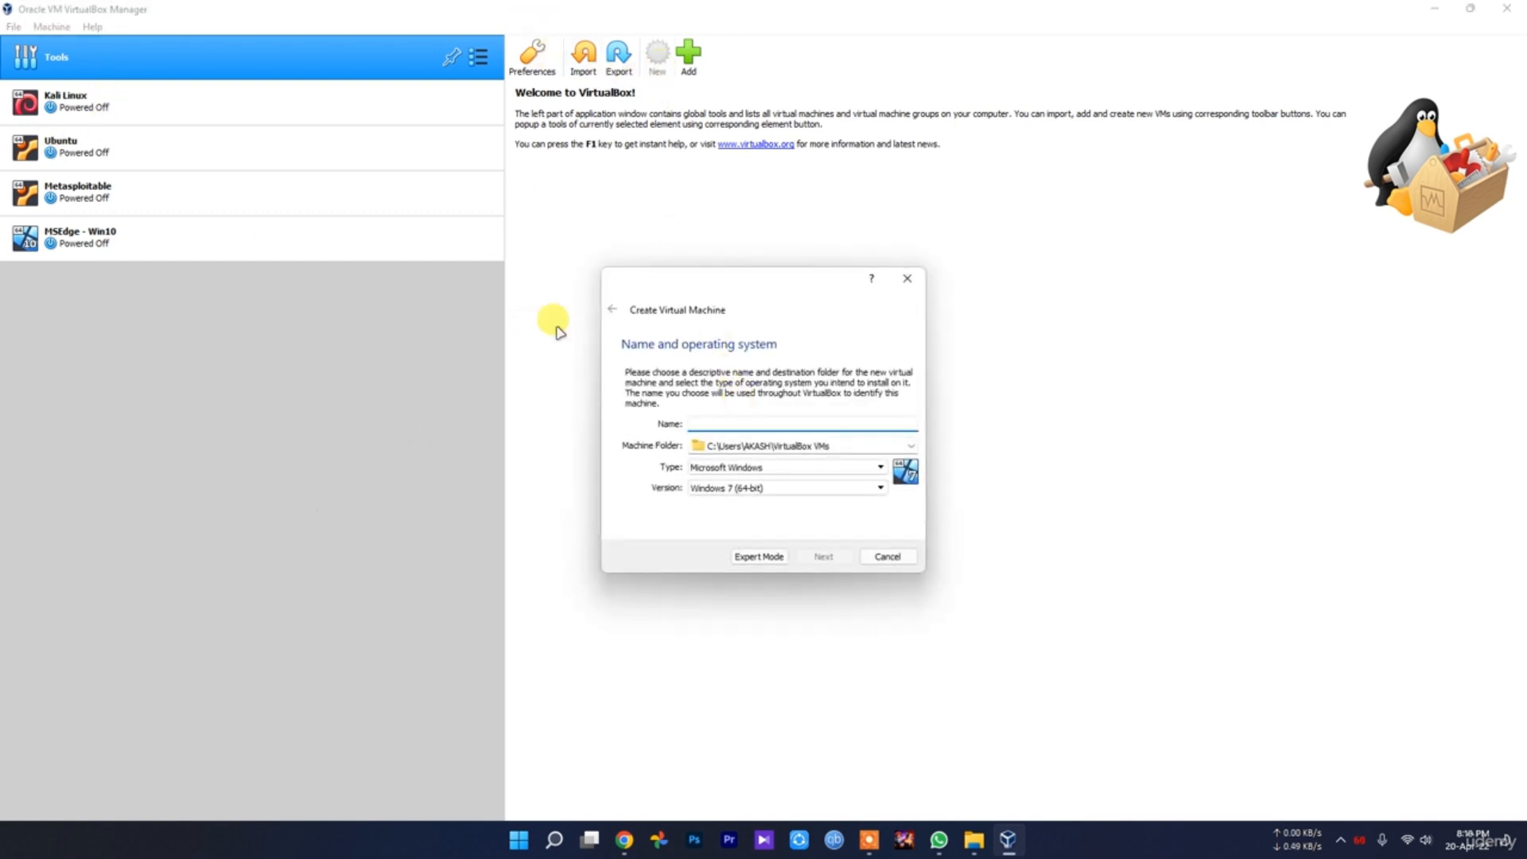
text(Ubuntu2)
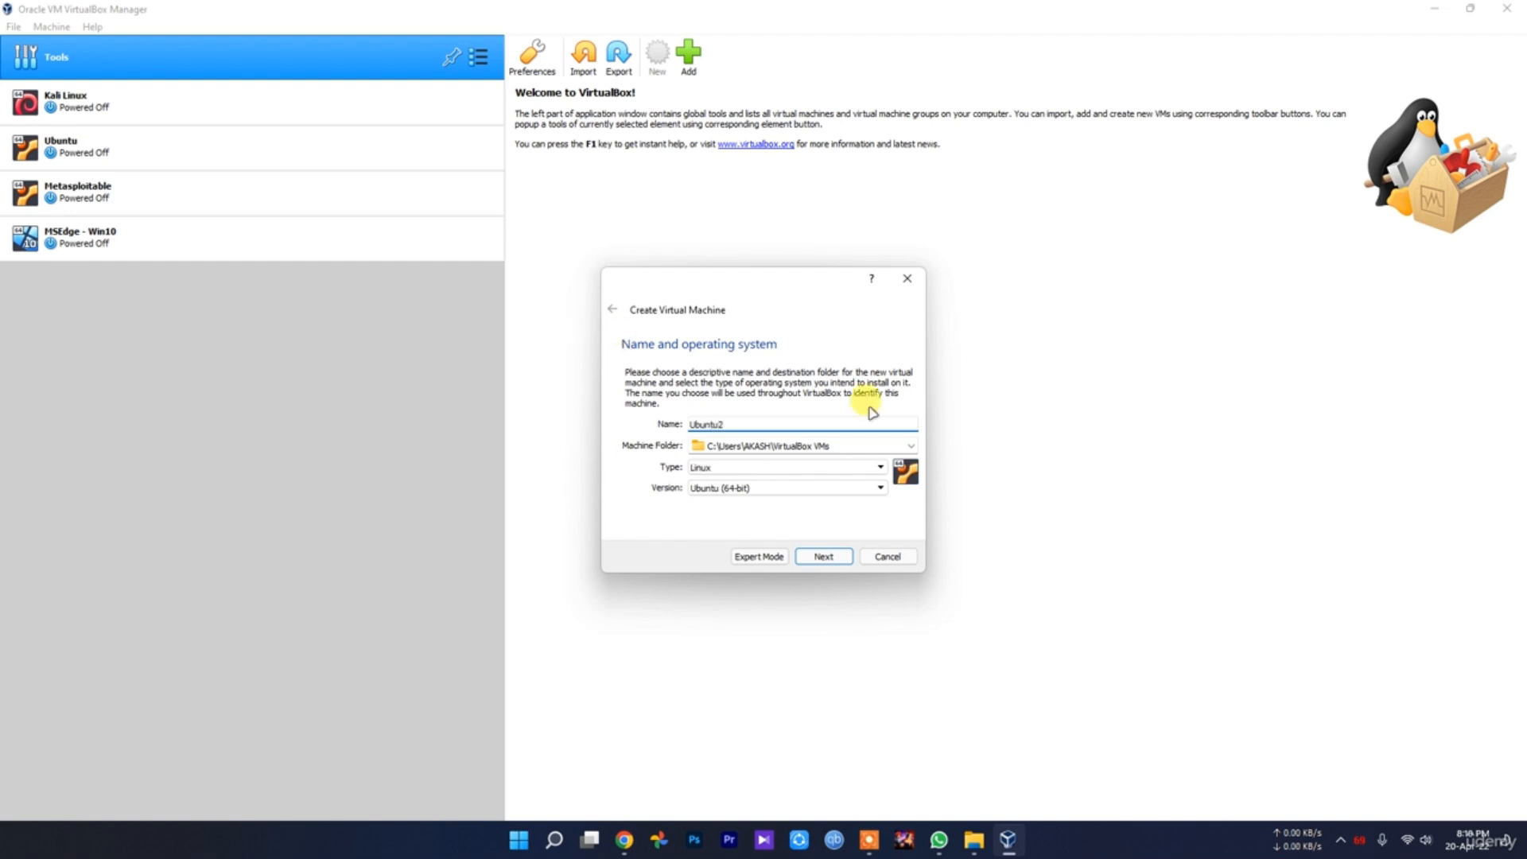
Set the new virtual machine's folder to D:\VM's
click(910, 447)
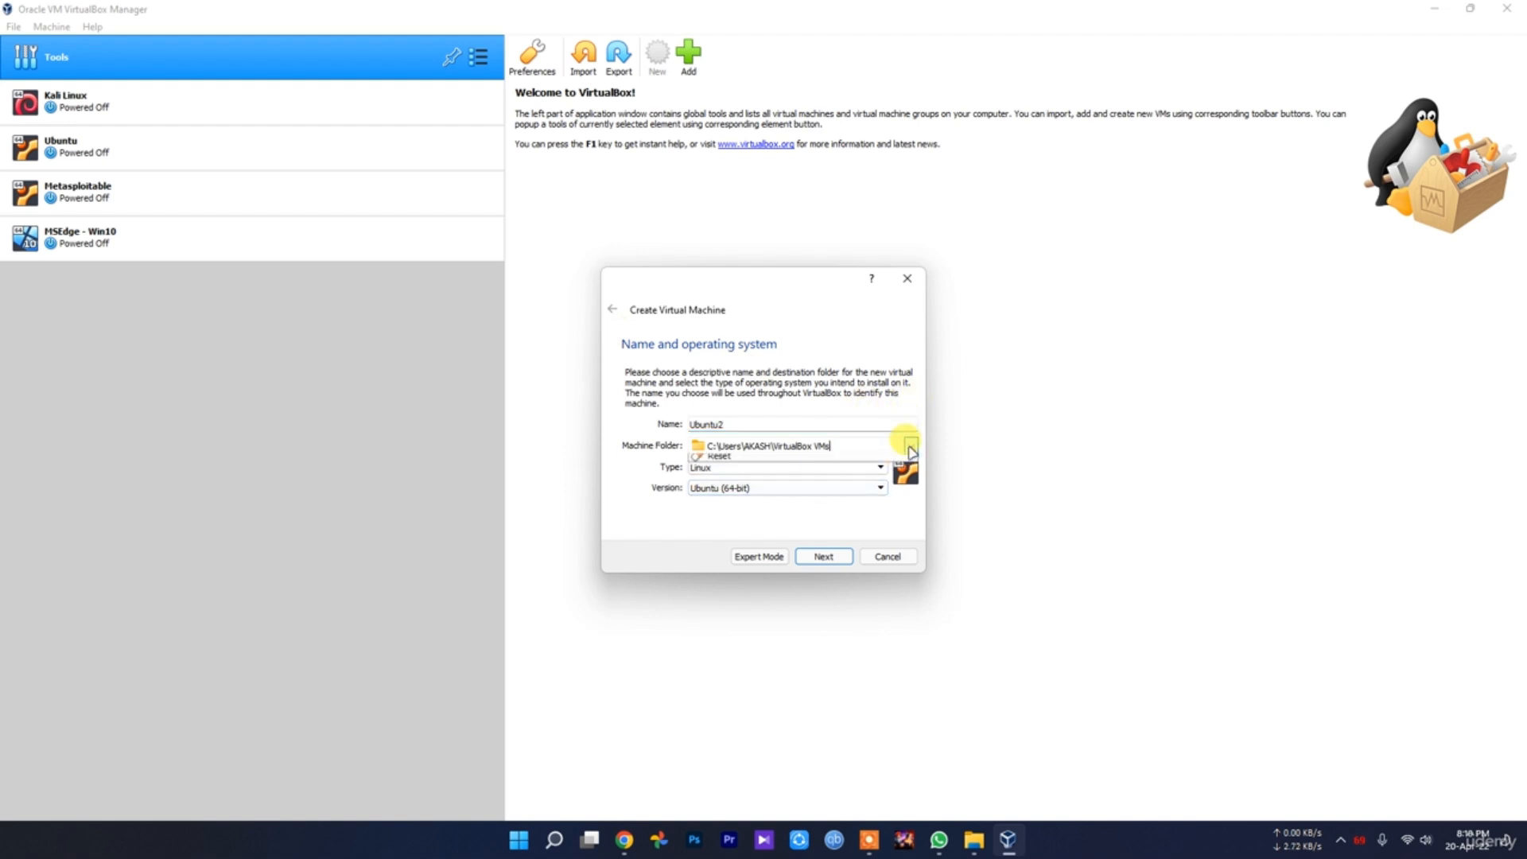
click(833, 476)
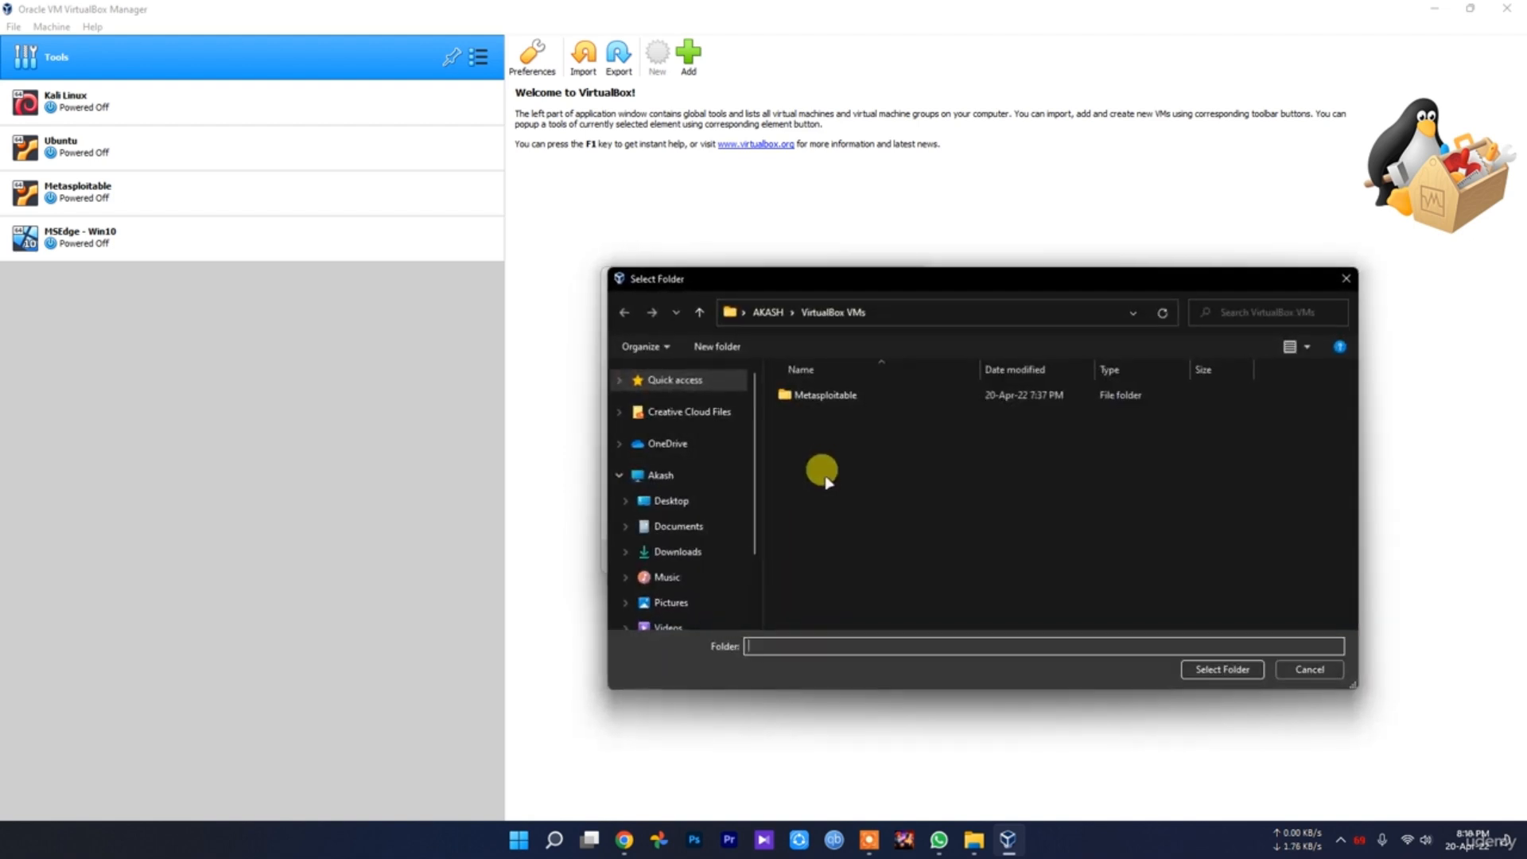
click(714, 585)
double_click(823, 614)
click(1222, 669)
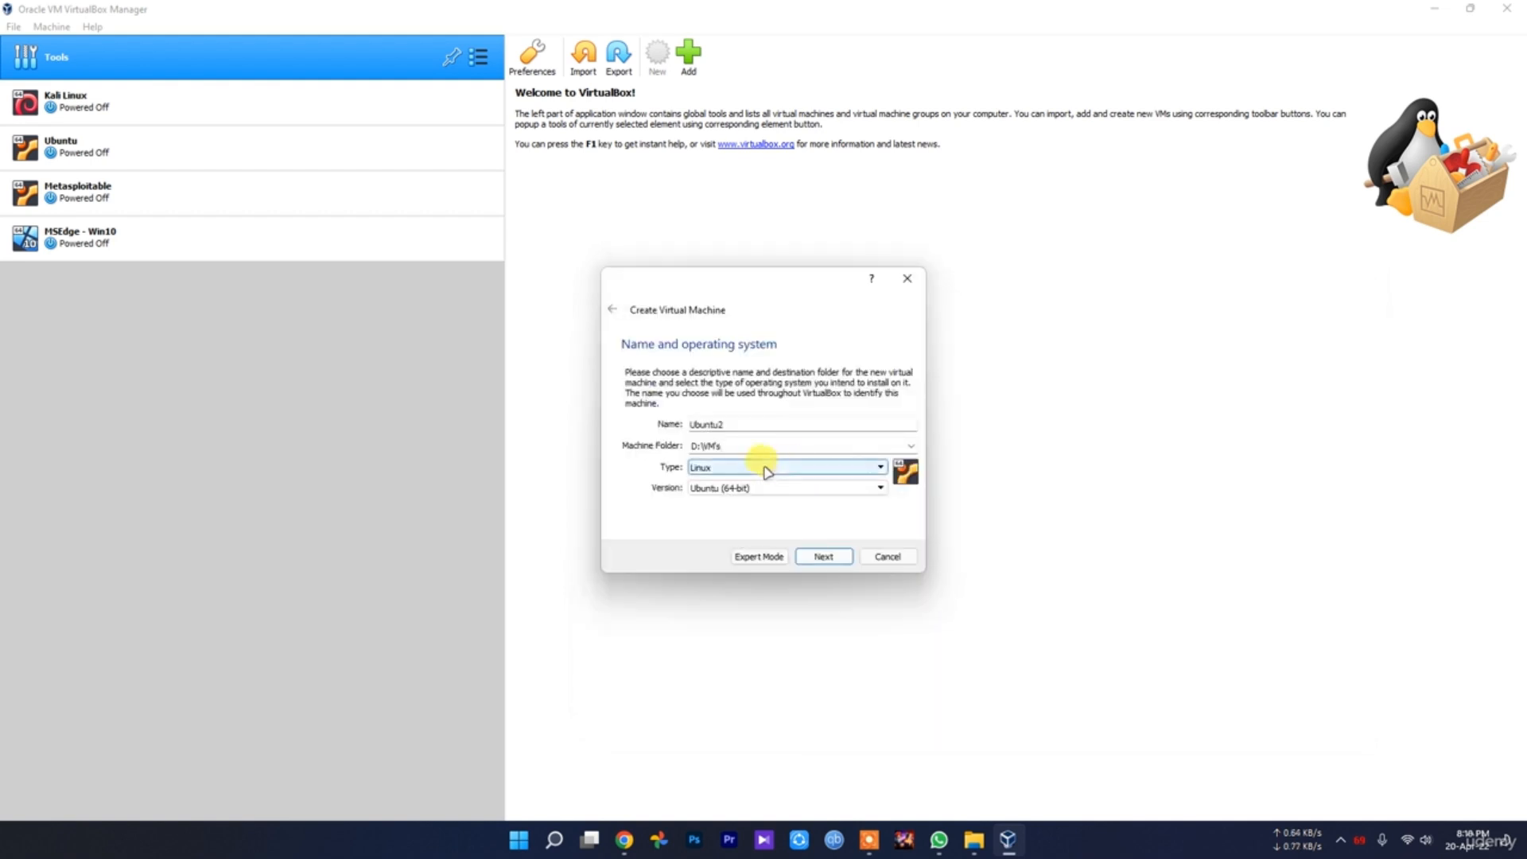
Keep the guest type as Linux and the version as Ubuntu (64-bit), and continue to the memory size settings
click(722, 468)
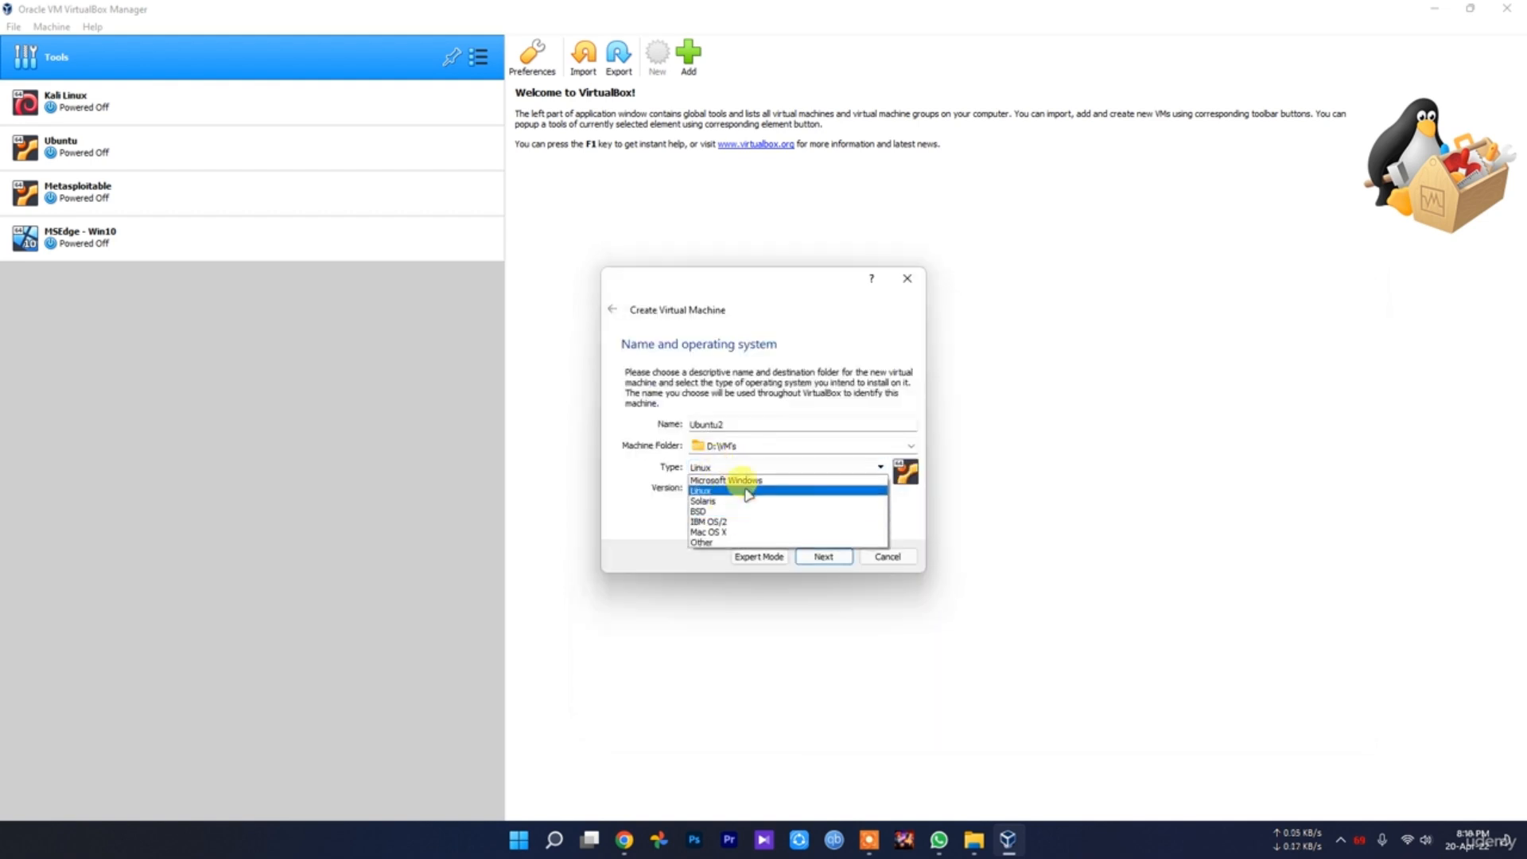
click(735, 491)
click(763, 488)
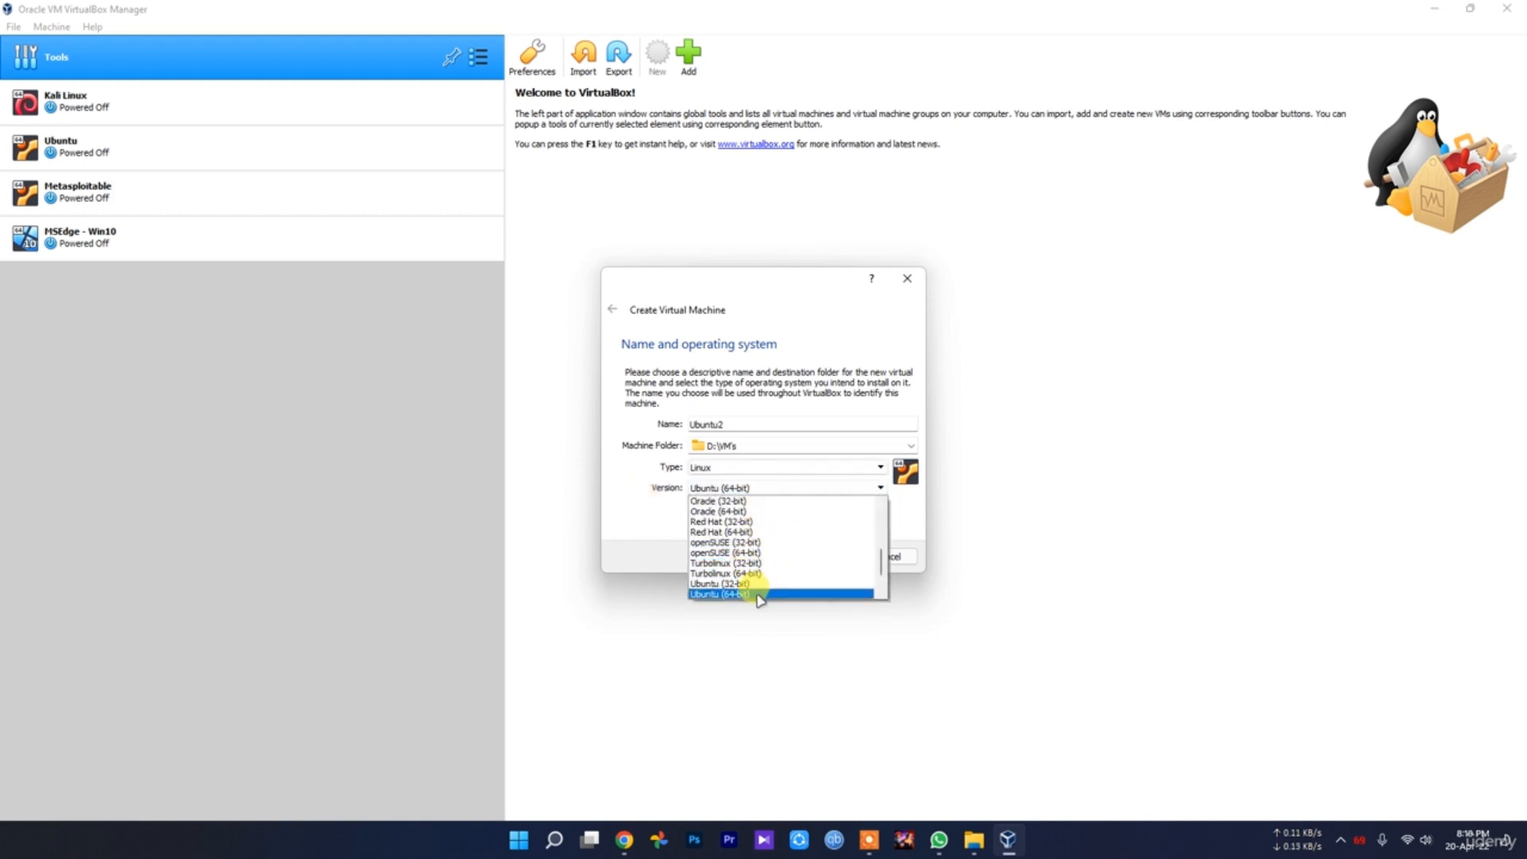
click(619, 523)
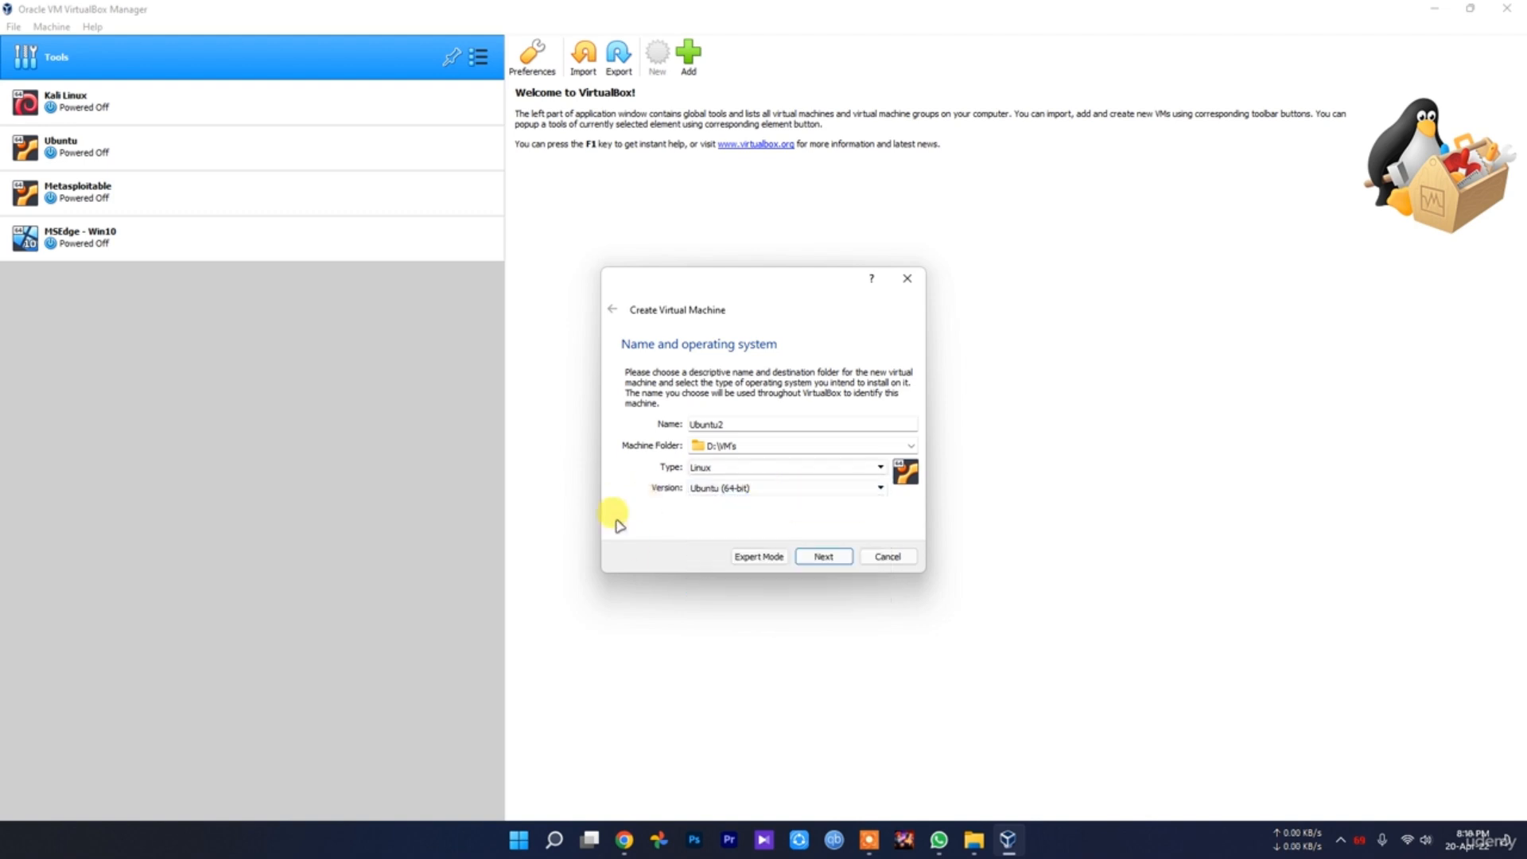
click(759, 493)
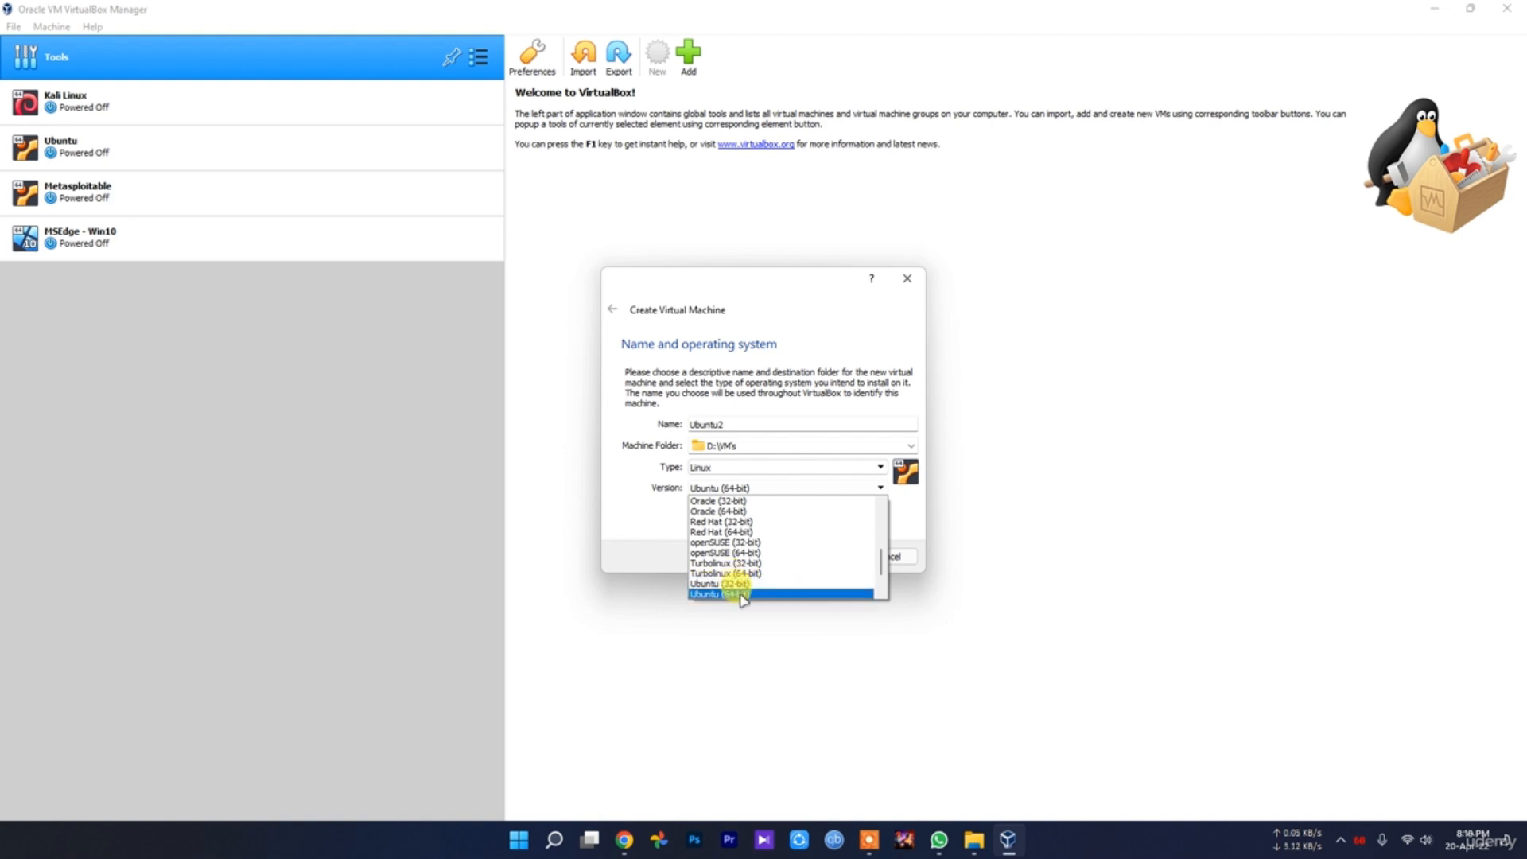
click(624, 517)
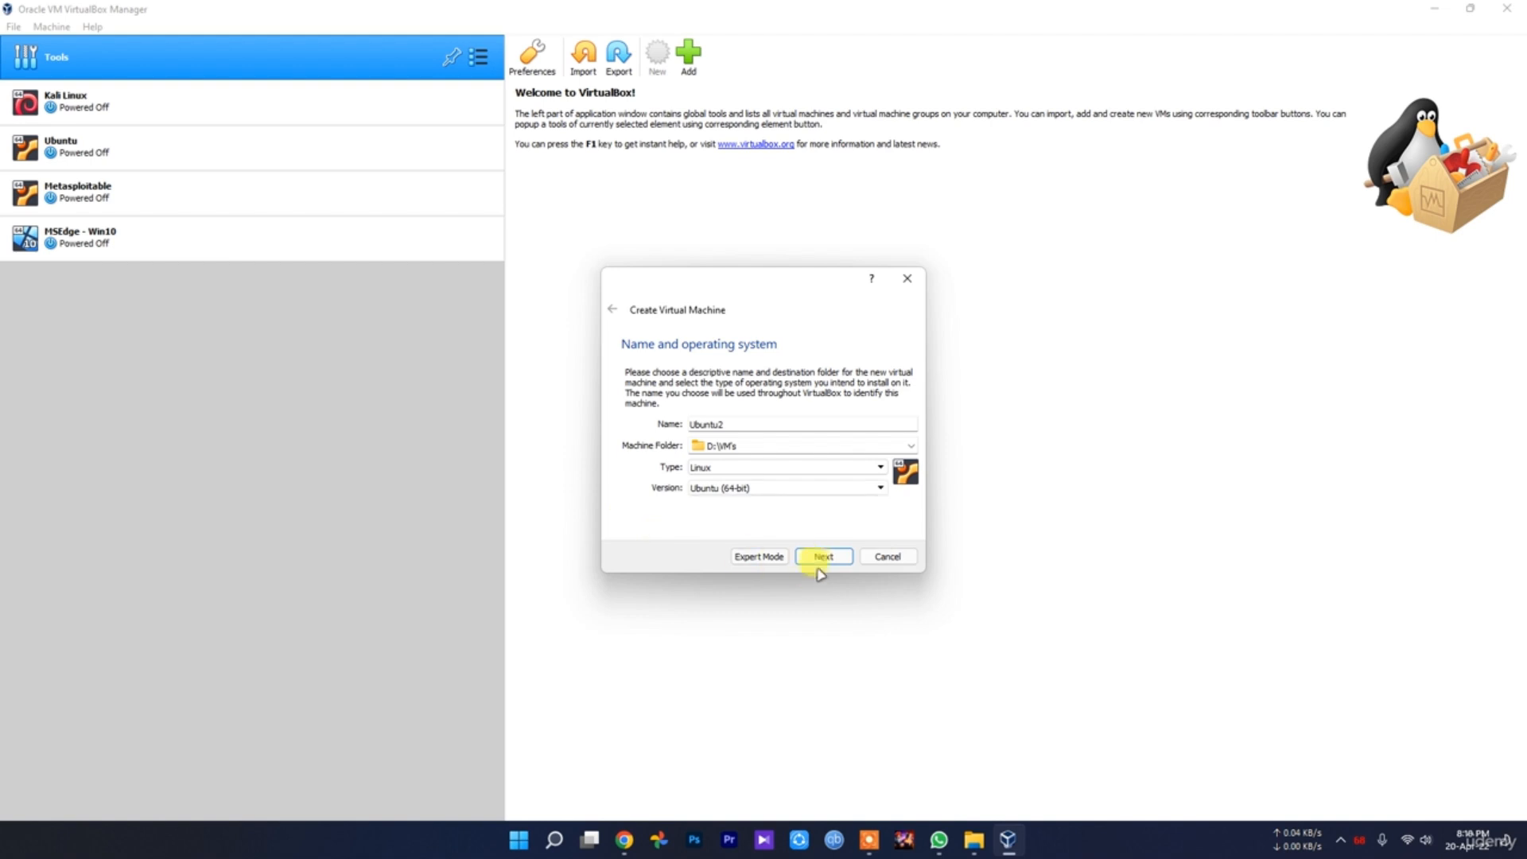
click(823, 556)
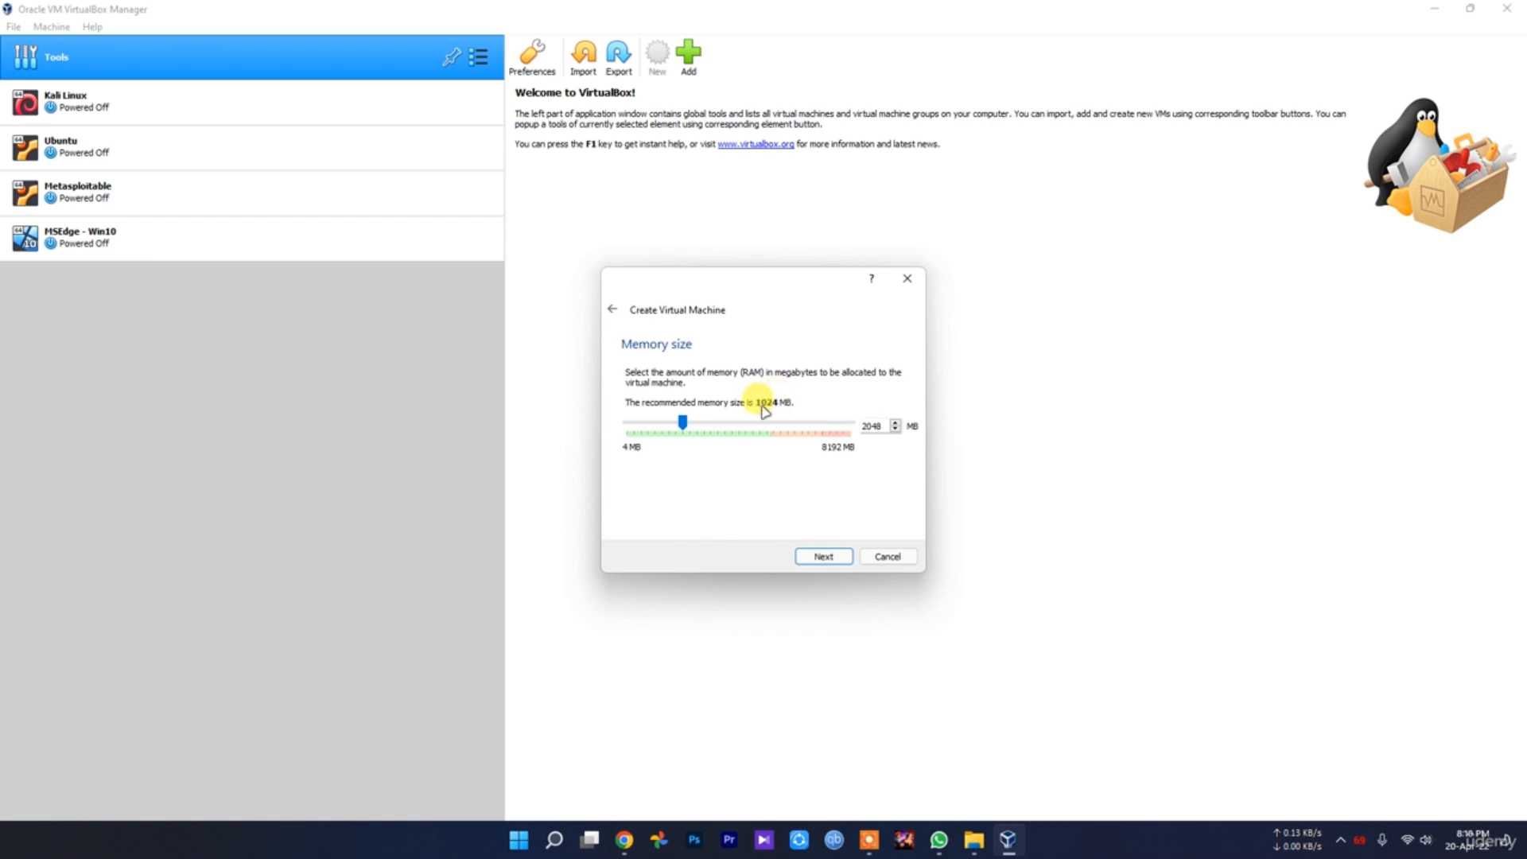
Accept 2048 MB of memory and choose to create a new dynamically allocated VDI virtual hard disk
click(820, 554)
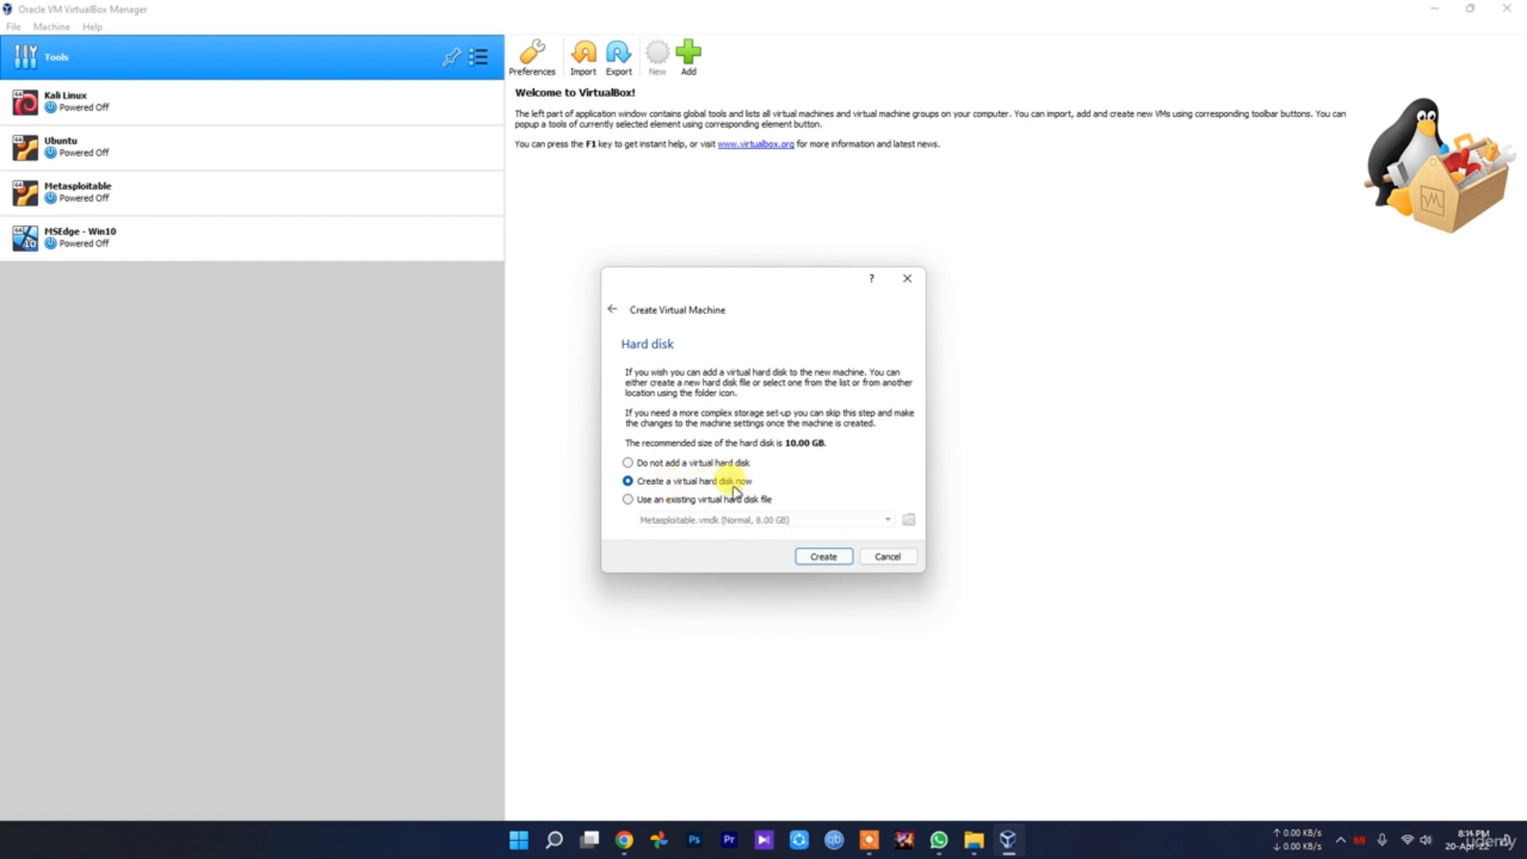
click(827, 558)
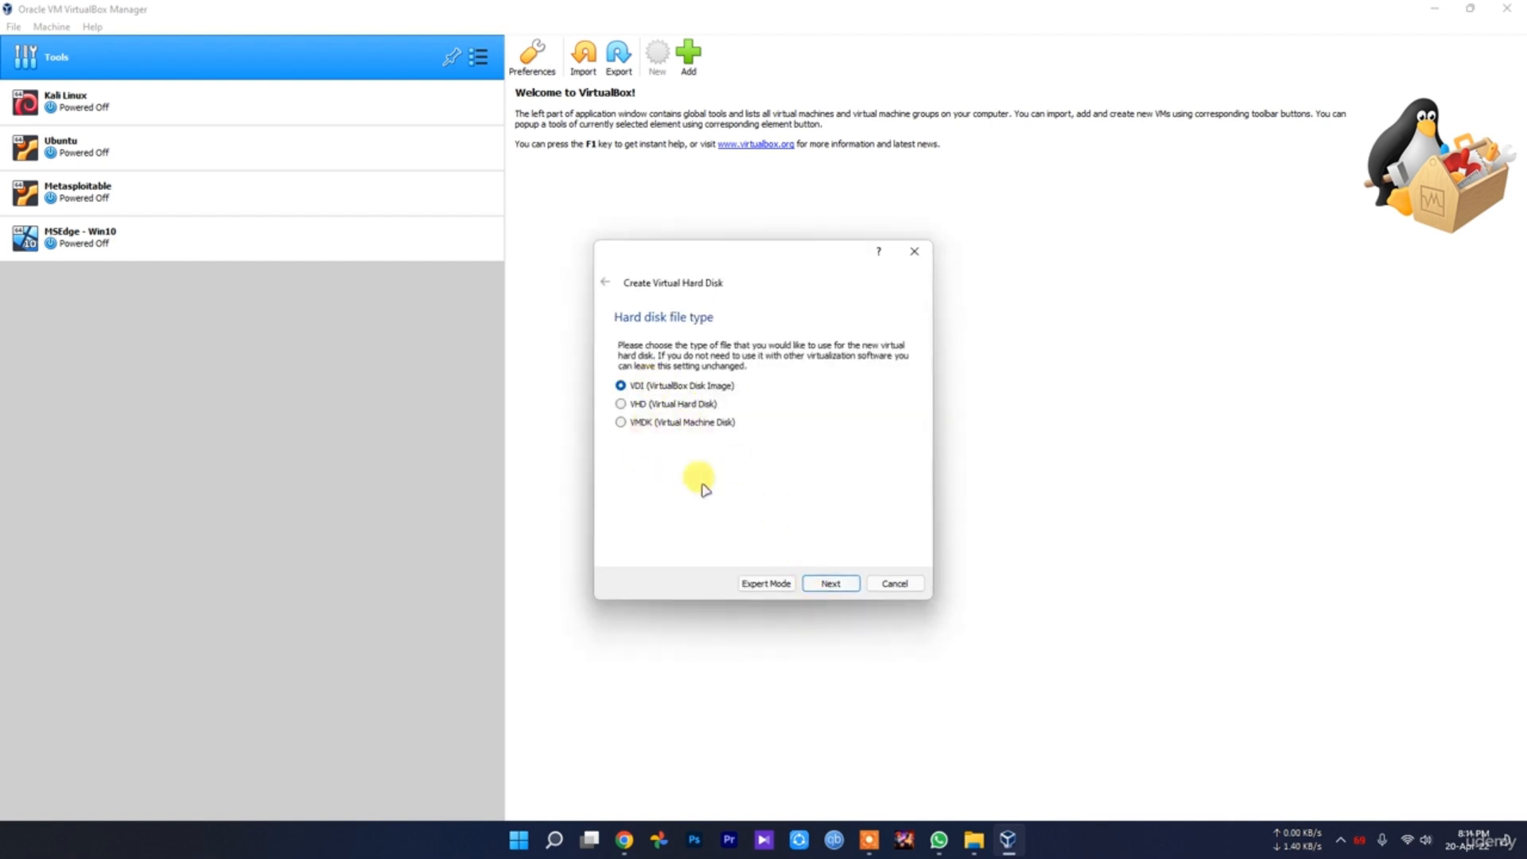
click(829, 584)
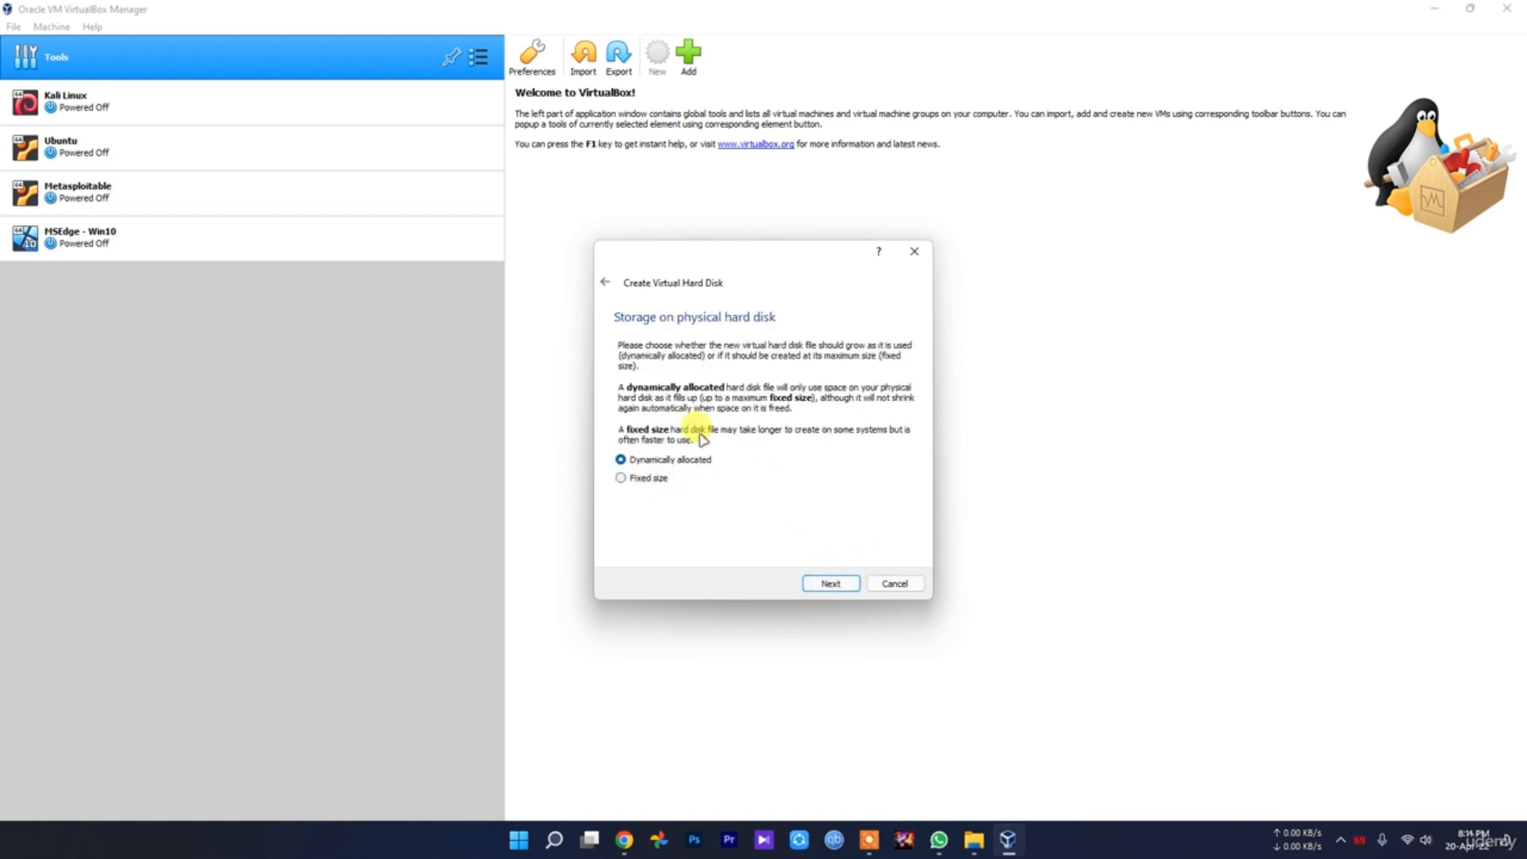
click(825, 584)
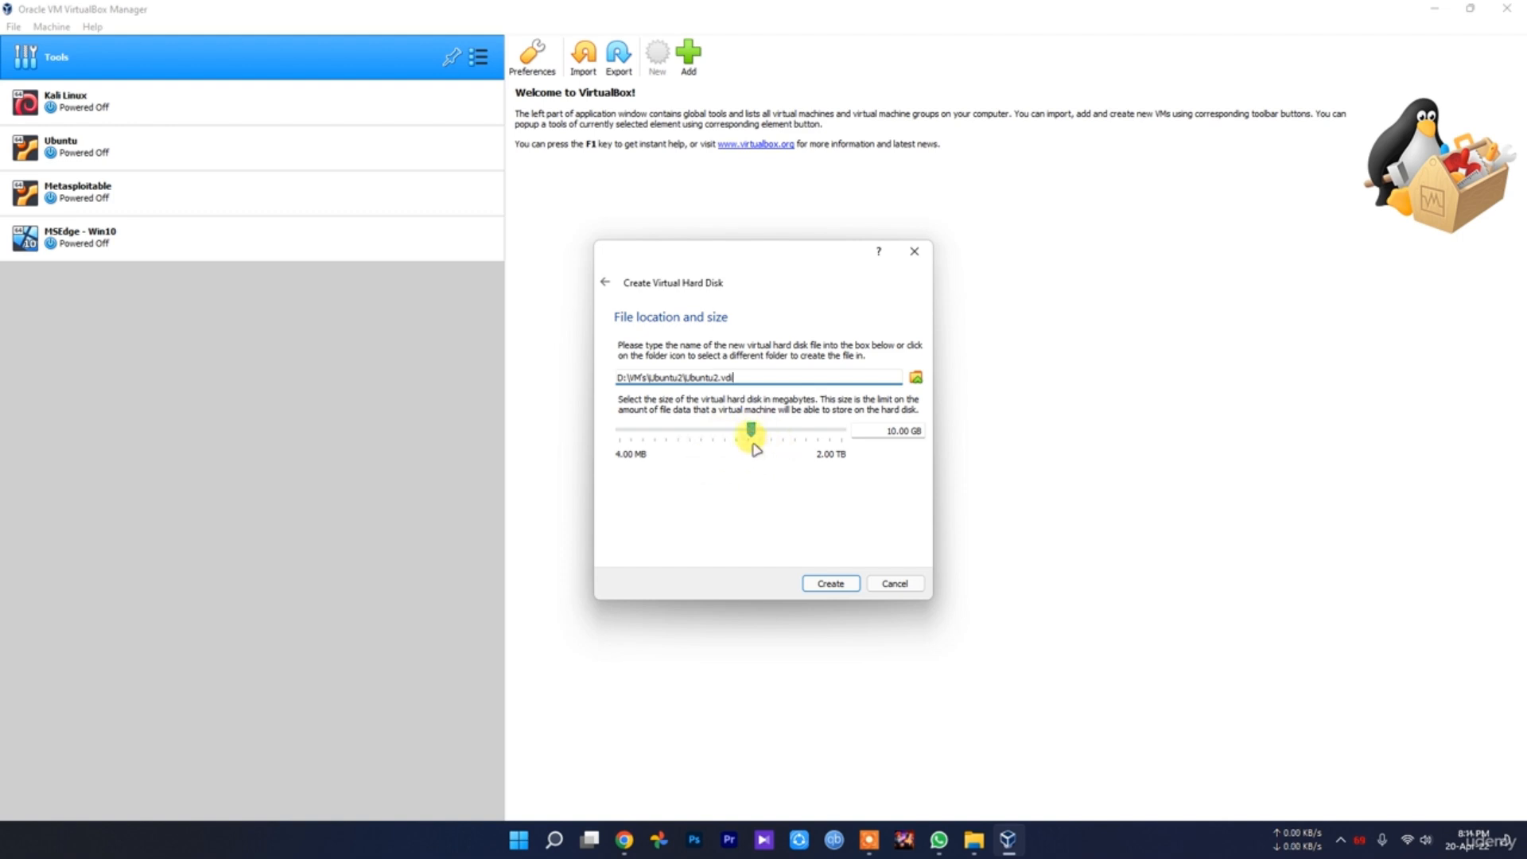
Set the virtual hard disk's size to 20 GB and create it for the Ubuntu2 machine
mouse_move(752, 431)
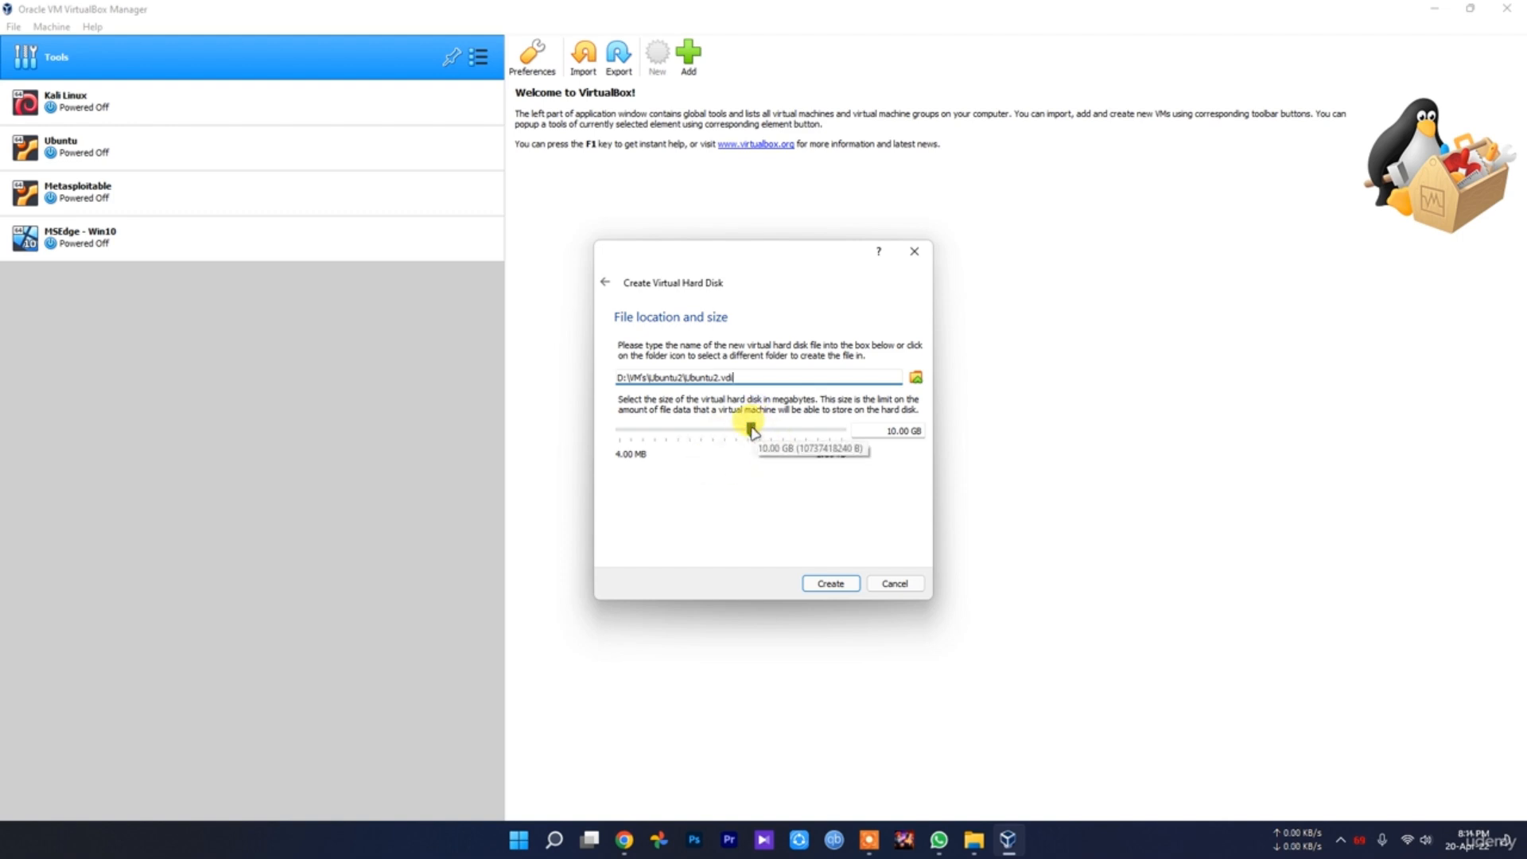
click(753, 430)
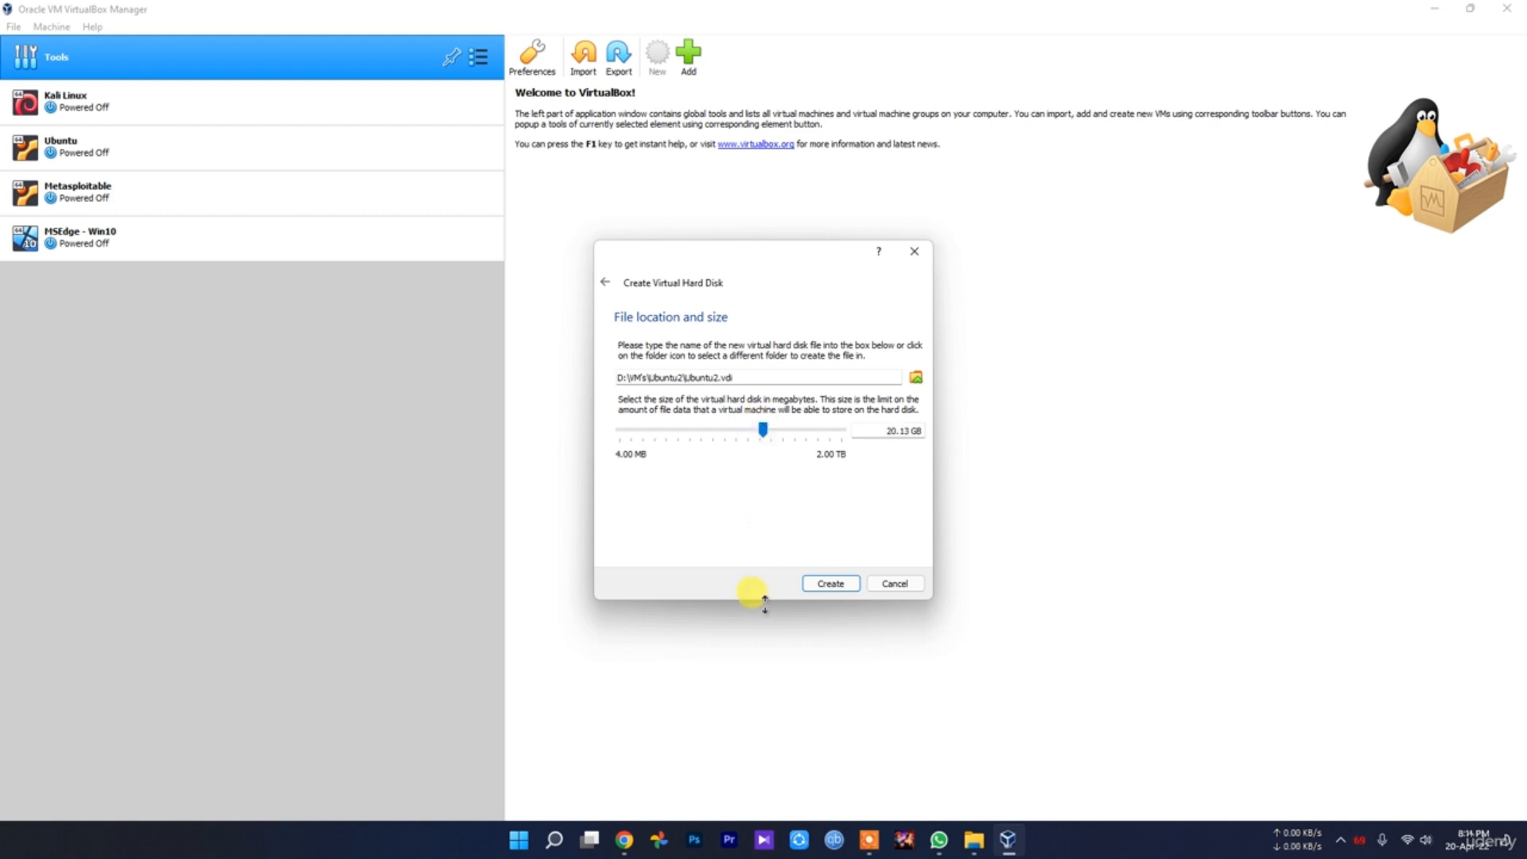
drag(882, 434, 1030, 439)
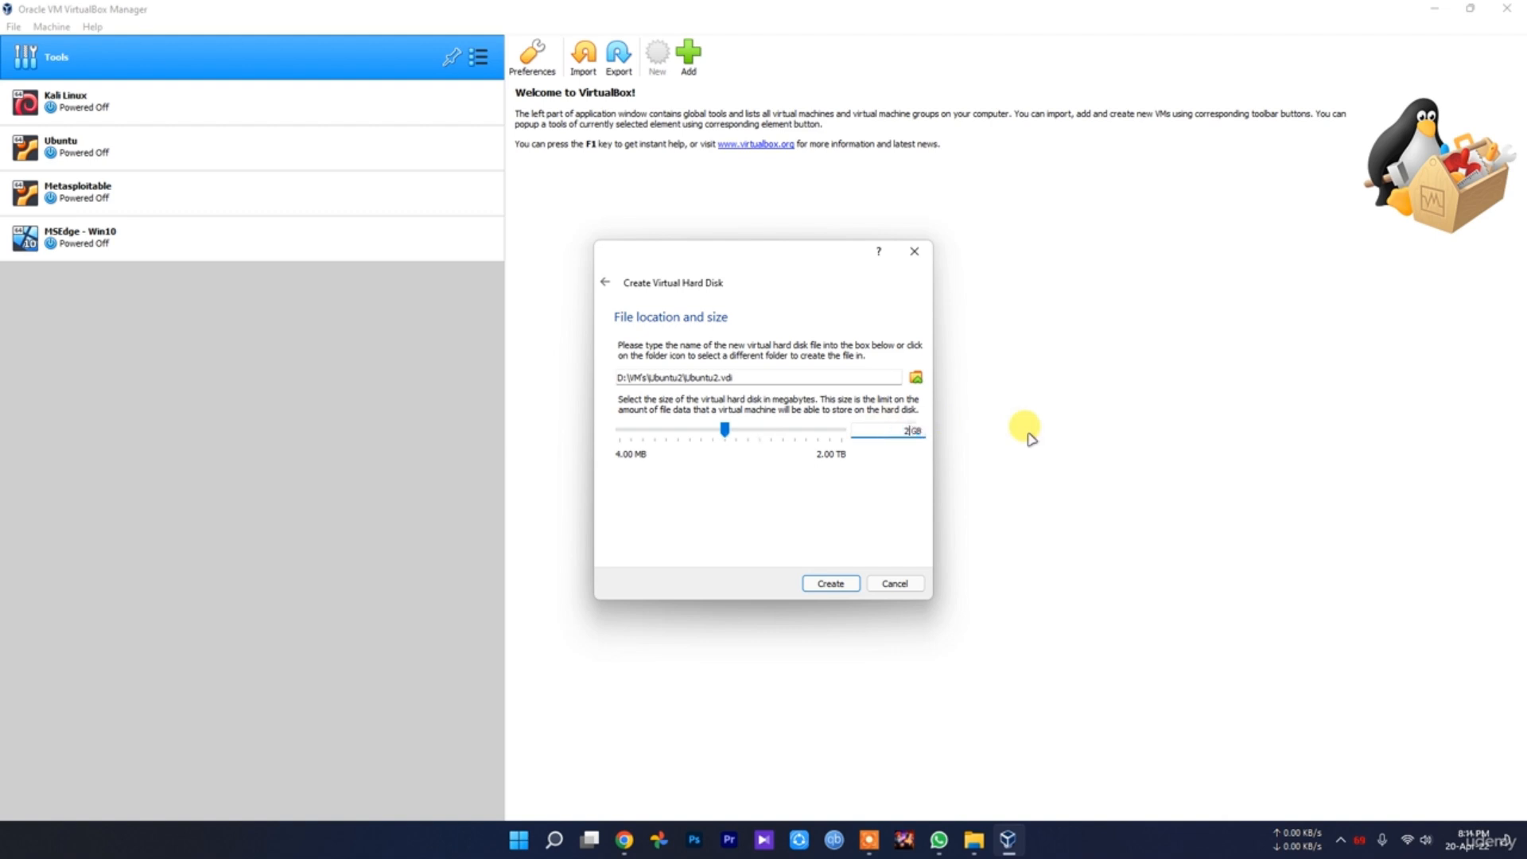
click(831, 584)
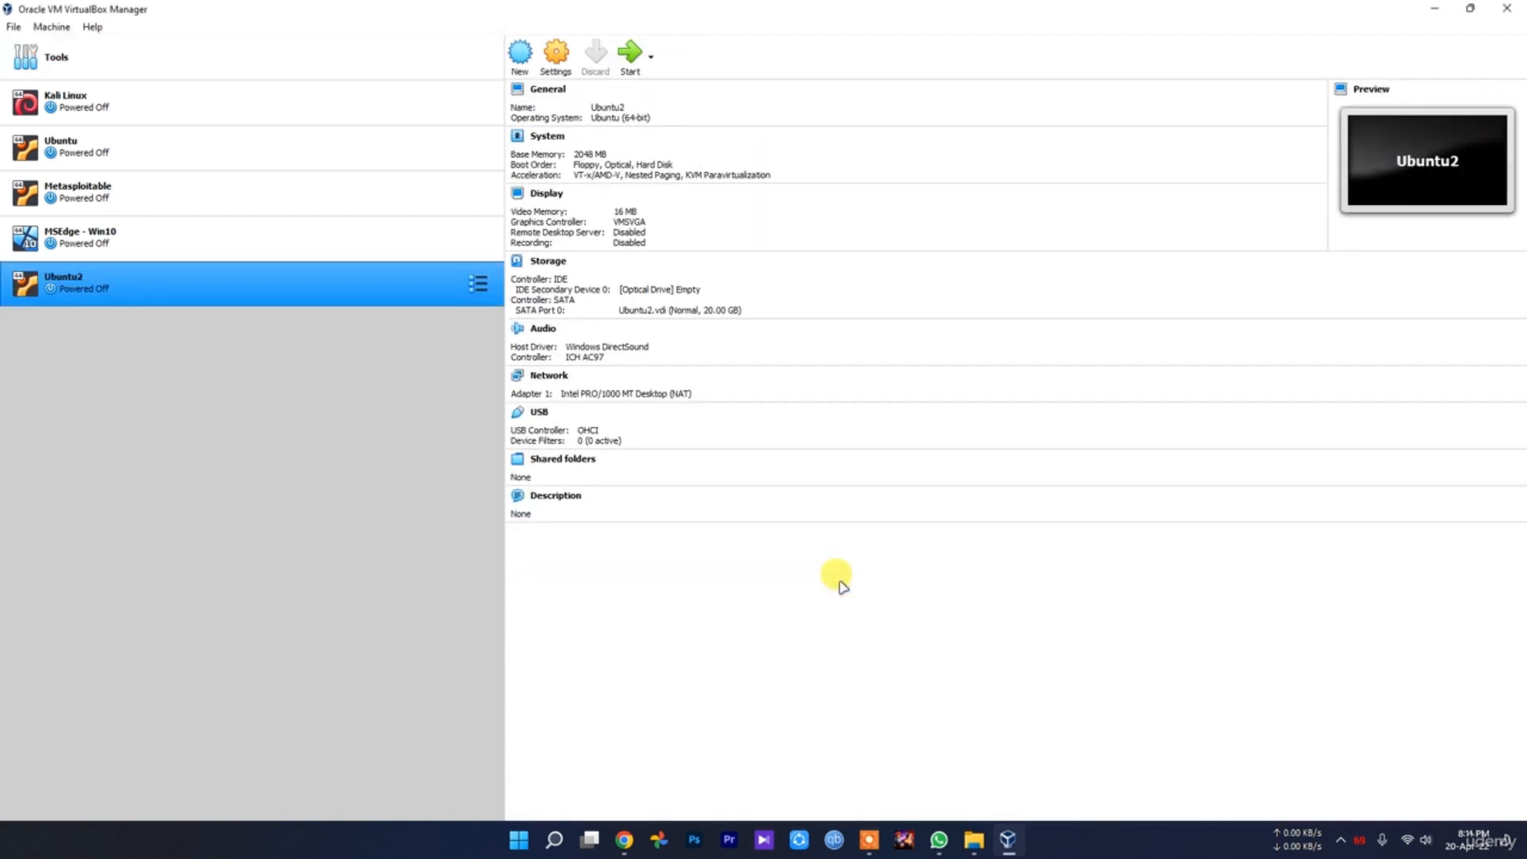
Open the settings of the Ubuntu2 machine and set its number of processors to 2
click(556, 54)
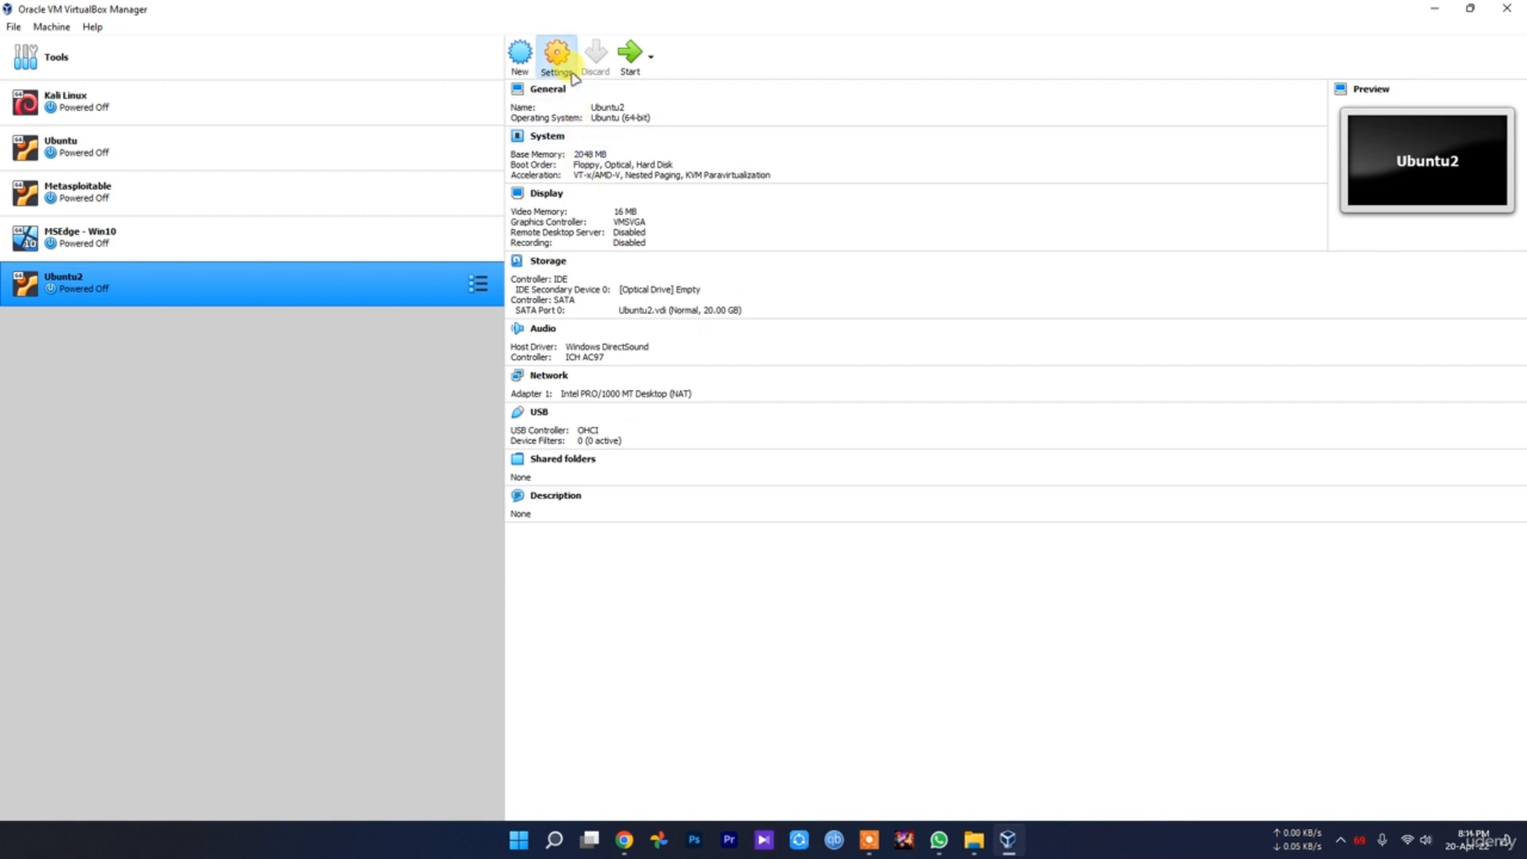
click(557, 268)
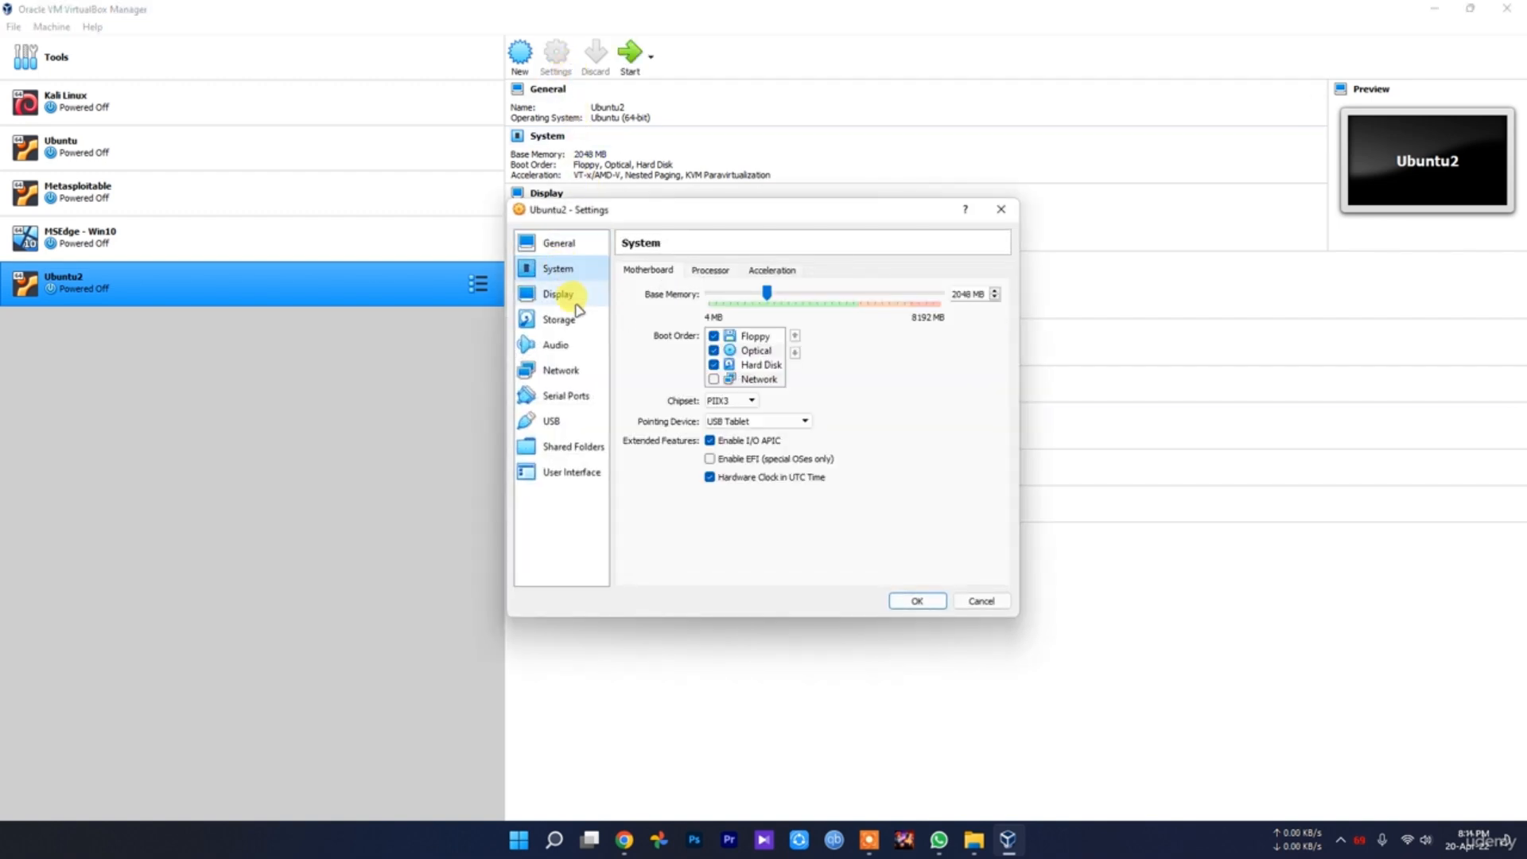
click(709, 270)
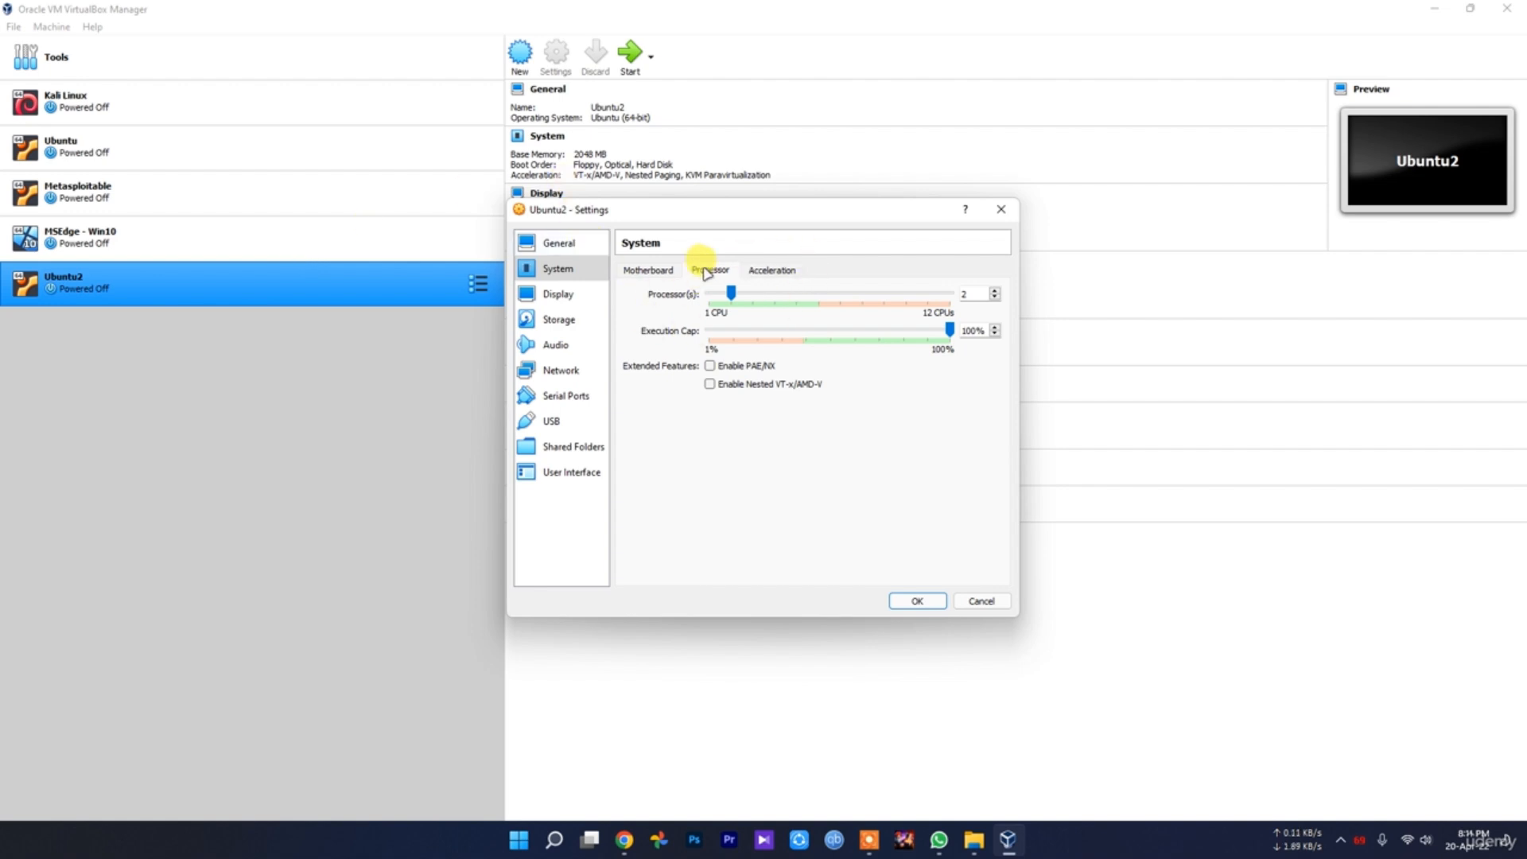
Attach Ubuntu2's network adapter 1 to Bridged Adapter with the Realtek wireless interface, and save the settings
click(648, 270)
click(558, 295)
click(568, 321)
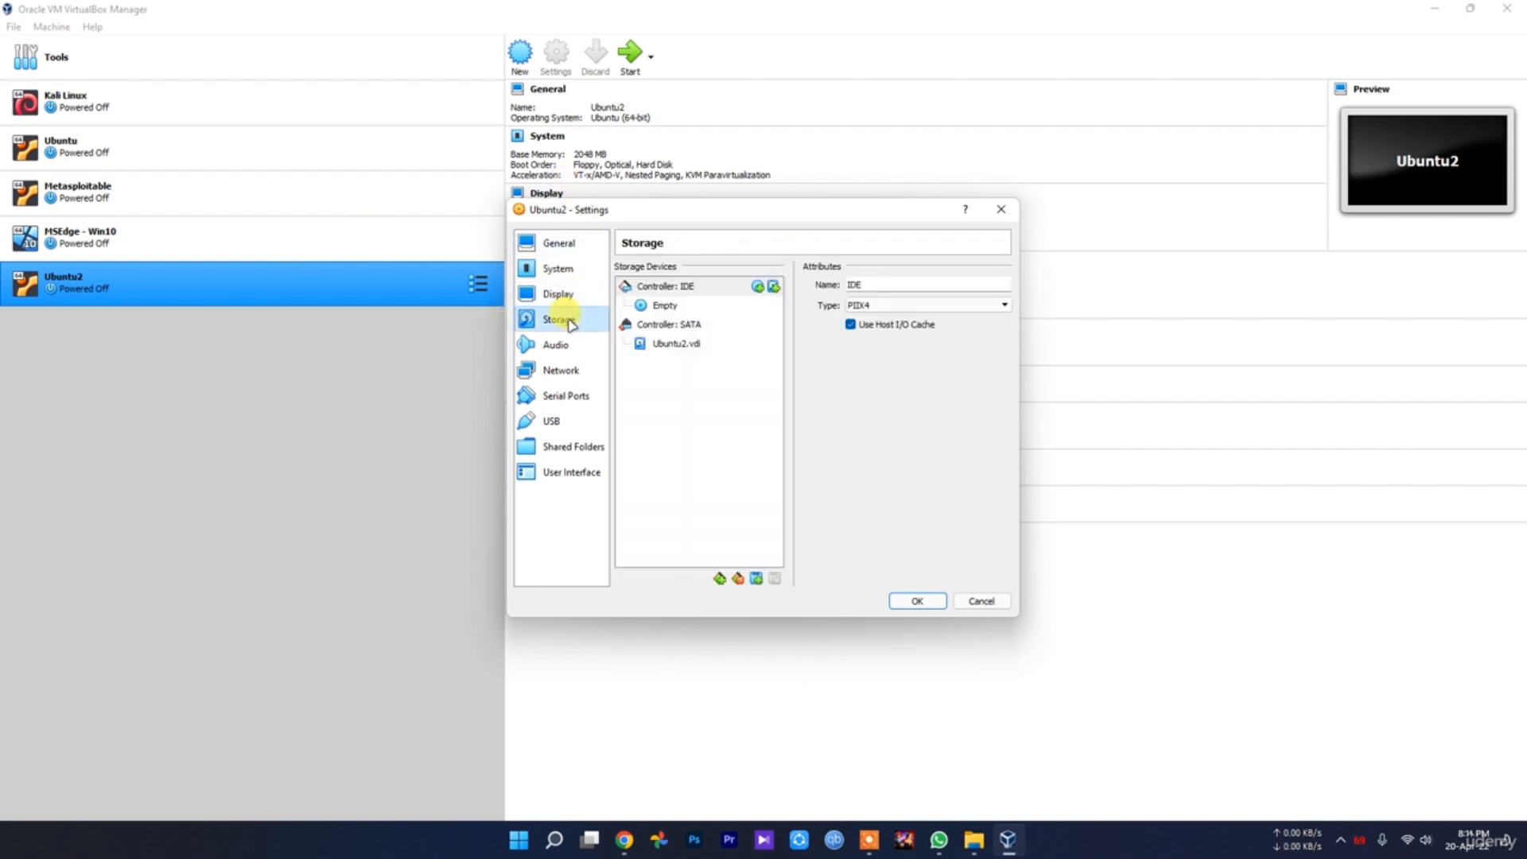
click(555, 344)
click(561, 370)
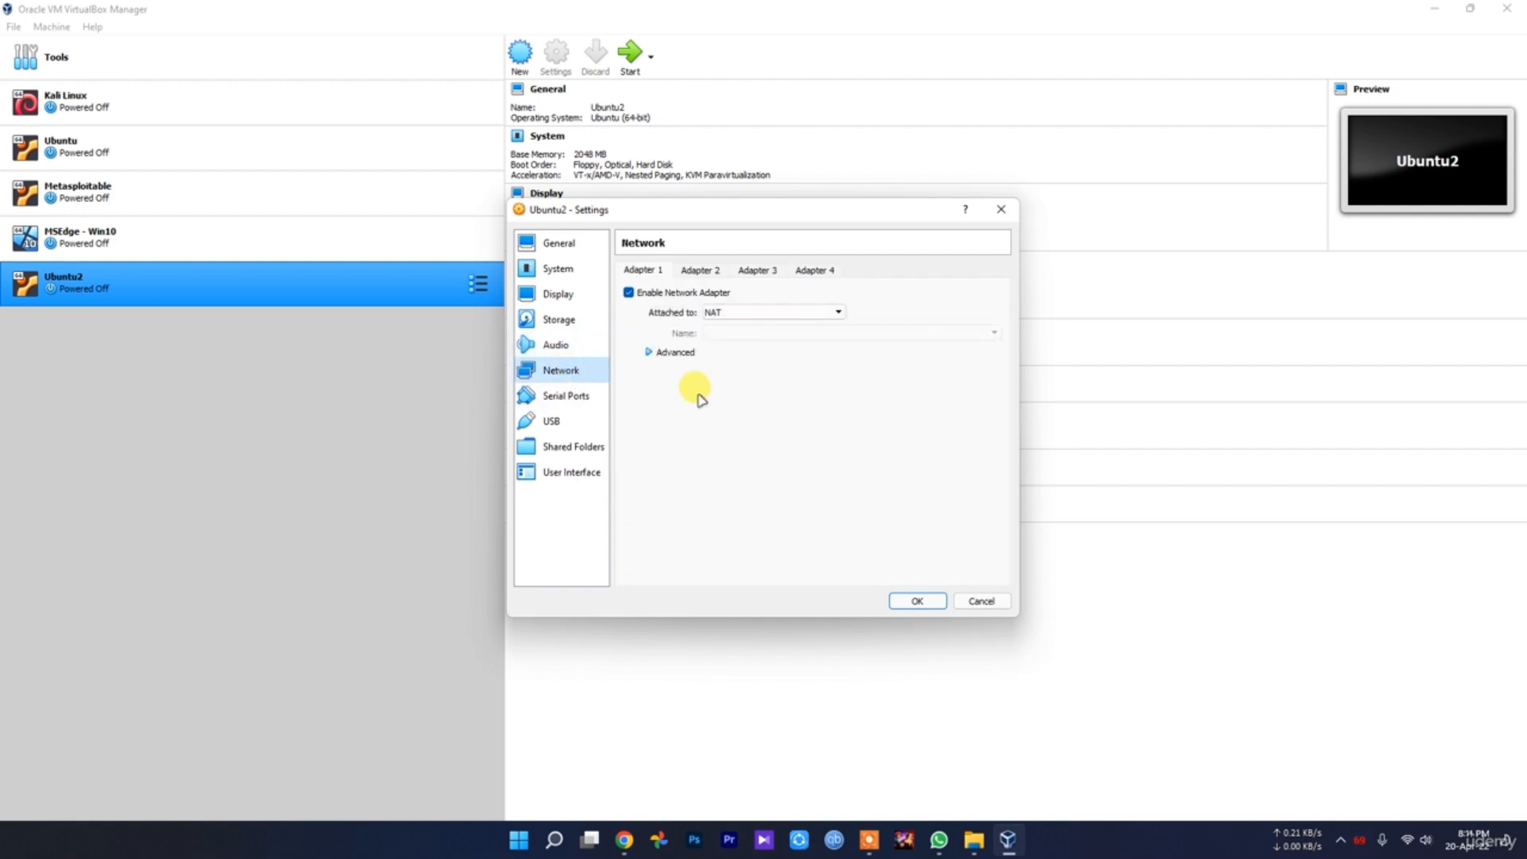
click(736, 313)
click(751, 351)
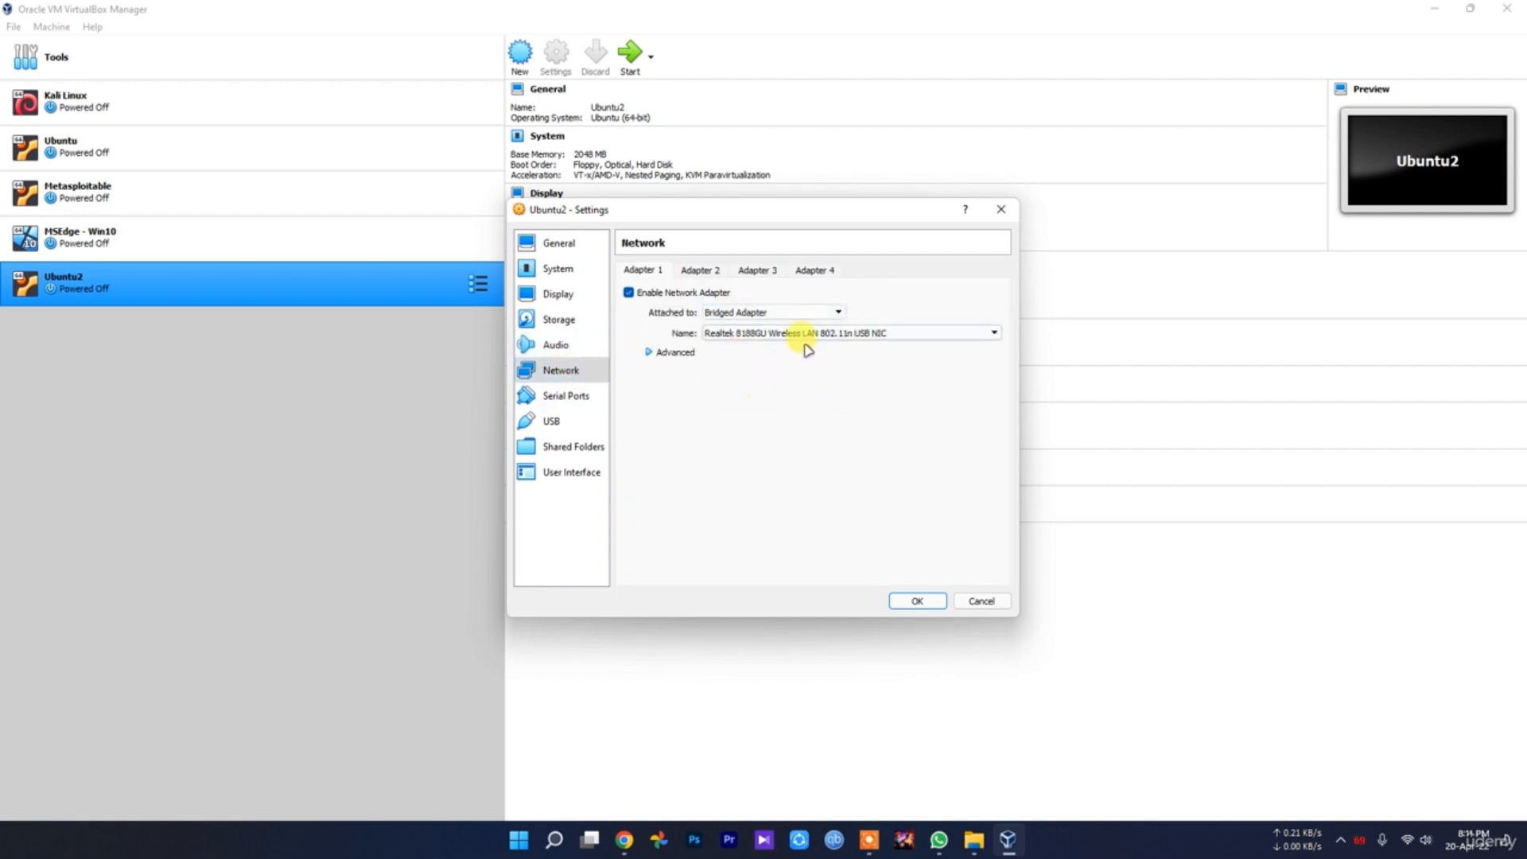
click(919, 602)
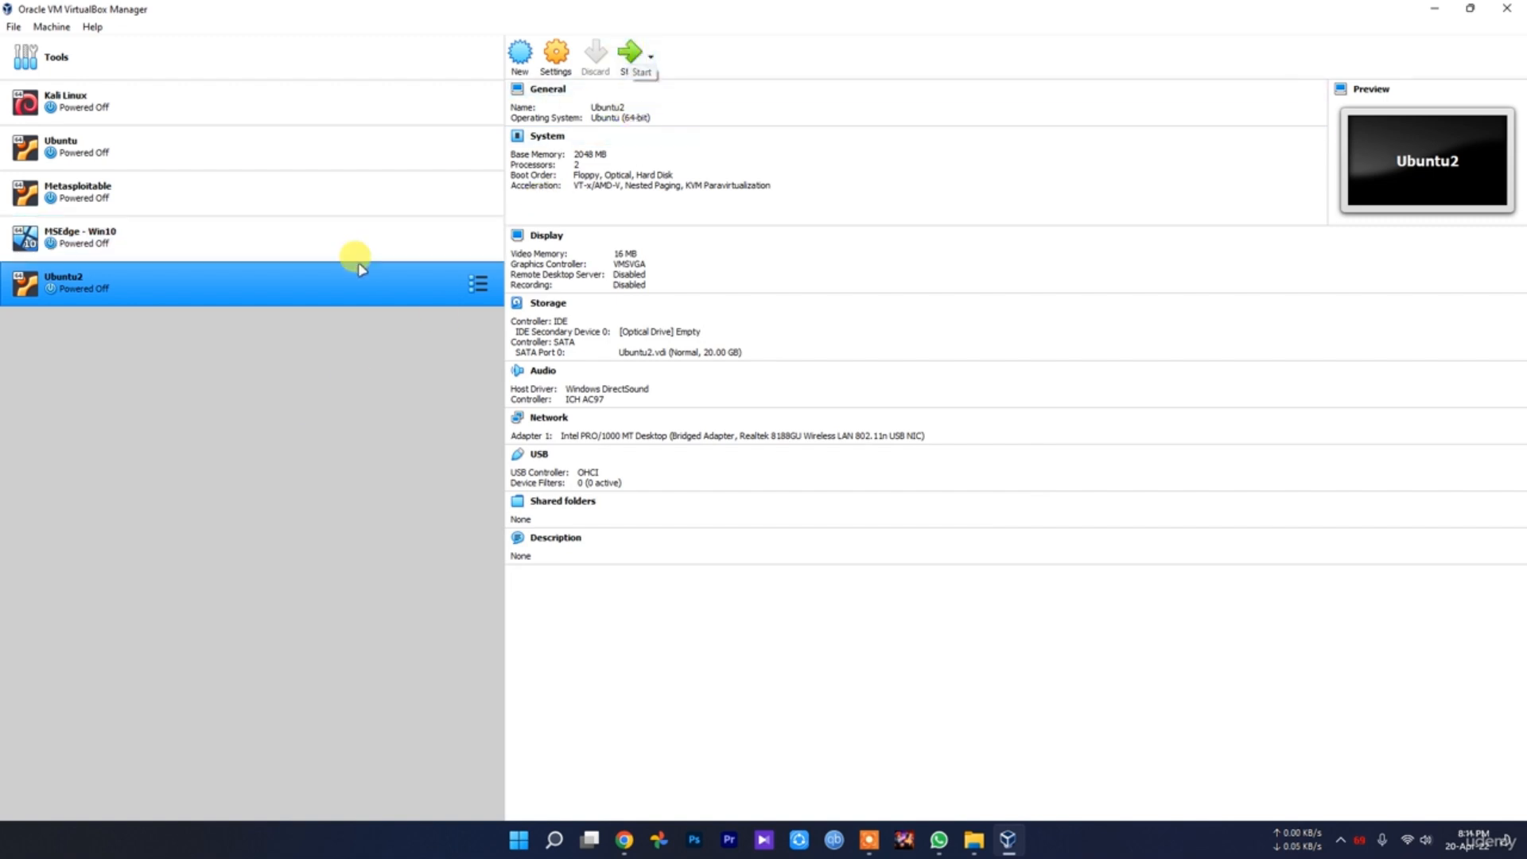
Load the ubuntu-20.04.3-desktop-amd64 disc image into Ubuntu2's empty IDE optical drive and save the settings
click(553, 62)
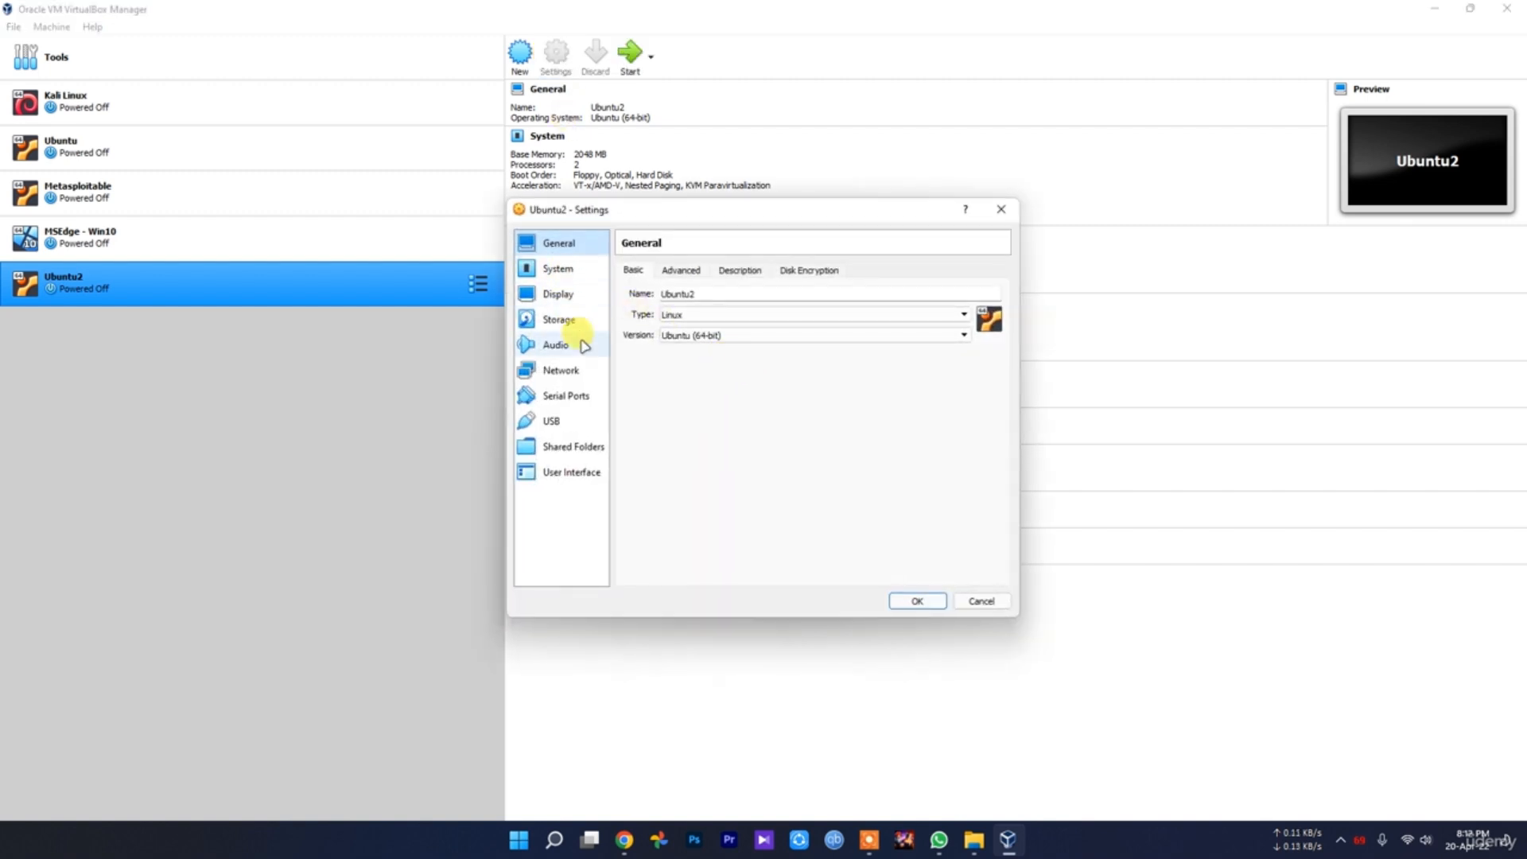
click(560, 319)
click(678, 306)
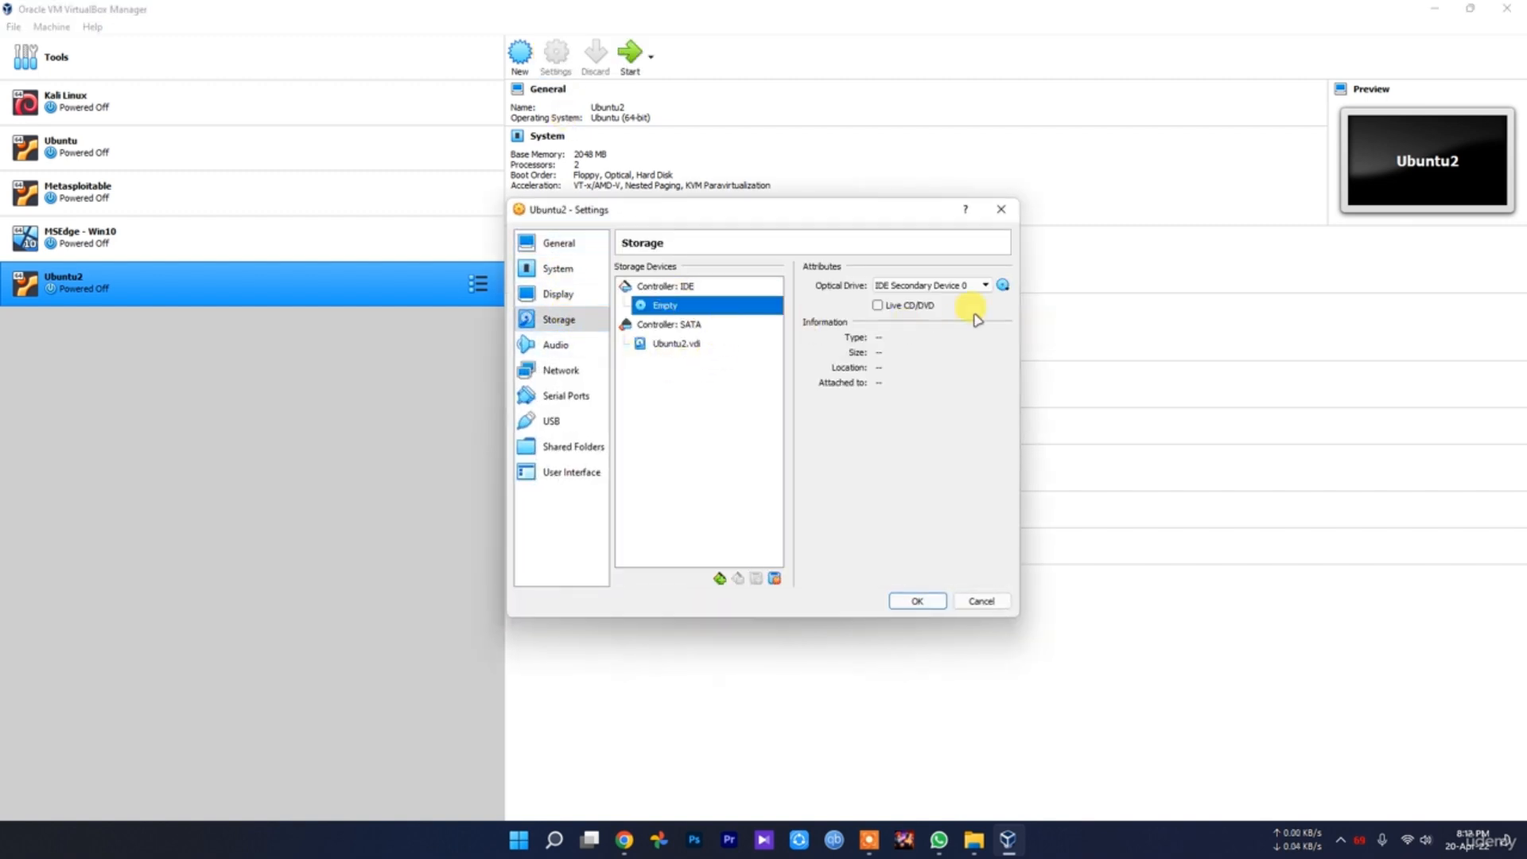
click(1001, 286)
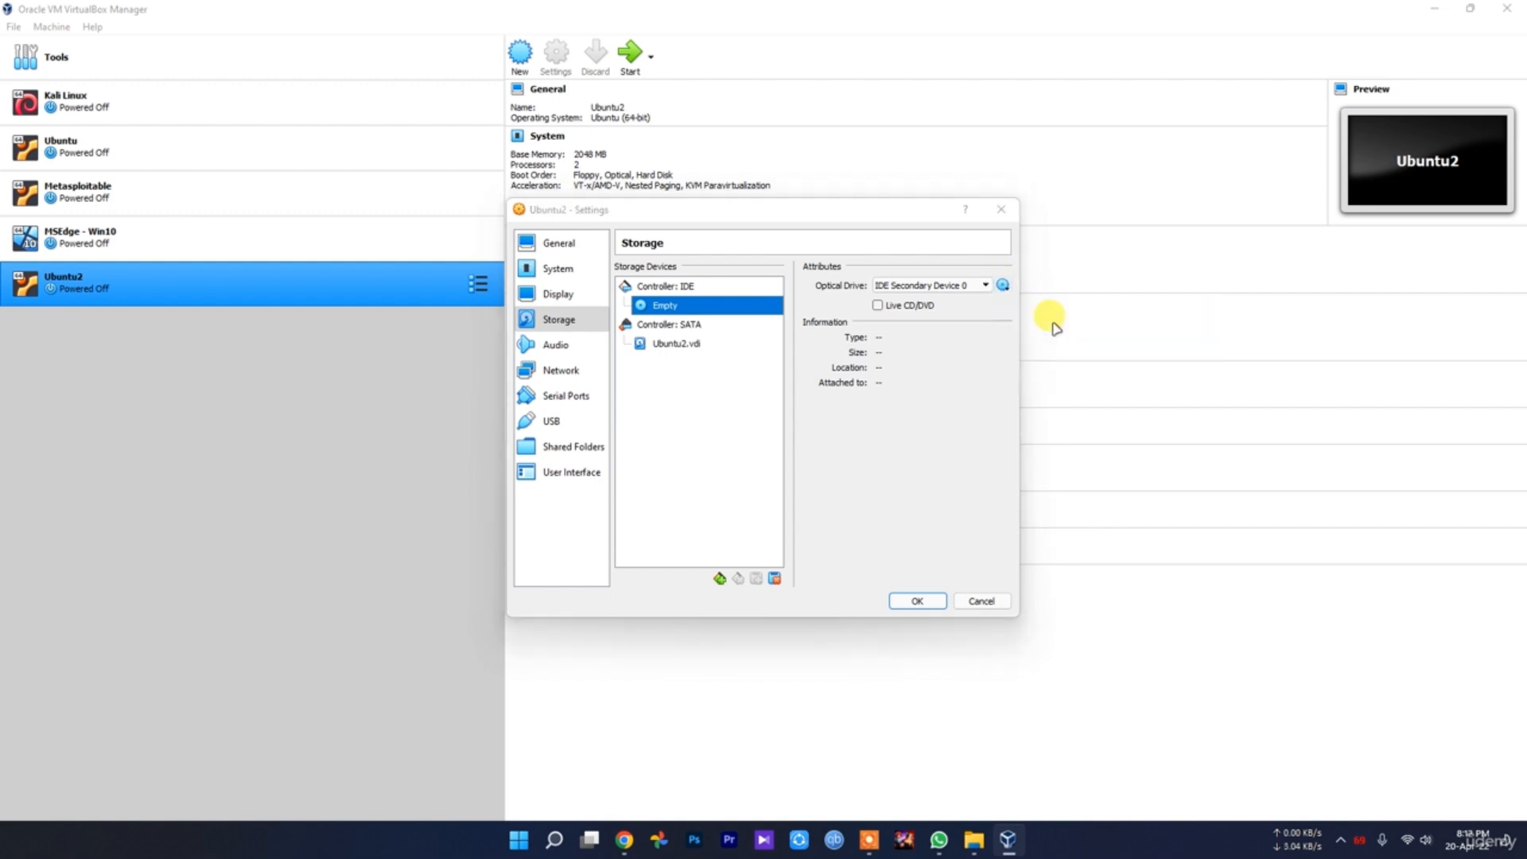
click(1053, 322)
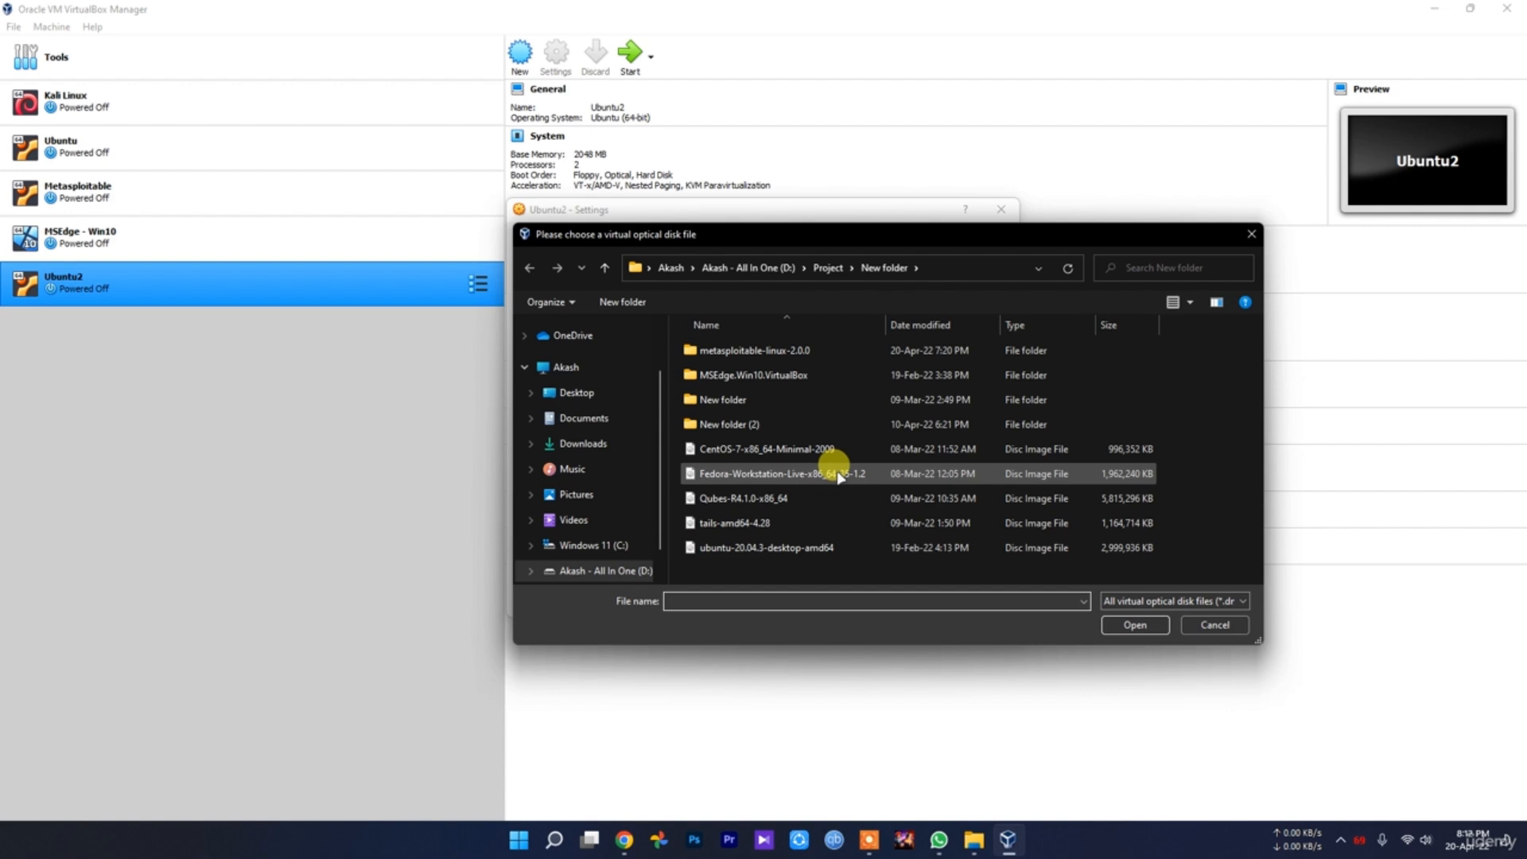
click(764, 552)
double_click(765, 553)
click(914, 600)
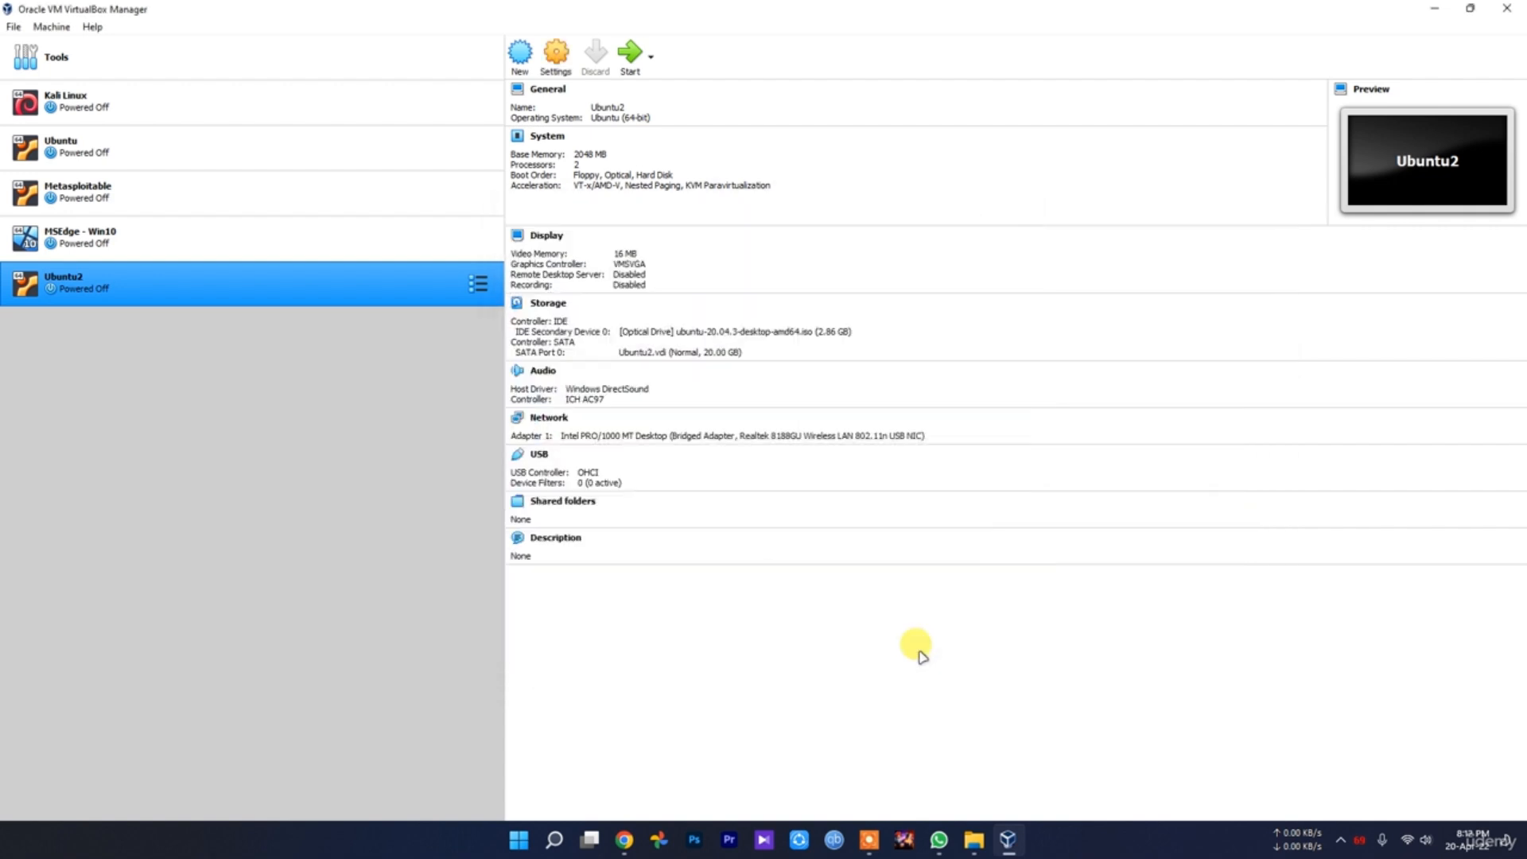
Start the Ubuntu2 machine, dismiss its capture and pointer notices, and choose to try Ubuntu without installing
click(630, 54)
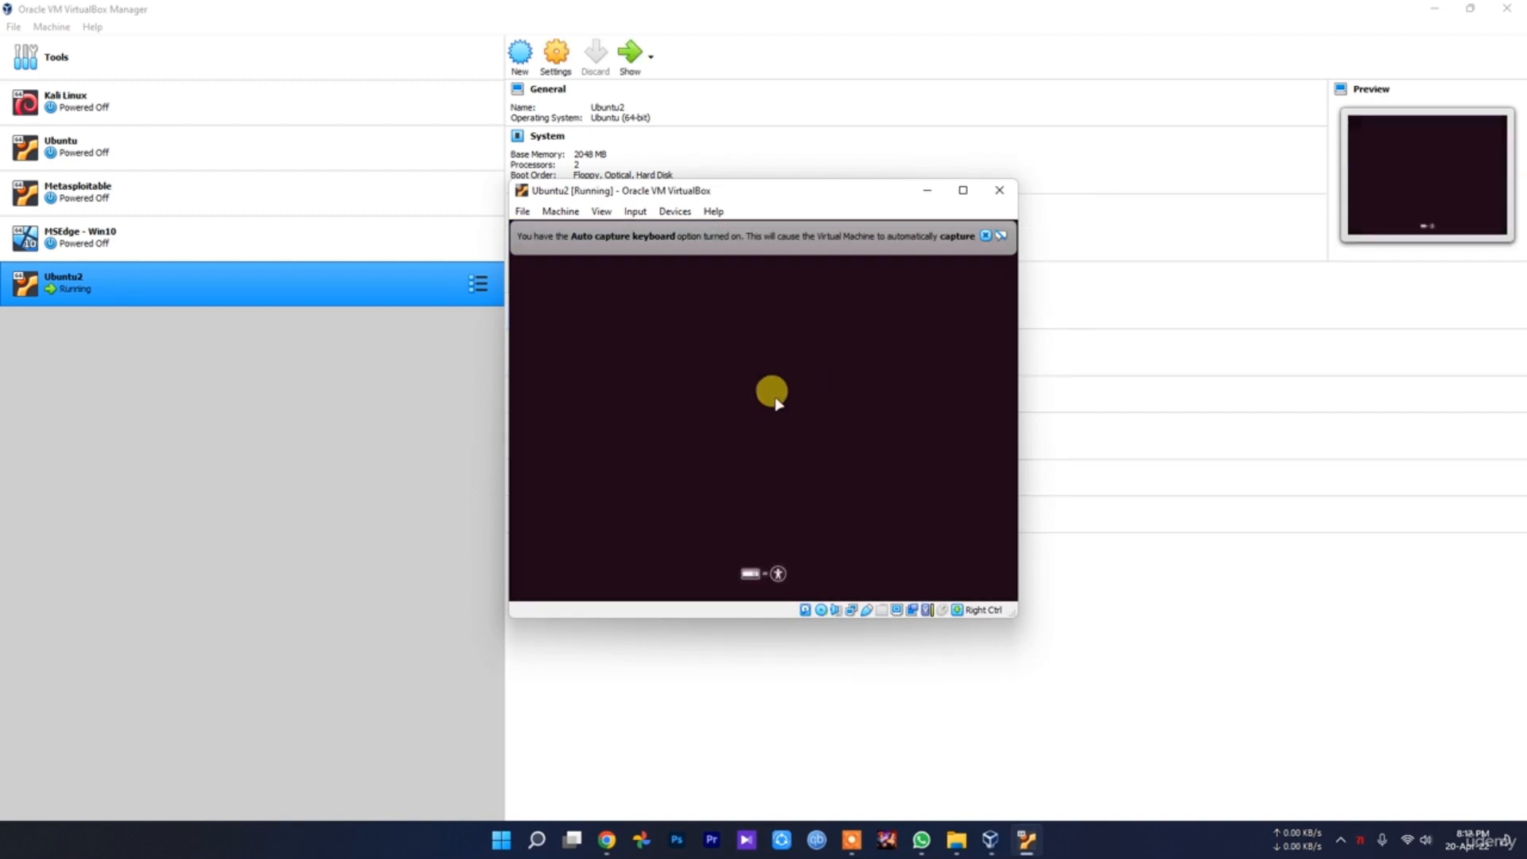
click(986, 237)
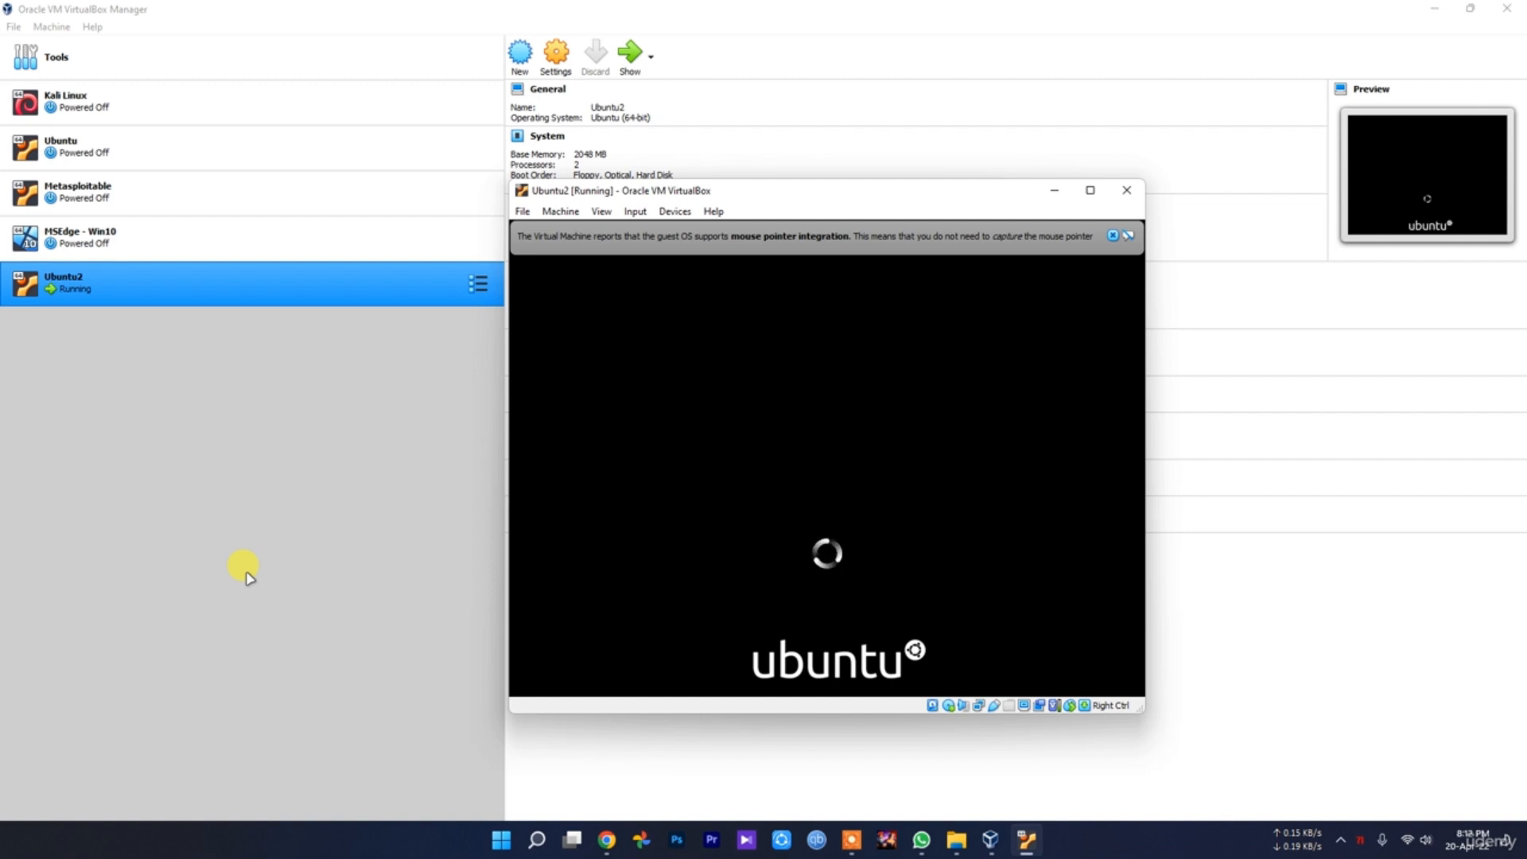
click(1111, 235)
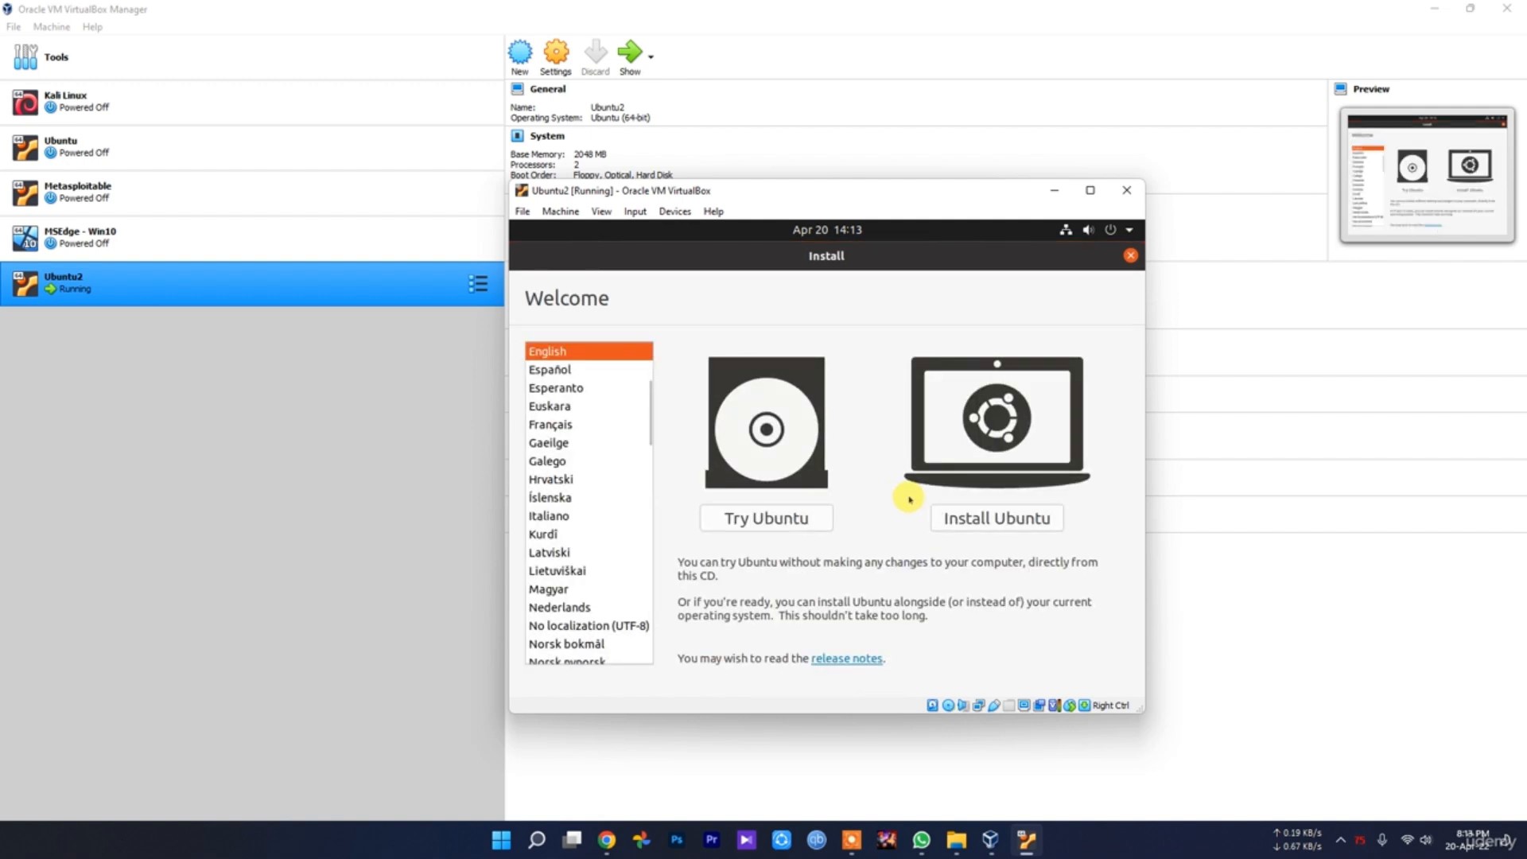
click(779, 517)
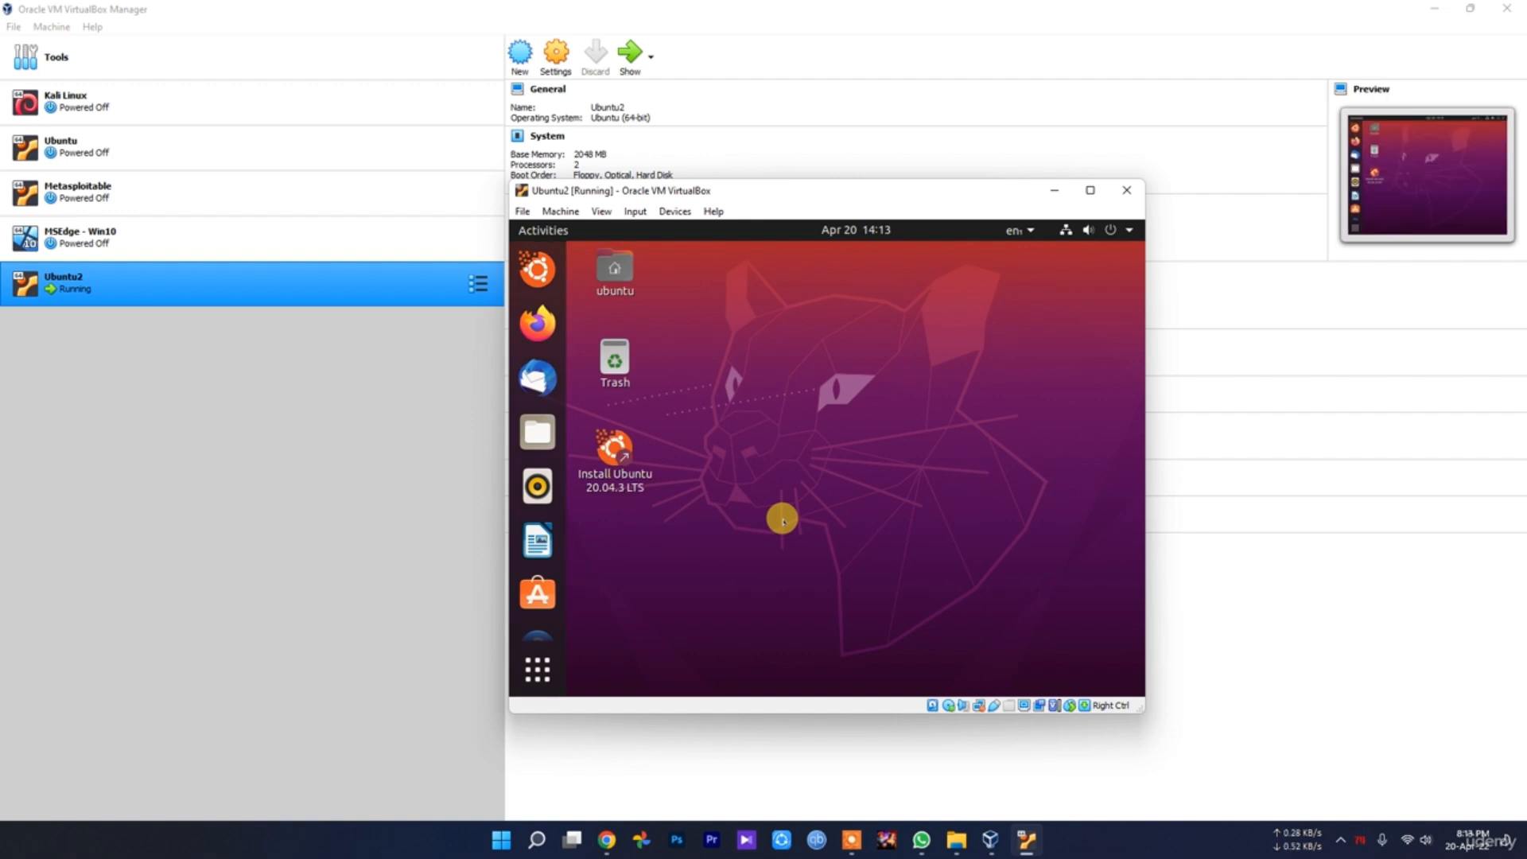
Find the Terminal among the Ubuntu applications by searching for "ter", open it and run ifconfig
click(537, 674)
click(538, 675)
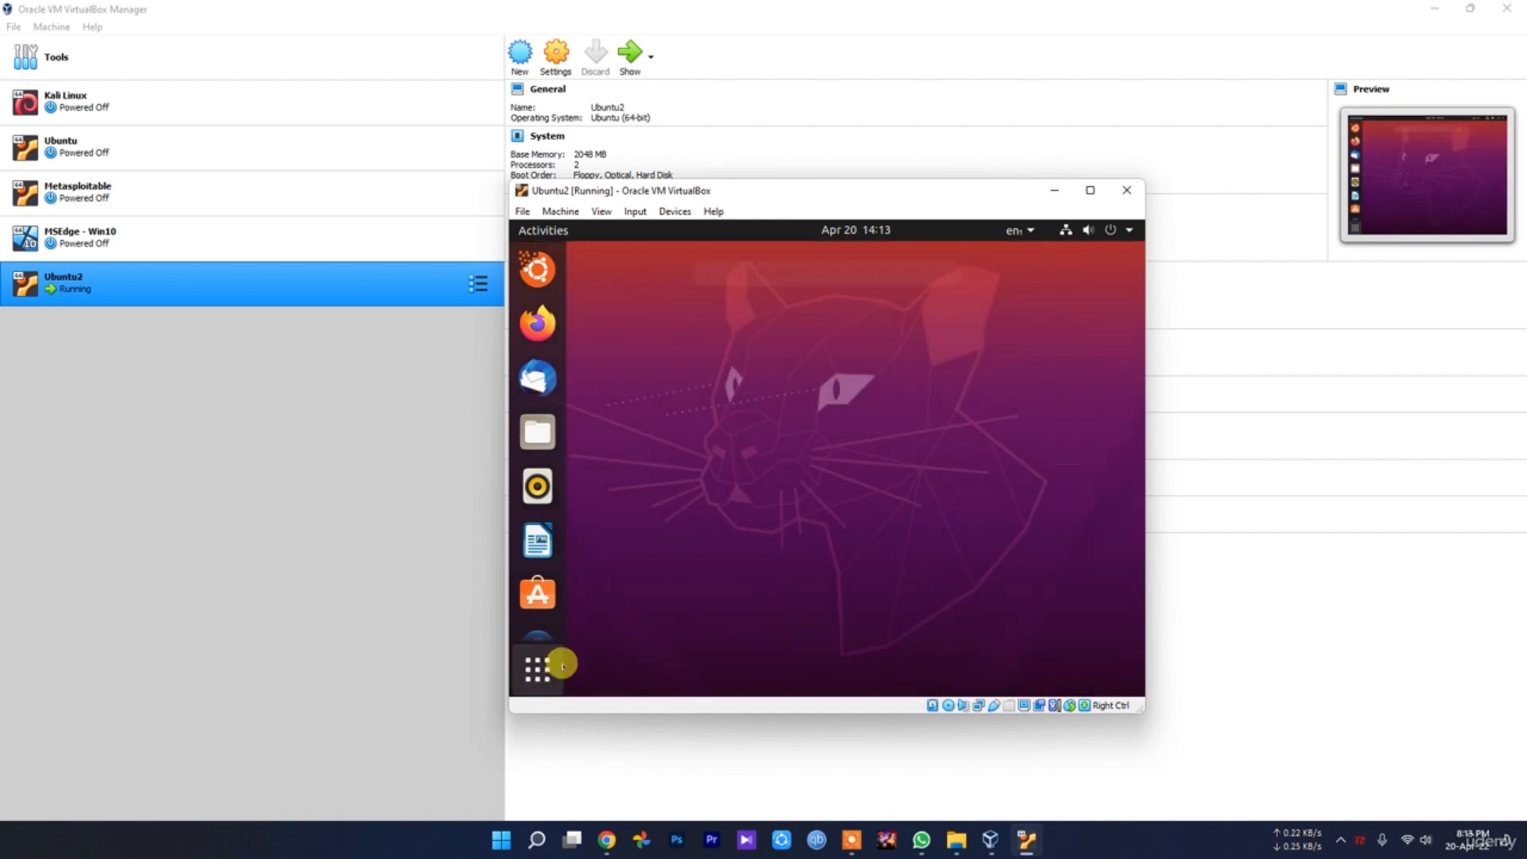
click(537, 675)
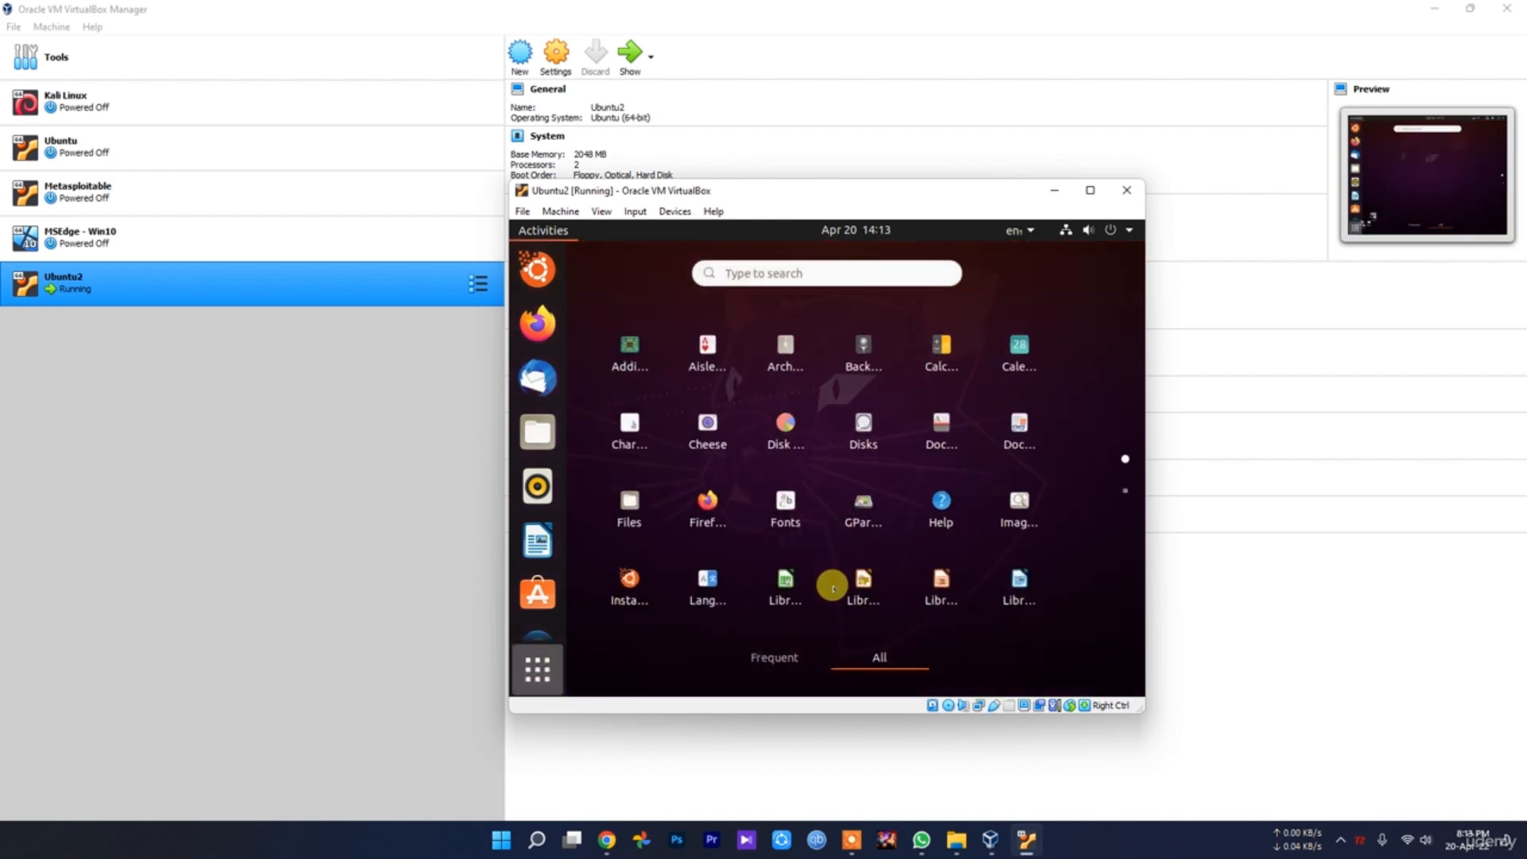
click(809, 267)
text(ter)
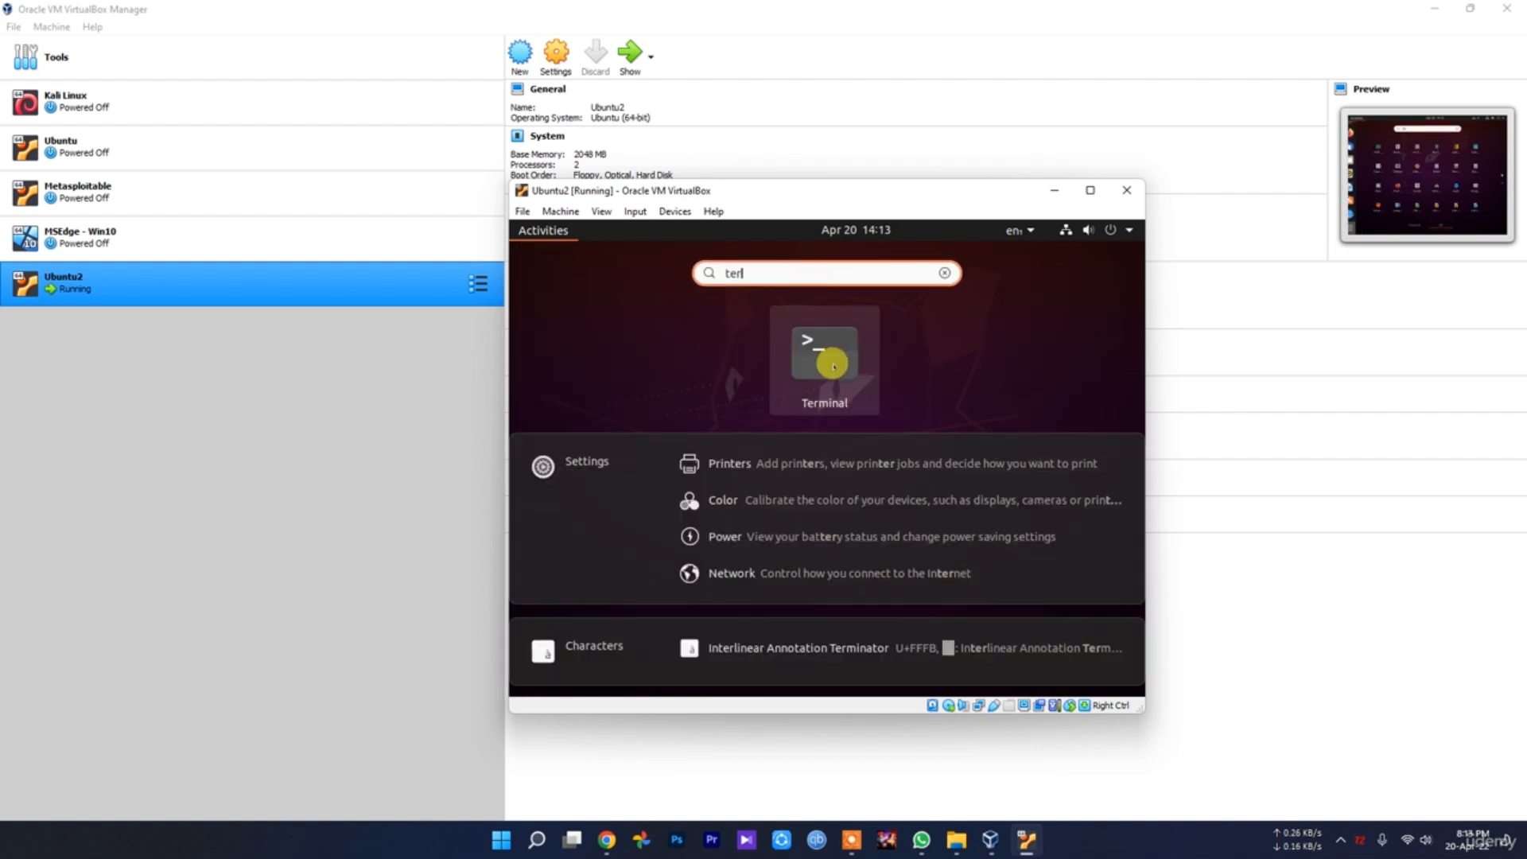
click(823, 358)
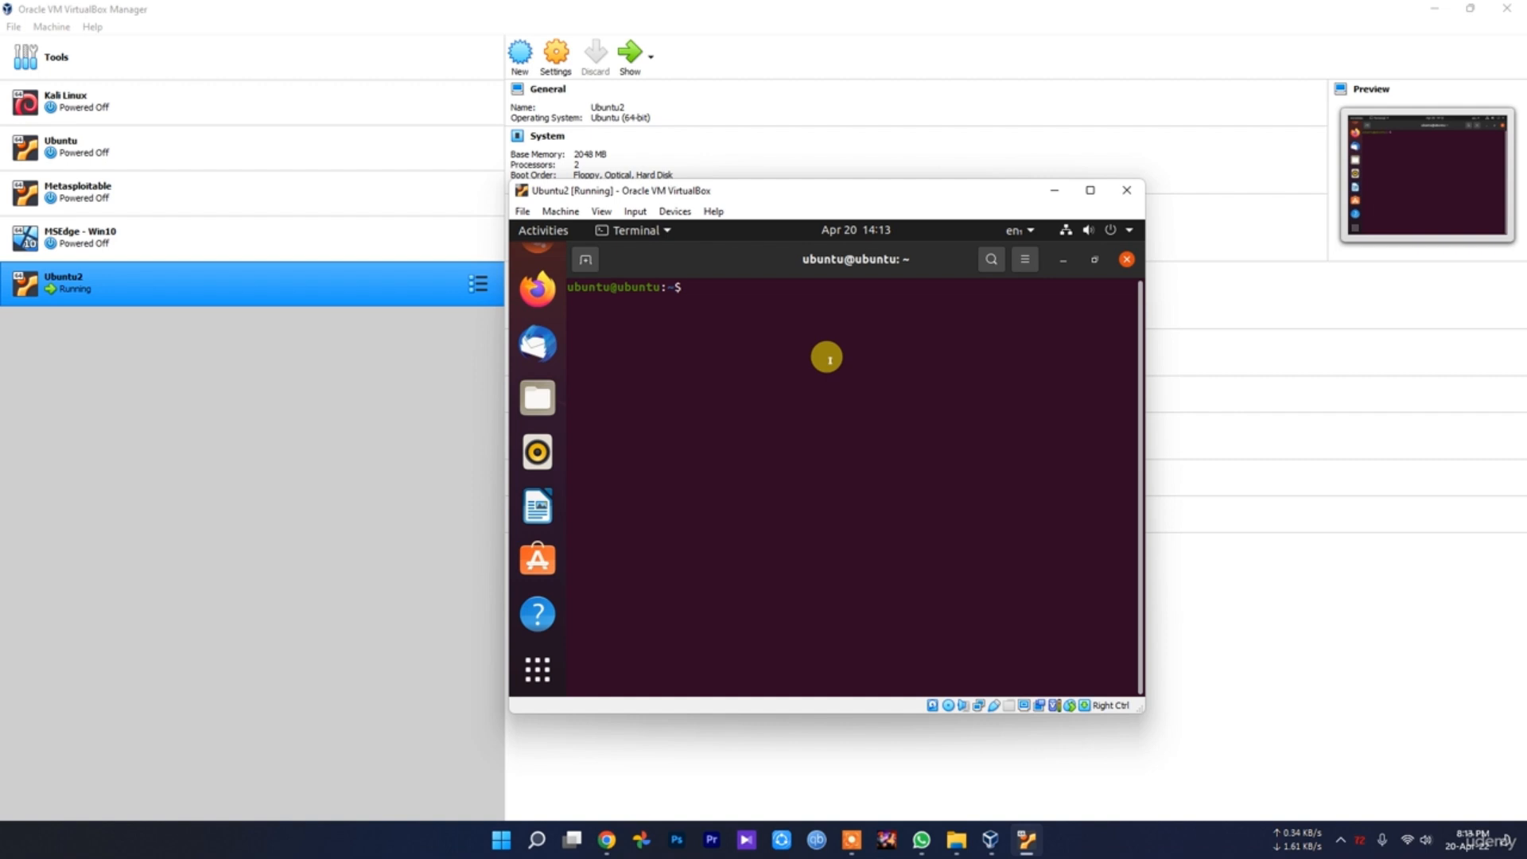
text(t)
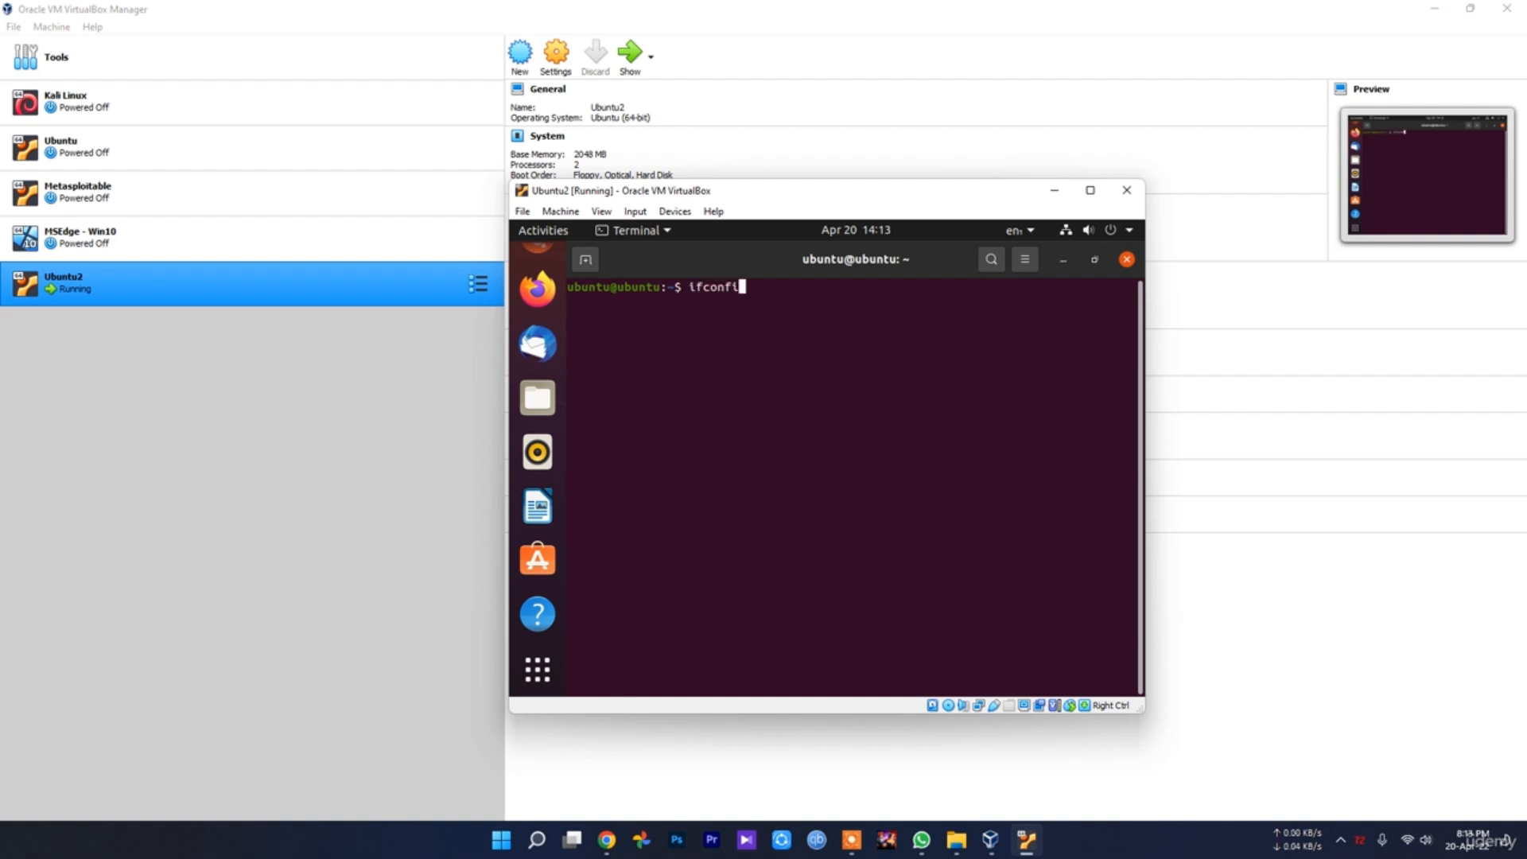
key(Return)
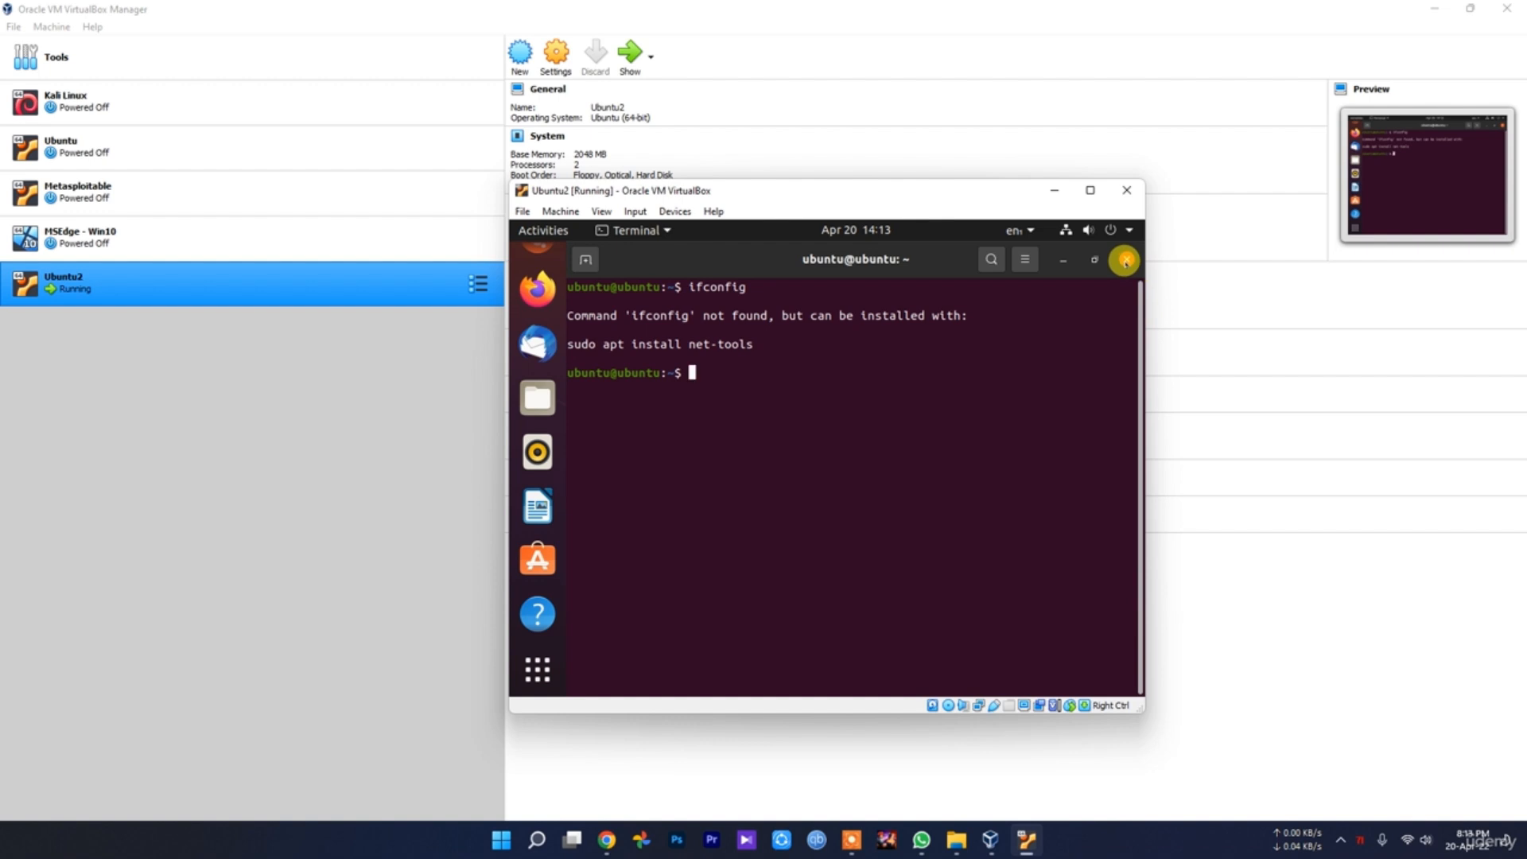
Copy the suggested command sudo apt install net-tools to the terminal prompt and run it
triple_click(742, 344)
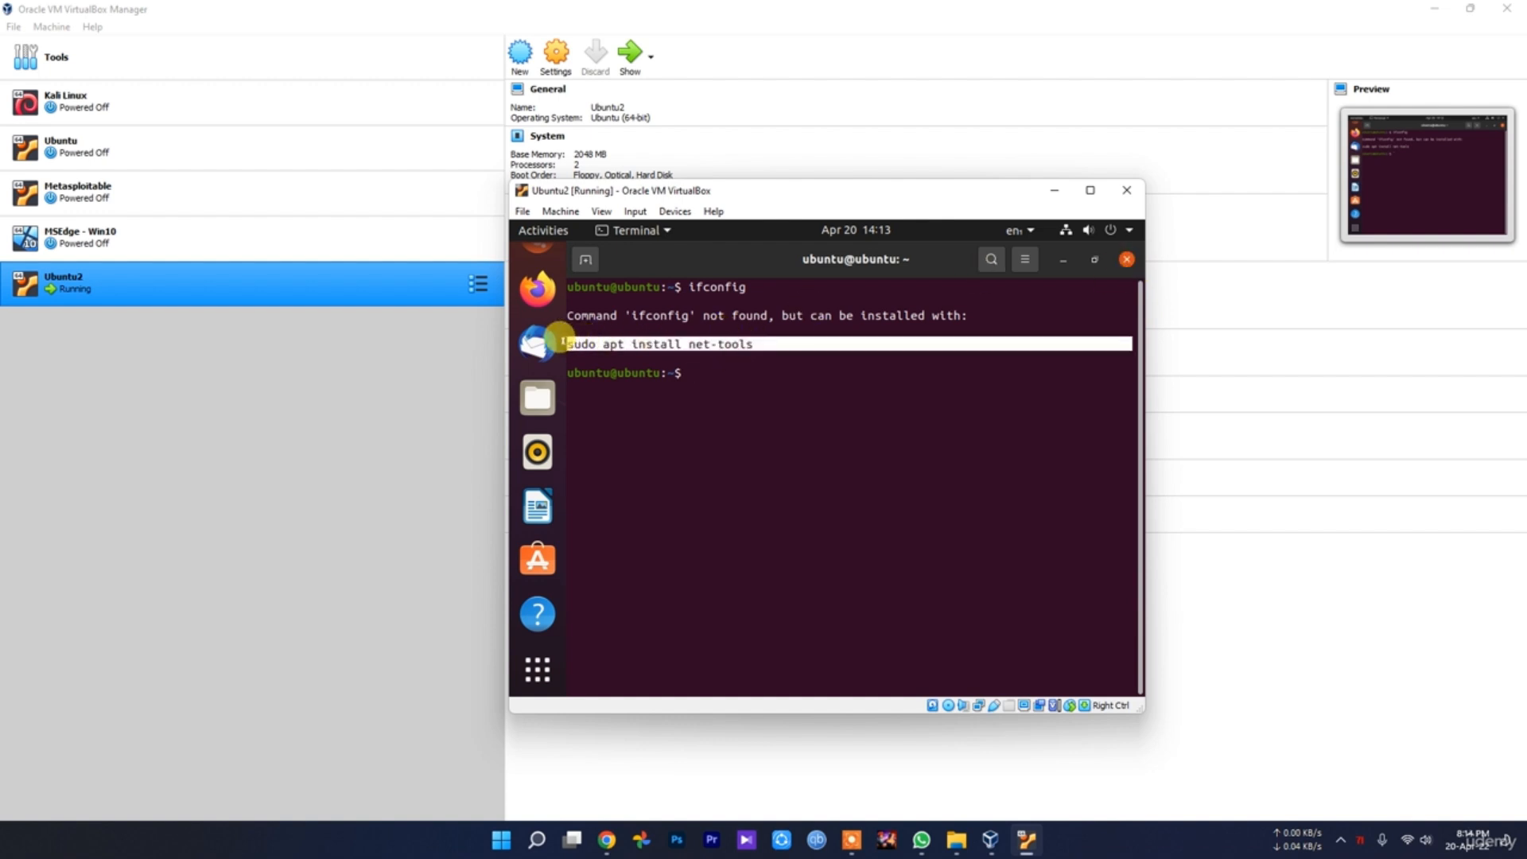
right_click(580, 350)
click(604, 366)
right_click(716, 373)
click(752, 424)
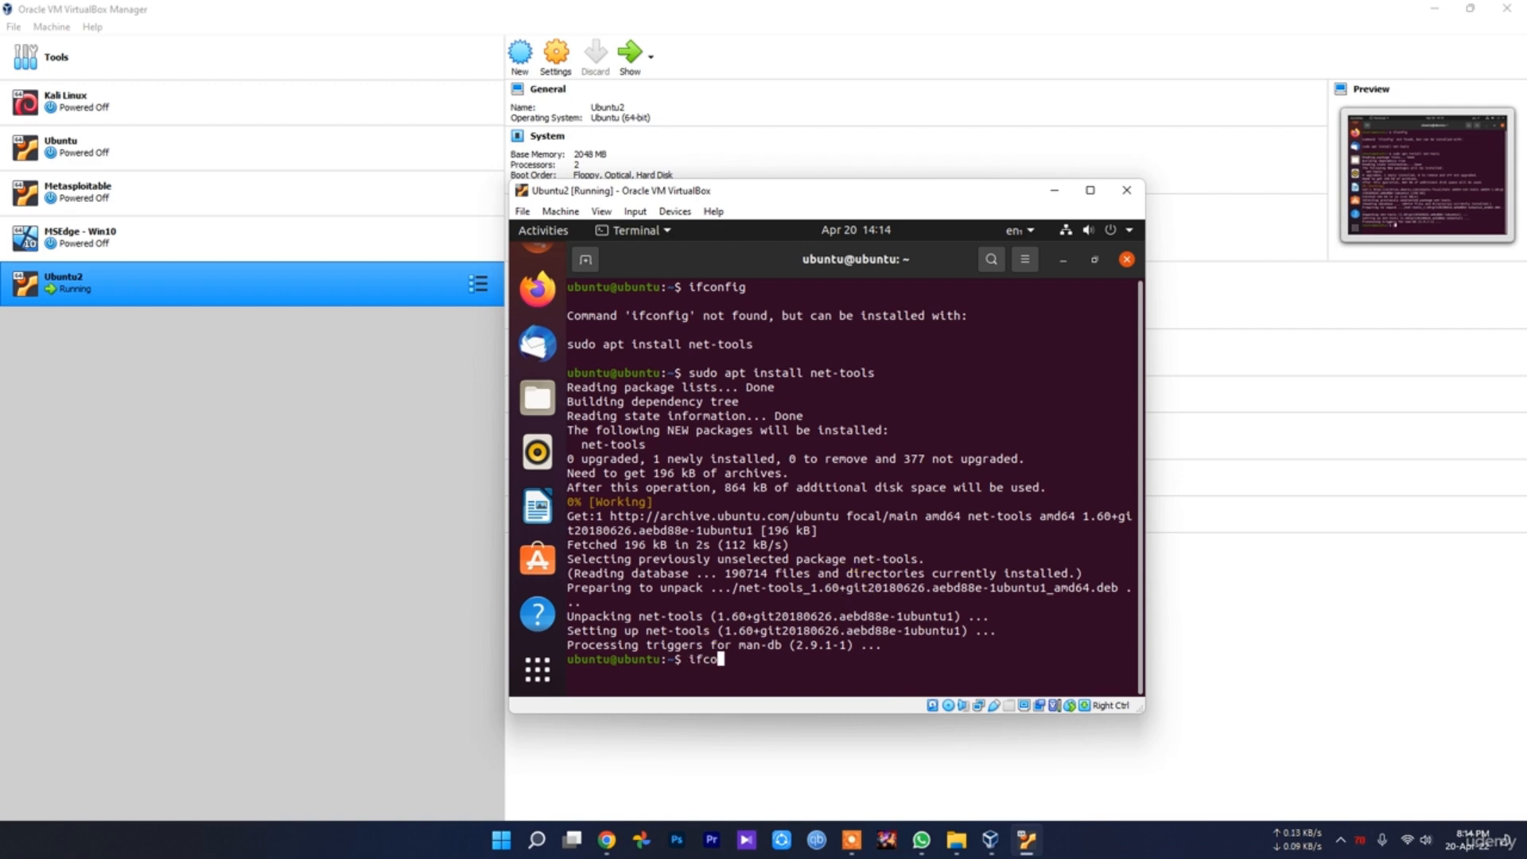
Run ifconfig again and examine the IP address of the enp0s3 network interface
text(g)
key(Return)
drag(739, 443, 753, 444)
drag(648, 438, 660, 444)
click(735, 511)
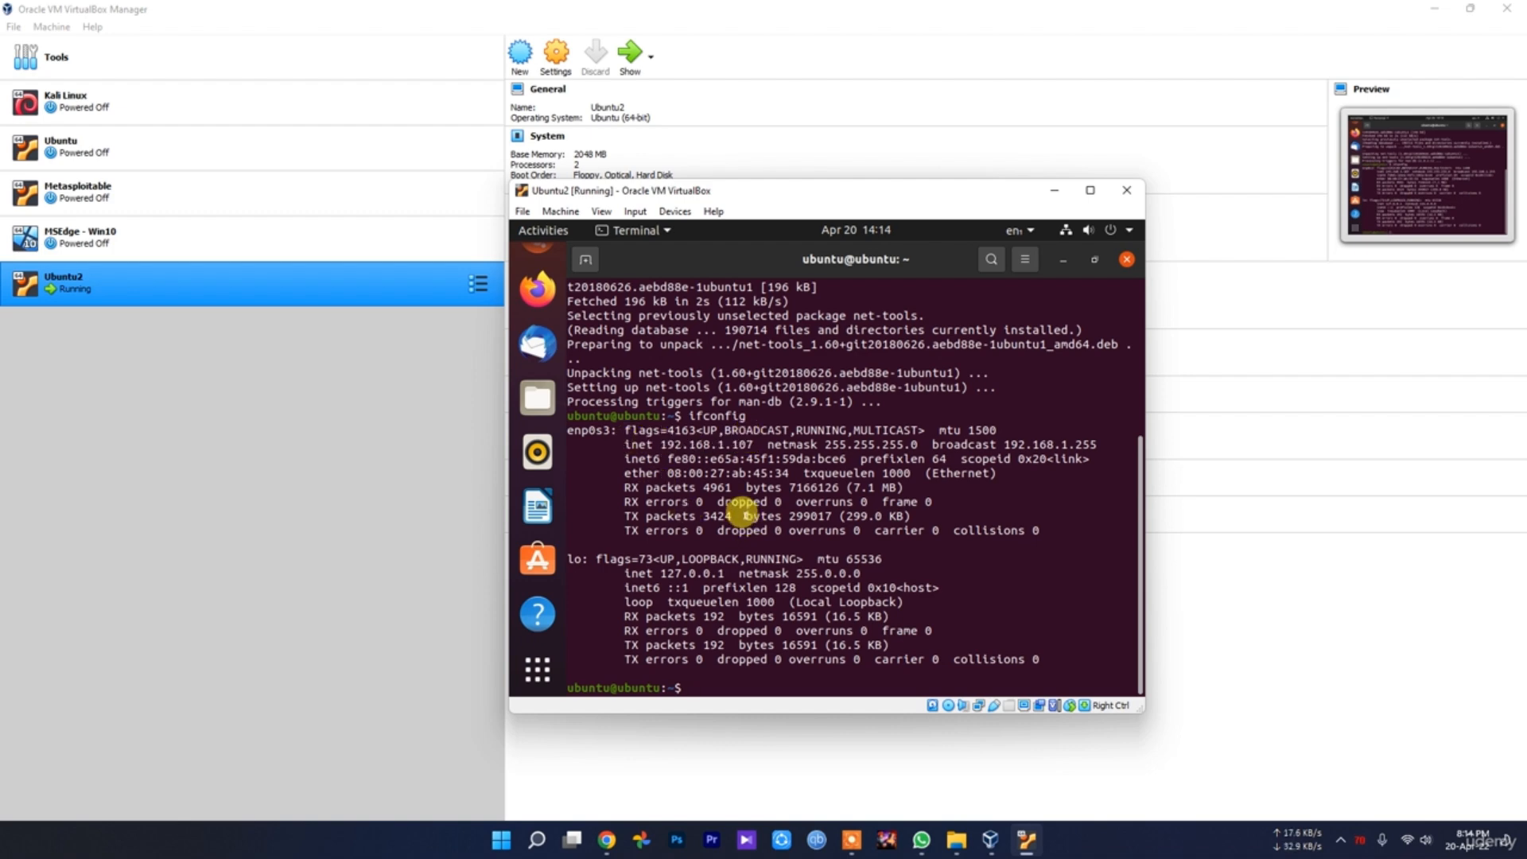
Open the Firefox browser in the virtual machine and search for "google" to test internet access
click(537, 294)
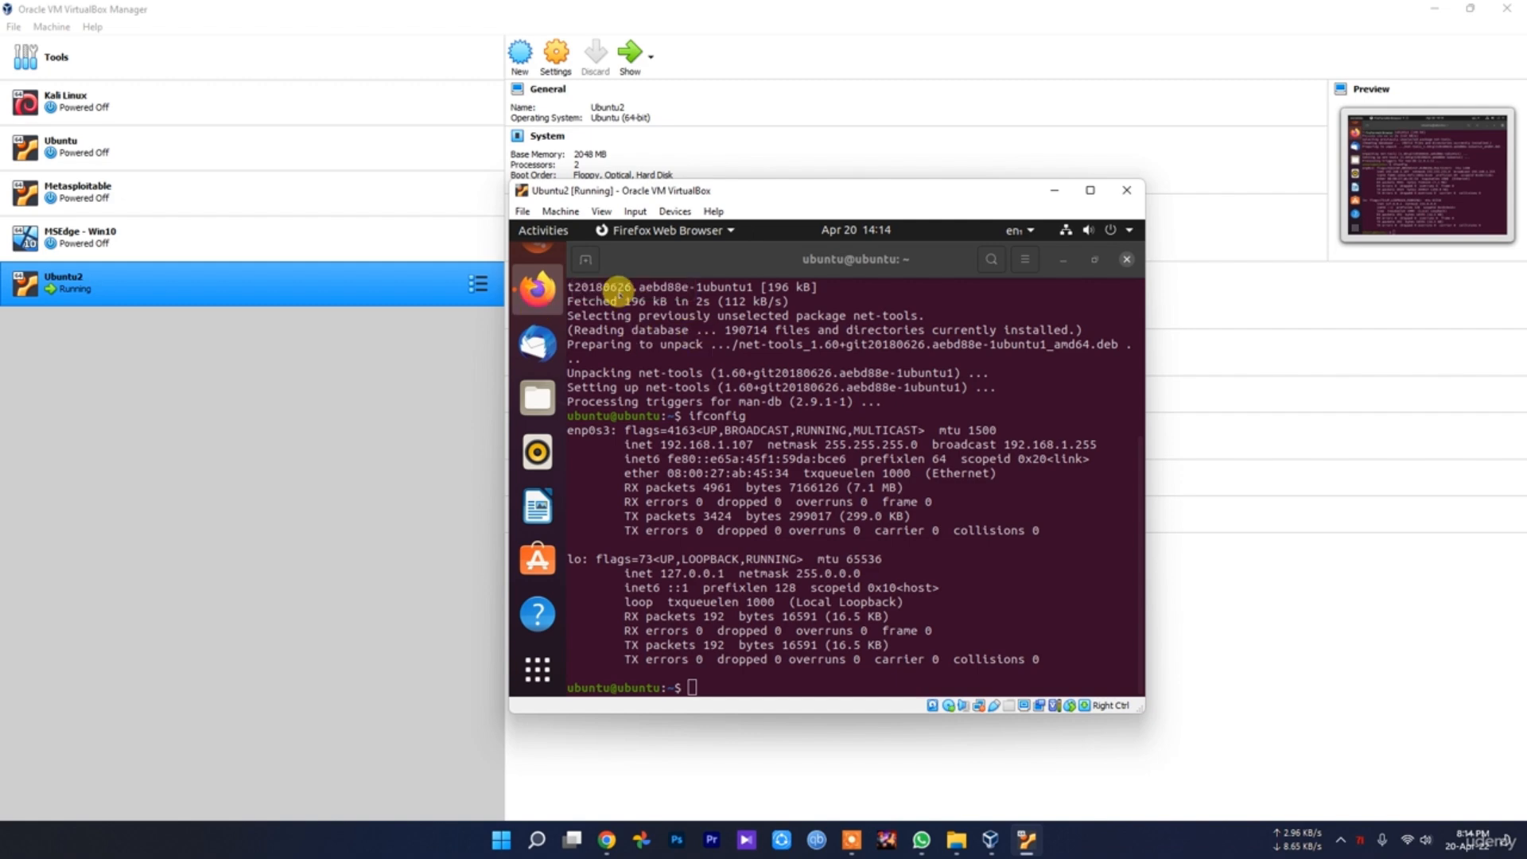
click(765, 292)
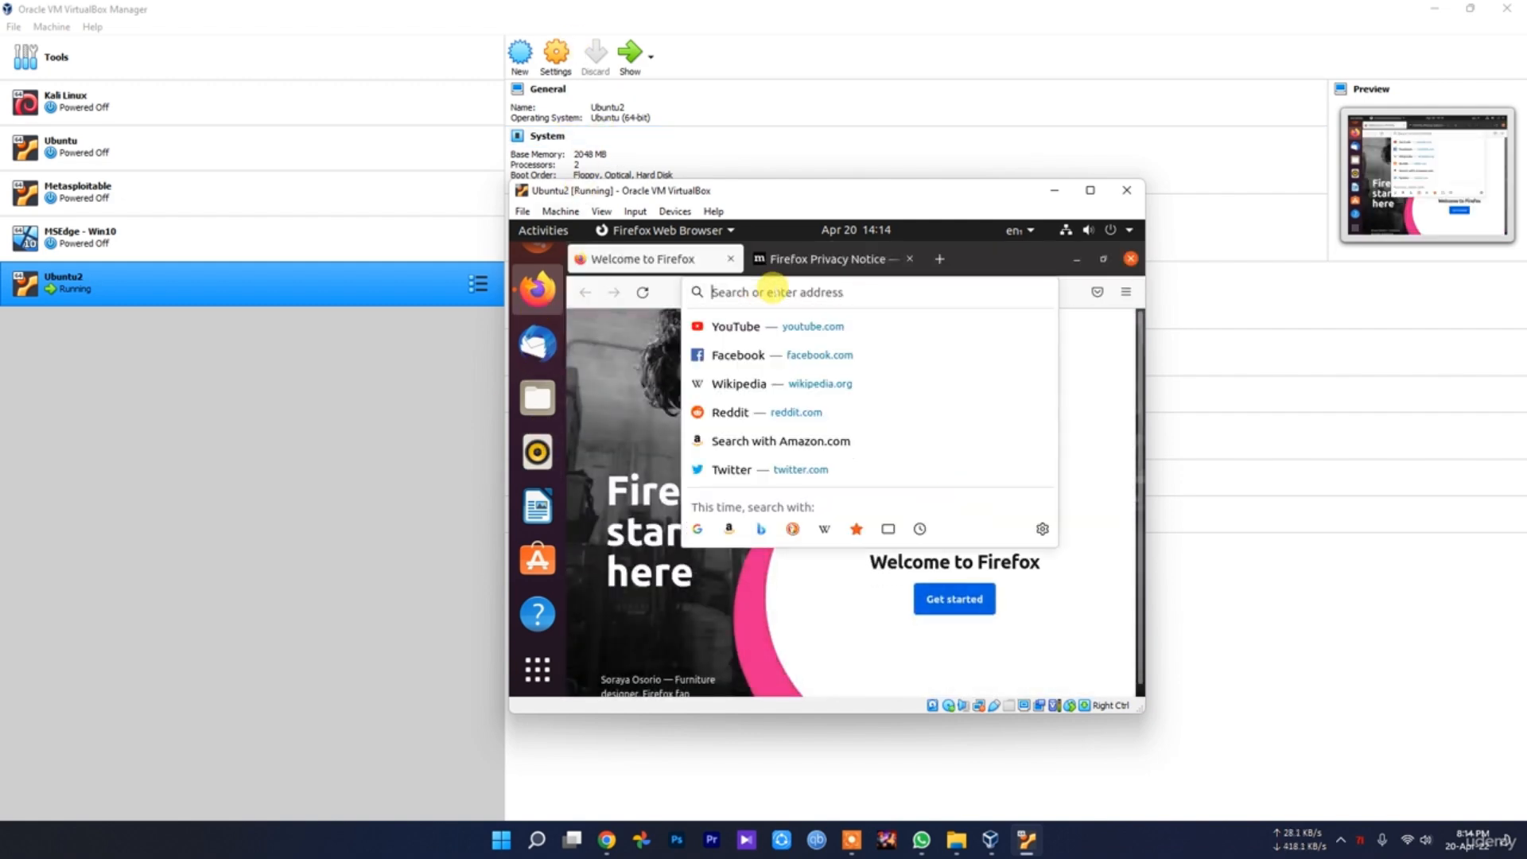
text(google)
key(Return)
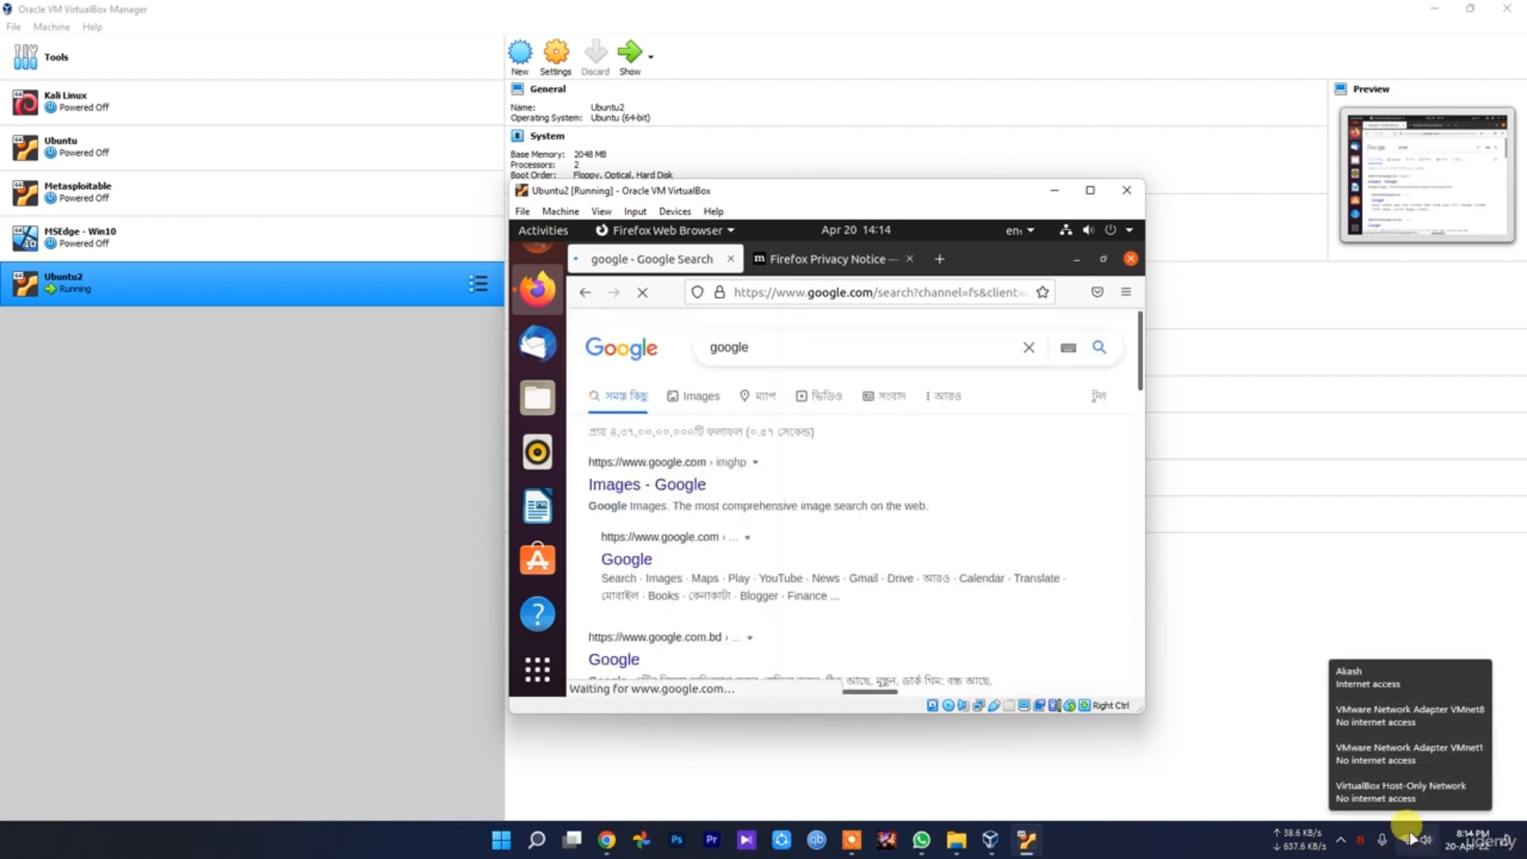
Close Firefox with all its tabs and the terminal window
click(1130, 259)
click(1002, 408)
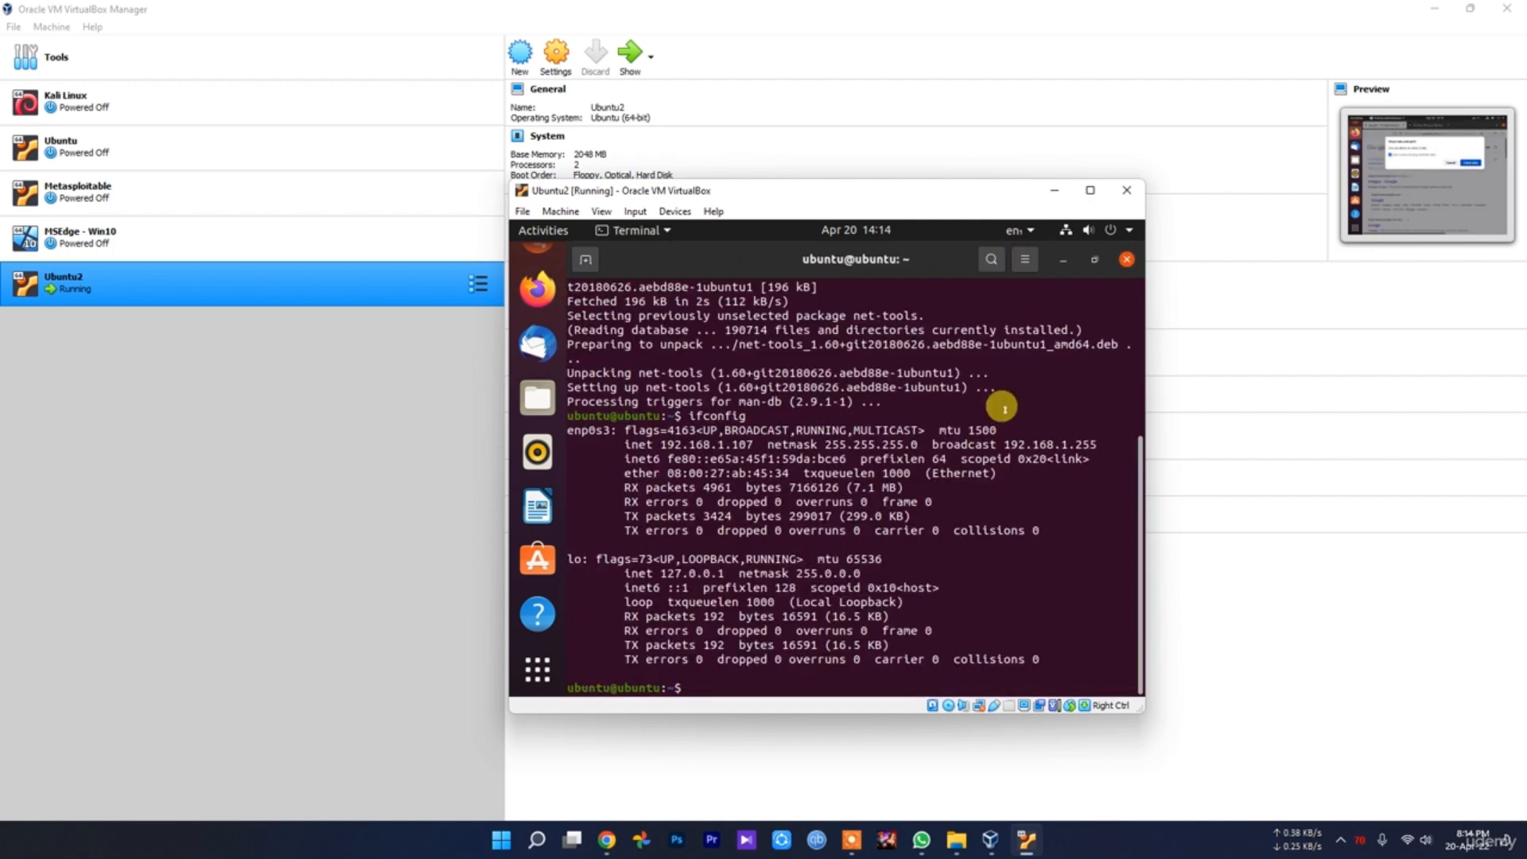
click(1122, 266)
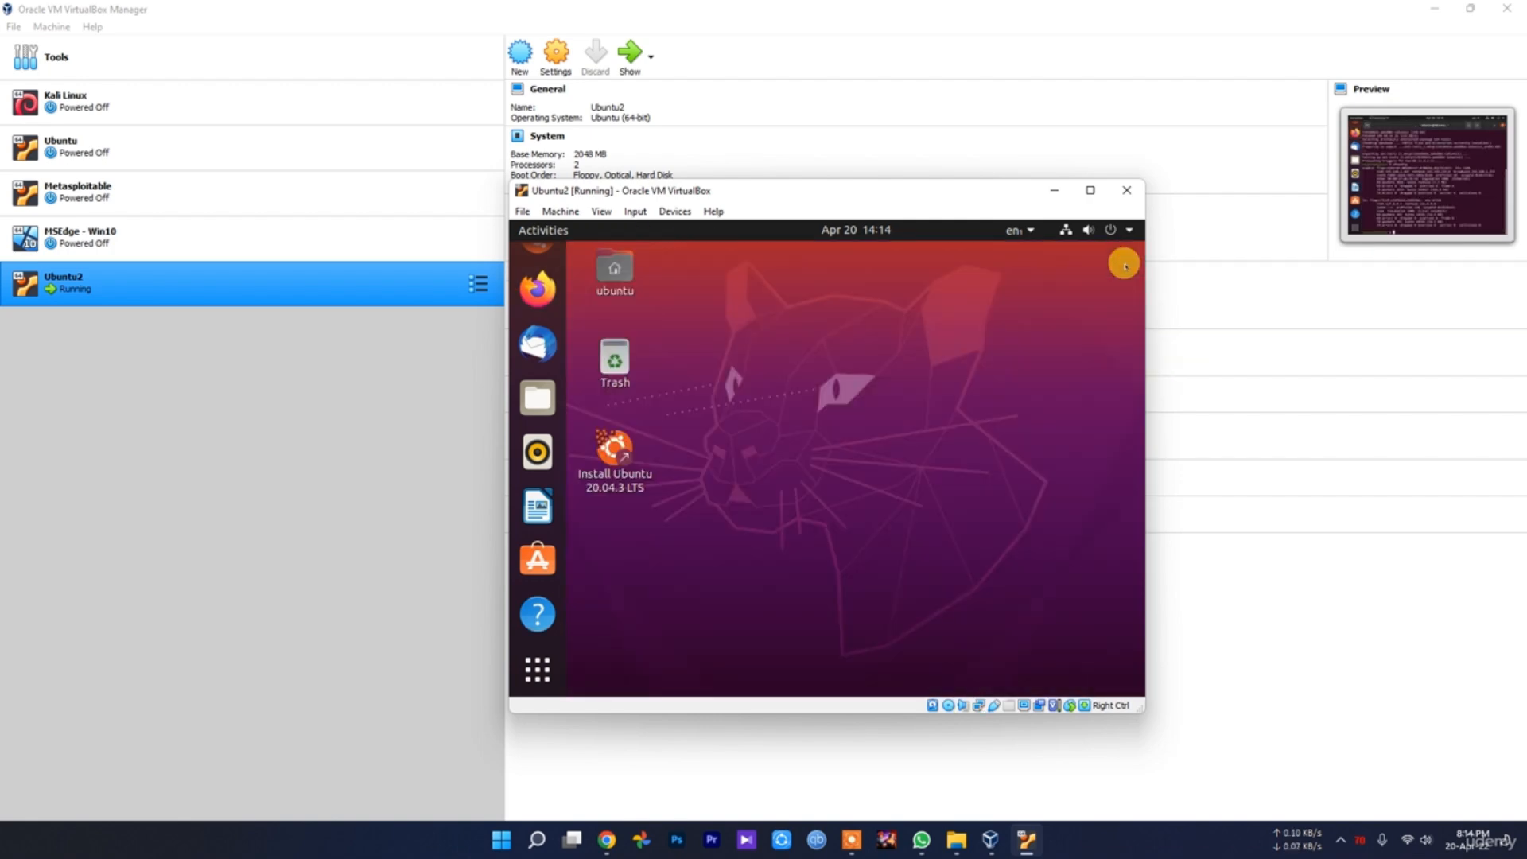
click(1109, 230)
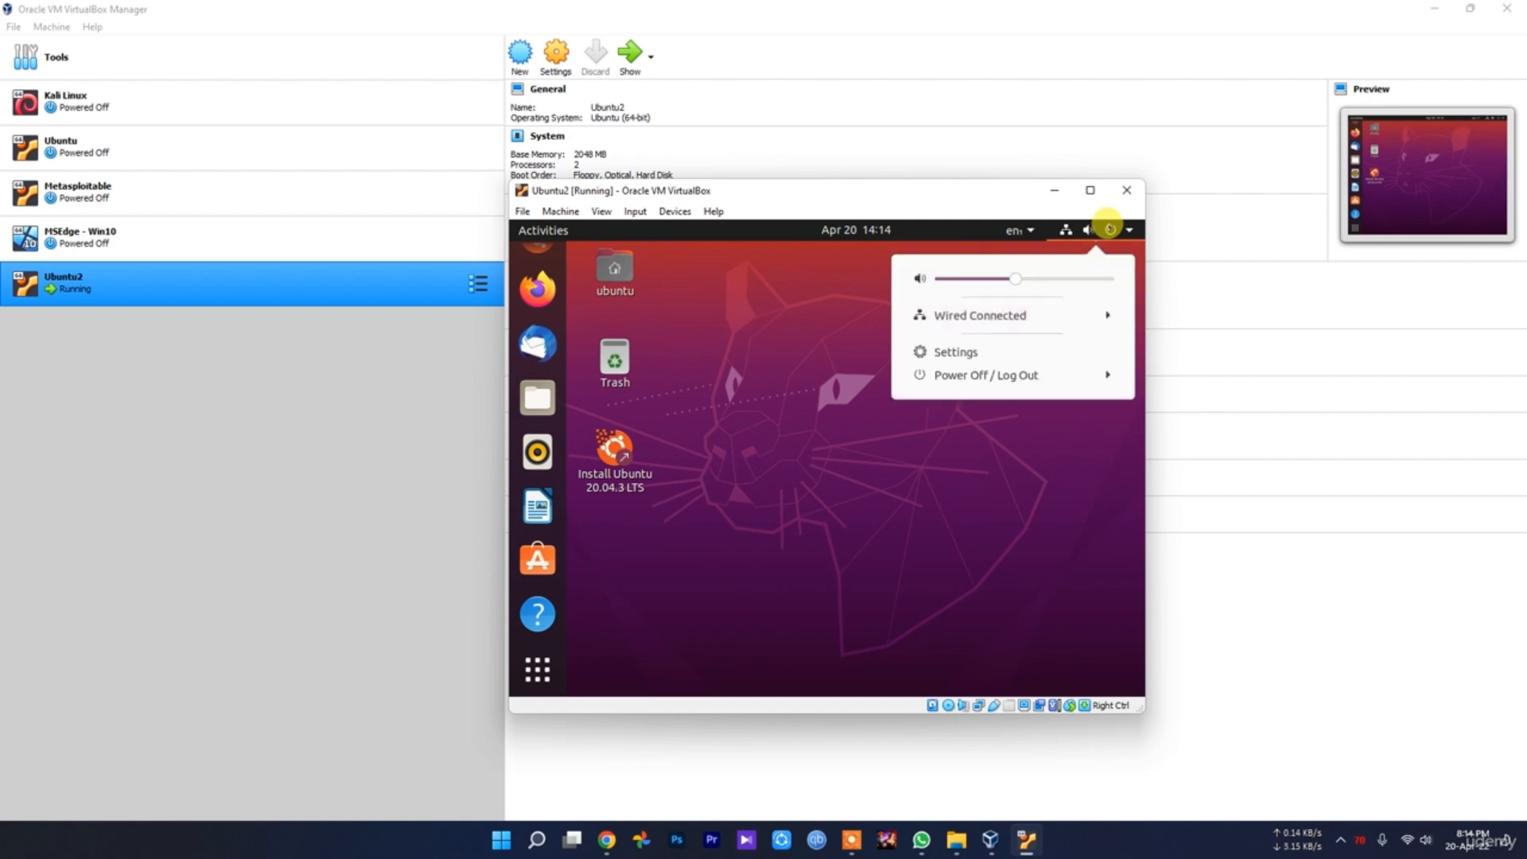
click(983, 375)
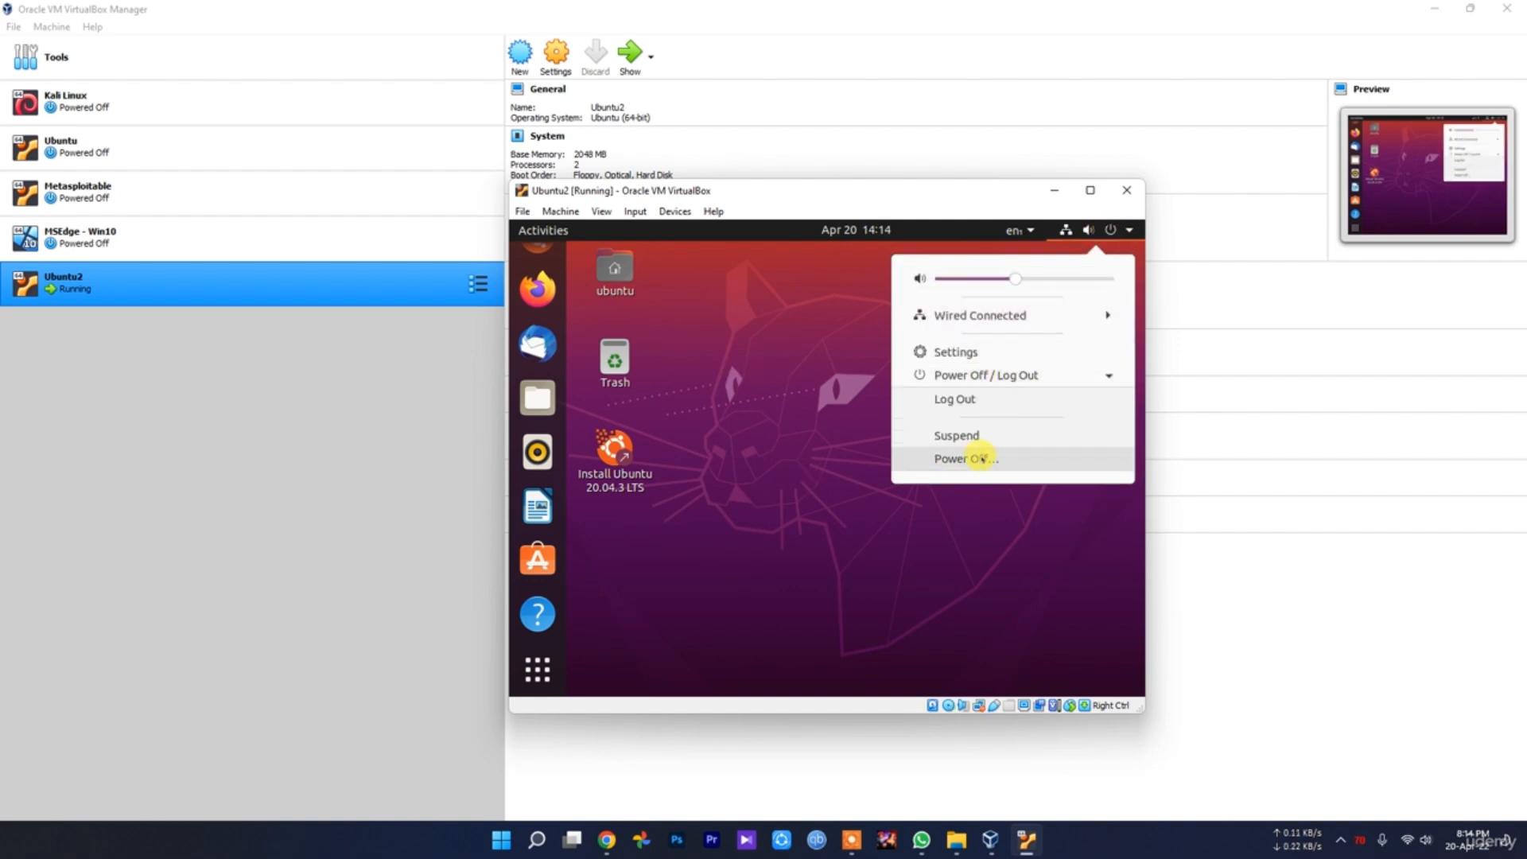
click(1117, 230)
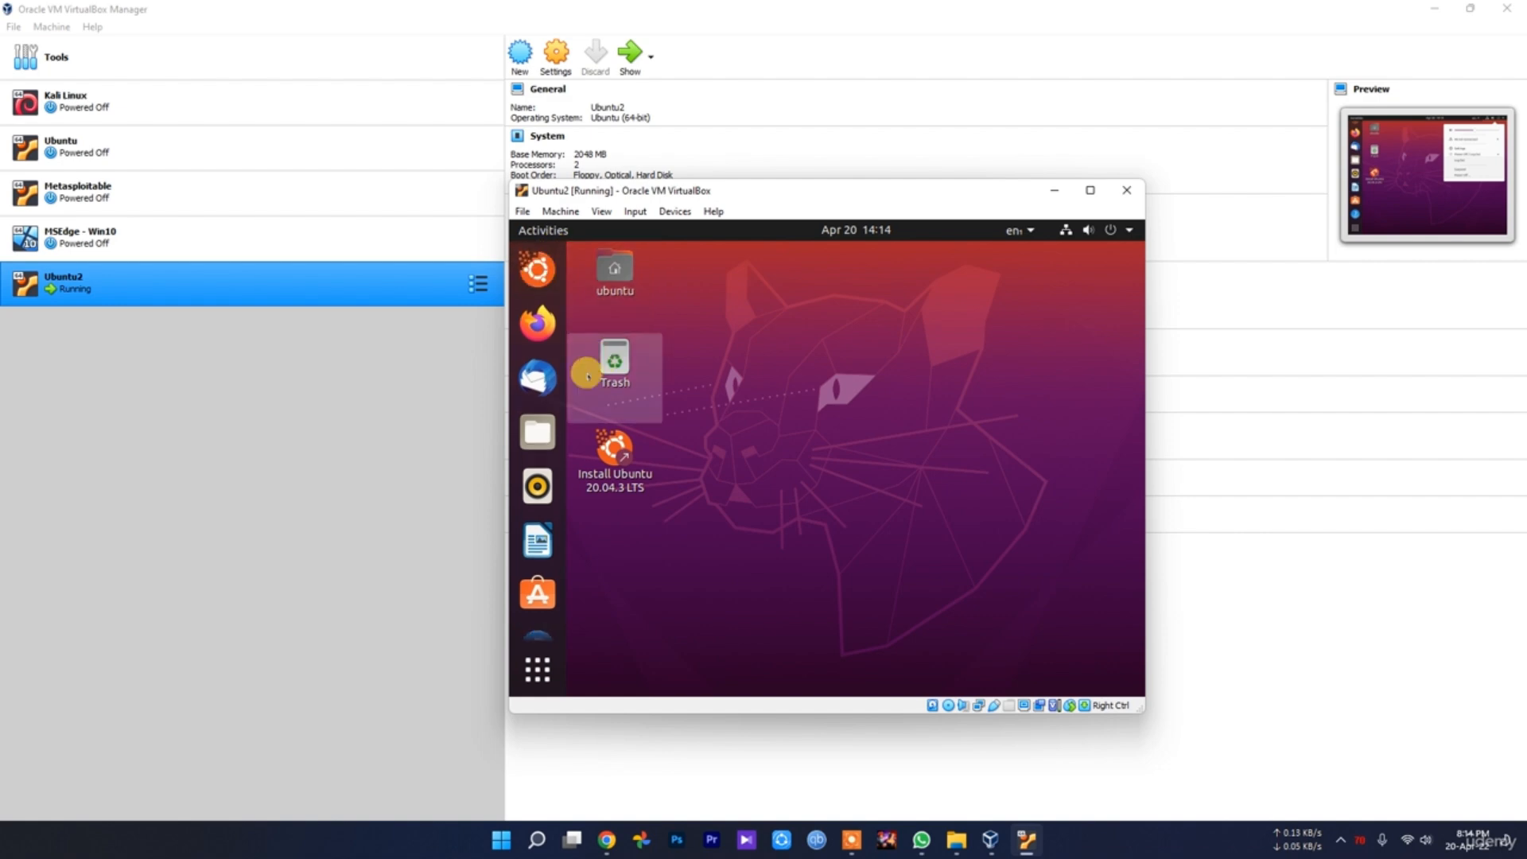
Find Settings among the Ubuntu applications by searching for "sett" and open it
click(538, 669)
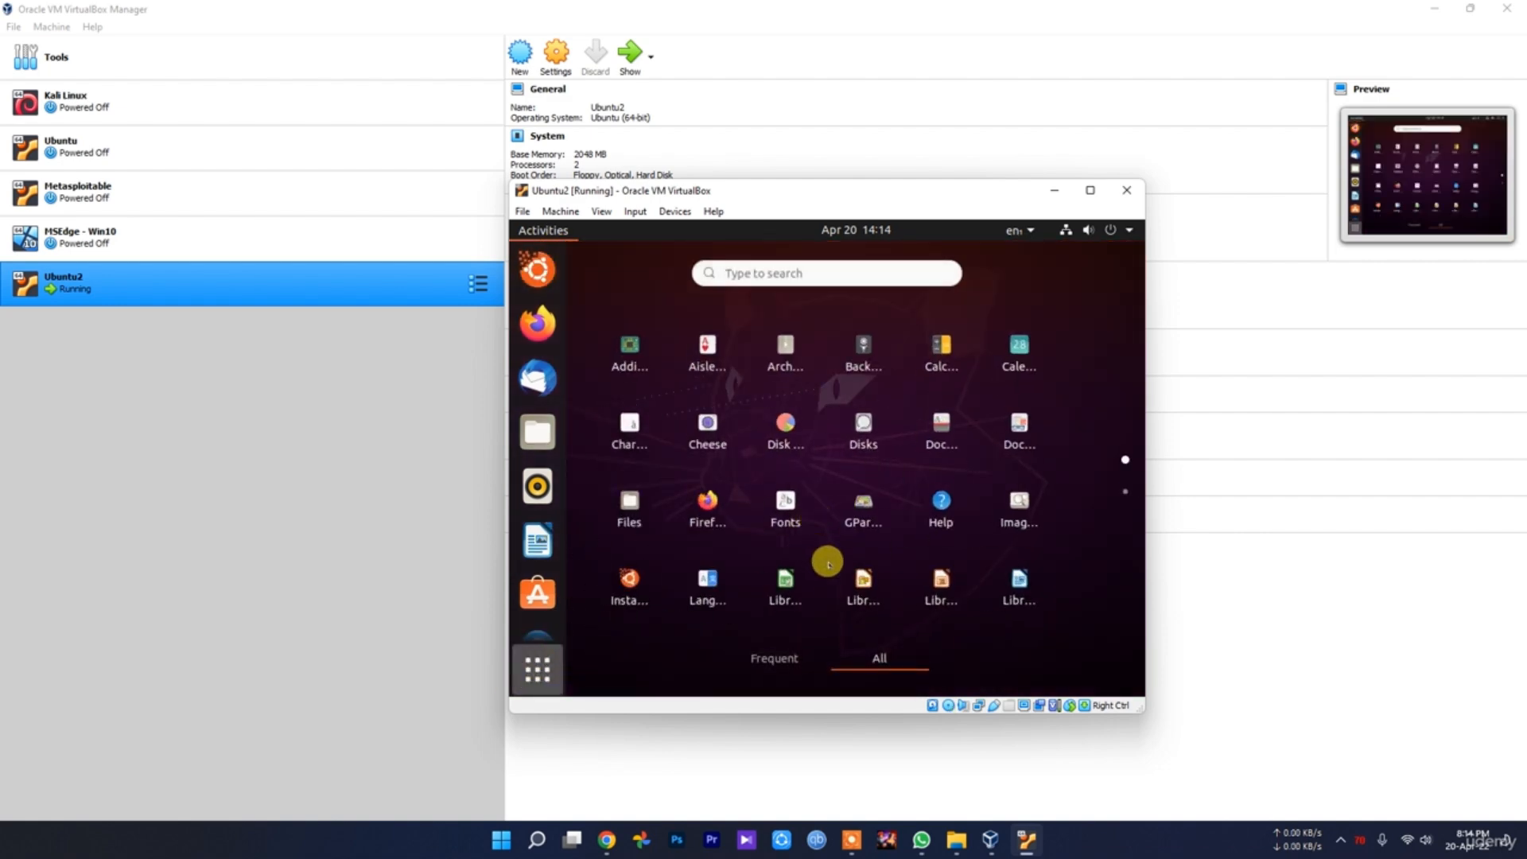
click(768, 658)
click(870, 662)
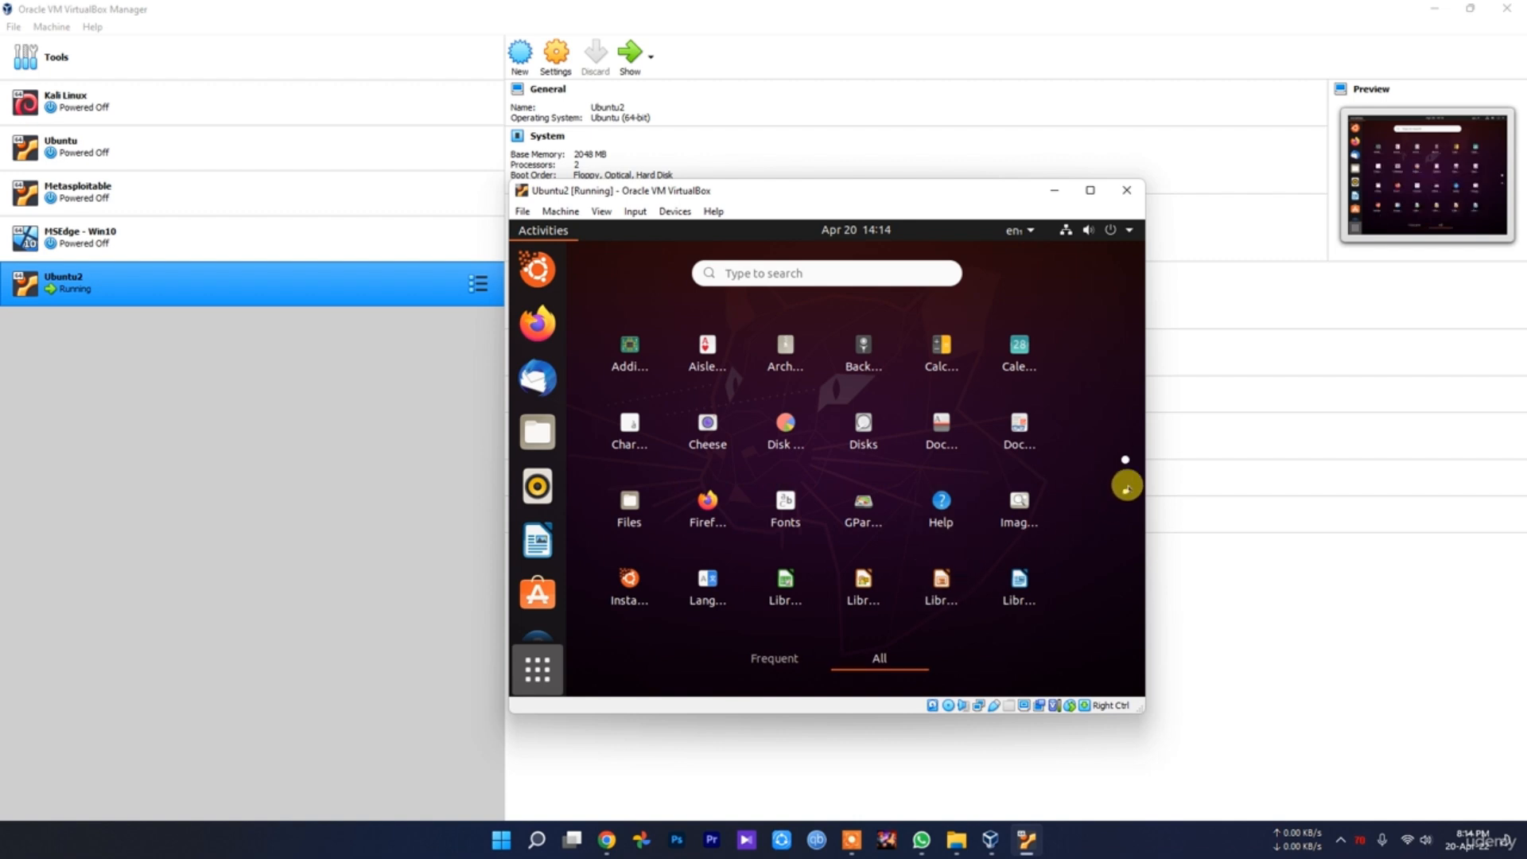
click(793, 267)
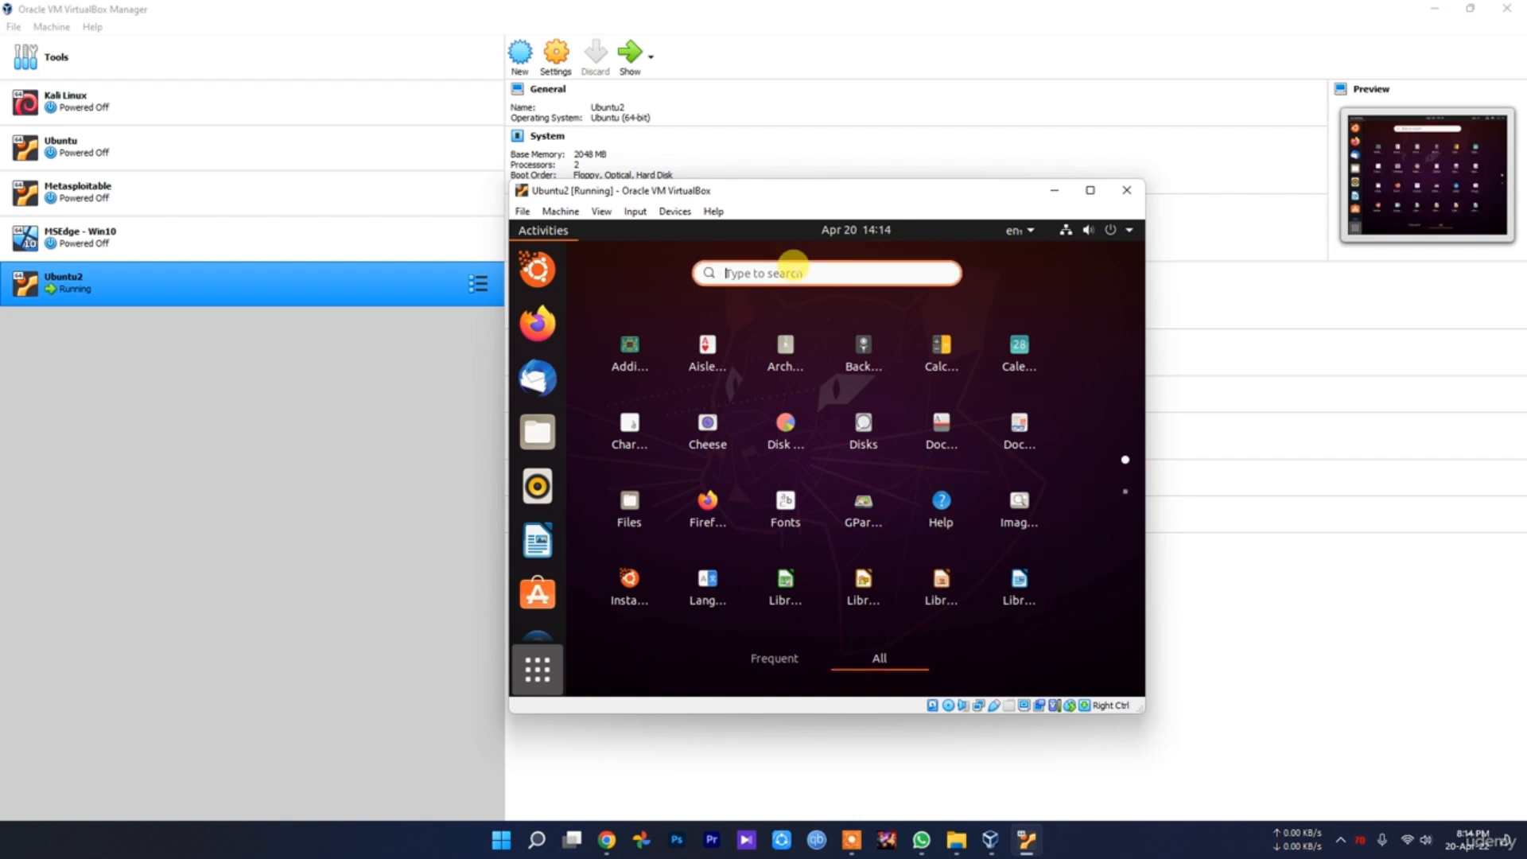
text(sett)
click(757, 351)
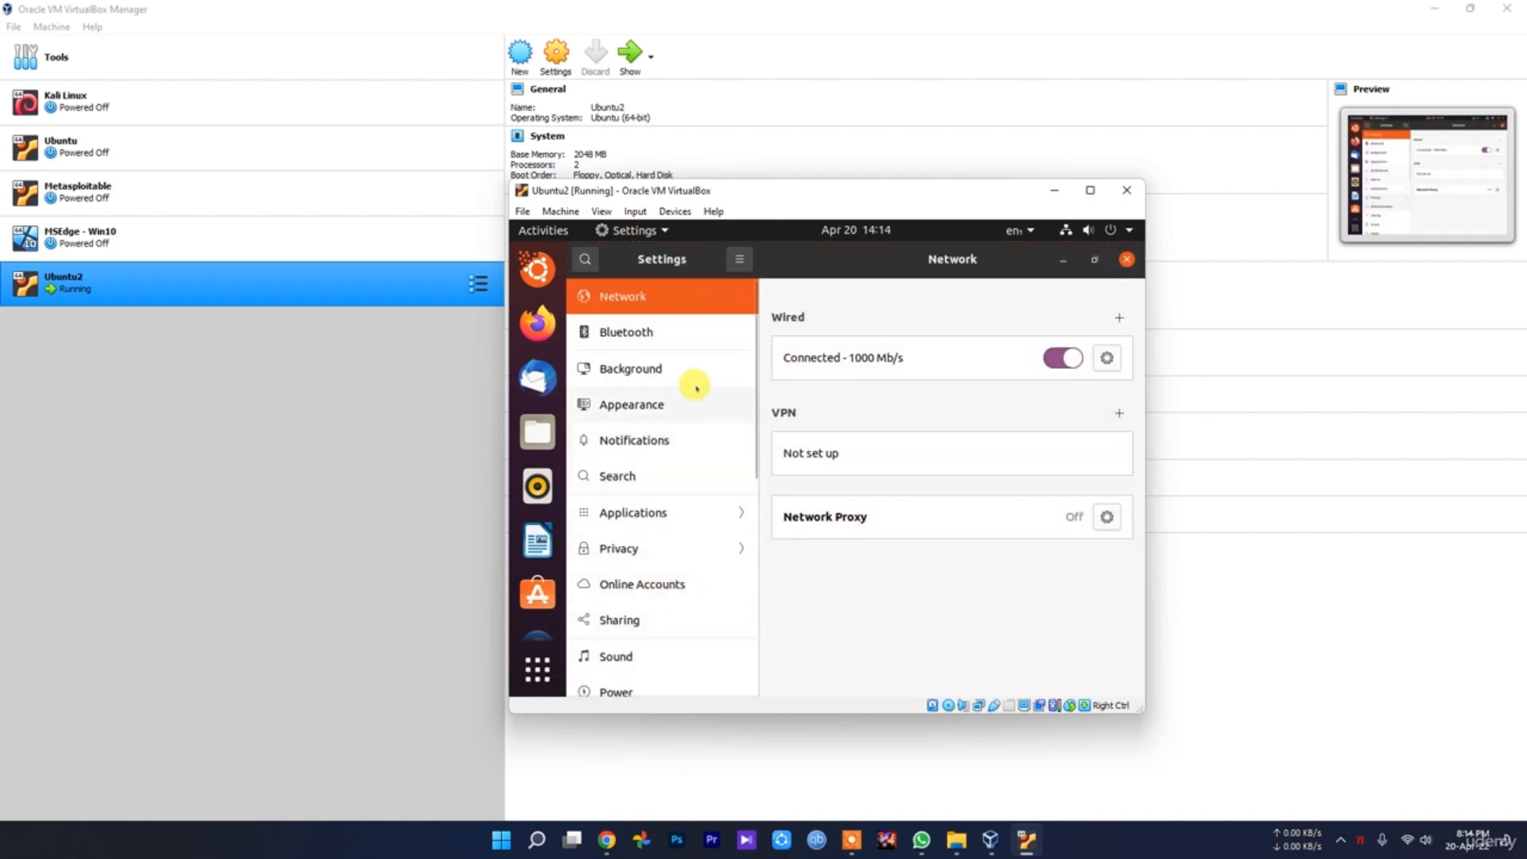
Look through the Bluetooth, Background and Appearance settings and the remaining settings categories, and show the activities overview
click(658, 334)
click(658, 368)
click(651, 404)
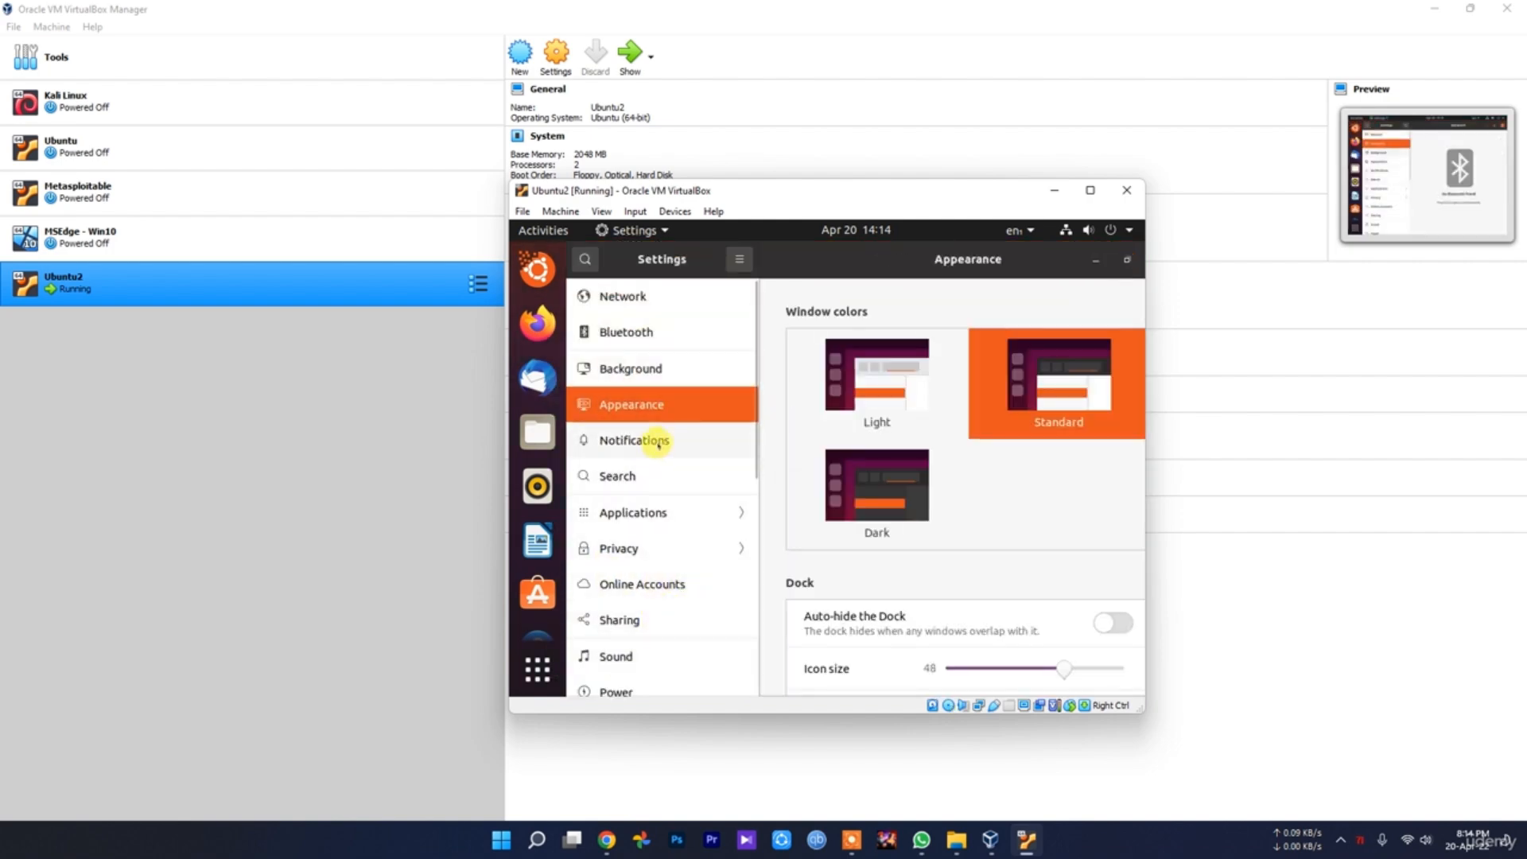
scroll(660, 636, down, 5)
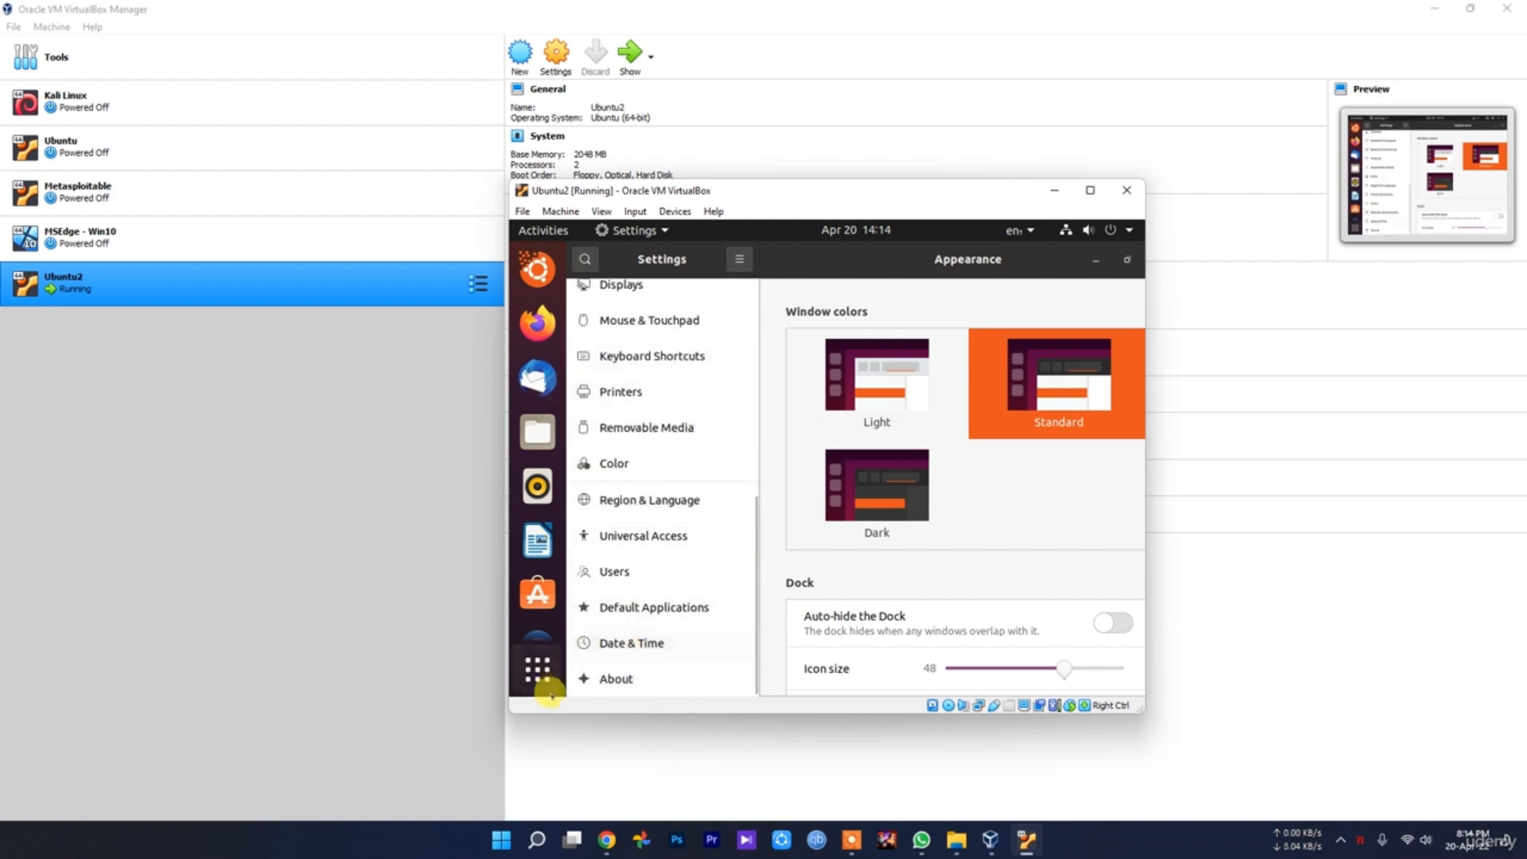
click(599, 233)
click(546, 231)
Power off Ubuntu from inside the machine and answer the installation-medium prompt to complete the shutdown
click(1110, 229)
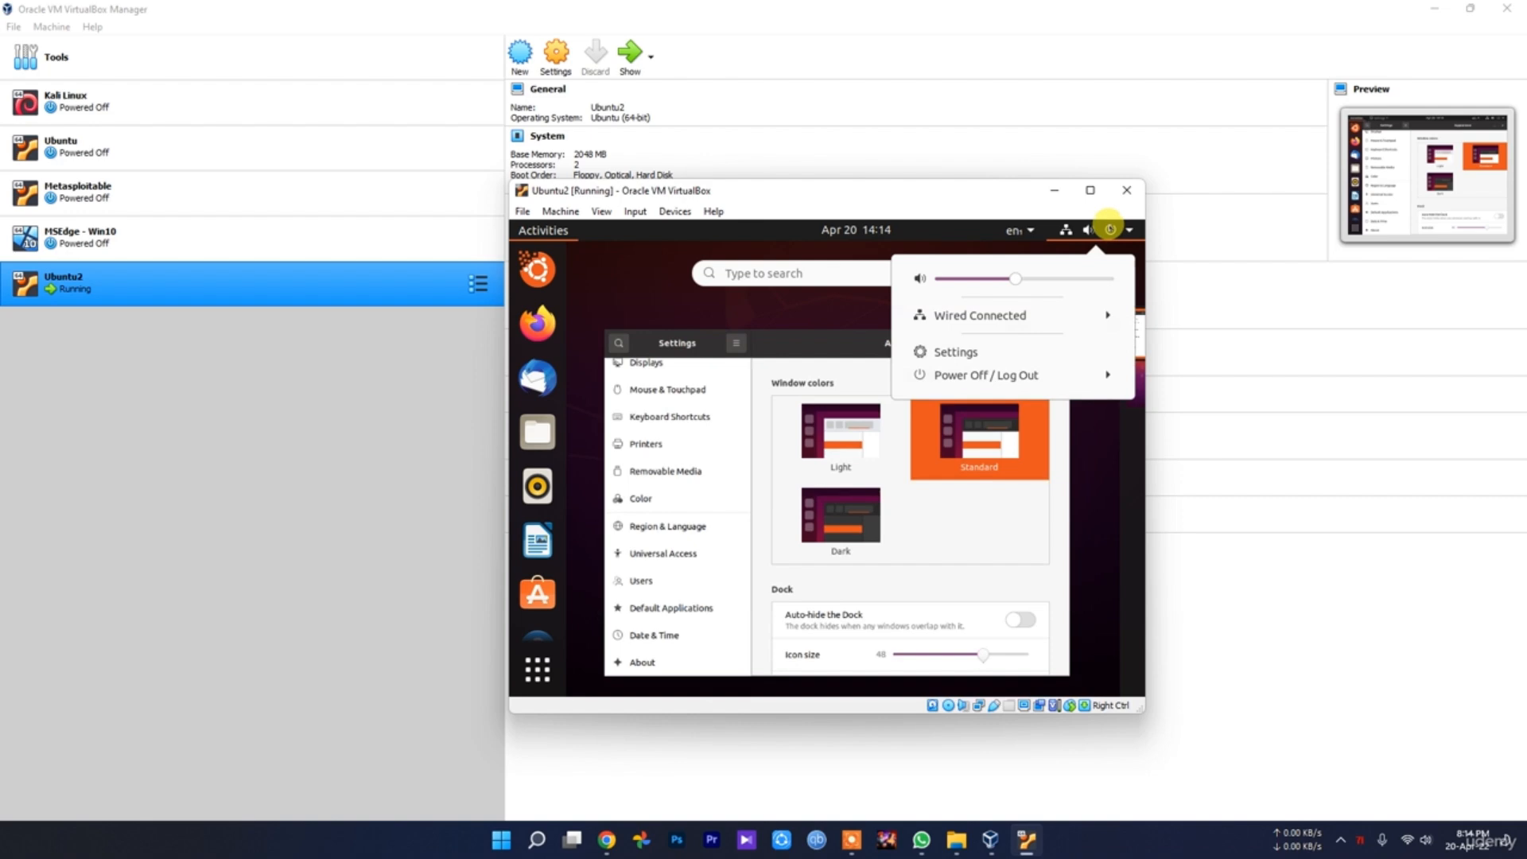
click(988, 374)
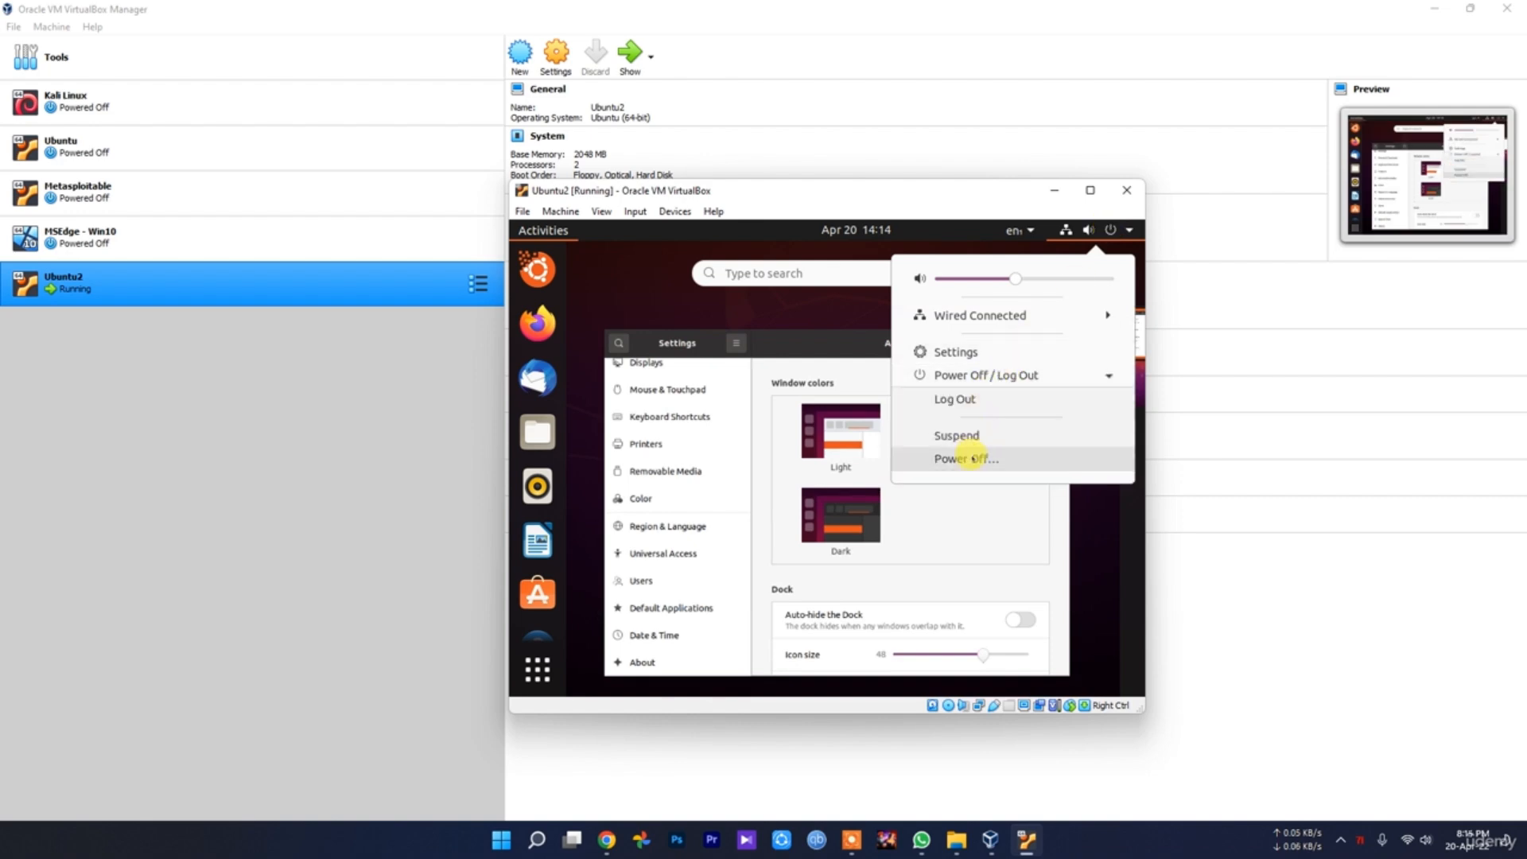
click(960, 458)
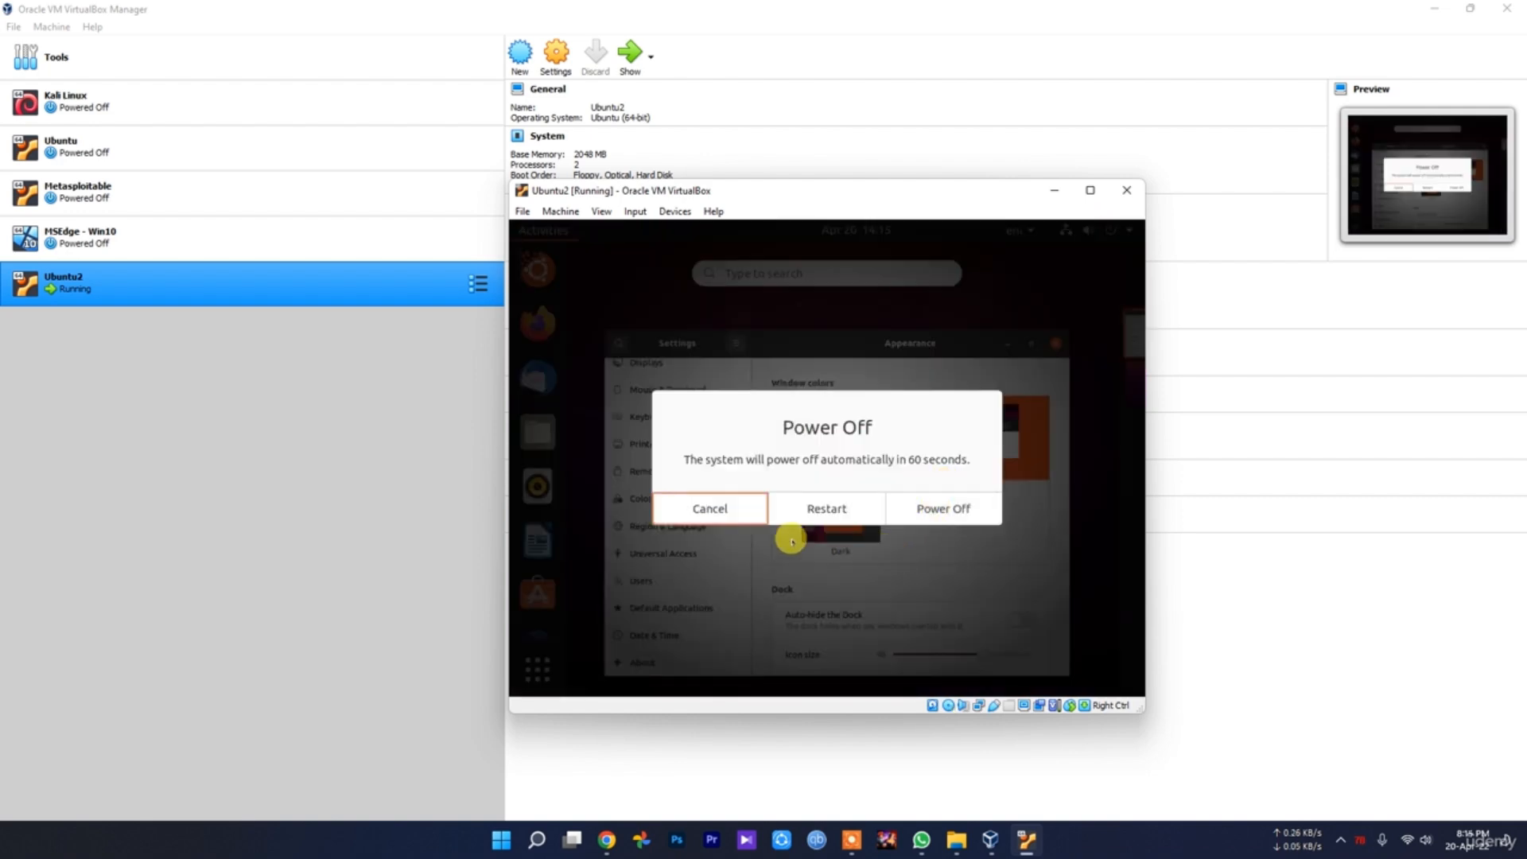
click(983, 509)
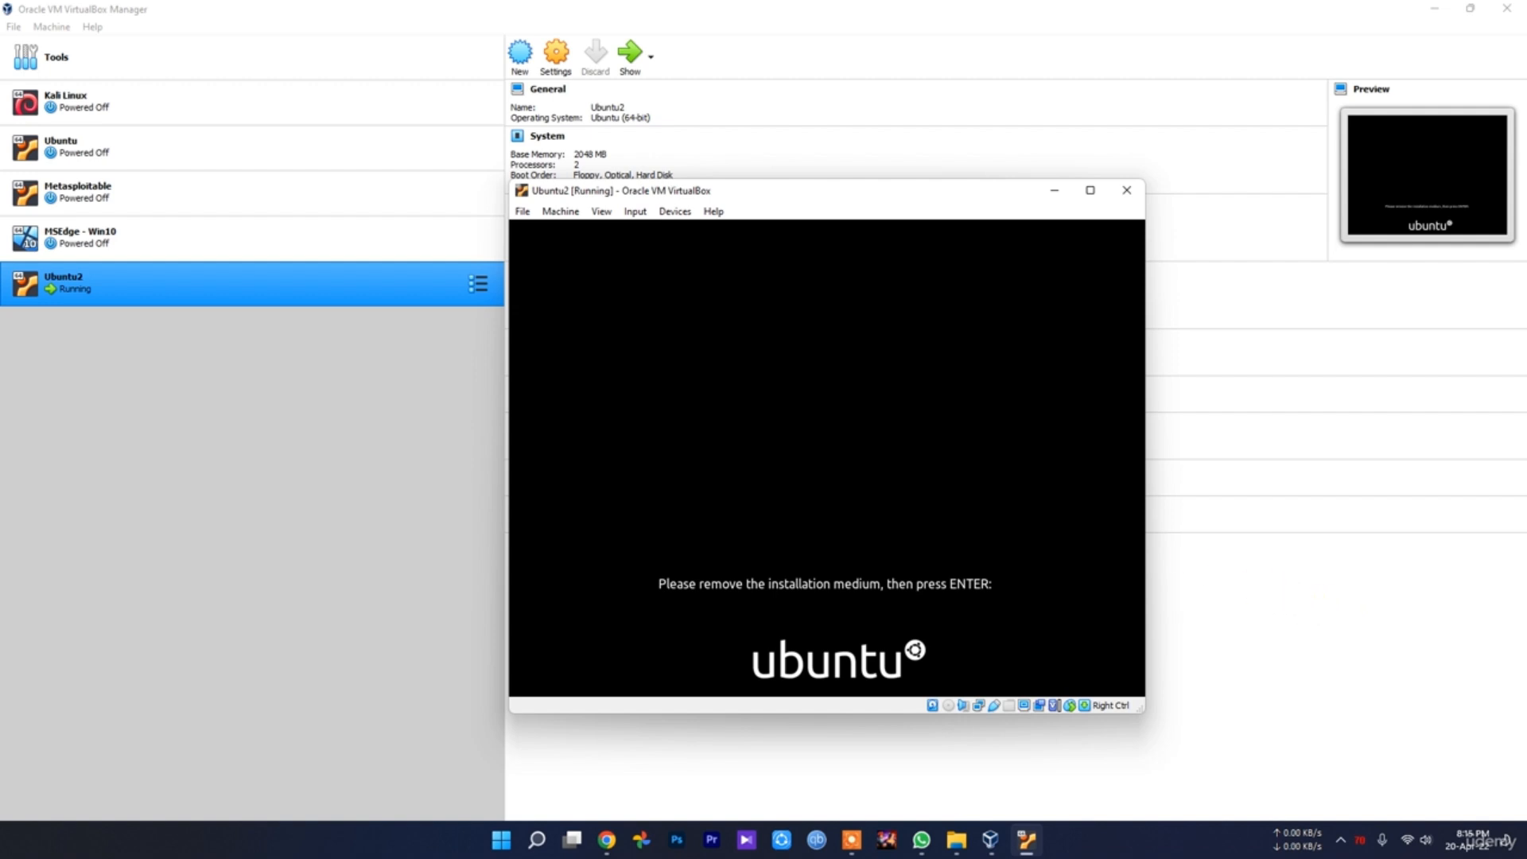
key(Return)
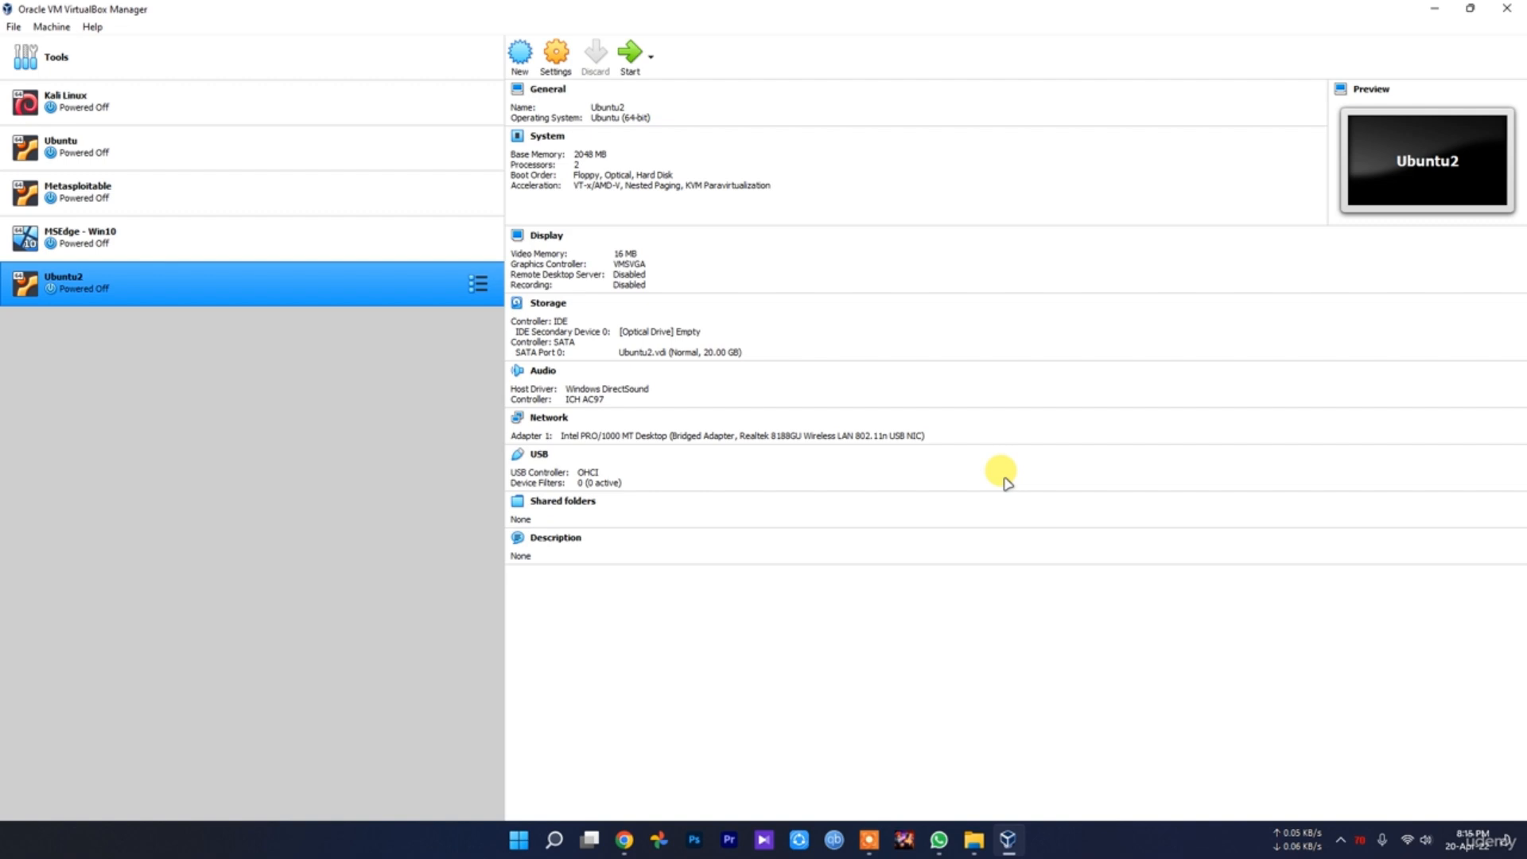
Remove the Ubuntu2 virtual machine and delete all its files from the hard disk
right_click(123, 291)
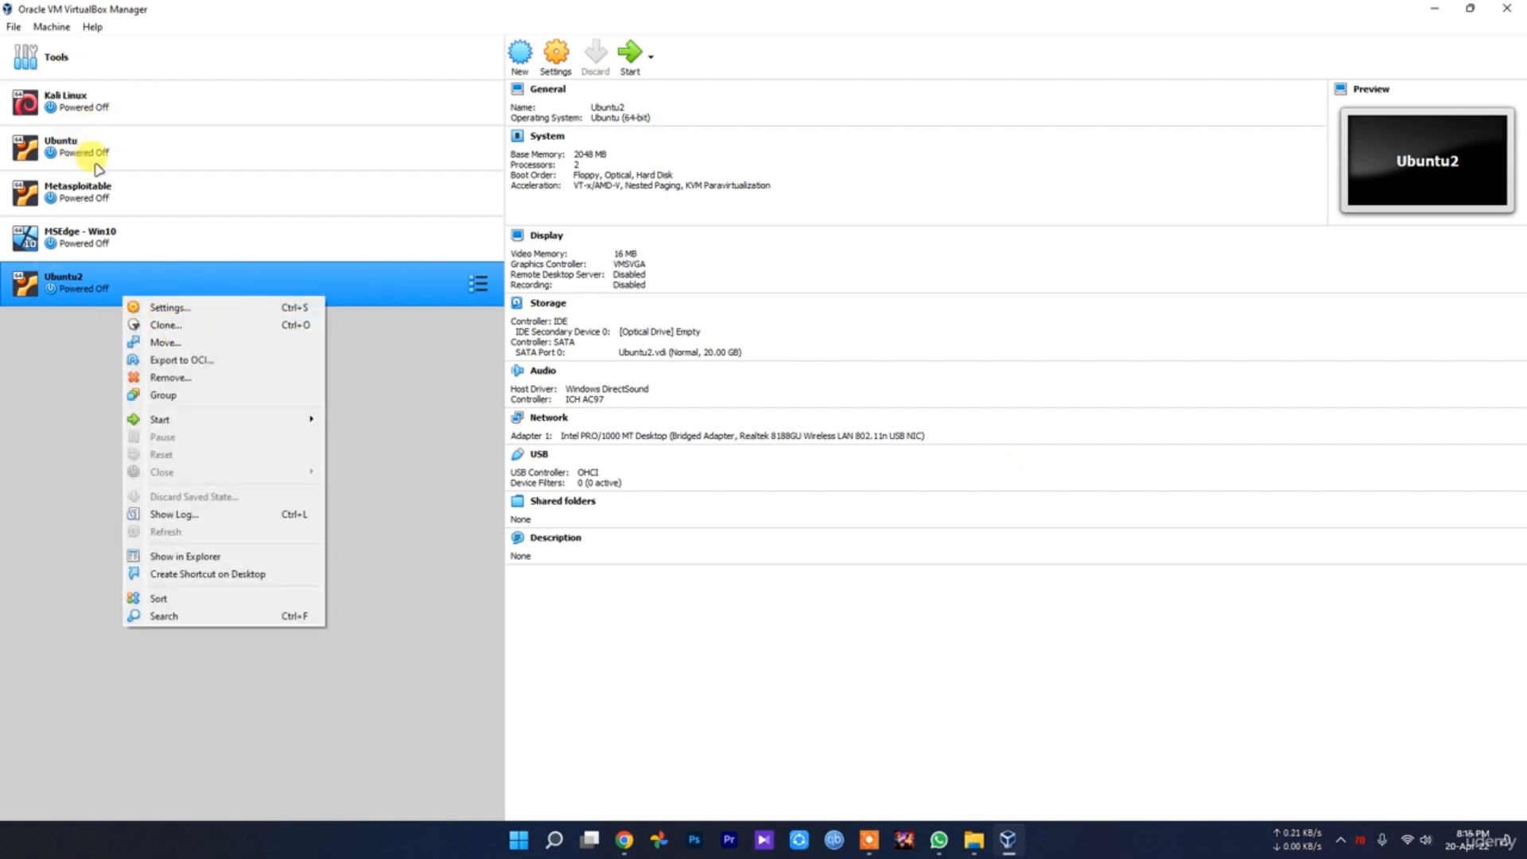
click(197, 376)
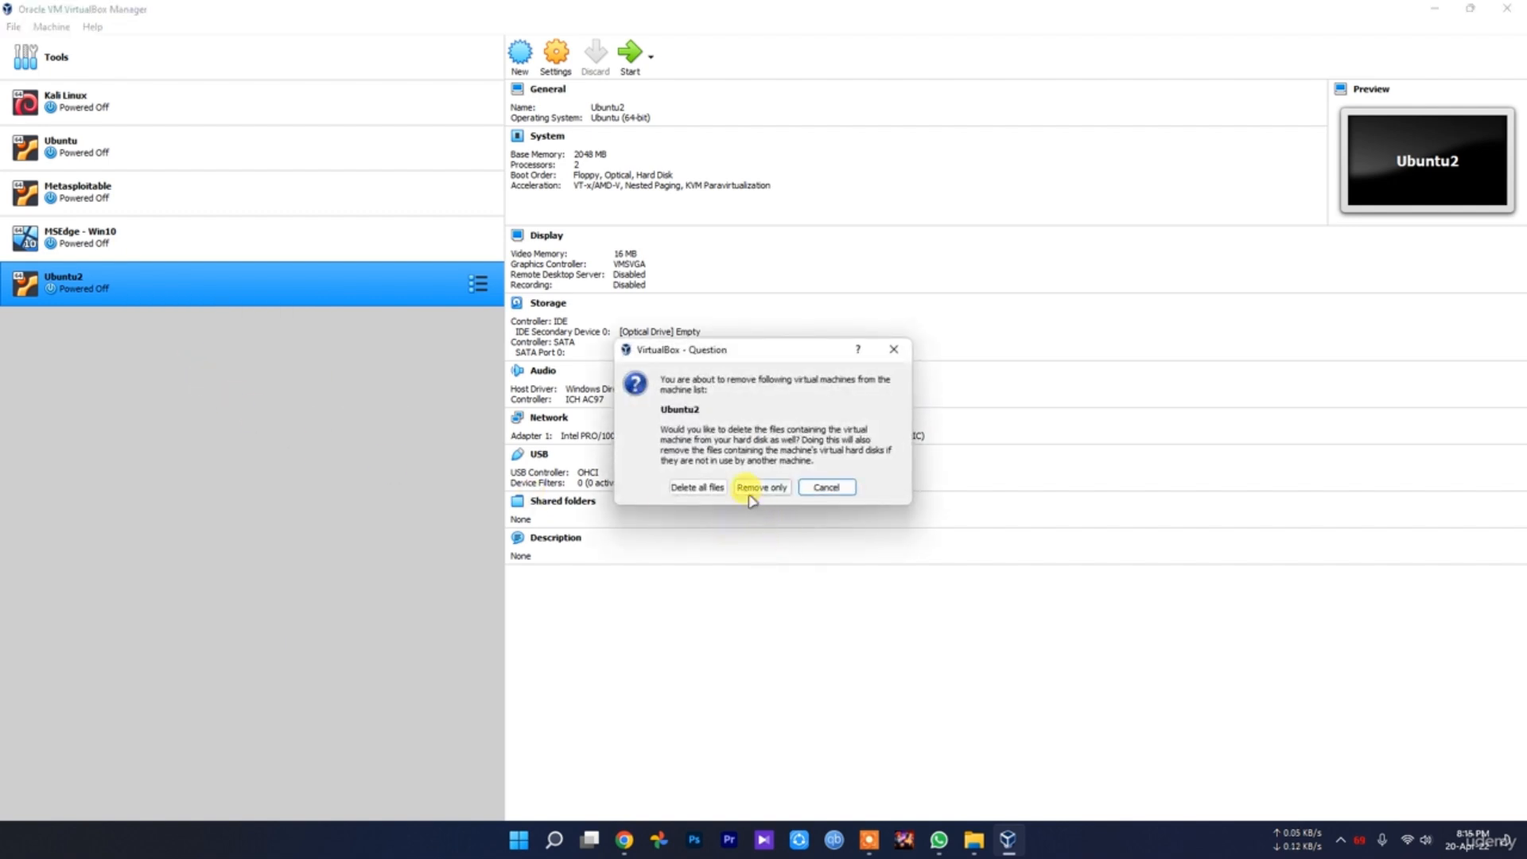
click(710, 488)
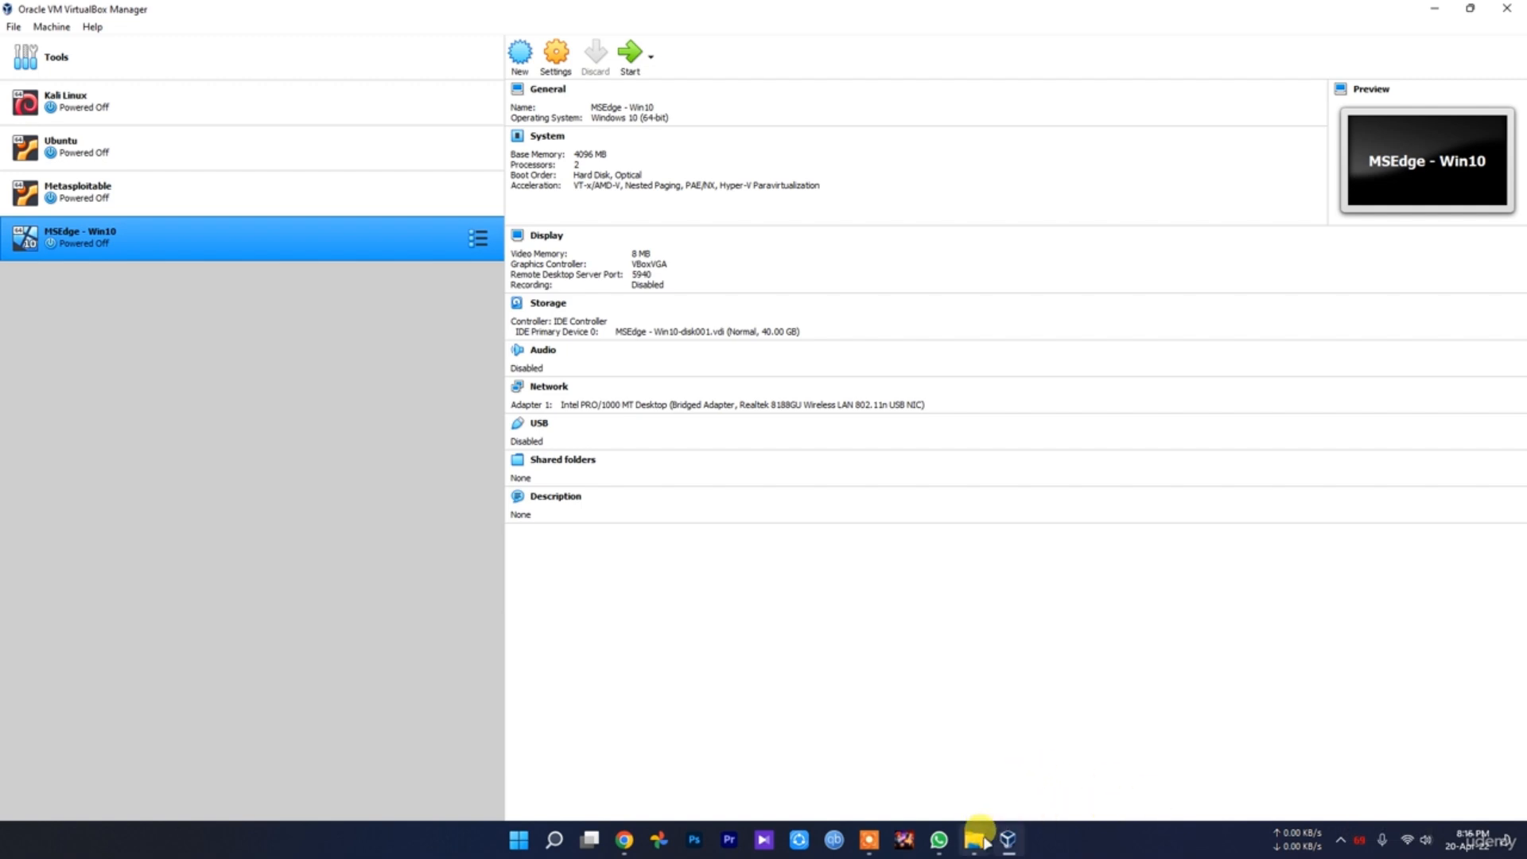
Switch to File Explorer, examine the metasploitable-linux-2.0.0 and MSEdge.Win10.VirtualBox folders among the downloaded images, and return to VirtualBox Manager
mouse_move(974, 840)
click(901, 779)
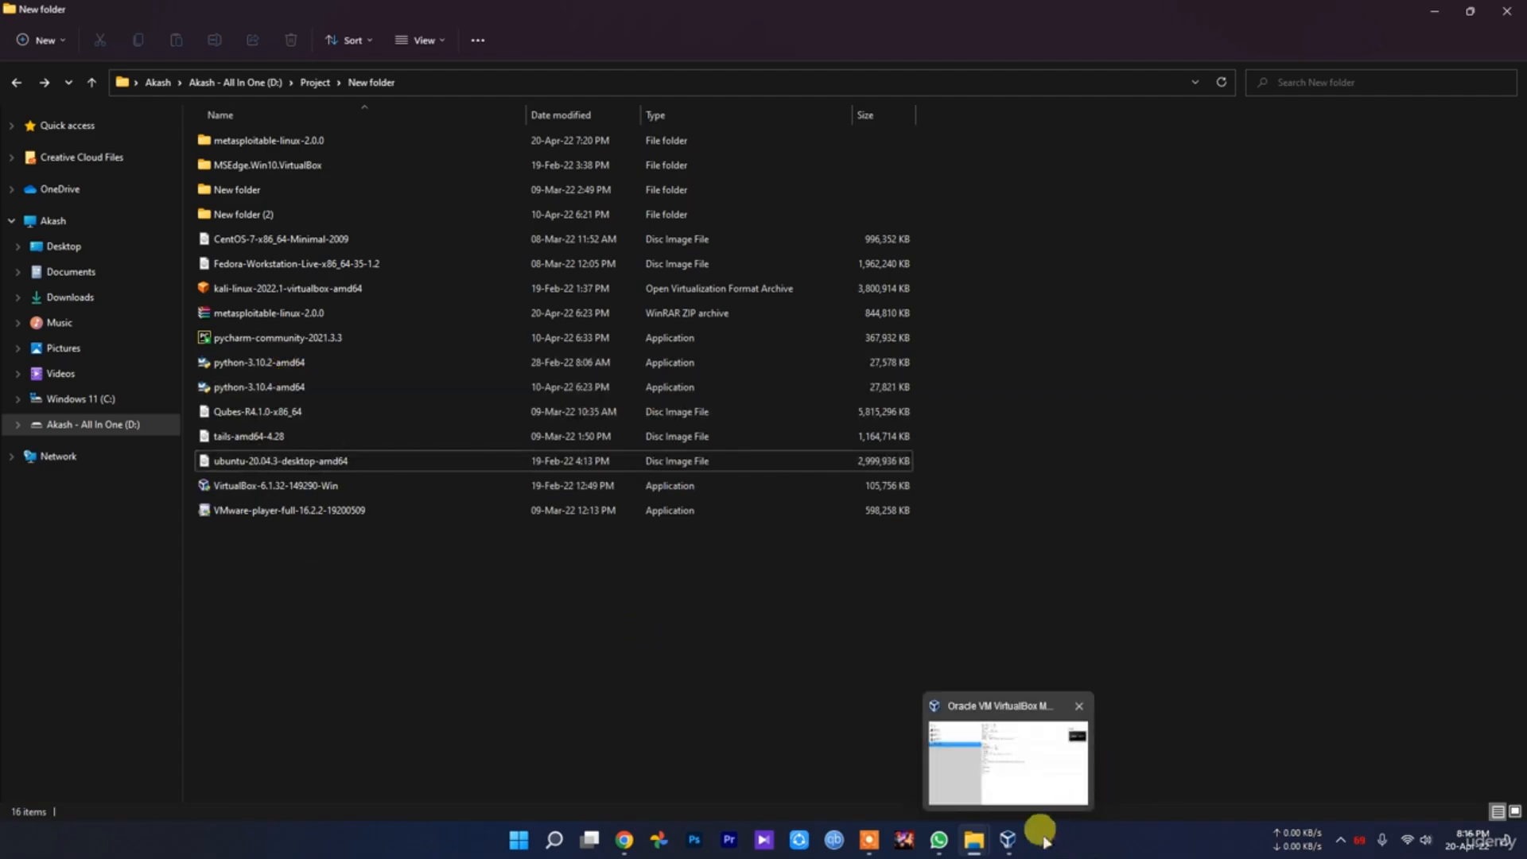
click(1006, 839)
click(1006, 842)
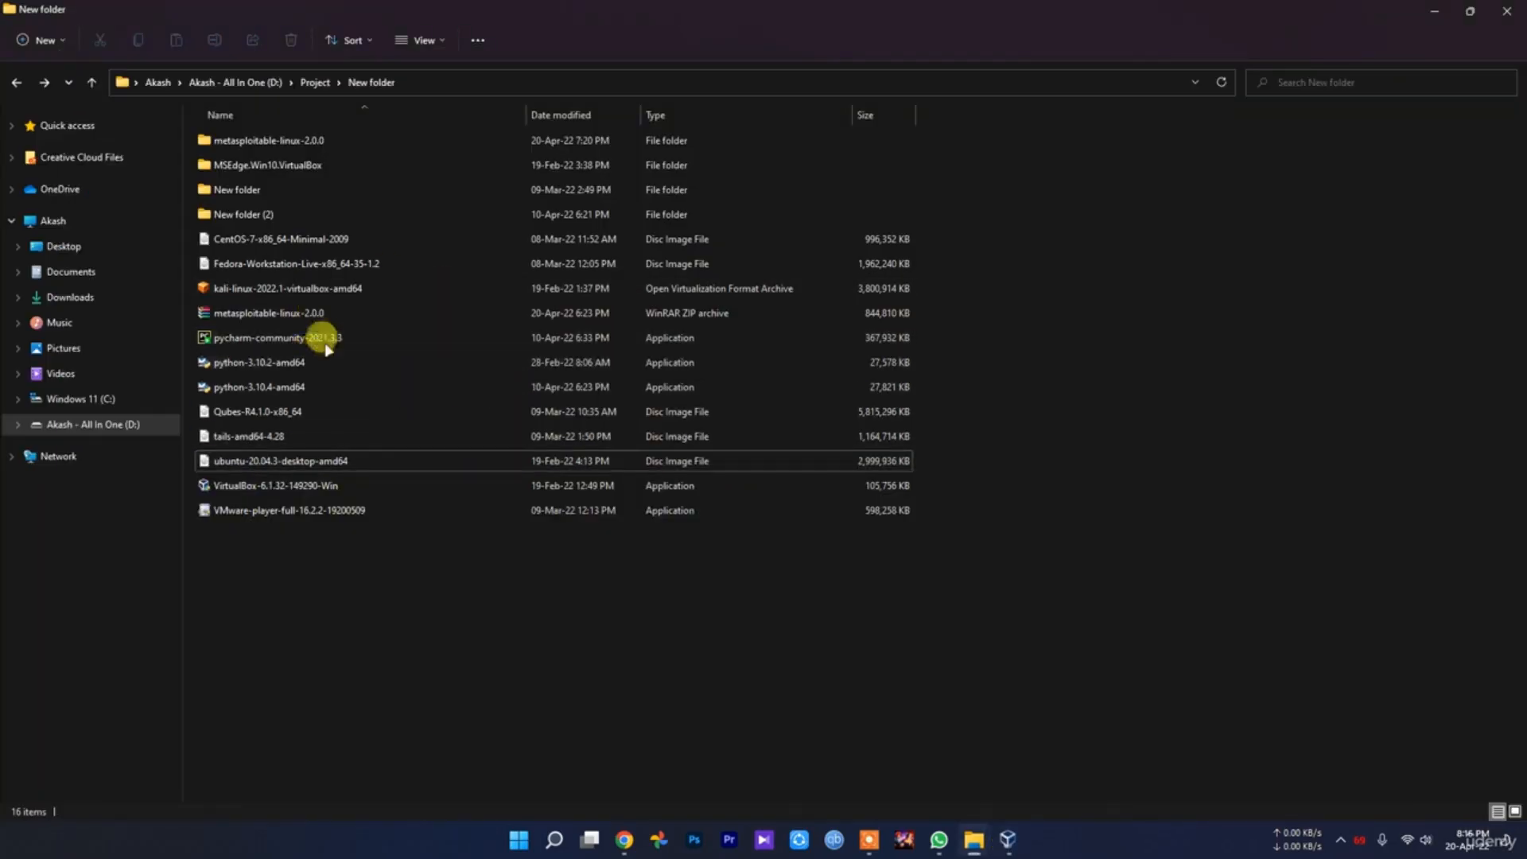
double_click(318, 143)
double_click(295, 142)
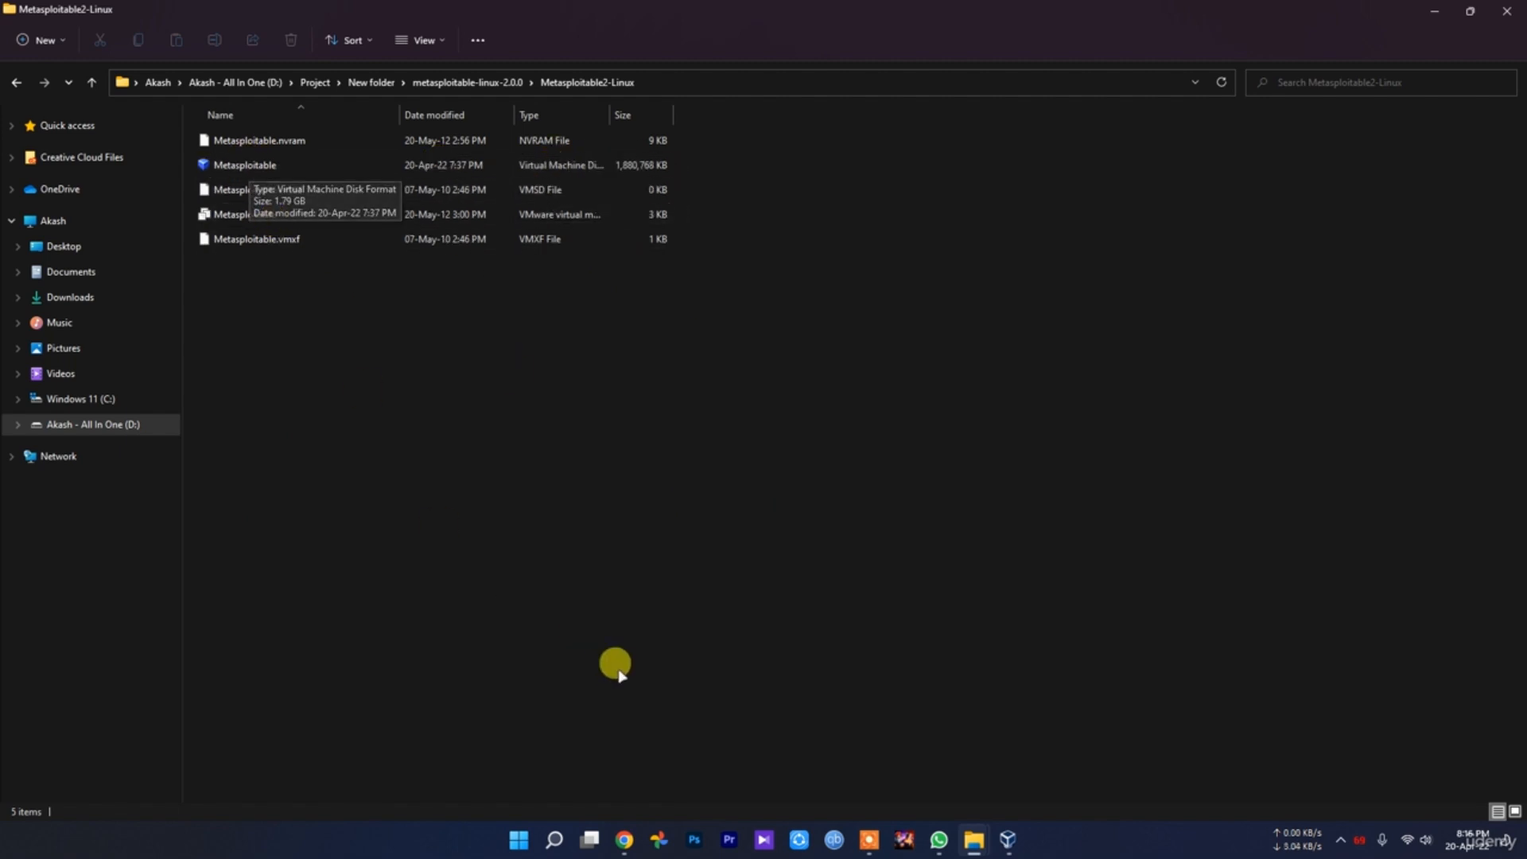
key(alt+Left)
key(alt+Left)
double_click(289, 163)
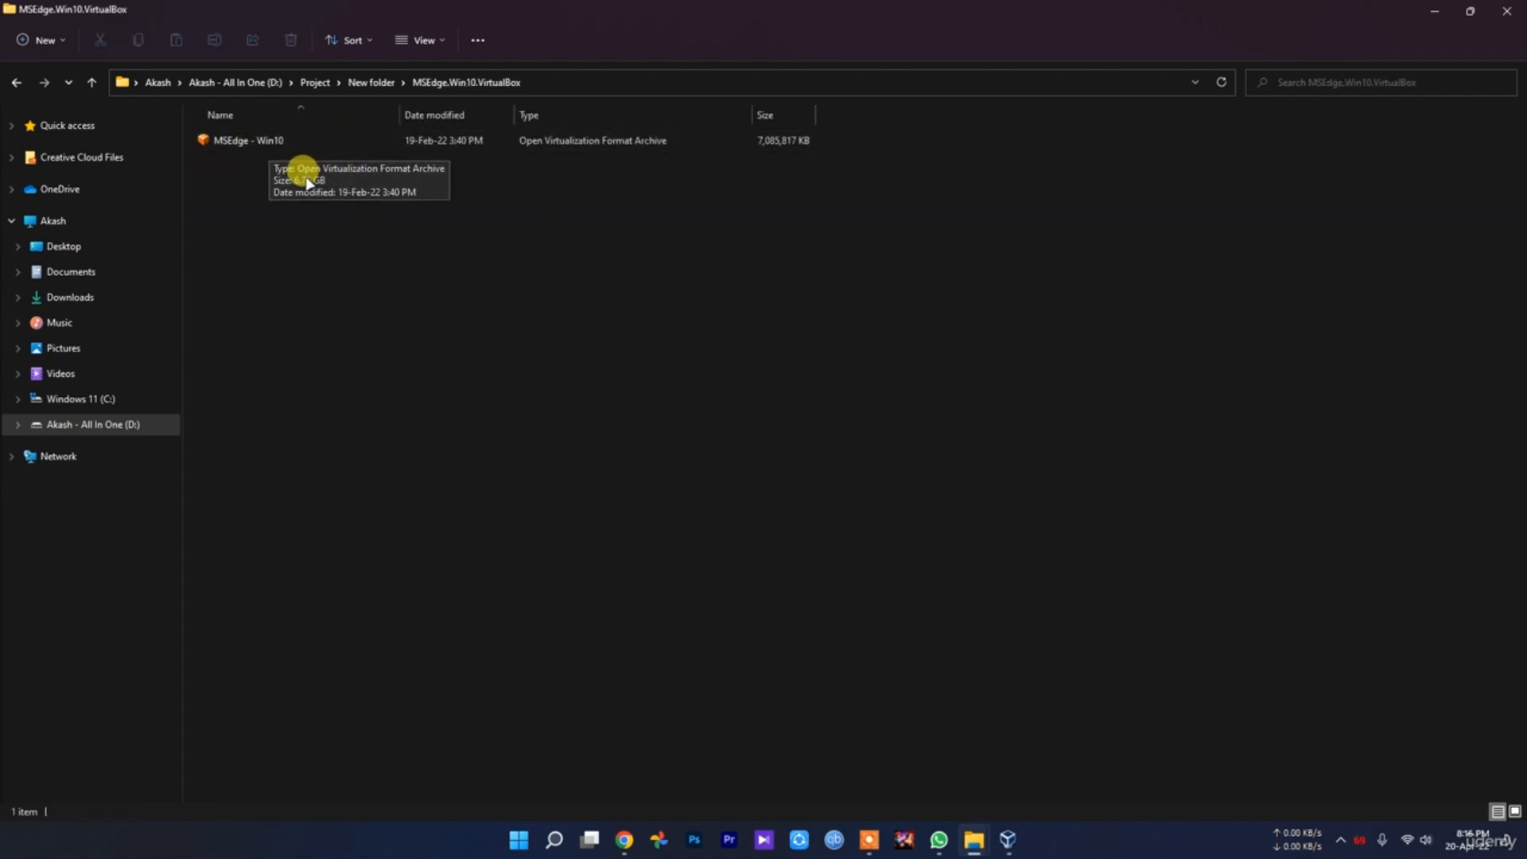
key(alt+Left)
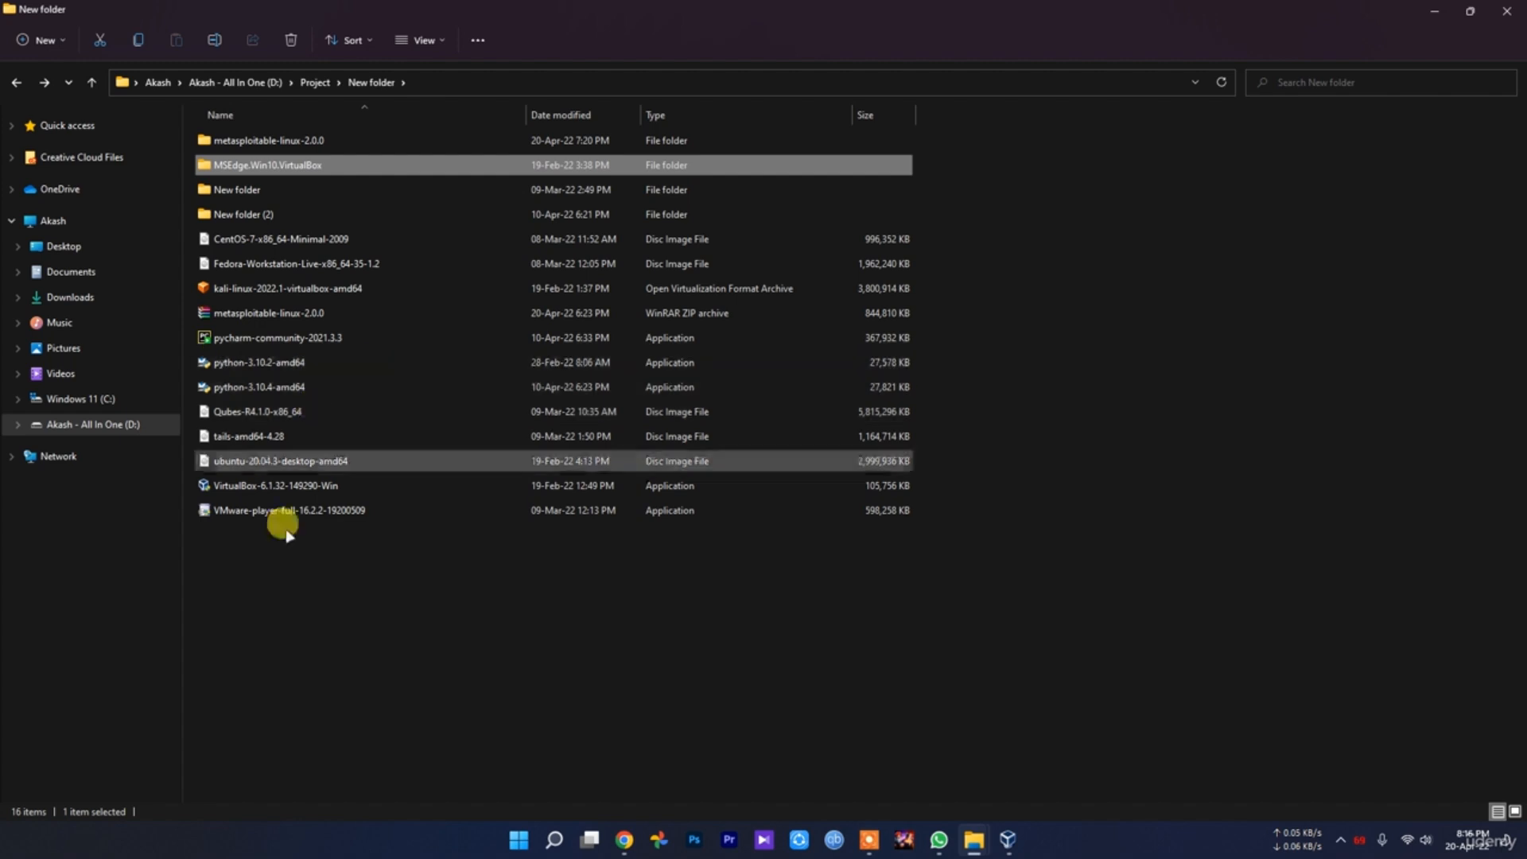
click(1007, 838)
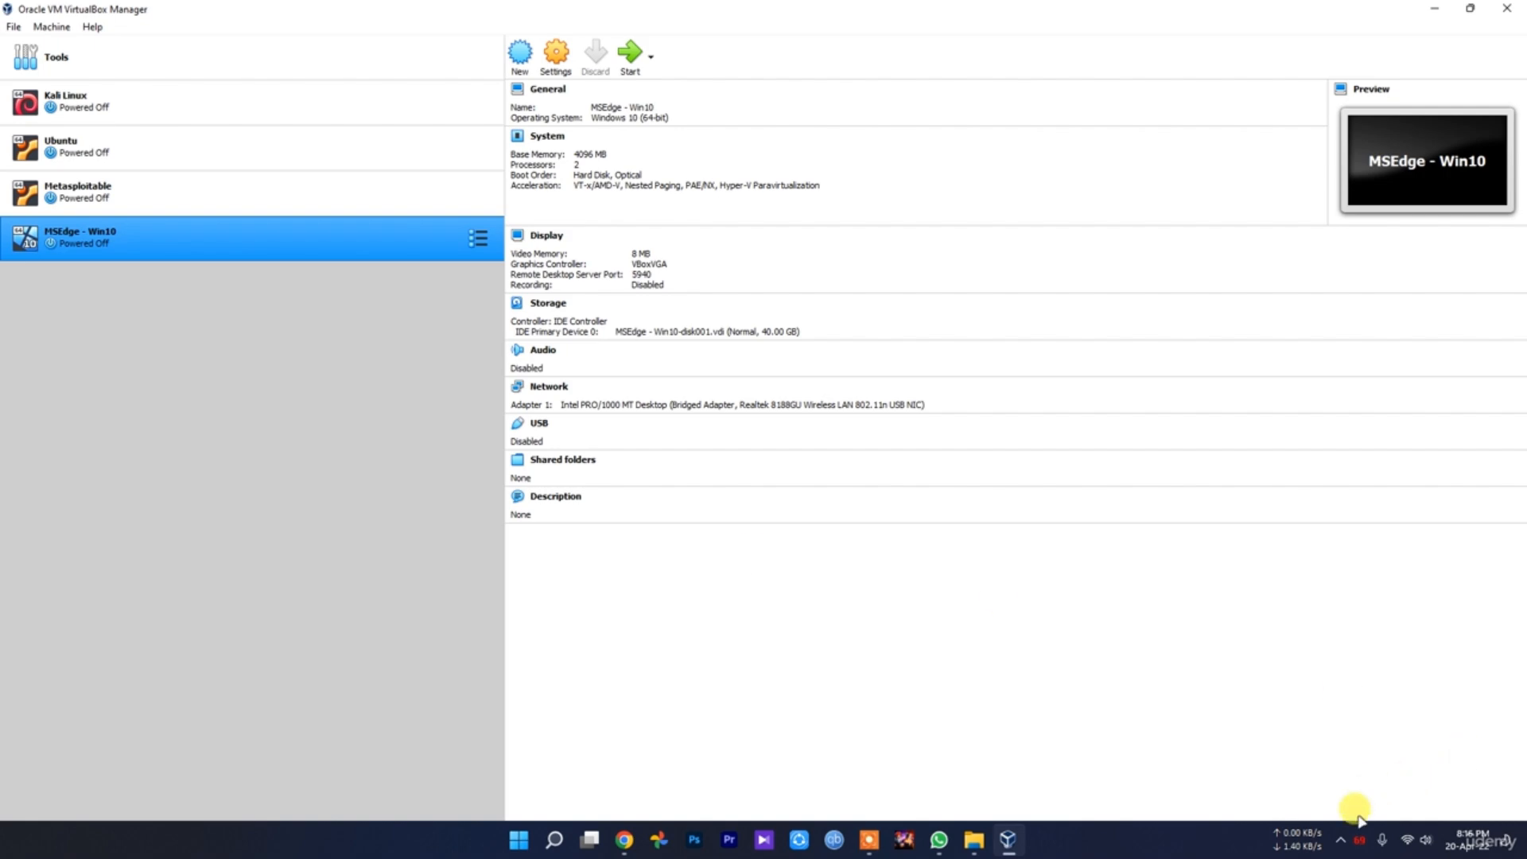
click(1340, 839)
click(1373, 796)
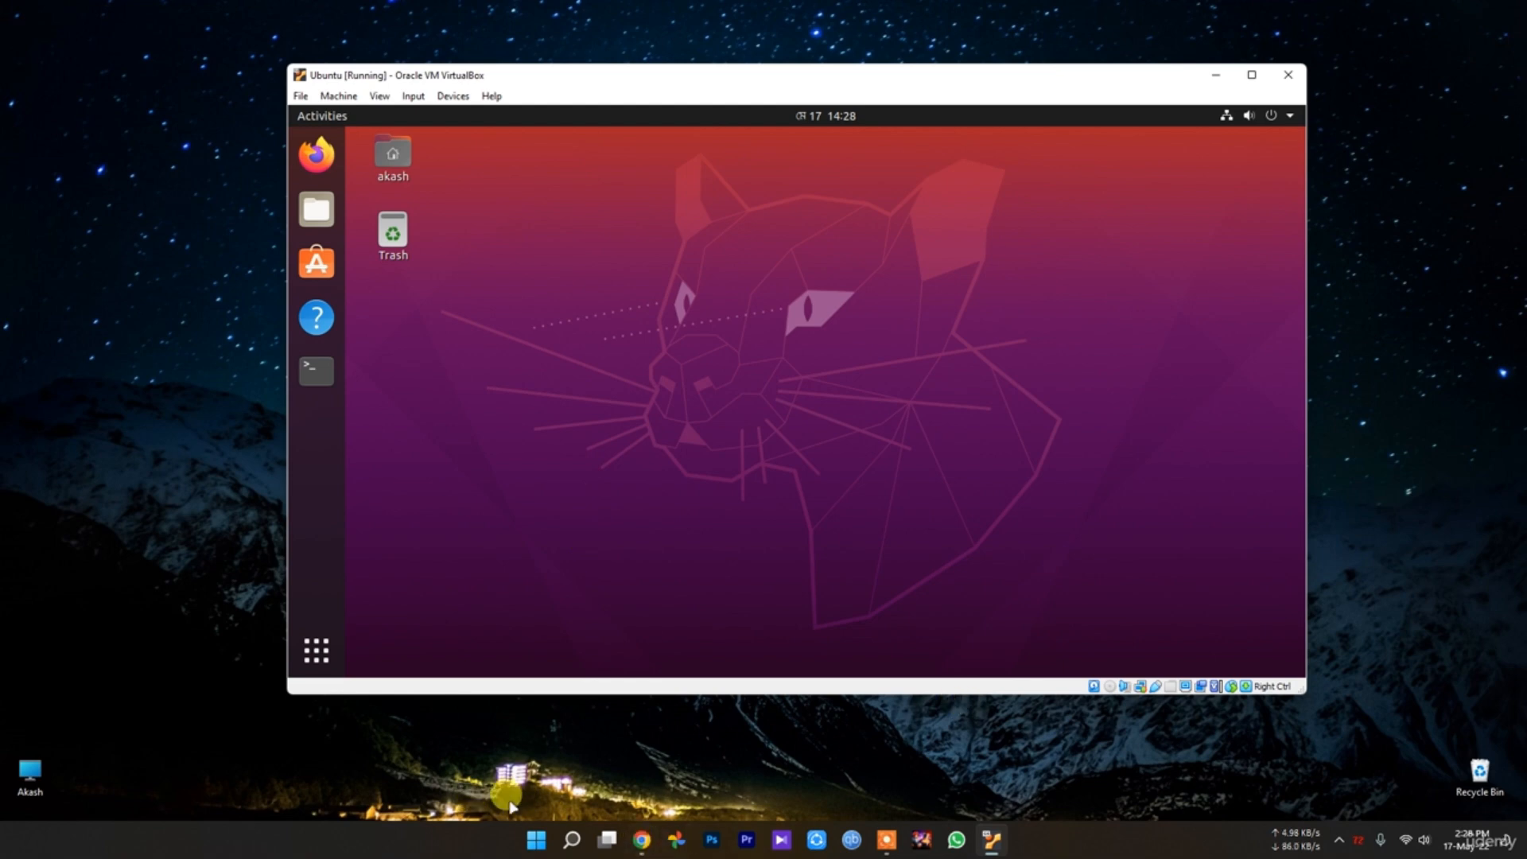
click(477, 770)
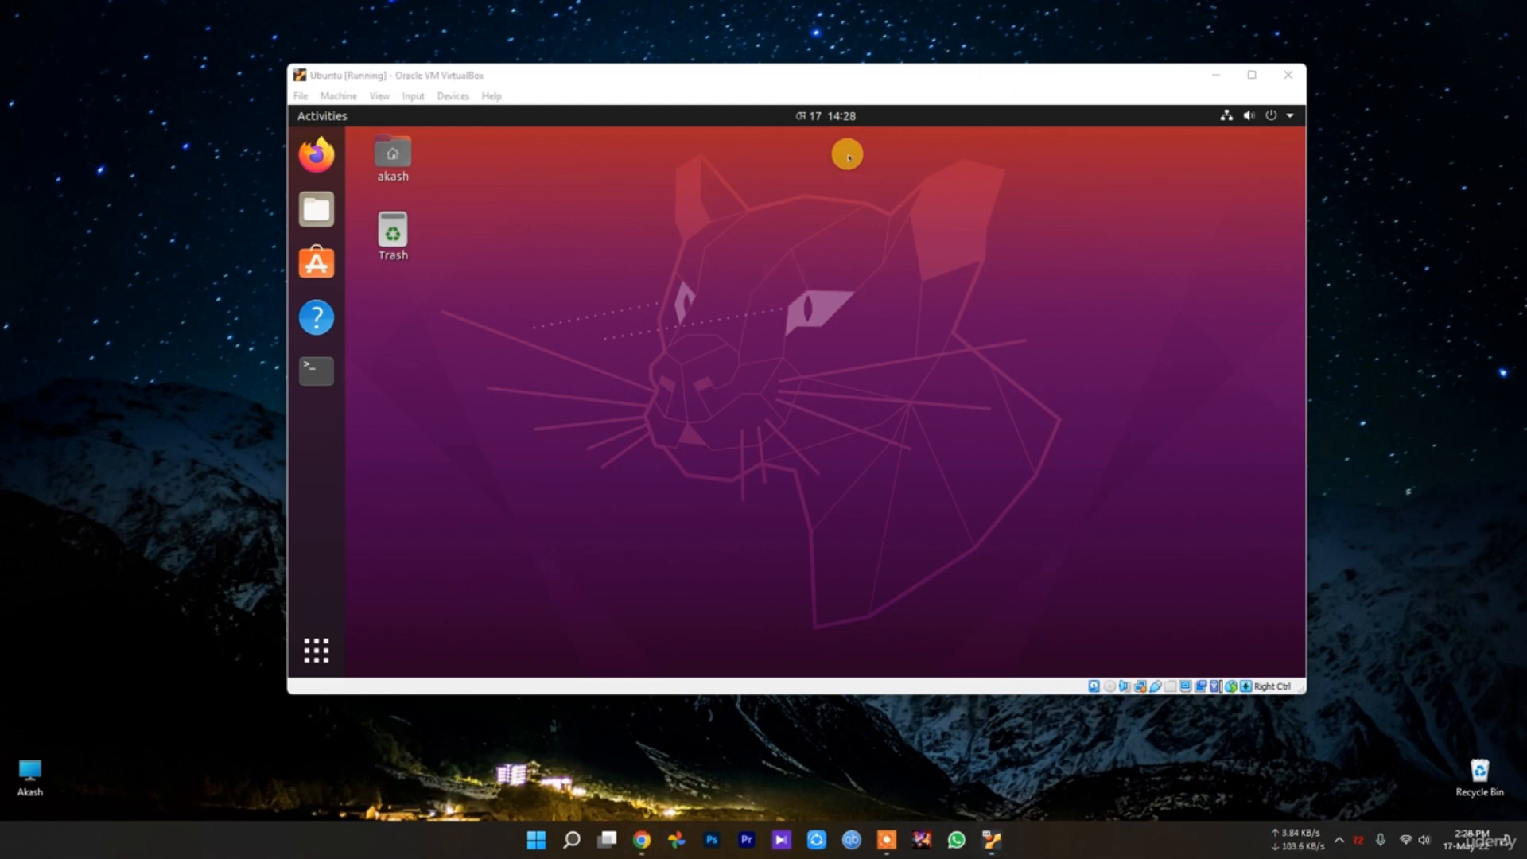
drag(805, 80, 821, 95)
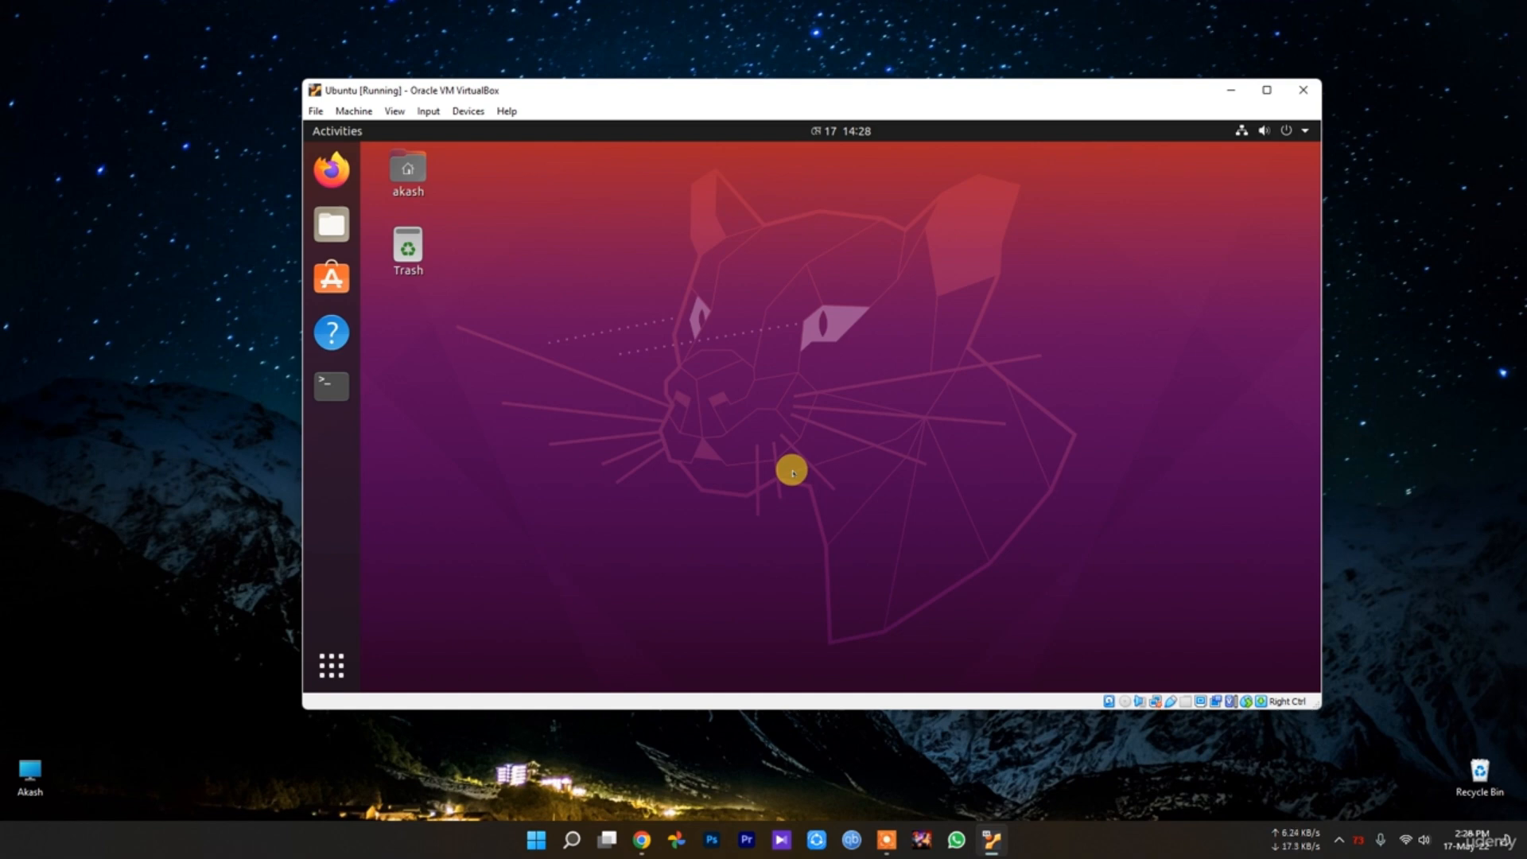
Open a terminal in the running Ubuntu machine, run sudo gedit /etc/default/grab & and close the terminal
click(342, 372)
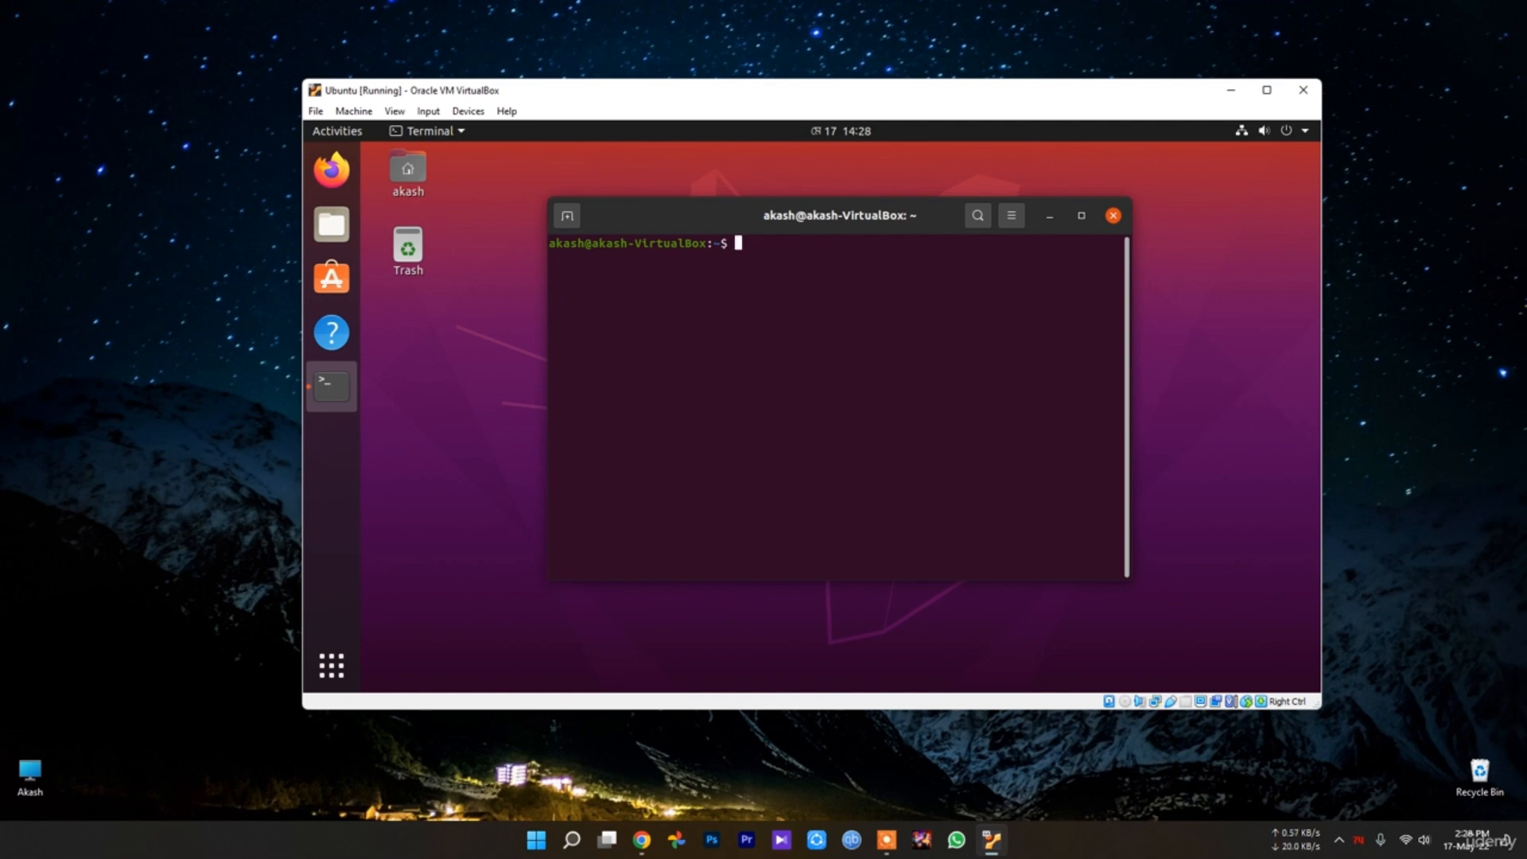
text(sudo ged)
text(it)
key(BackSpace)
key(BackSpace)
key(BackSpace)
key(BackSpace)
key(BackSpace)
text(dit /etc/defa)
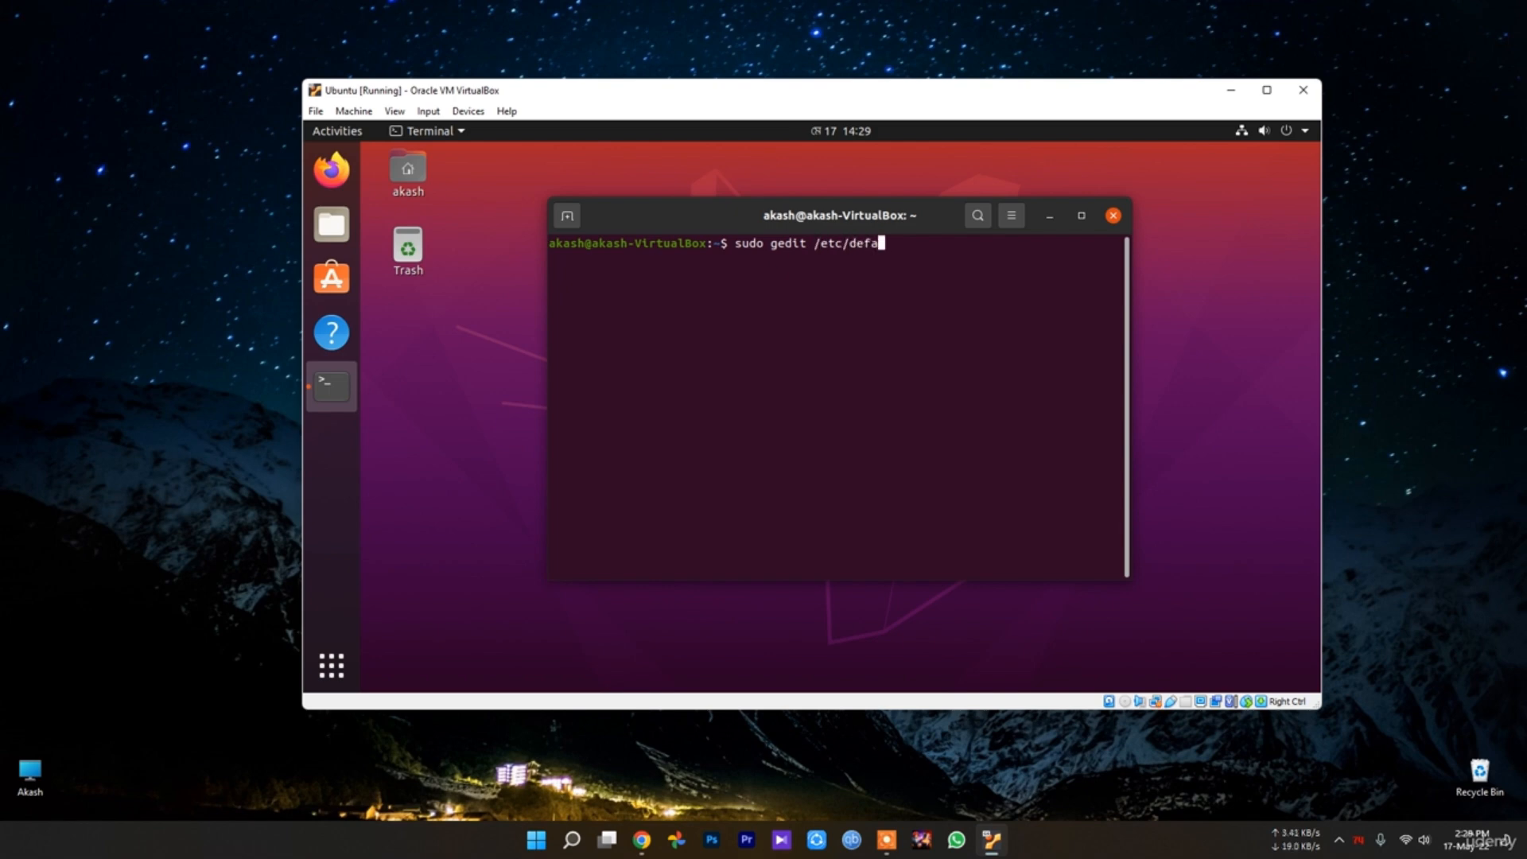
text(ult/grab &)
key(Return)
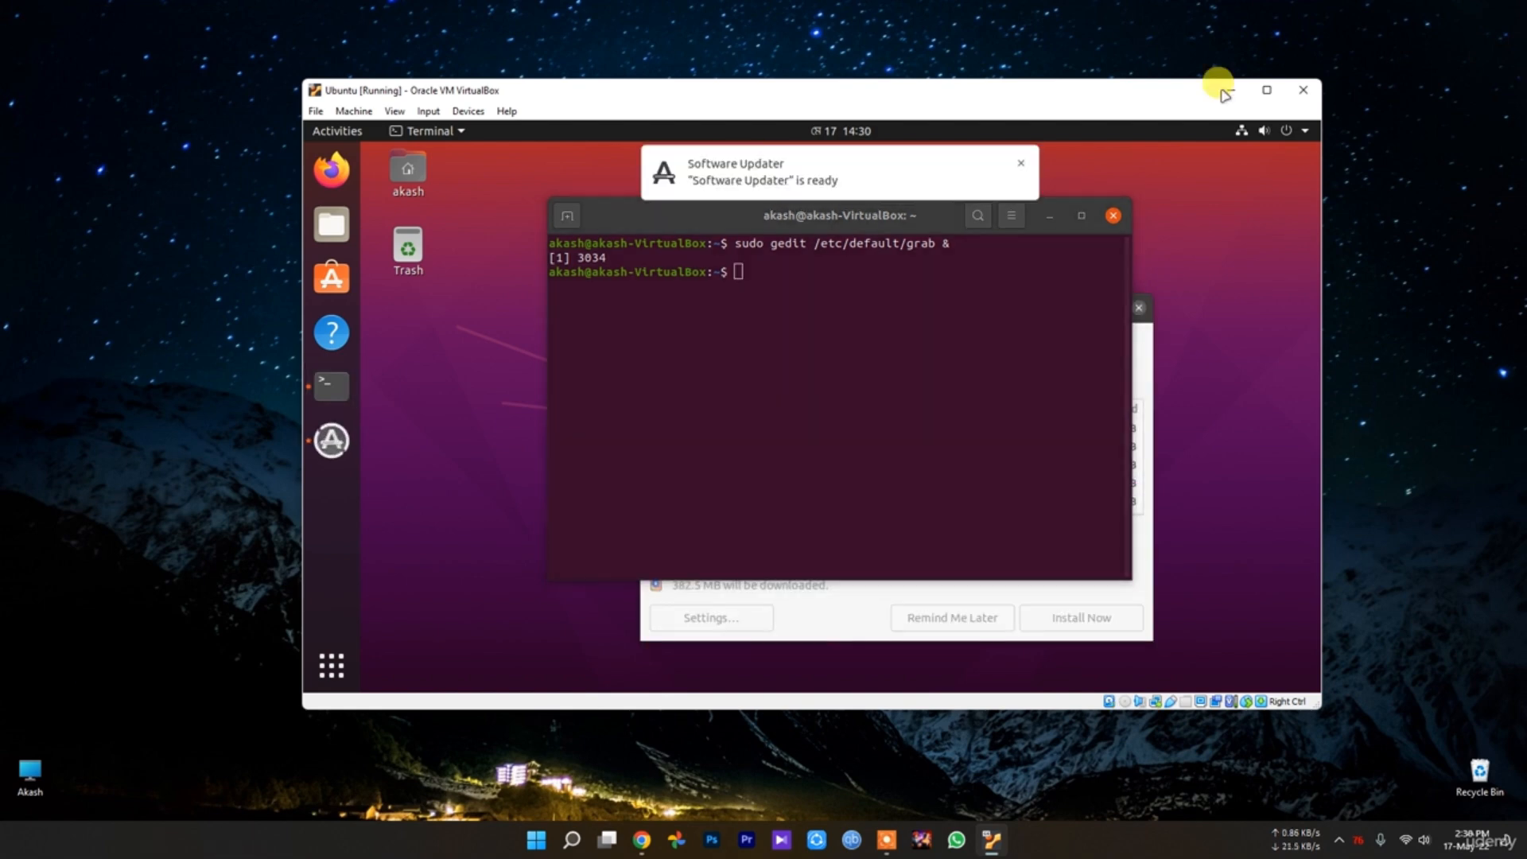
click(1127, 216)
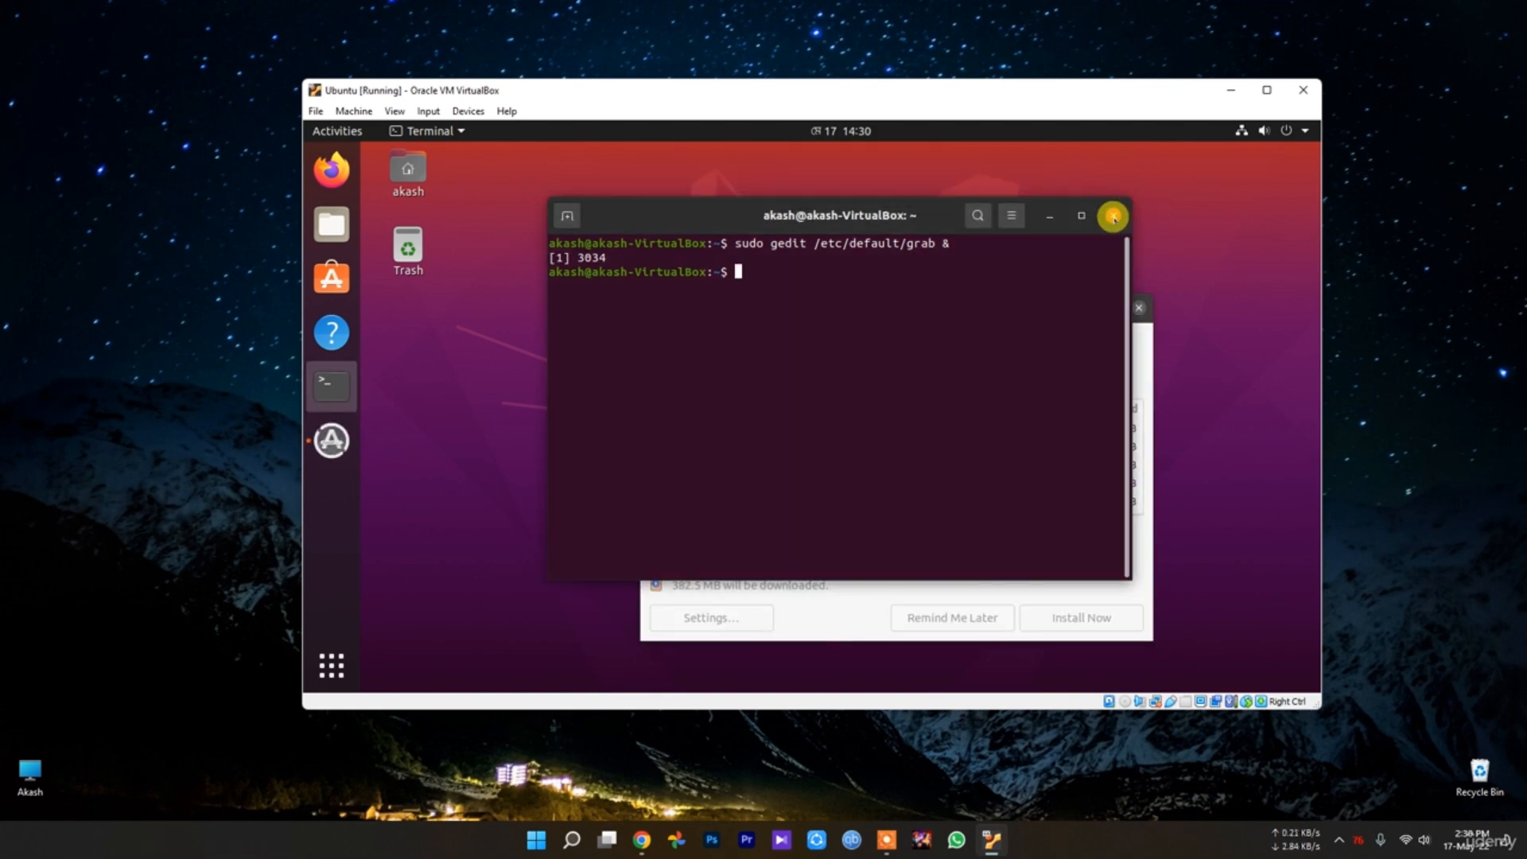
Close the terminal, deselect all Security updates in Software Updater and open its update settings
click(1126, 216)
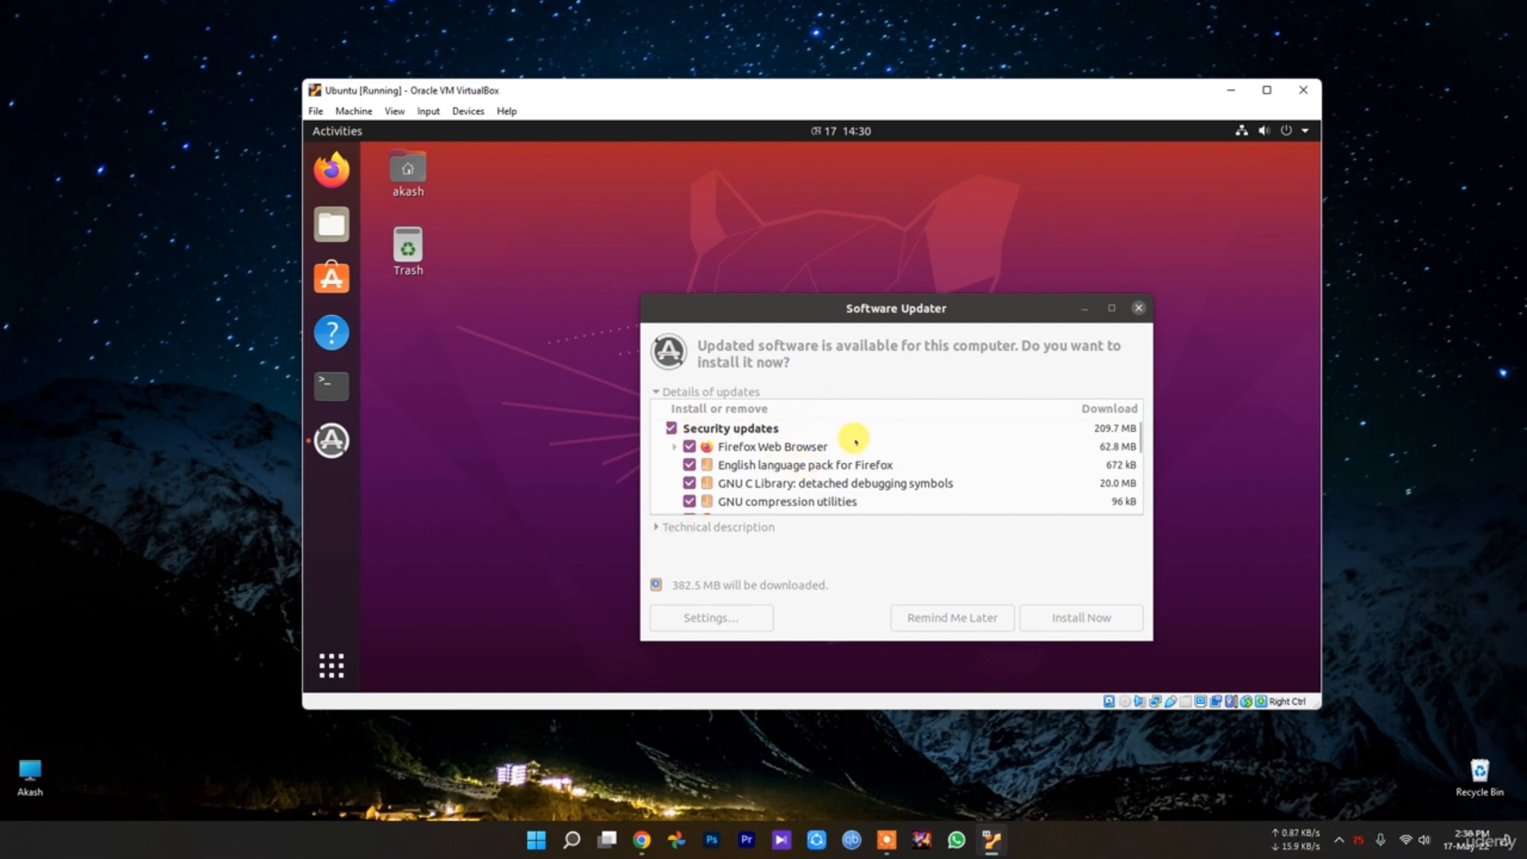
click(671, 428)
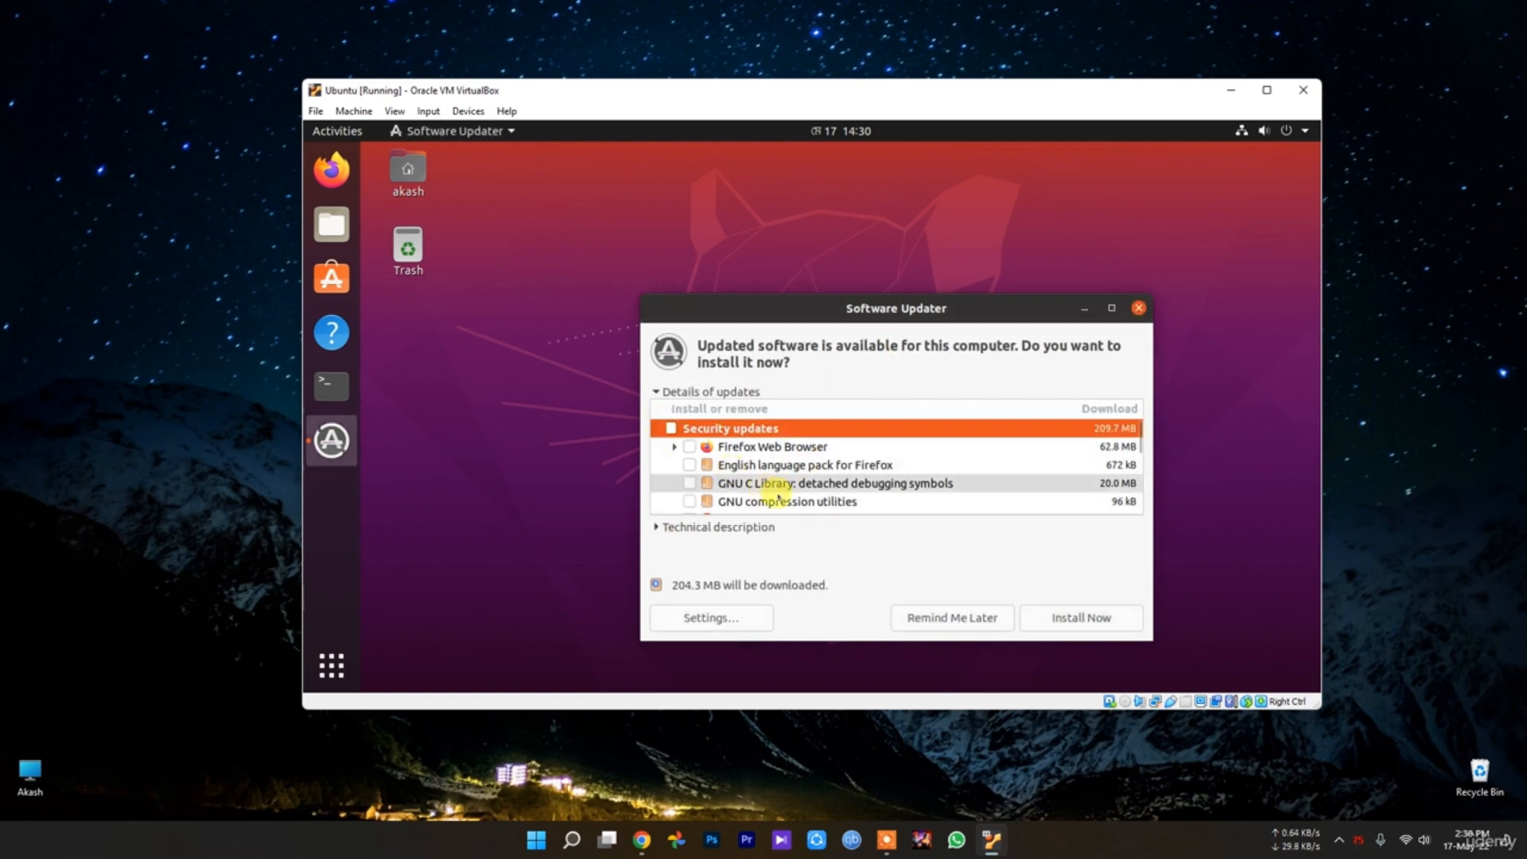
click(733, 618)
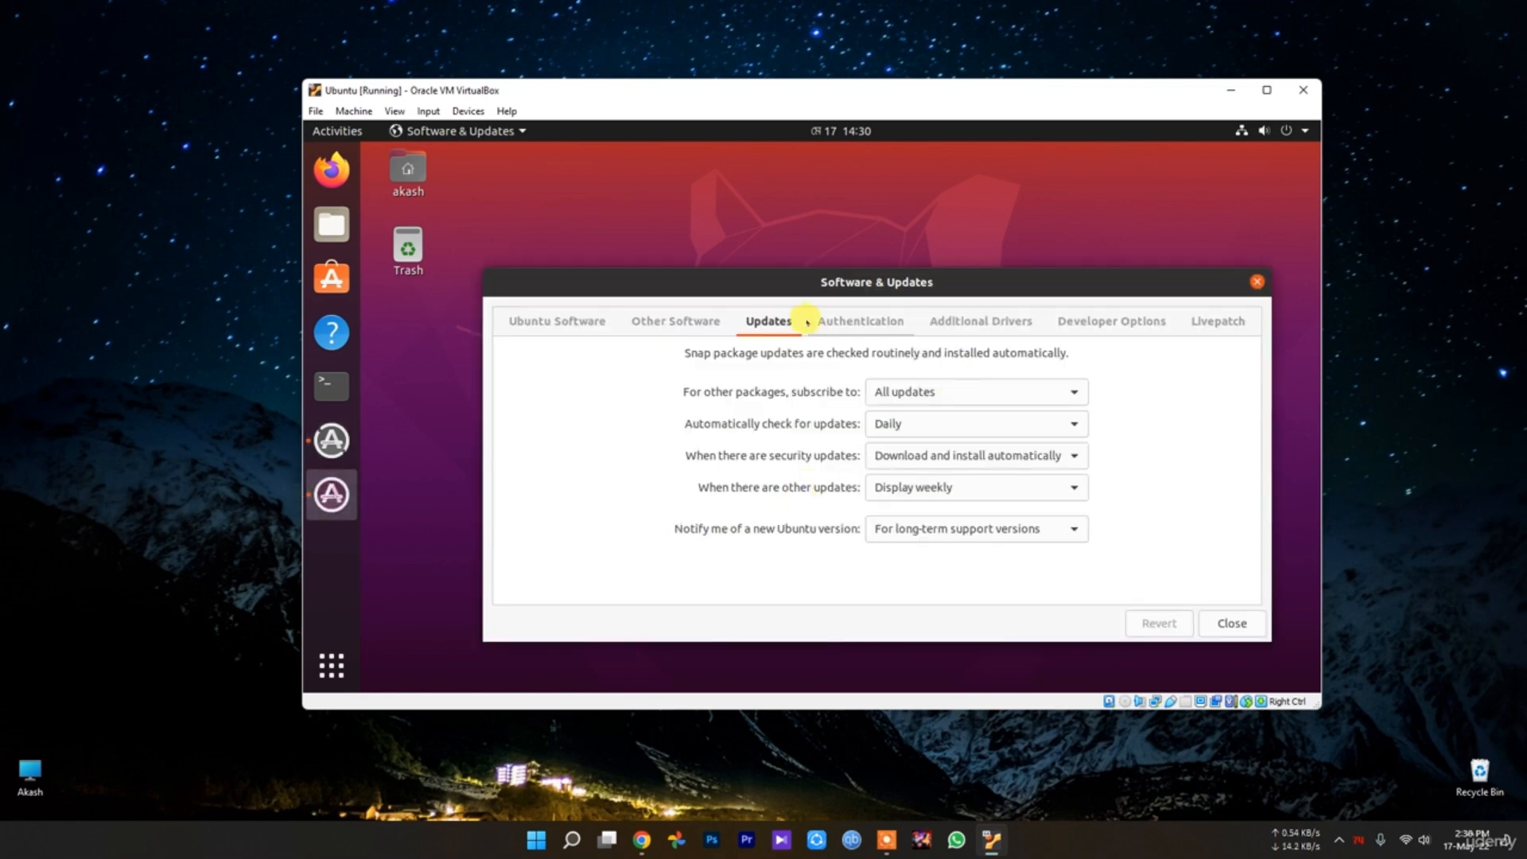
Set the subscription for other packages to Security updates only and authenticate the change with the account password
click(960, 387)
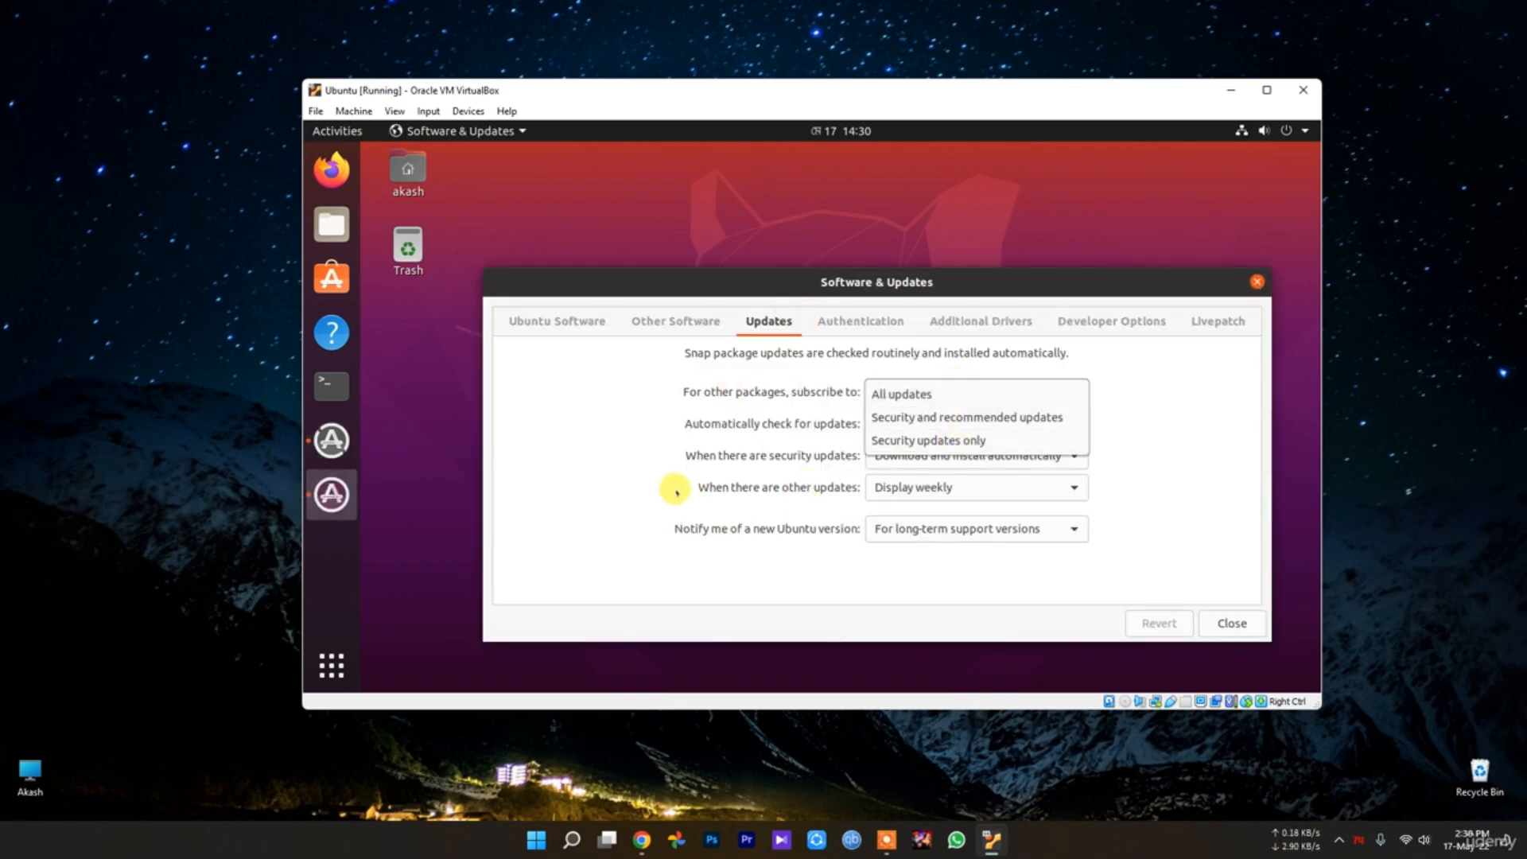
click(933, 393)
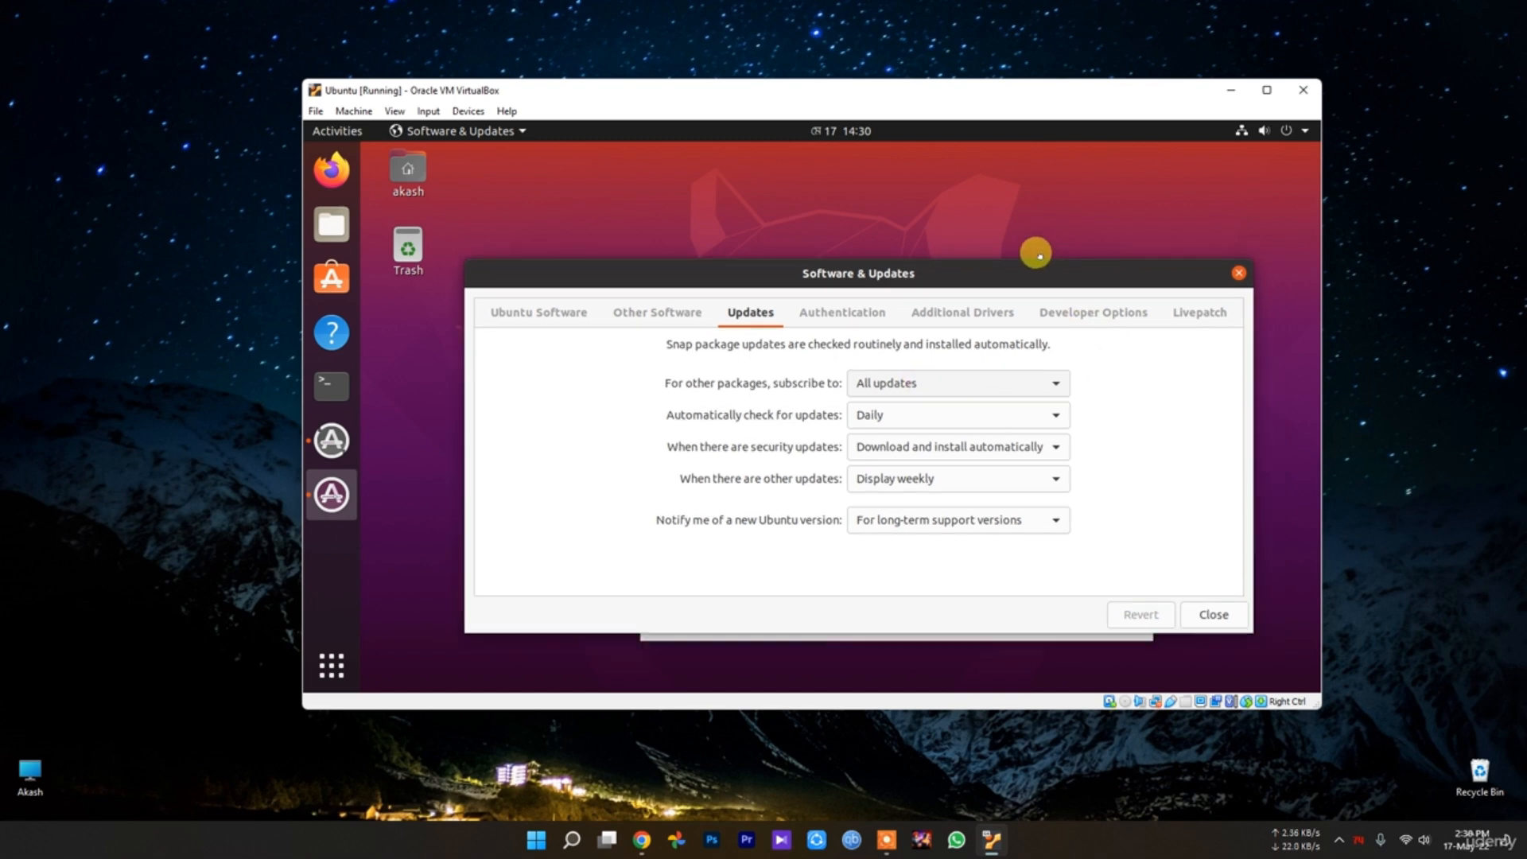
click(995, 403)
click(714, 299)
click(1007, 369)
click(927, 396)
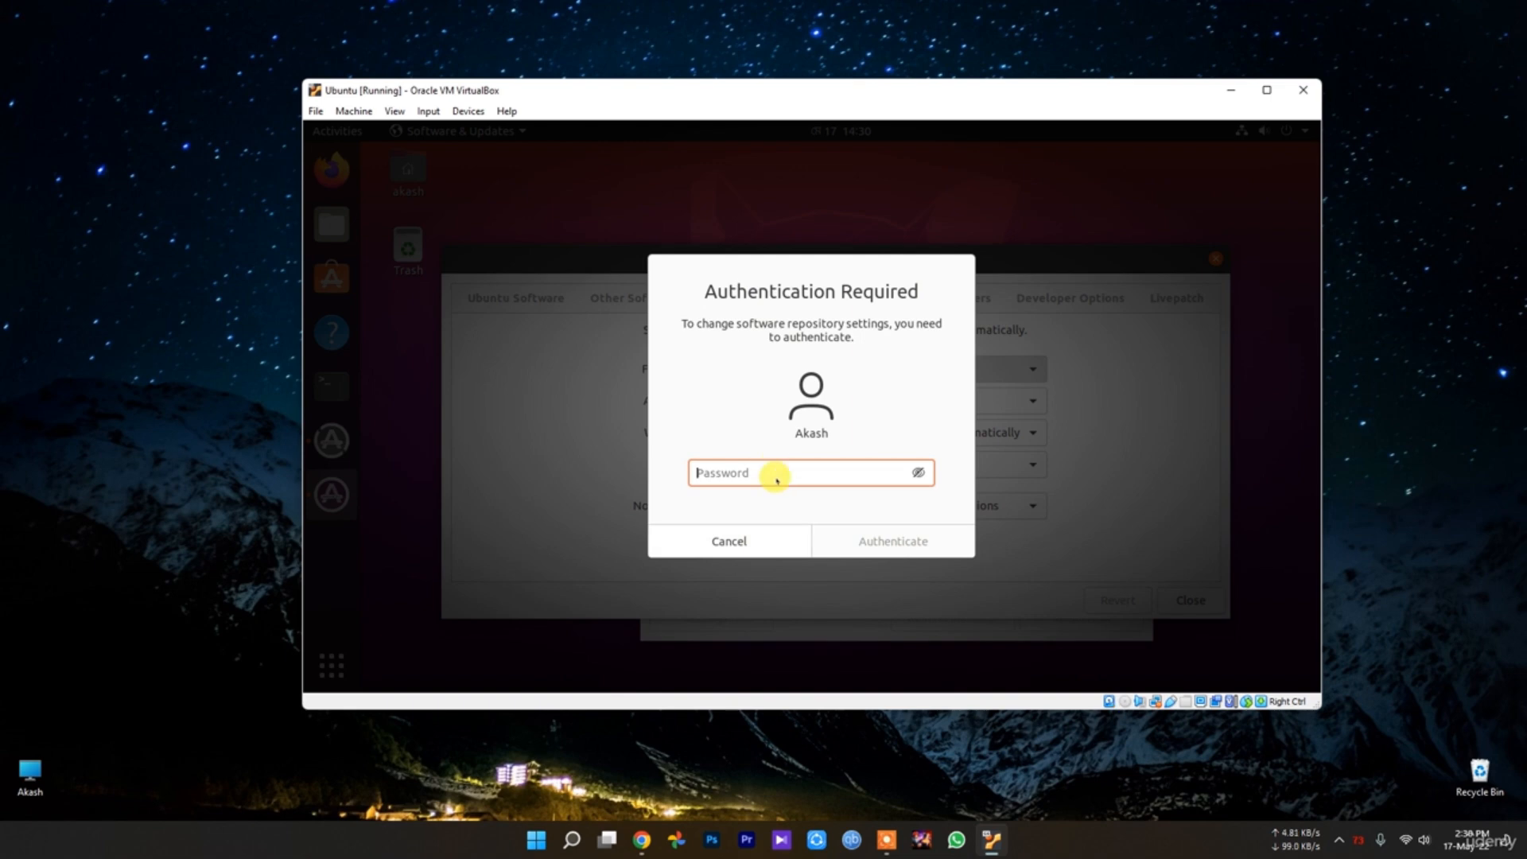
text(*******)
key(Return)
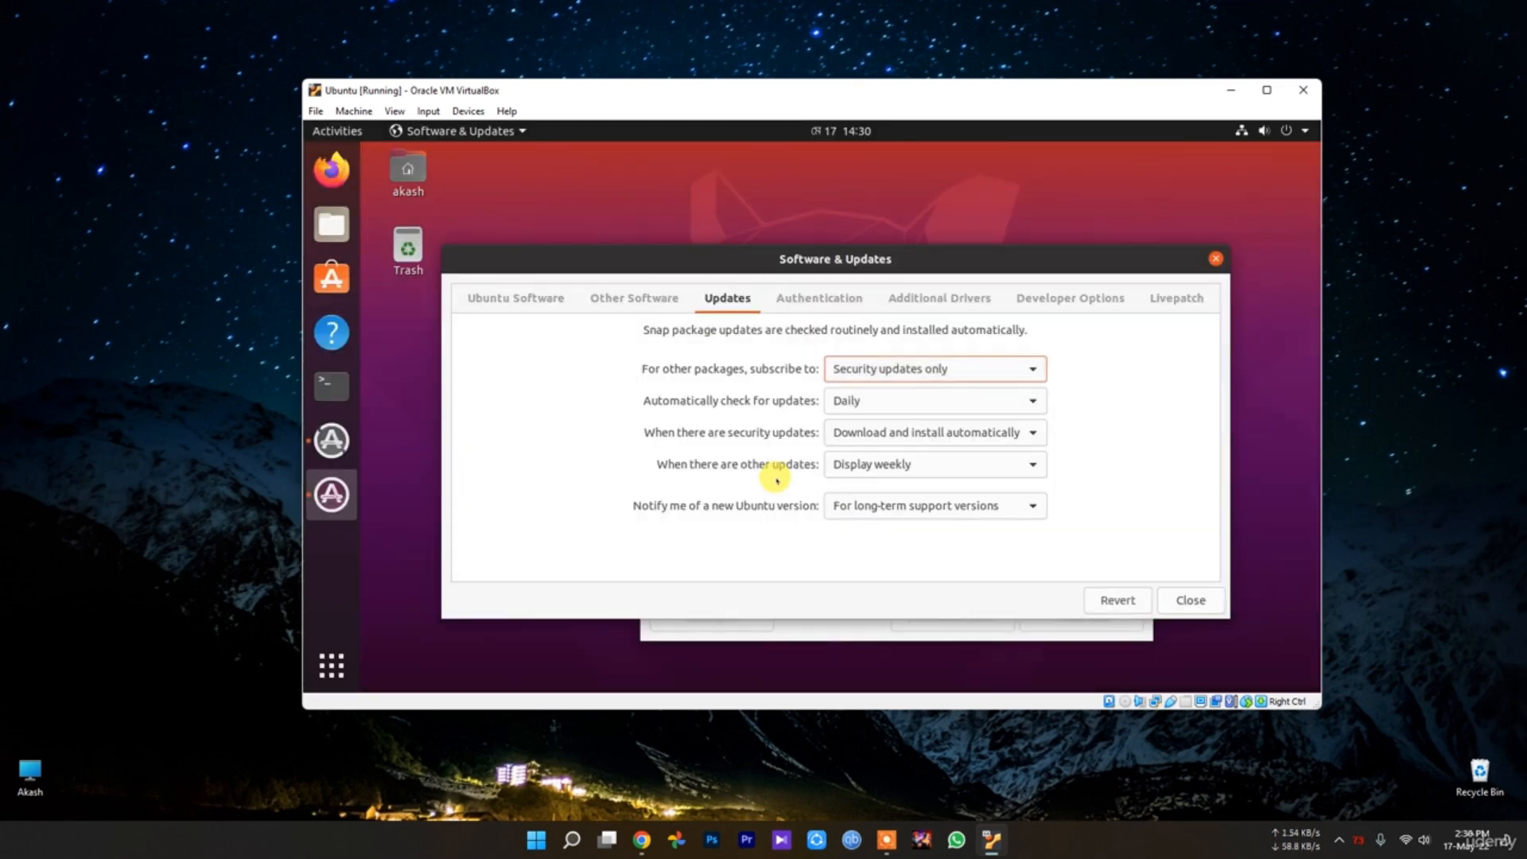
Set the automatic check for updates to Never and the handling of security updates to Display immediately
click(872, 400)
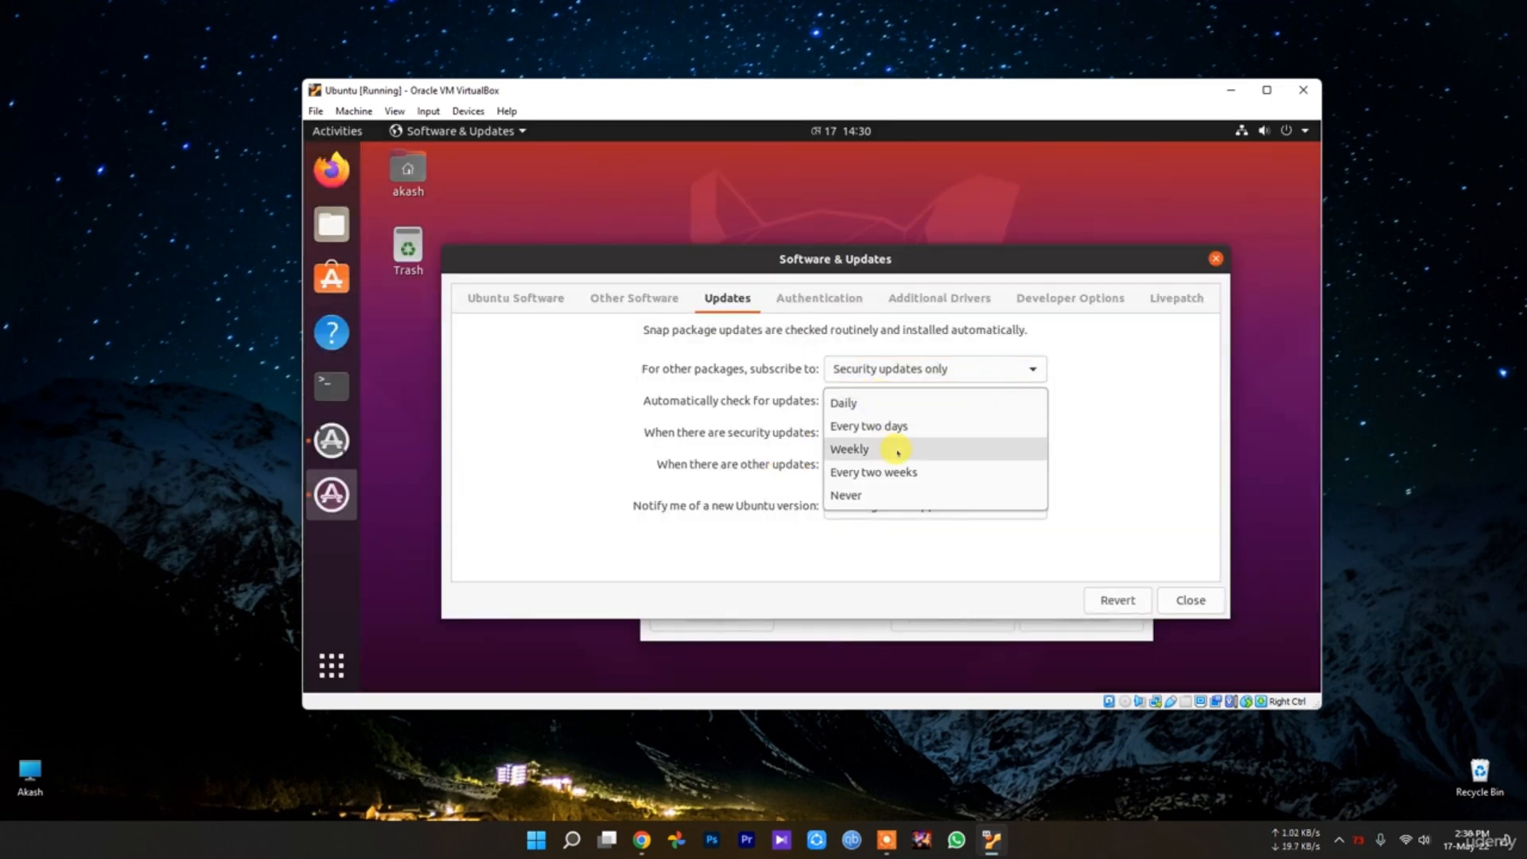
click(904, 494)
click(879, 433)
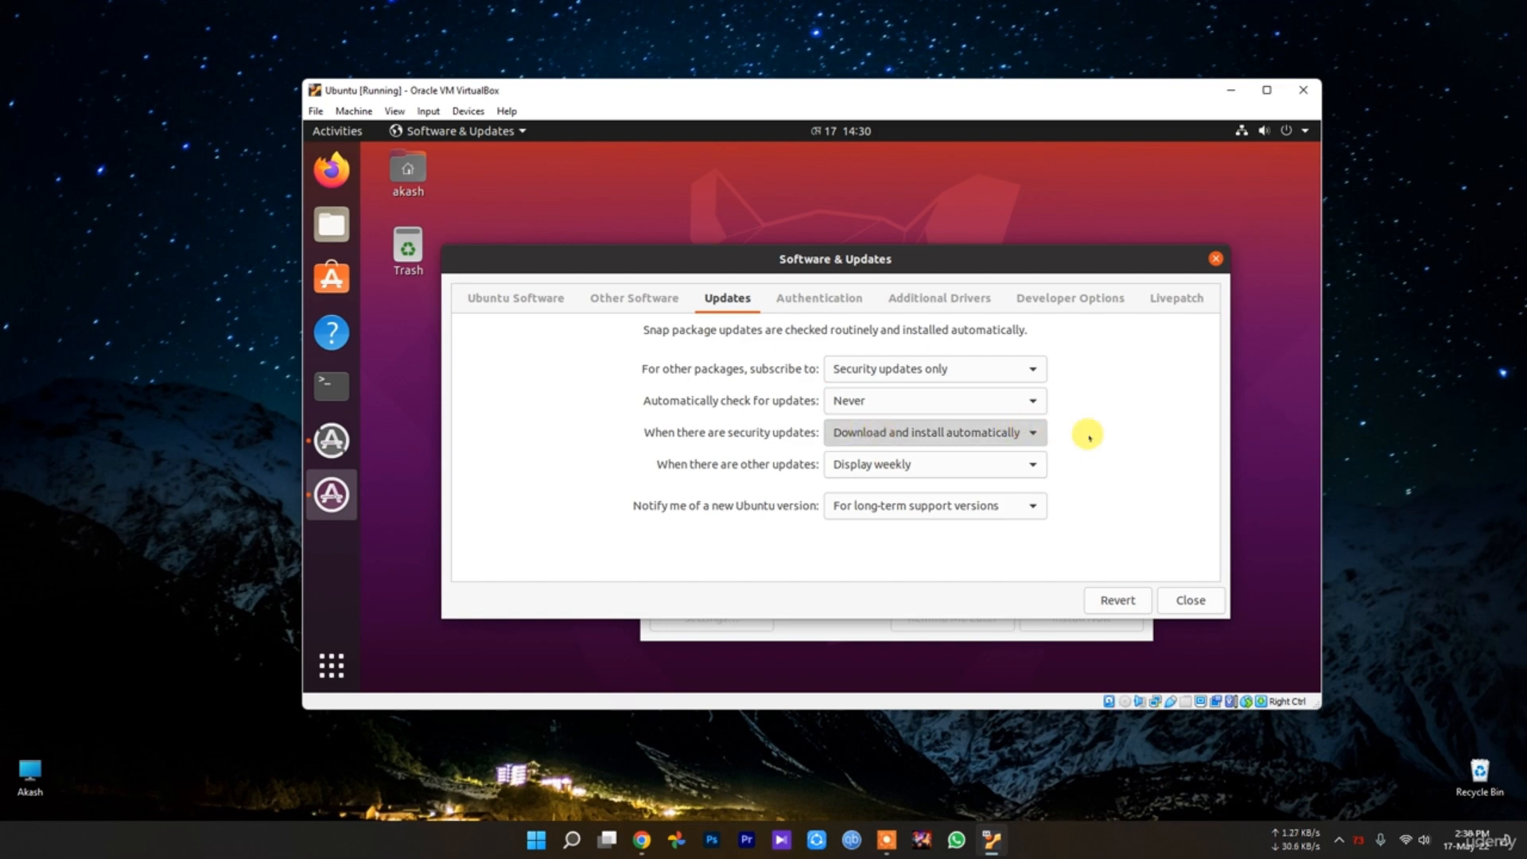
click(1024, 433)
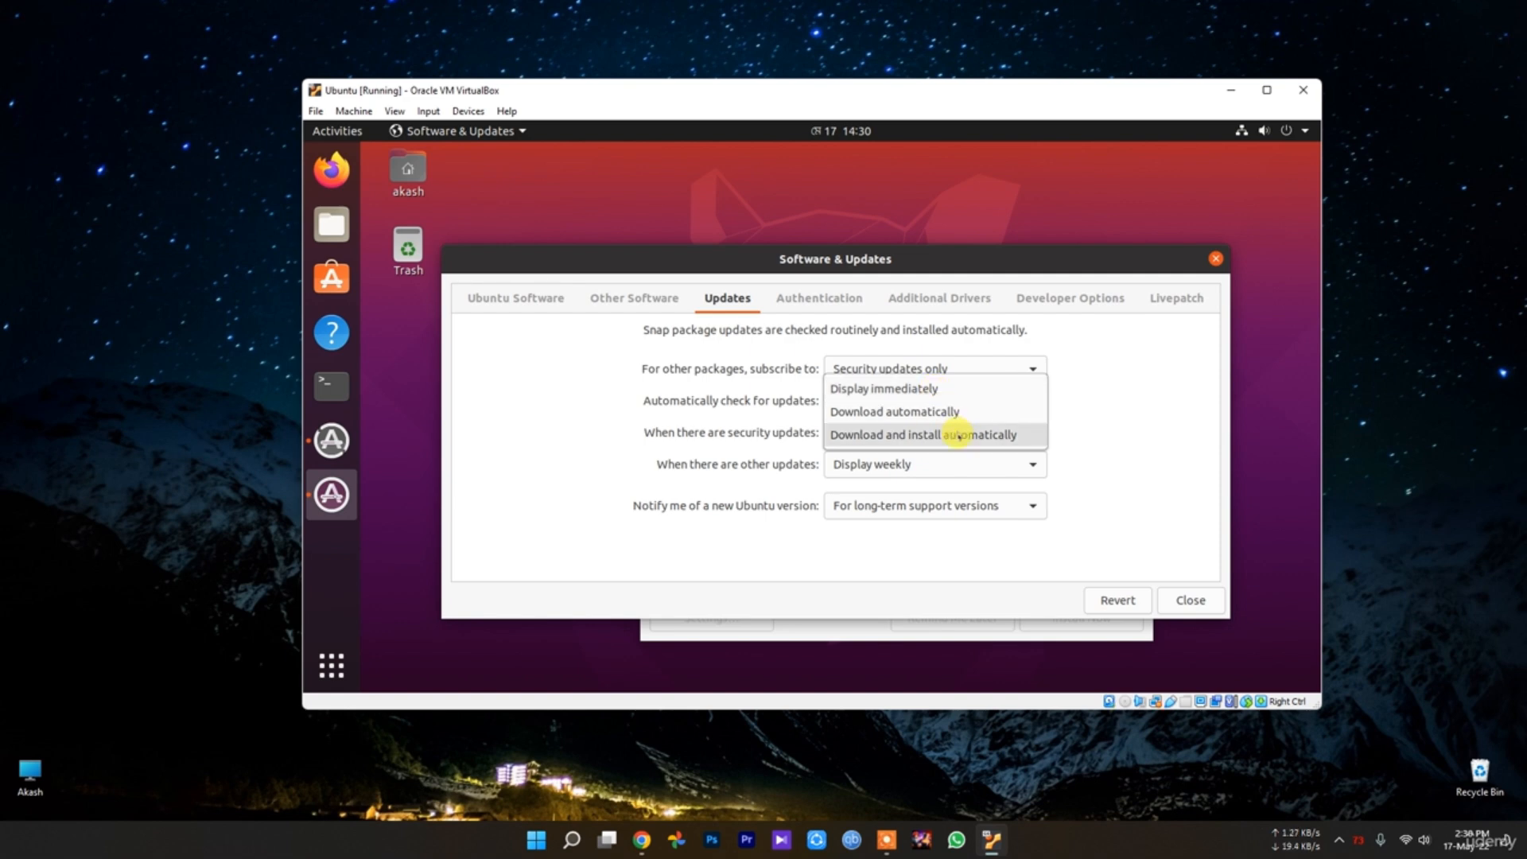
click(933, 390)
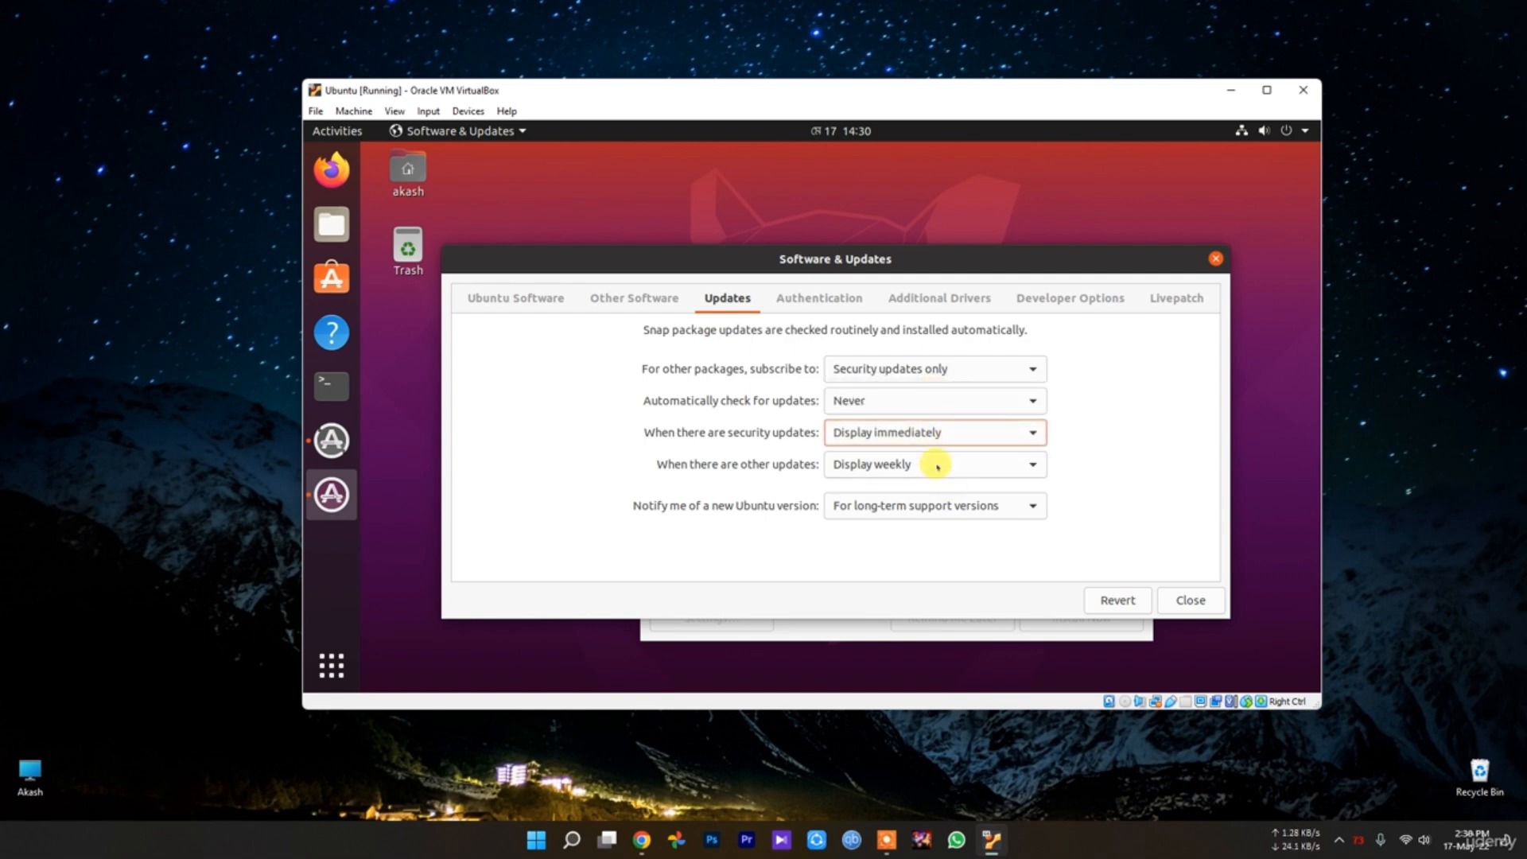
Set other updates to Display every two weeks and the notification of new Ubuntu versions to Never
click(934, 465)
click(940, 489)
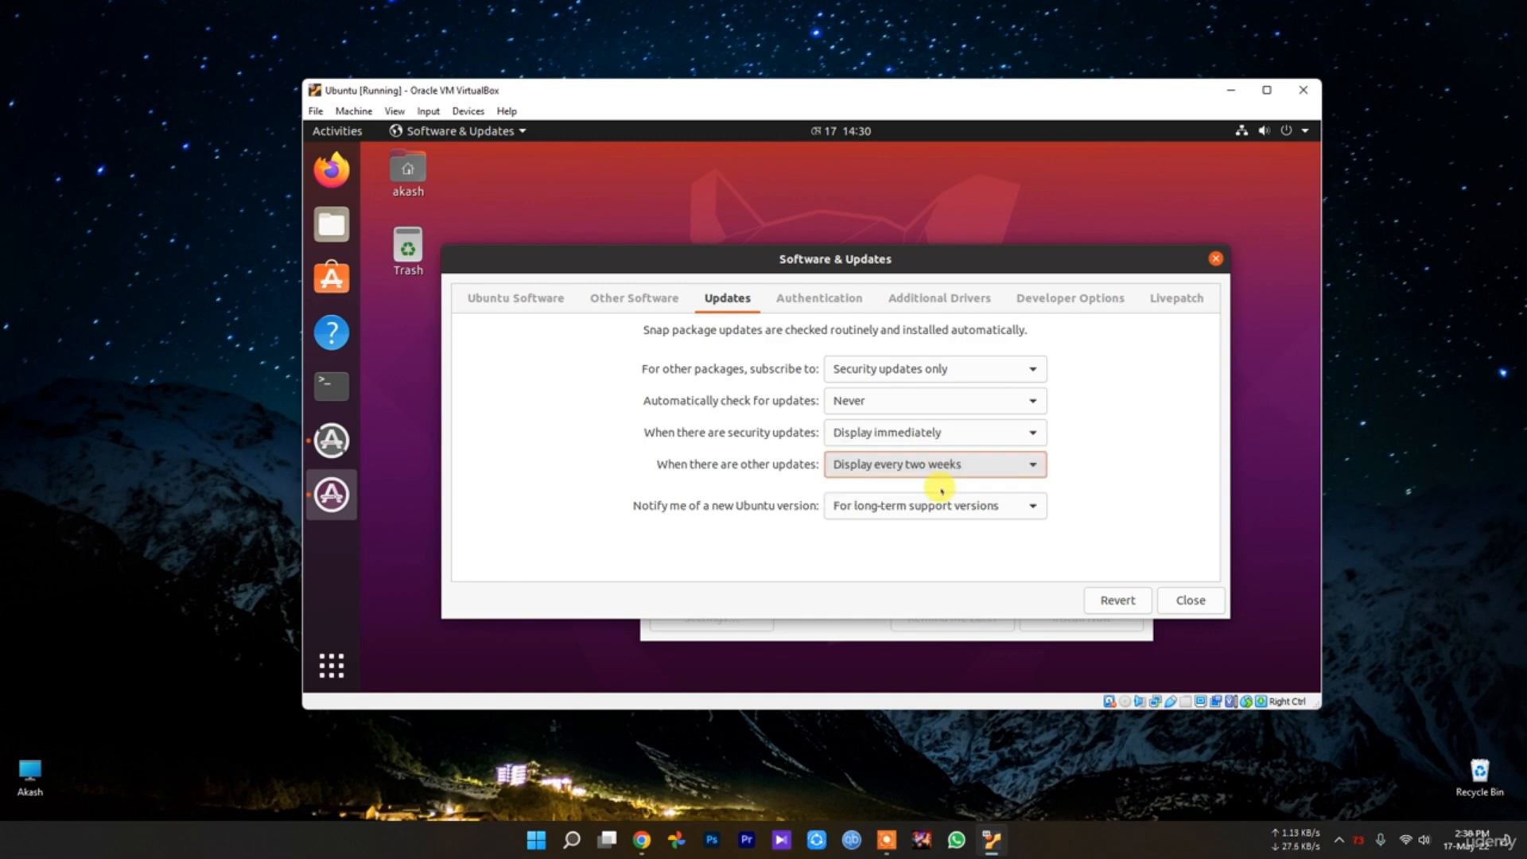
click(928, 506)
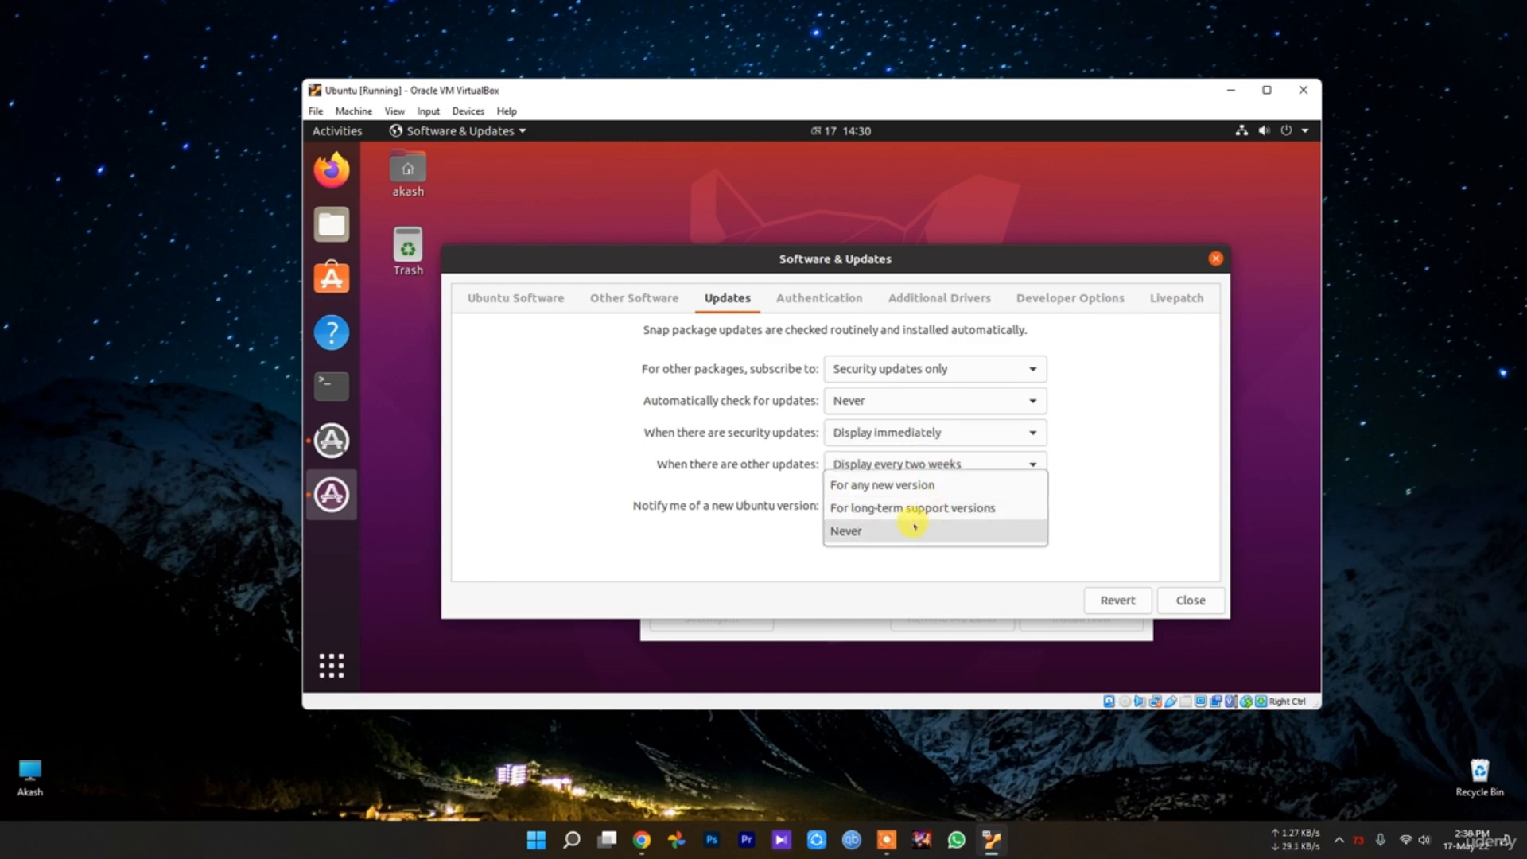
click(915, 531)
Revert the update settings, and close Software & Updates and Software Updater, reloading the information about available software
click(1122, 601)
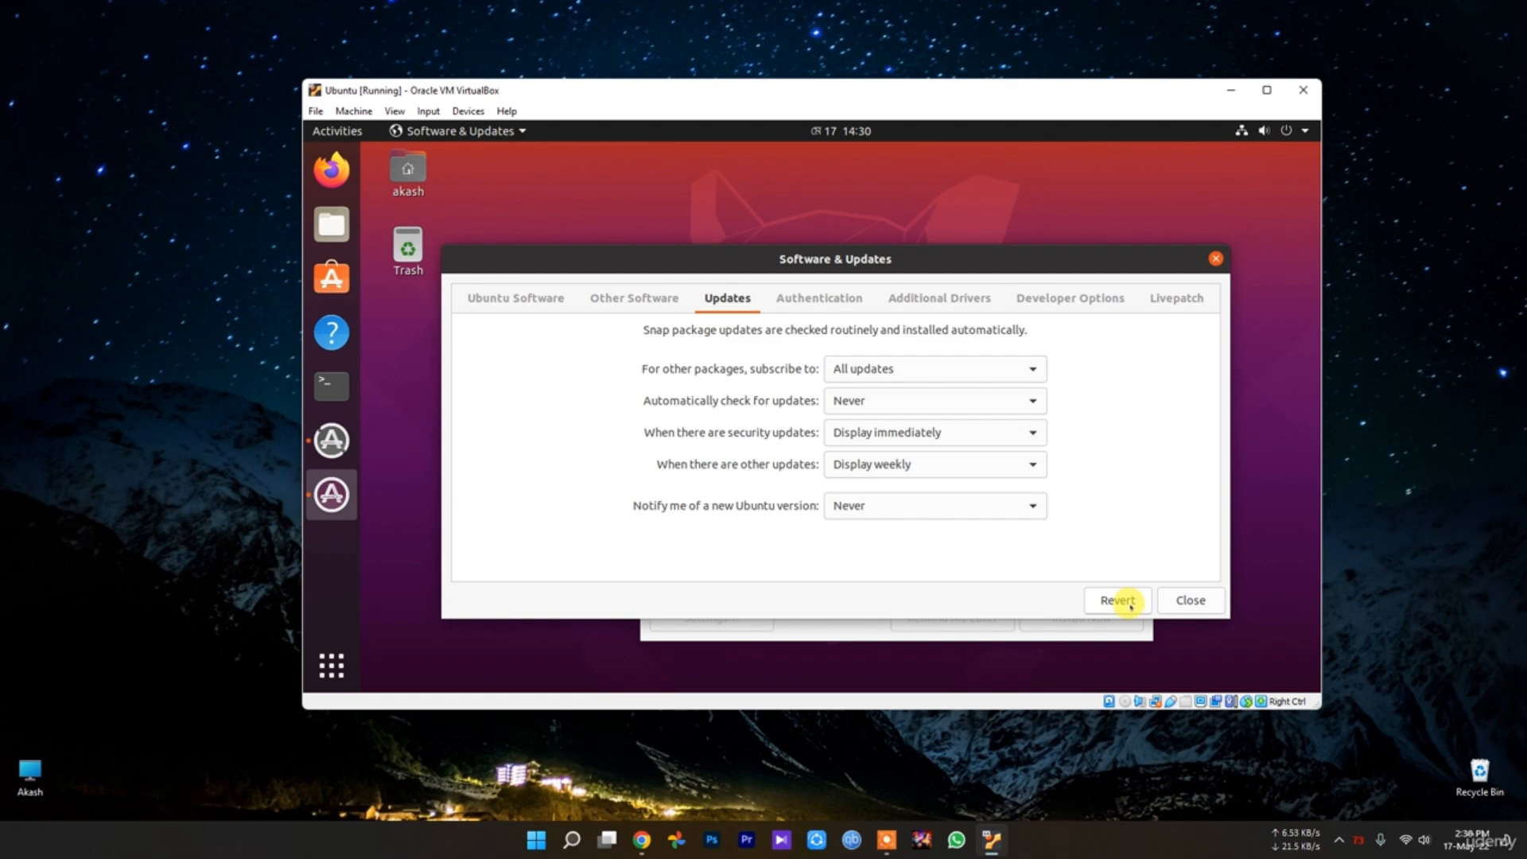
click(1187, 599)
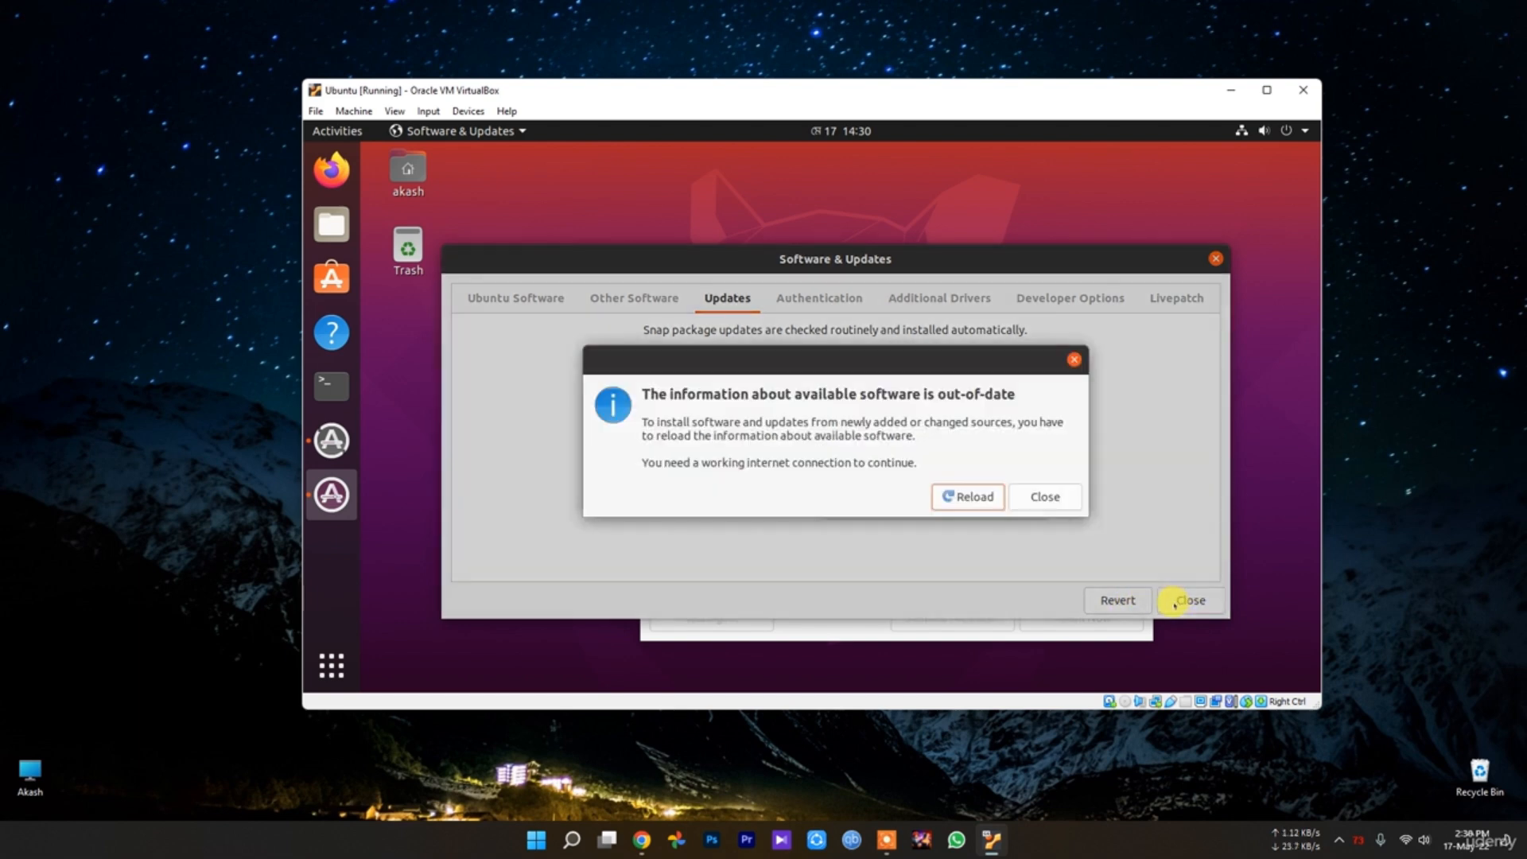
click(969, 499)
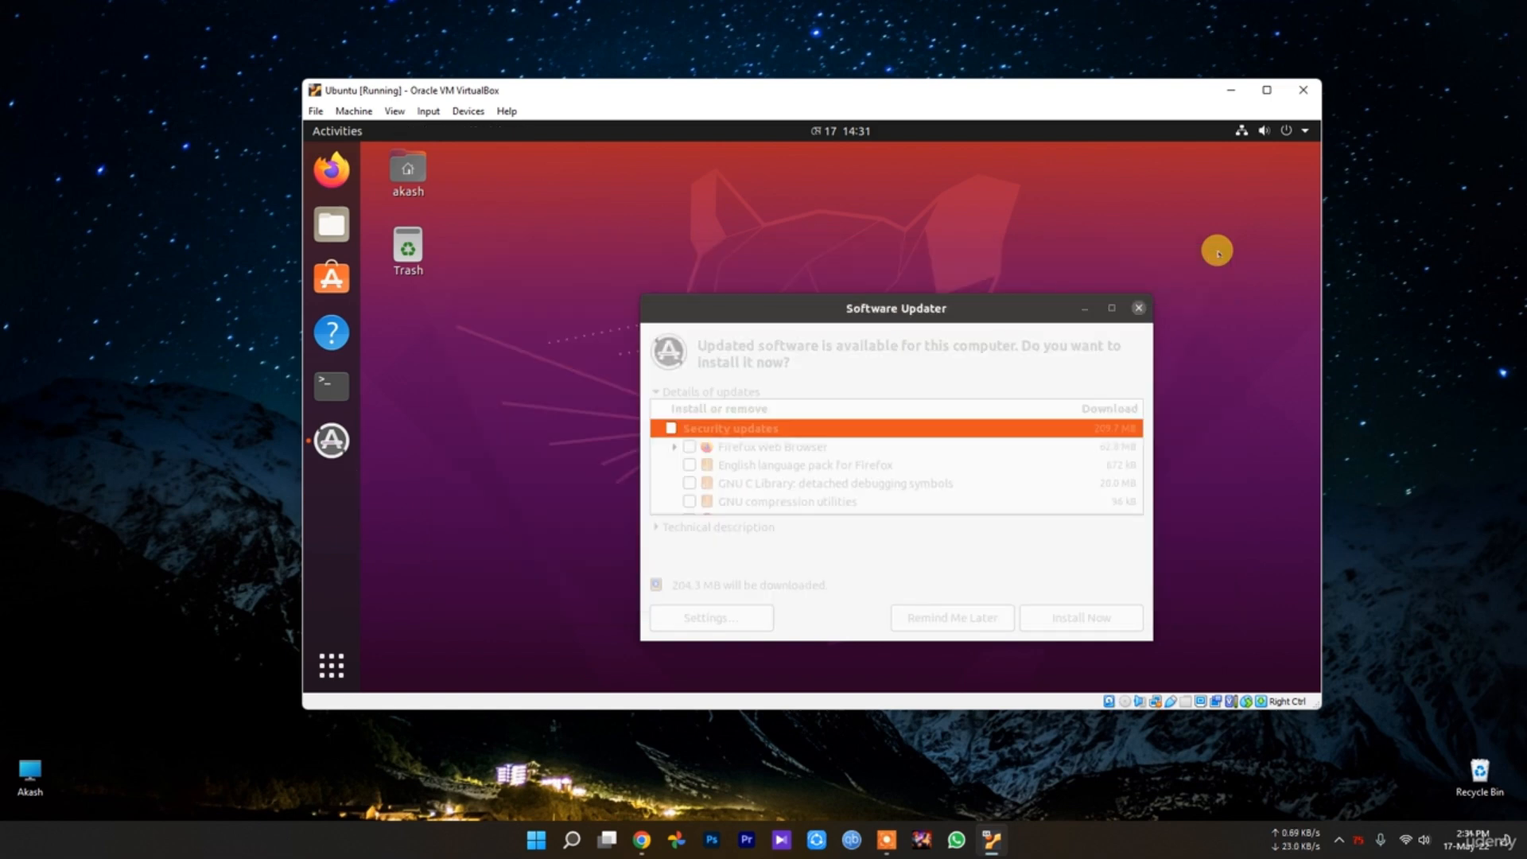
click(1135, 306)
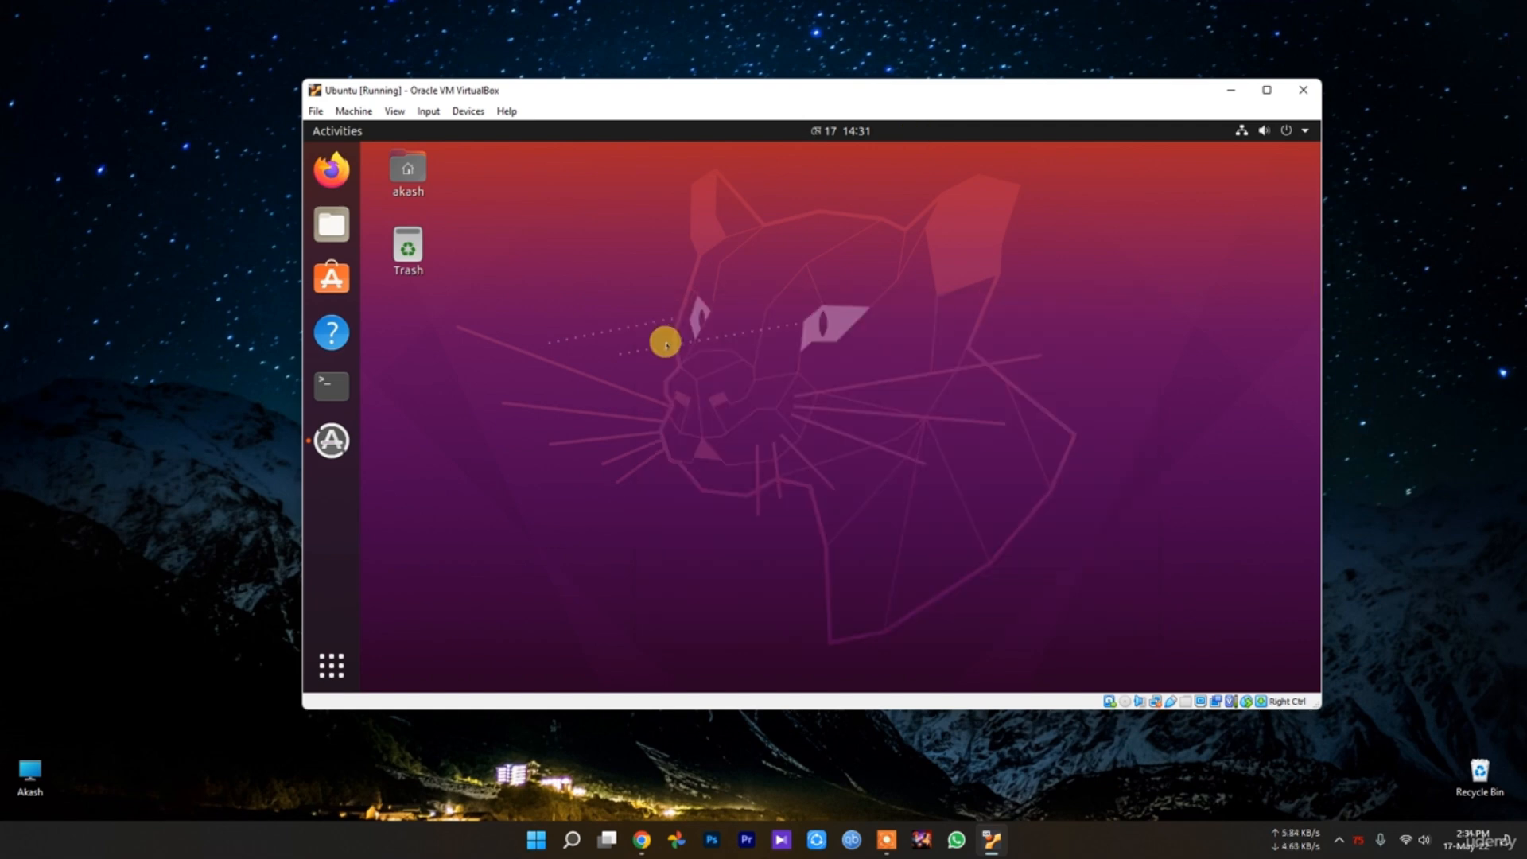
Search the applications for start, examine the additional startup programs in Startup Applications and close it
click(326, 660)
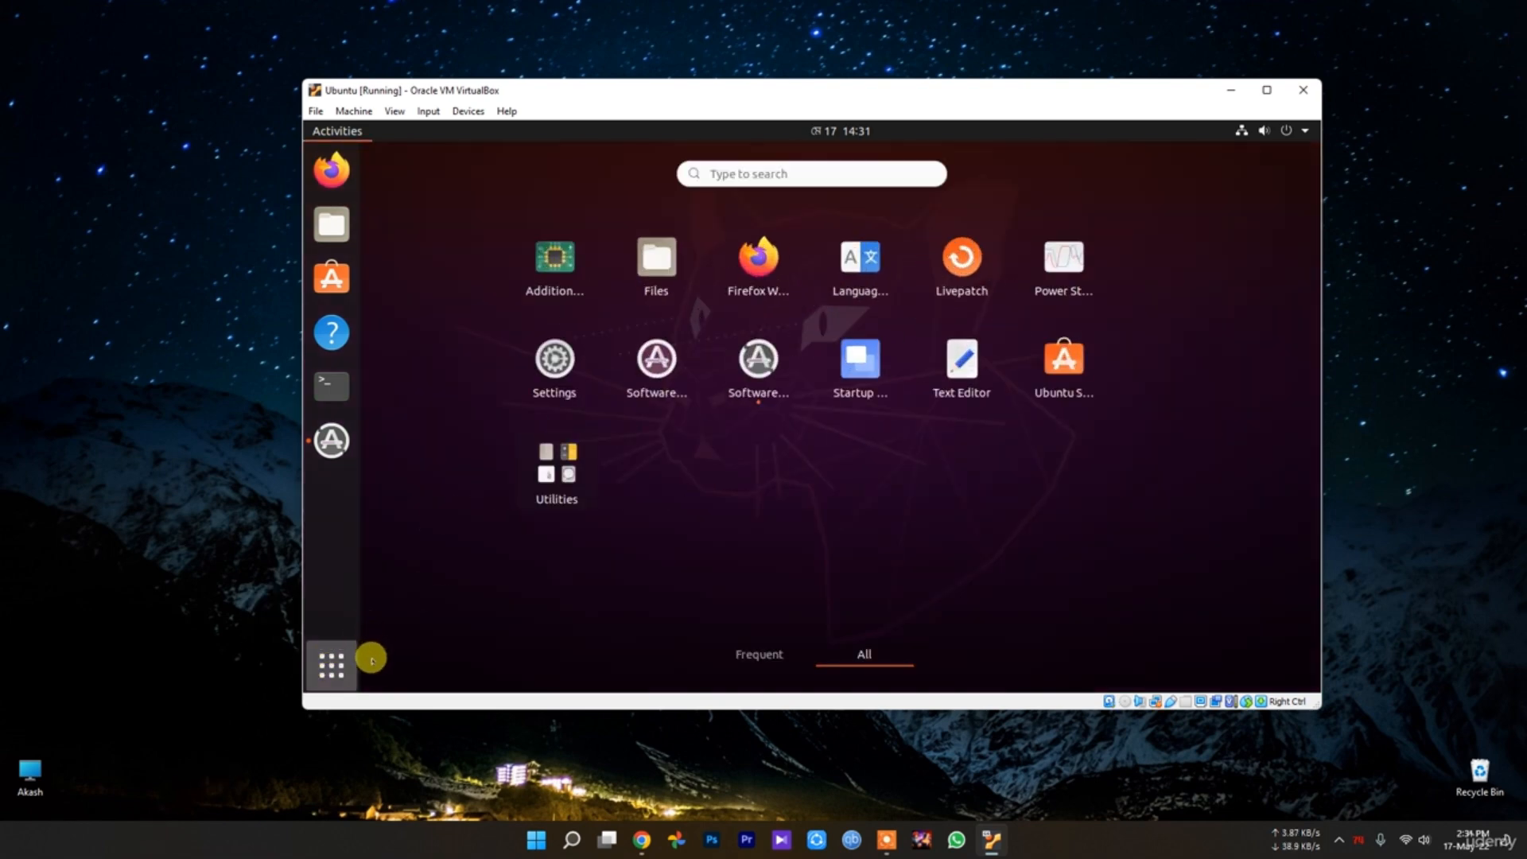
text(start)
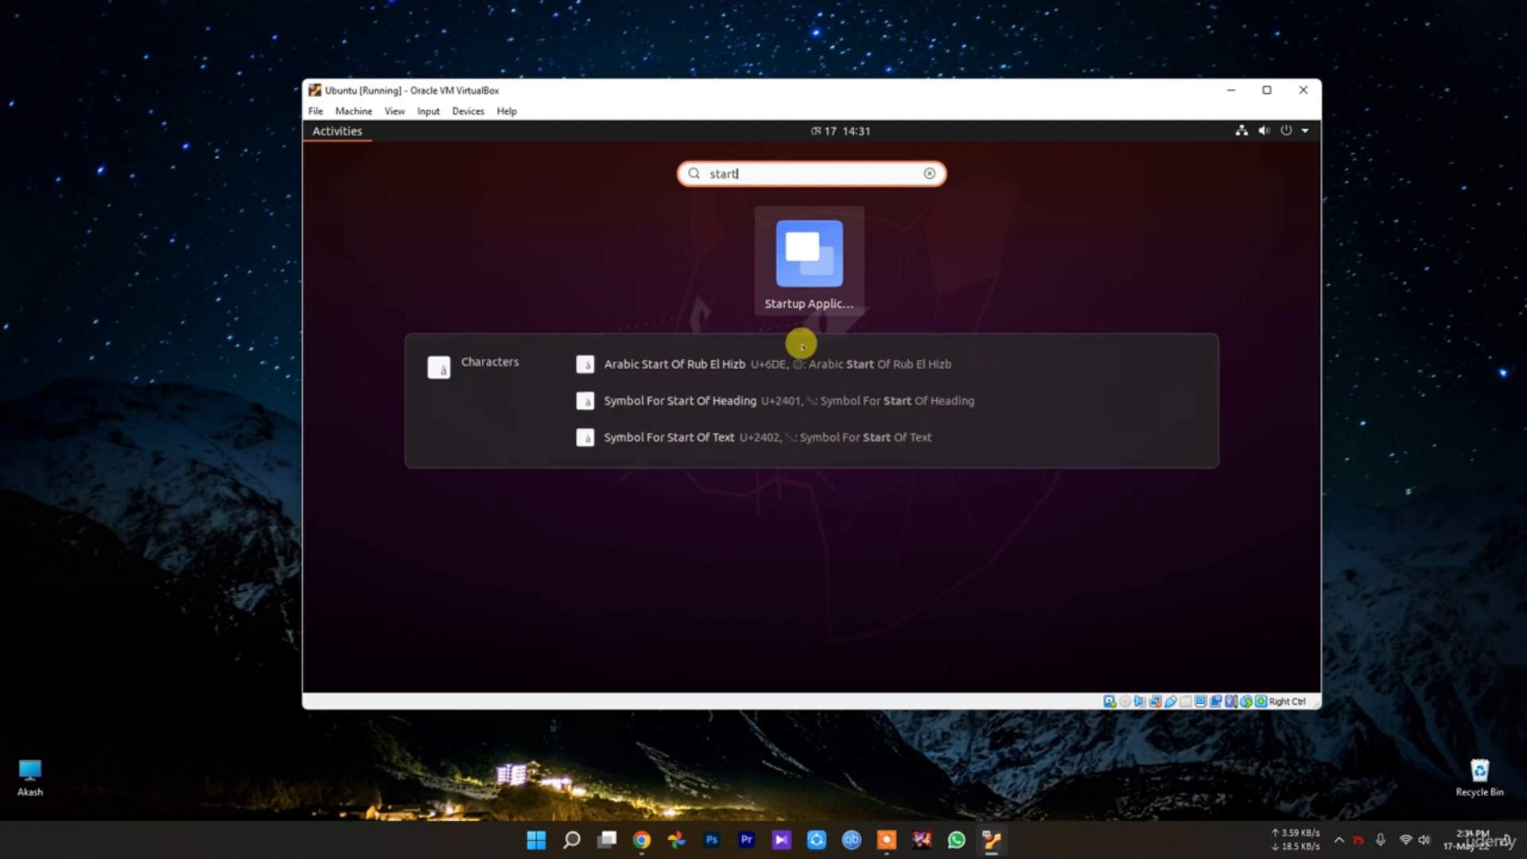
click(765, 242)
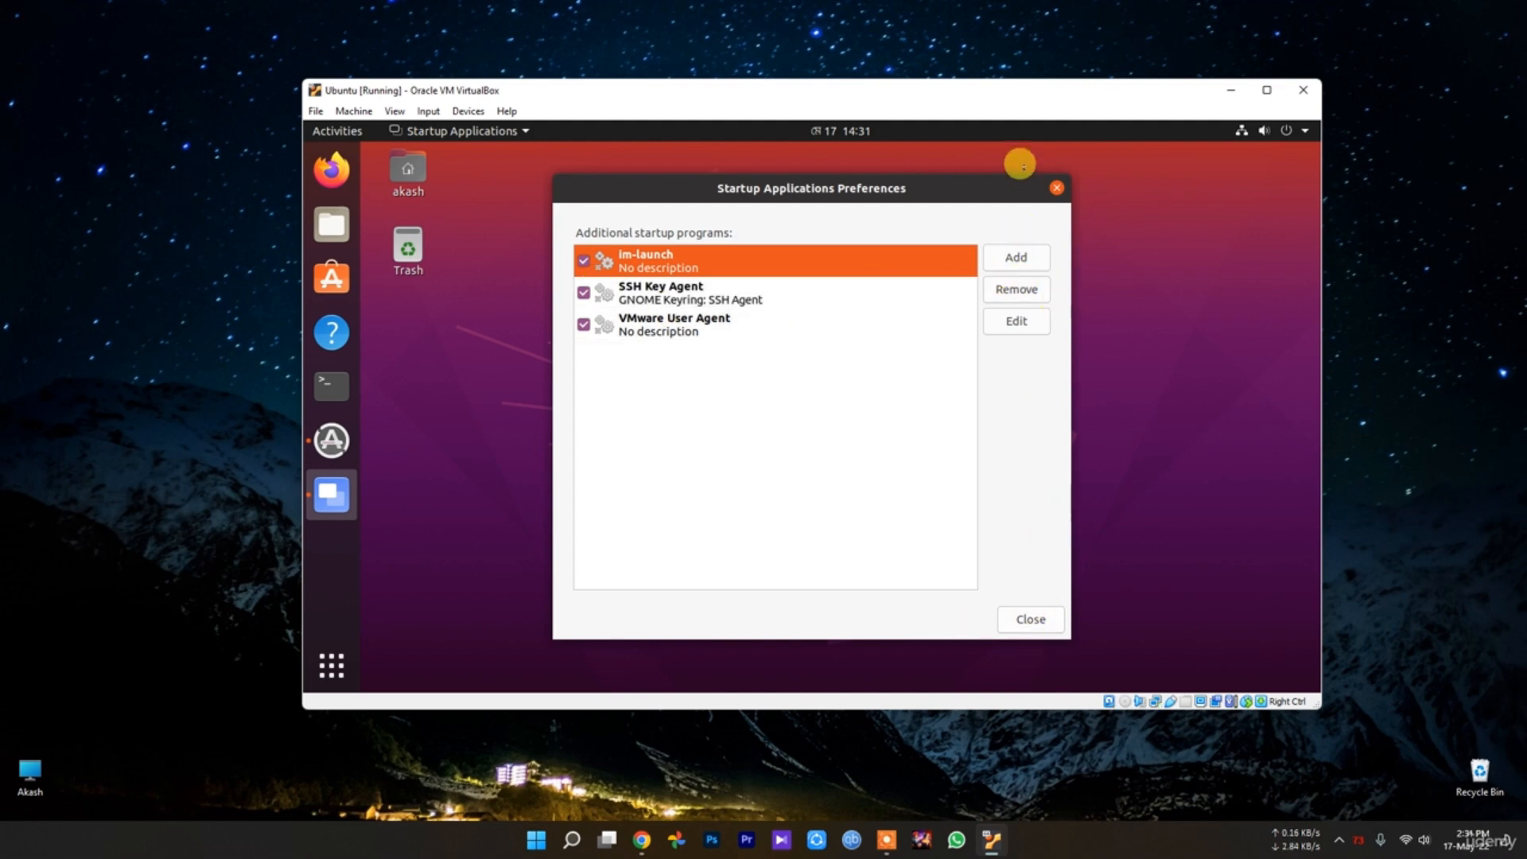
click(1055, 187)
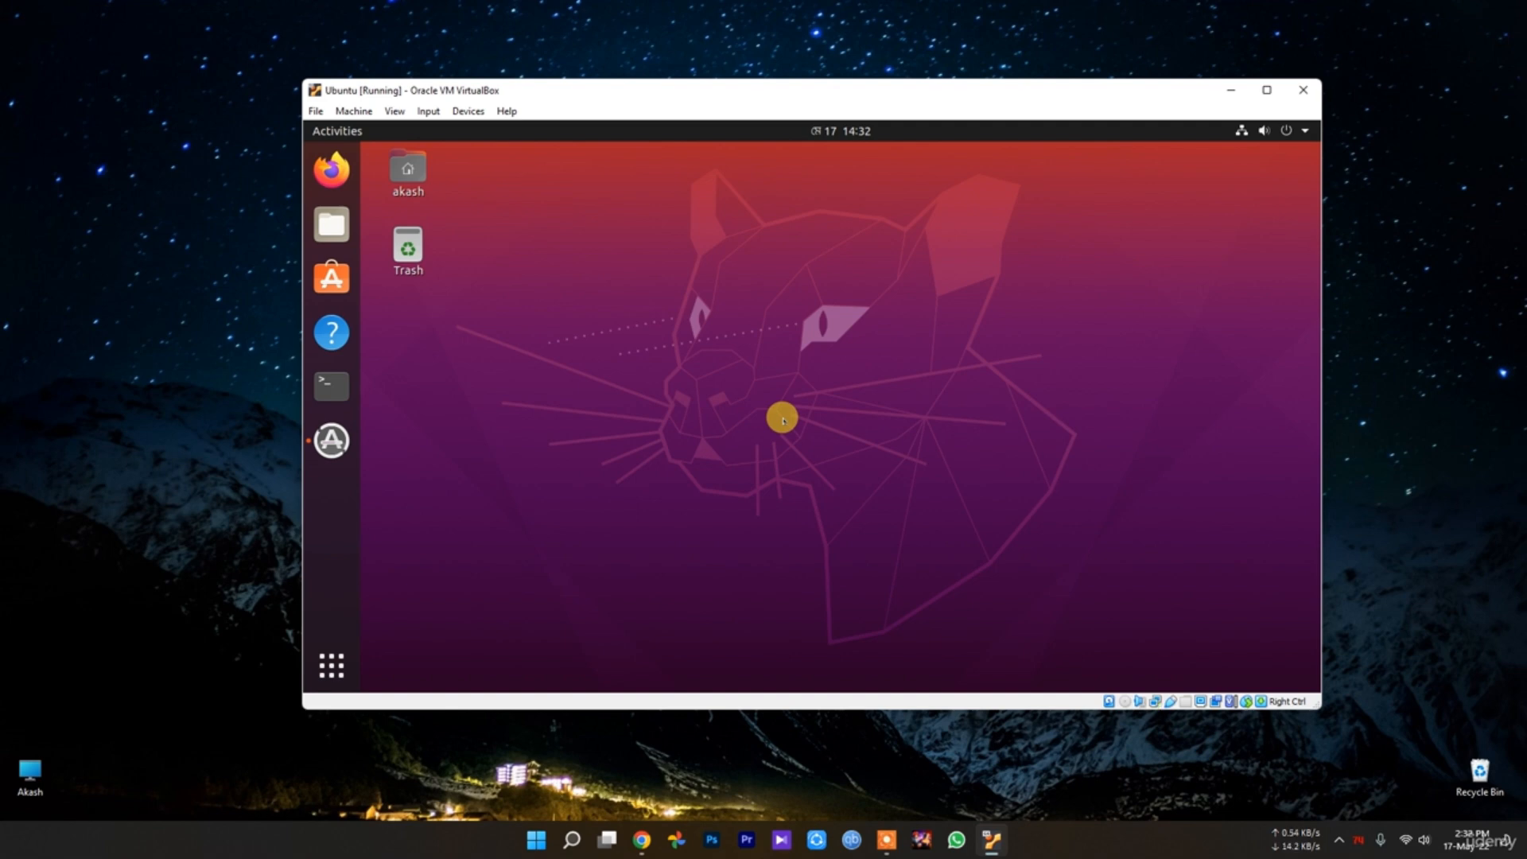
Close the remaining Software Updater, and install preload in a terminal with sudo apt install preload, entering the account password when asked
click(333, 440)
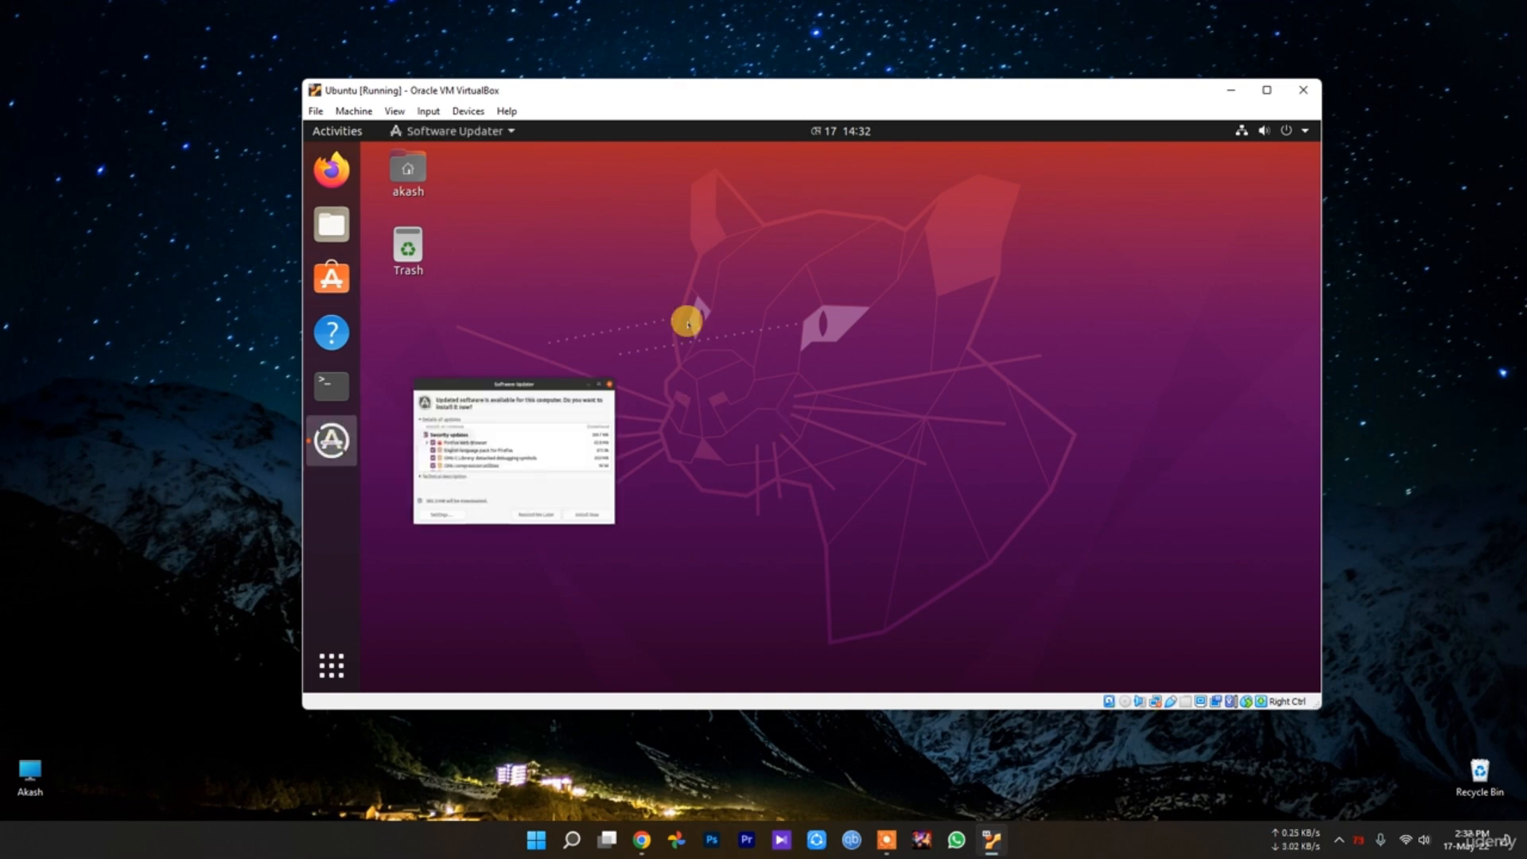
click(1139, 307)
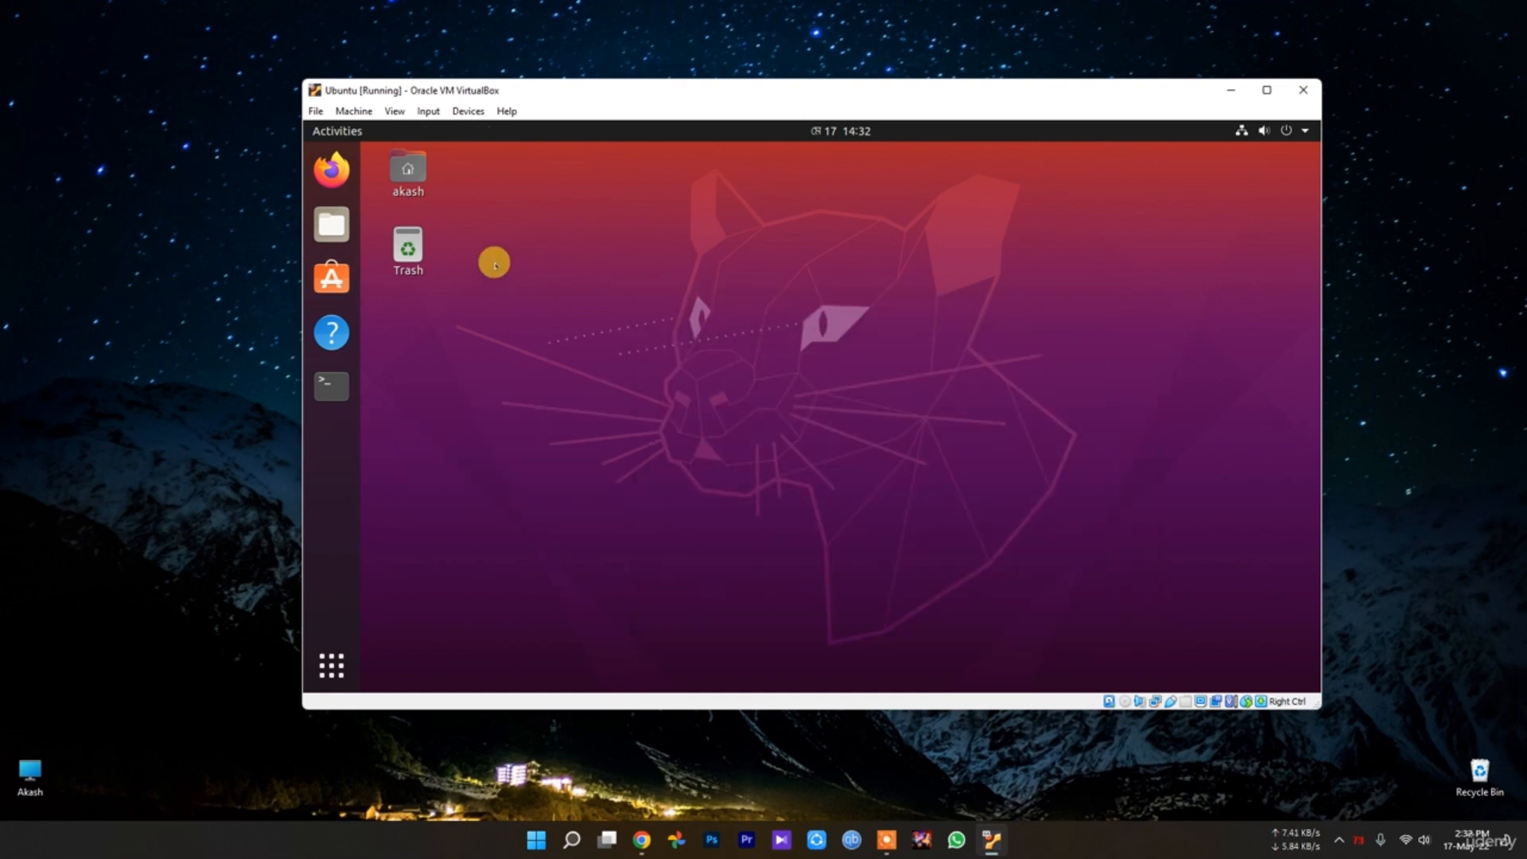
click(355, 380)
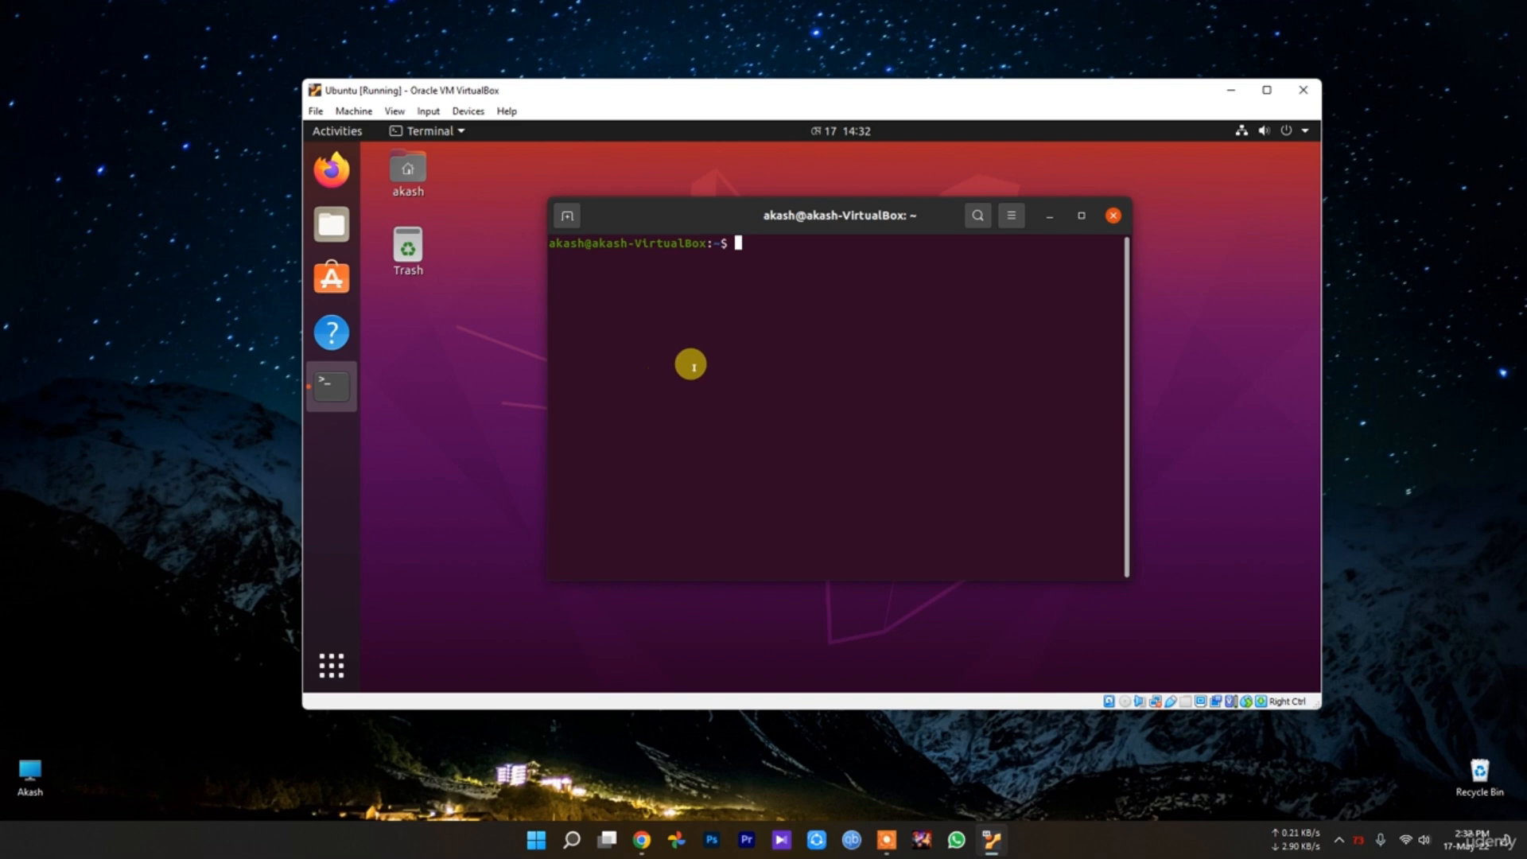
text(sudo )
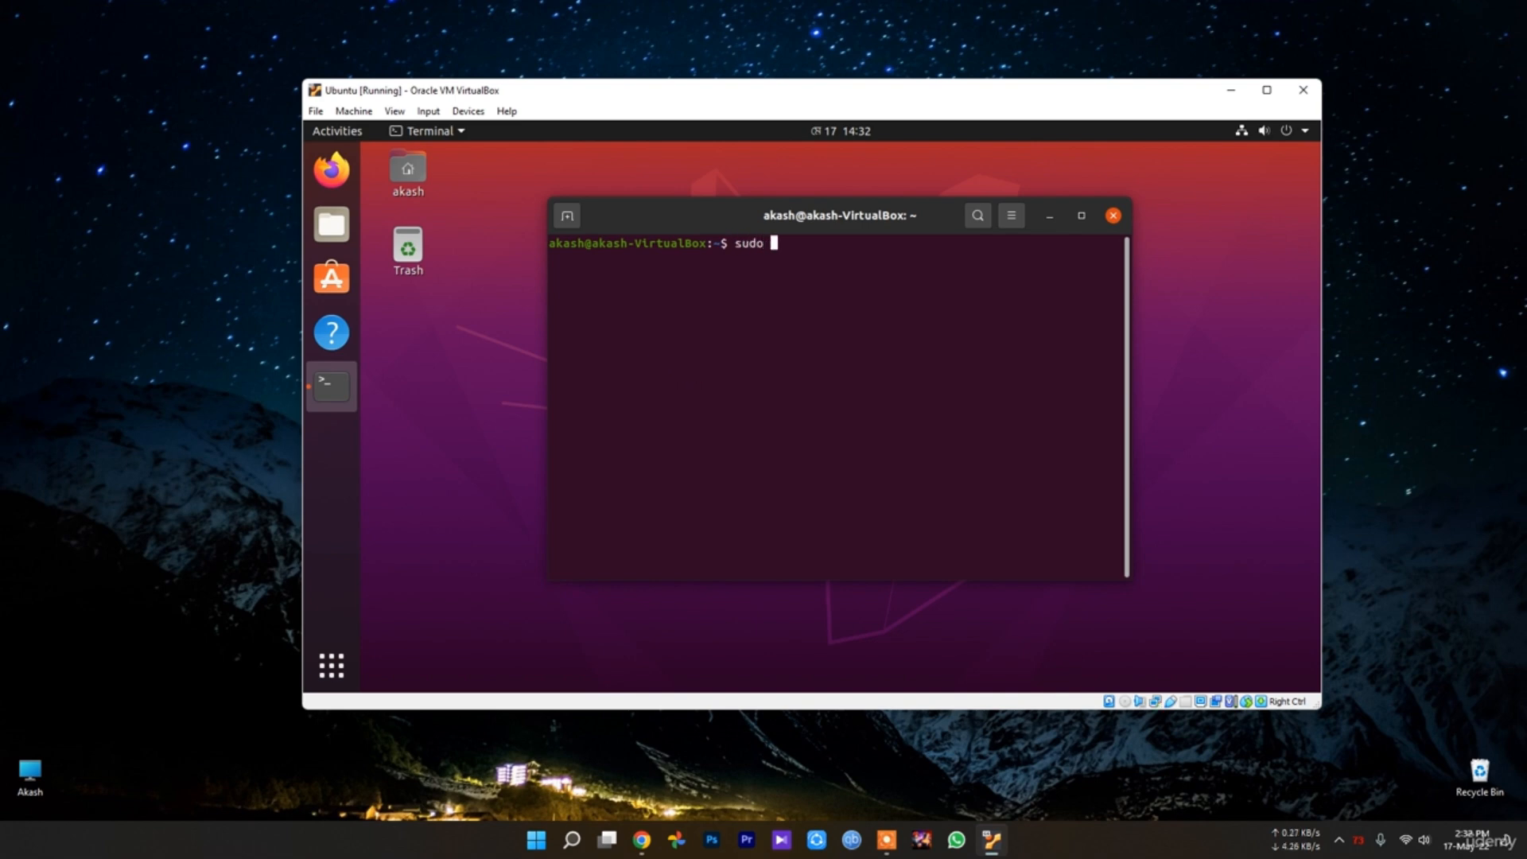
text(apt insta)
text(ll preload)
key(Return)
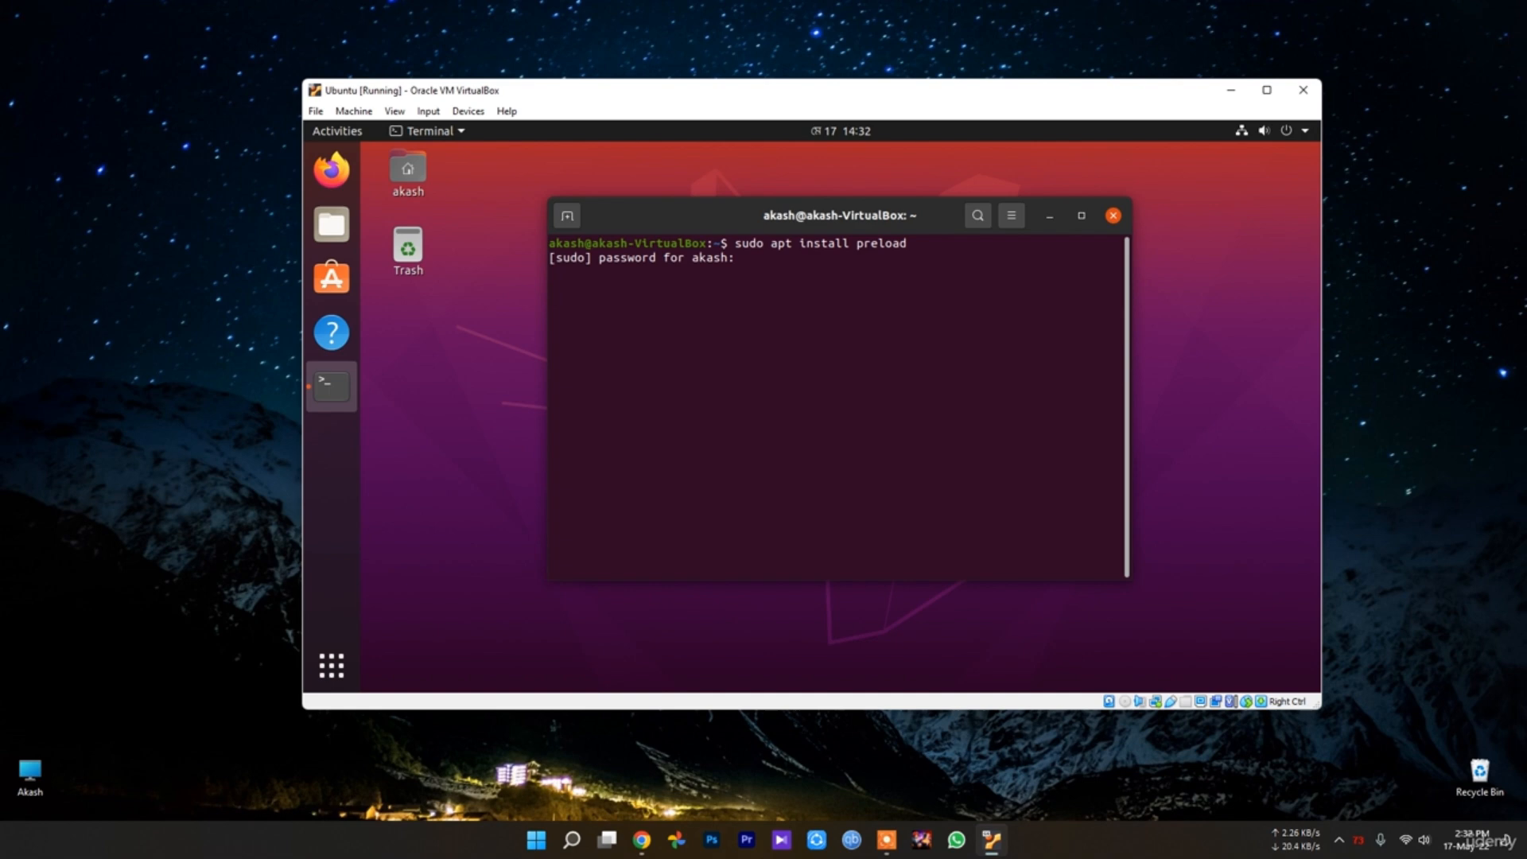
key(Return)
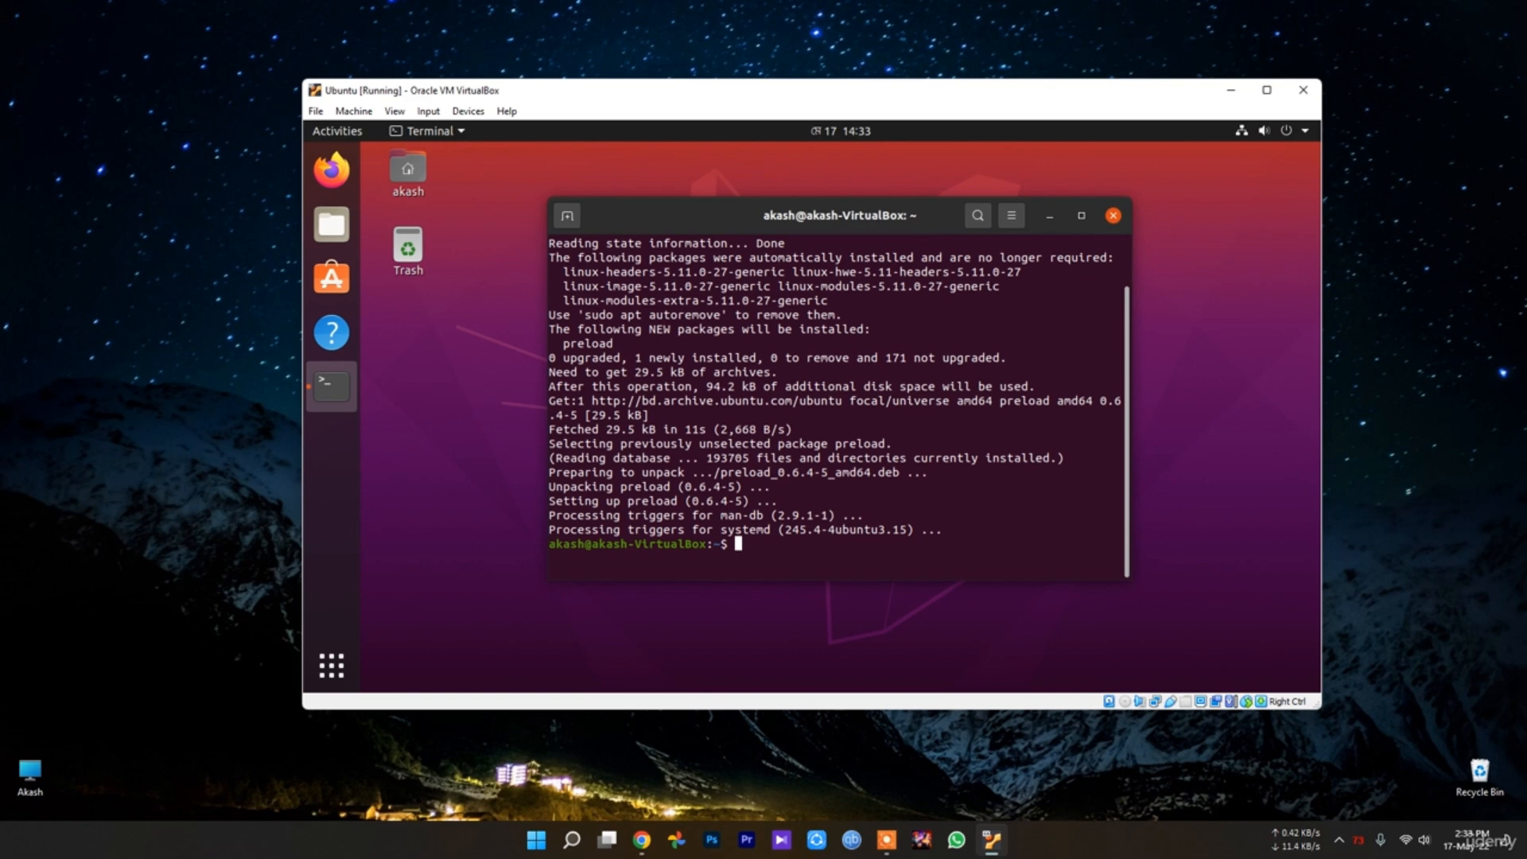
click(1113, 216)
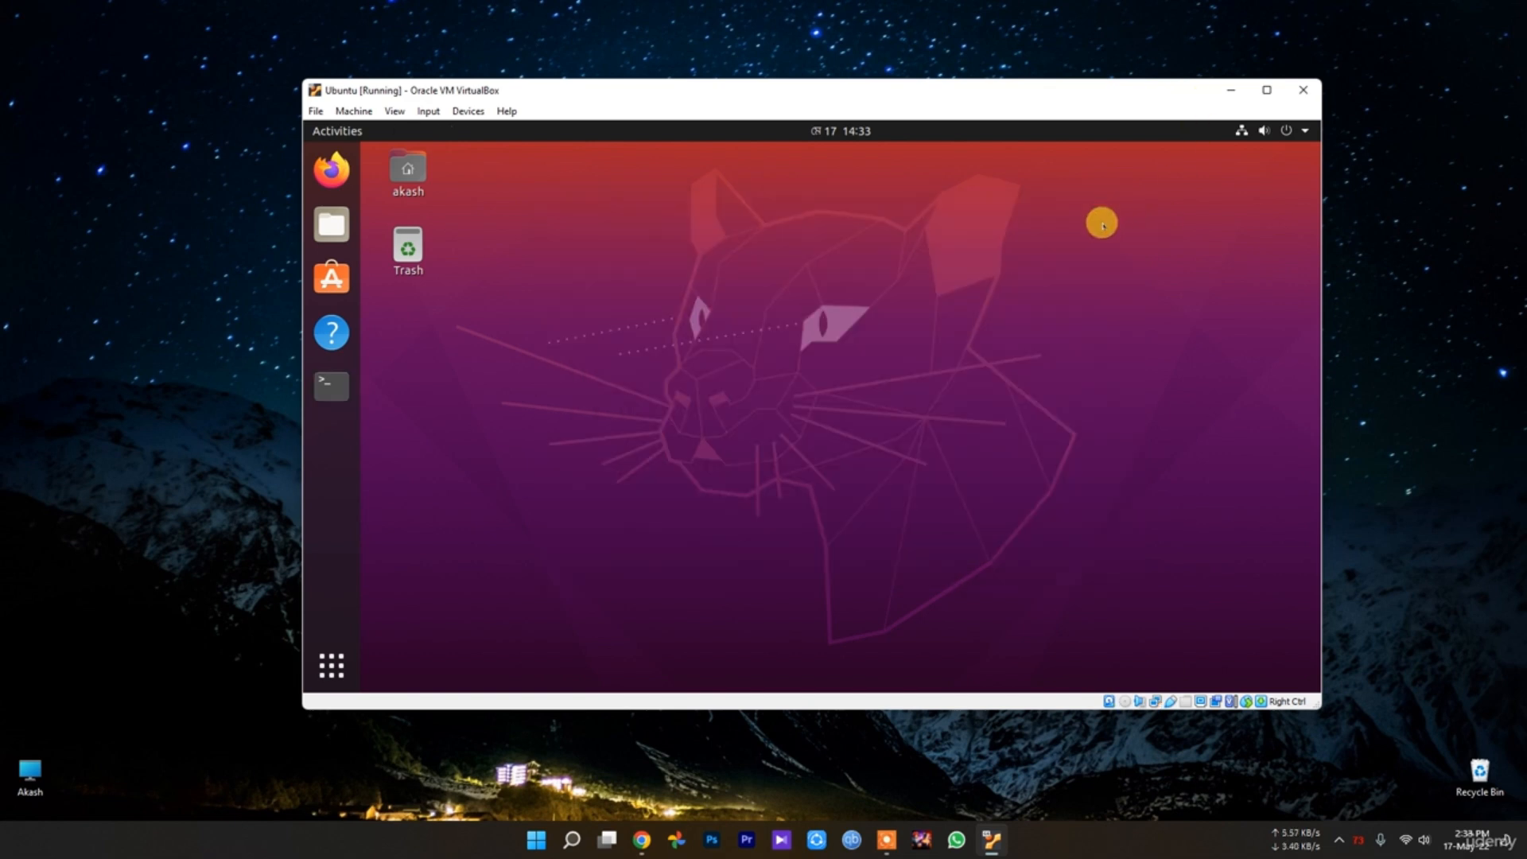
Open the Ubuntu Settings and examine the programs listed in the Applications section
click(328, 663)
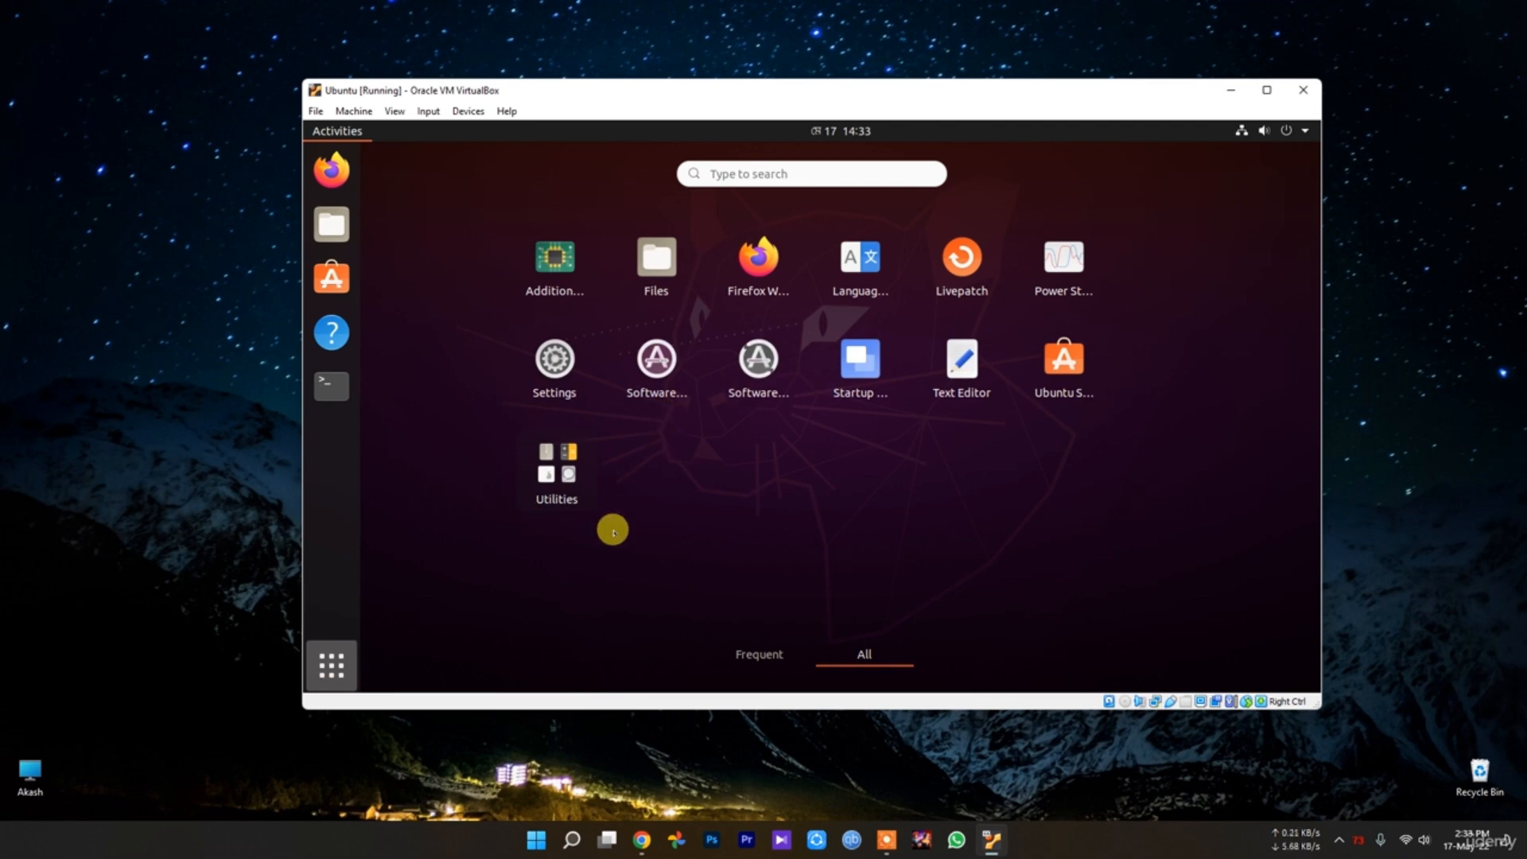
click(550, 356)
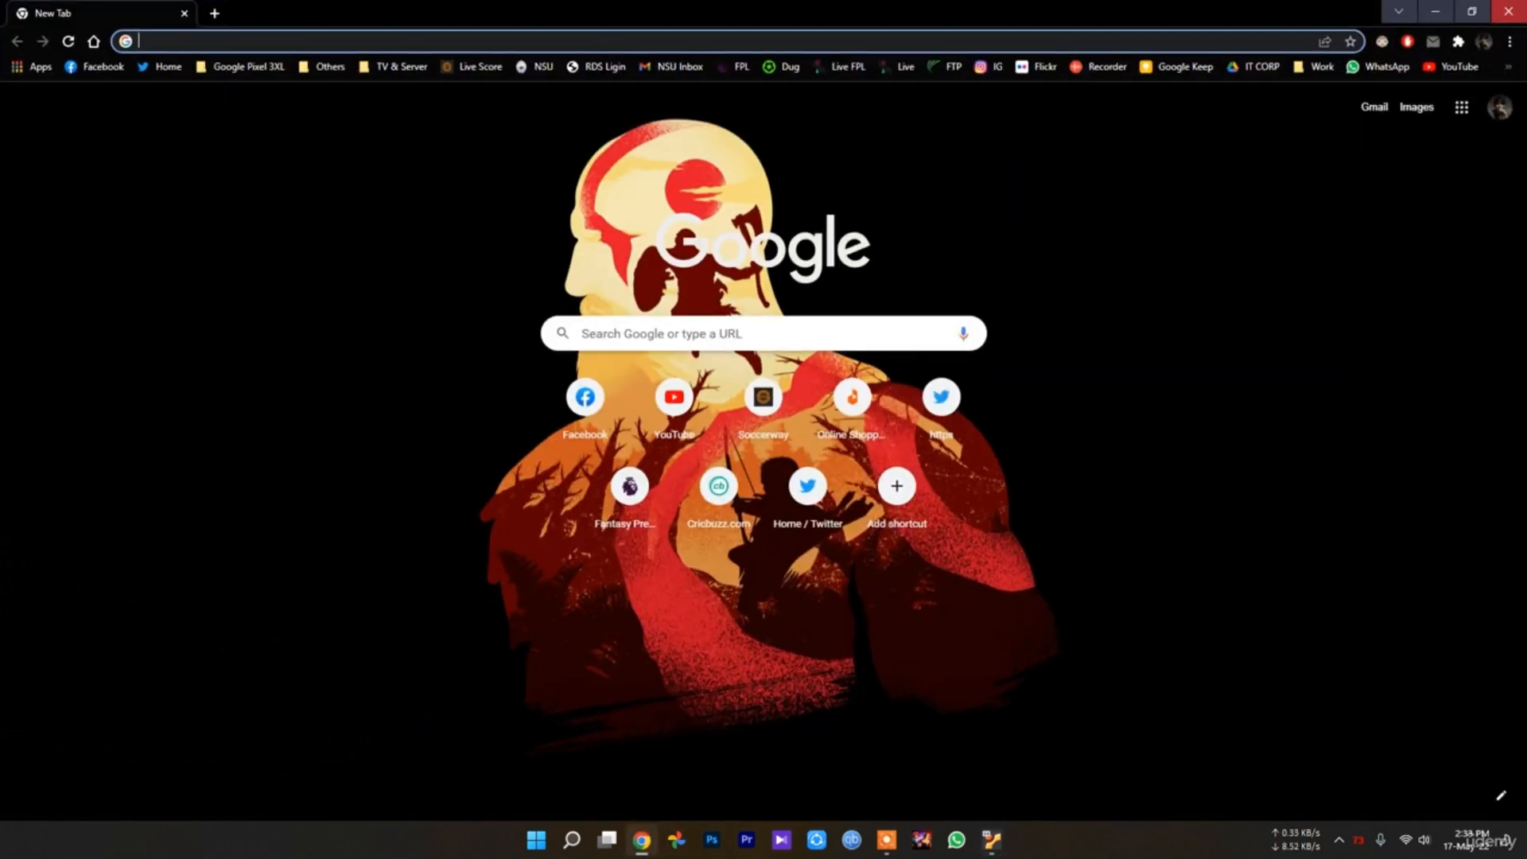
scroll(443, 501, down, 10)
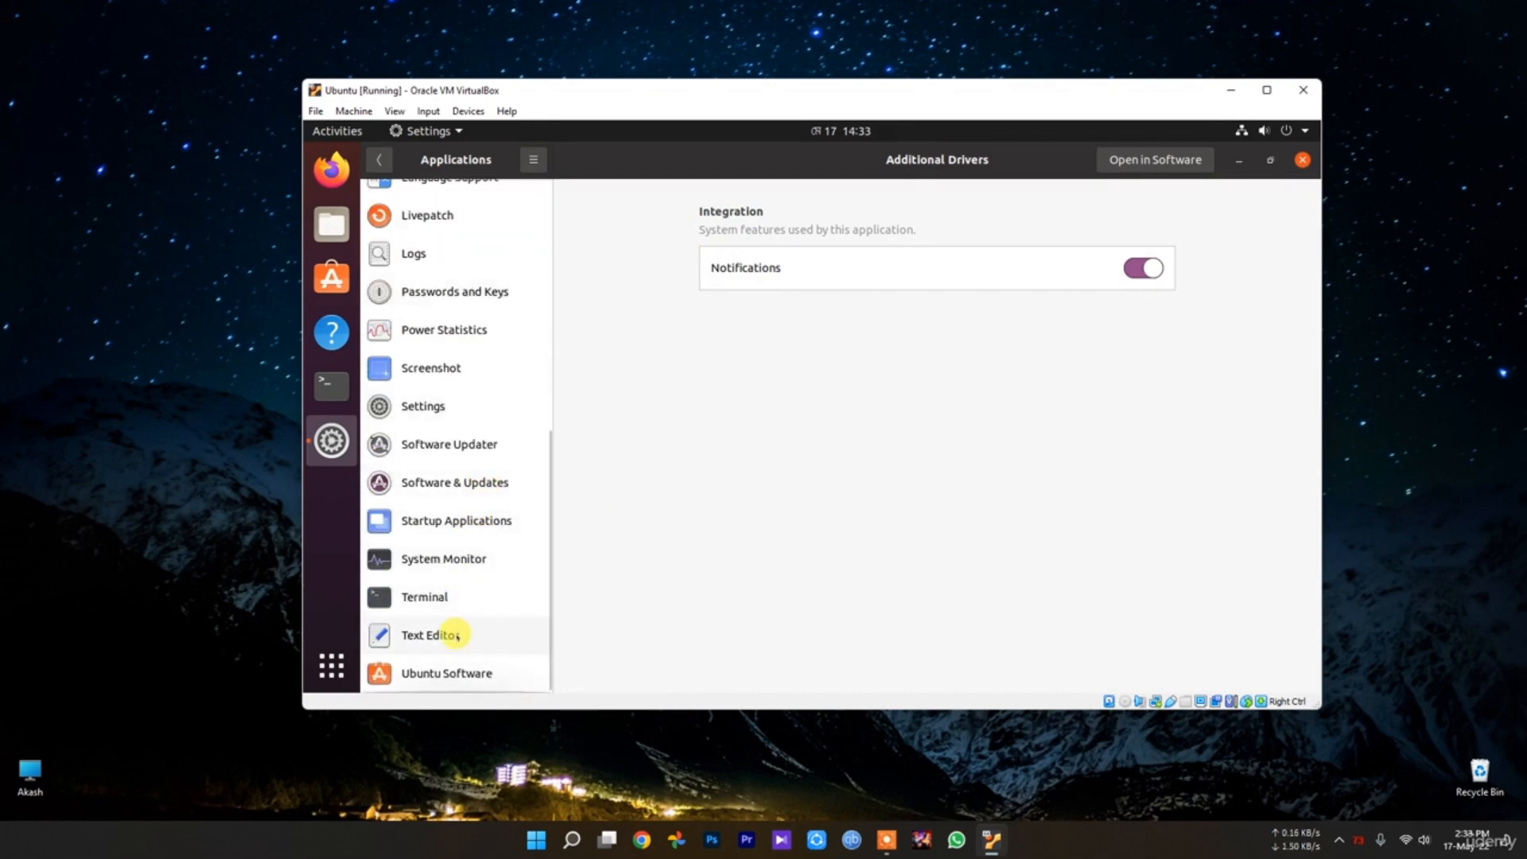
scroll(453, 632, up, 5)
Search the applications for software and open Software & Updates
click(331, 664)
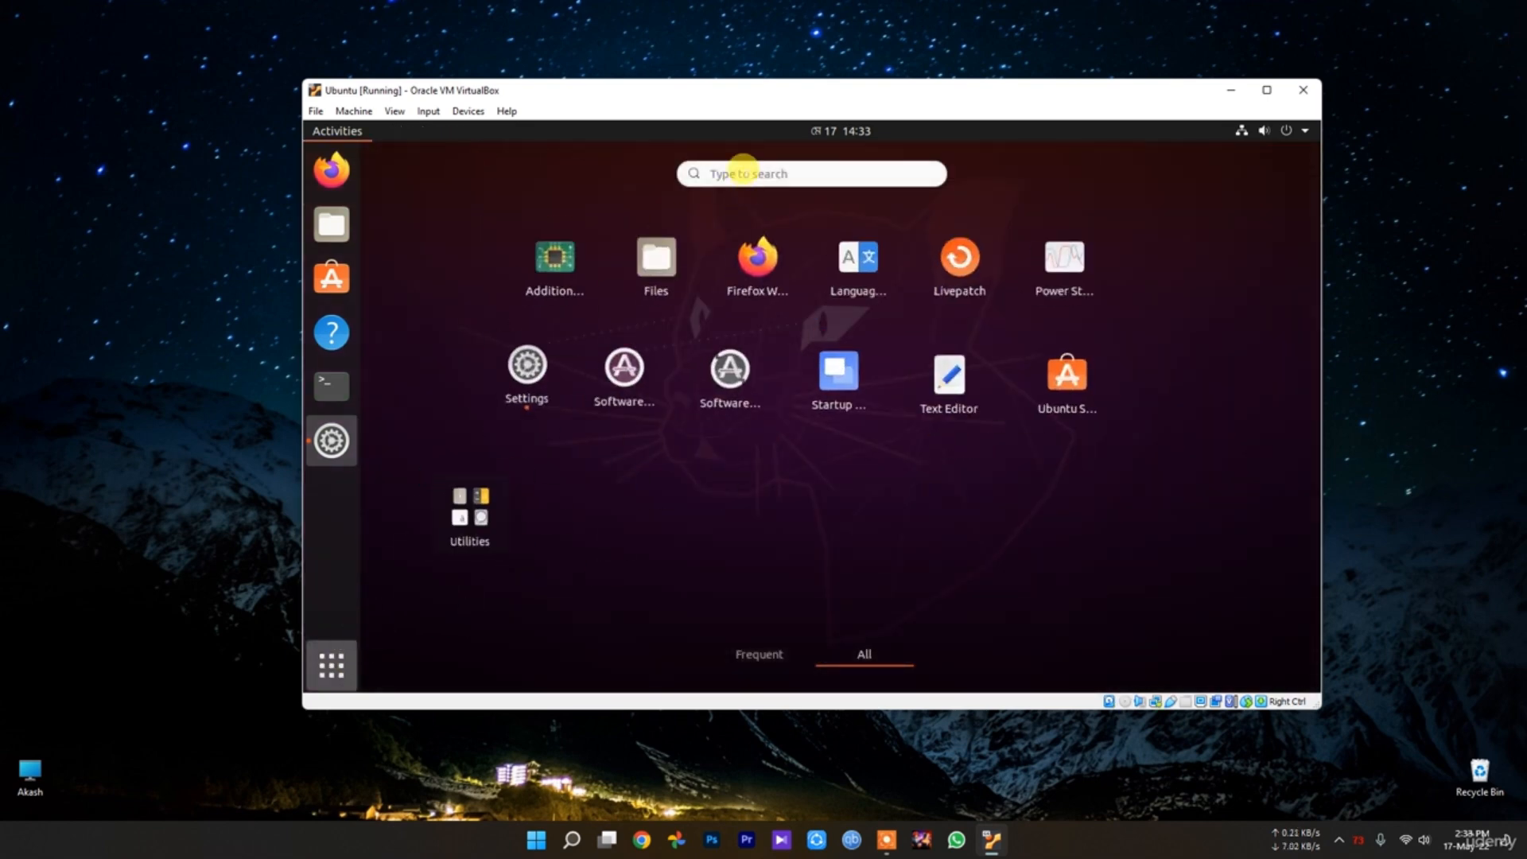
text(sofw)
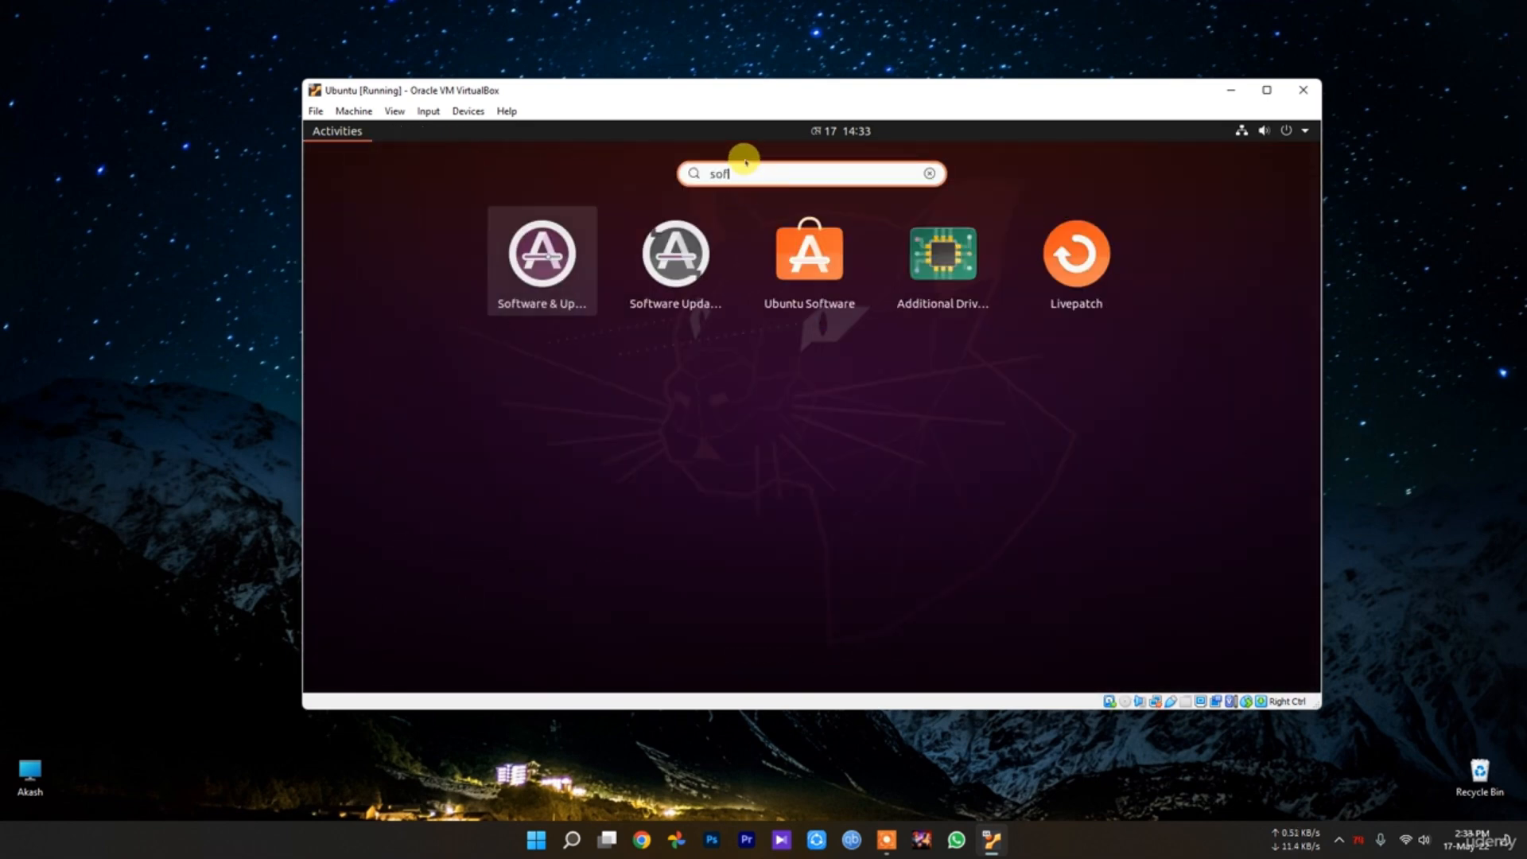
text(ar)
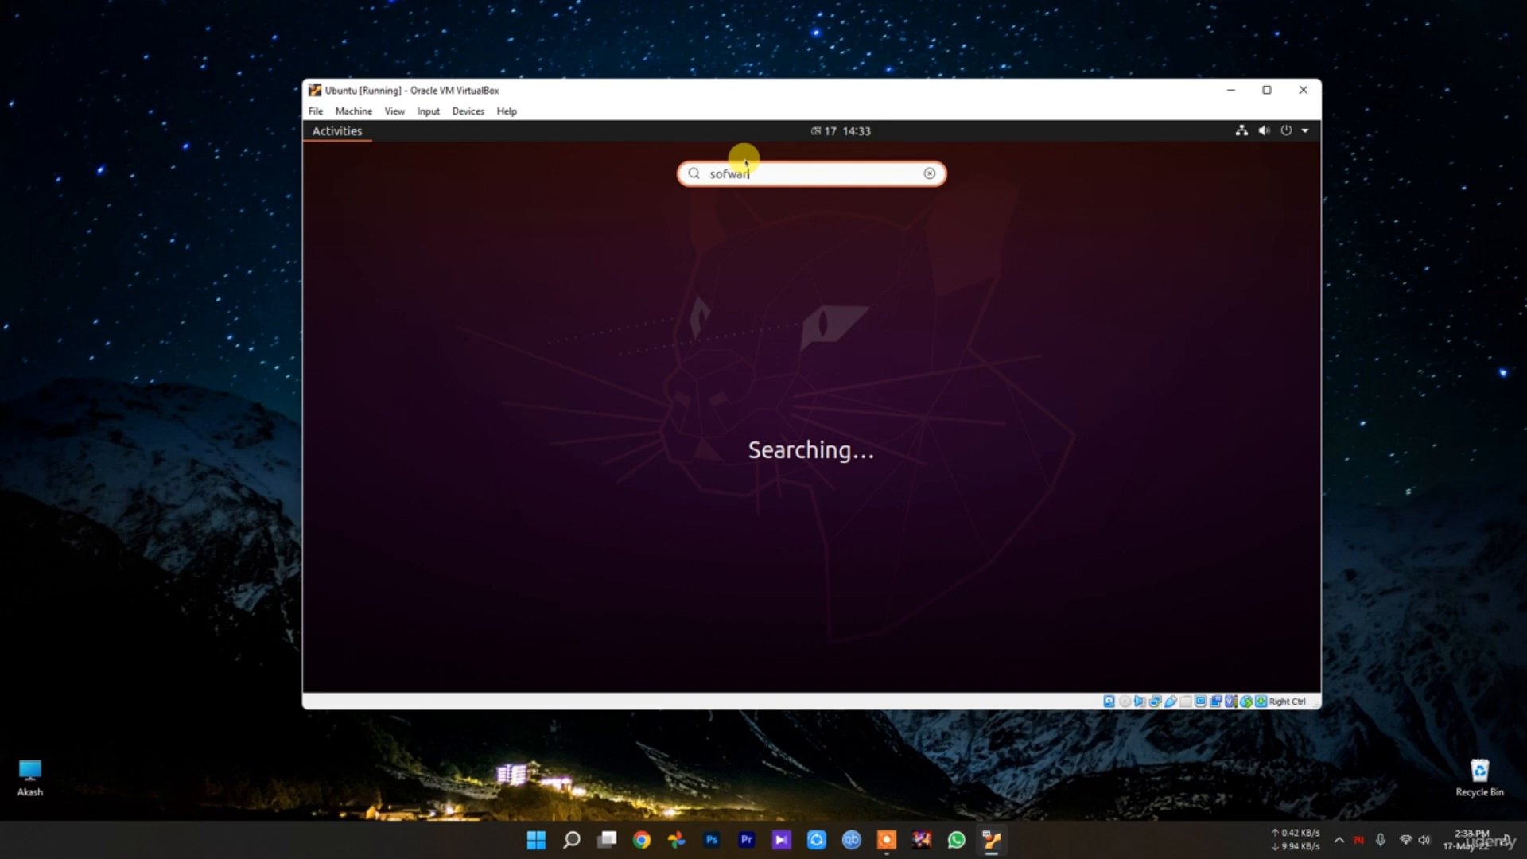
key(BackSpace)
key(BackSpace)
key(BackSpace)
key(BackSpace)
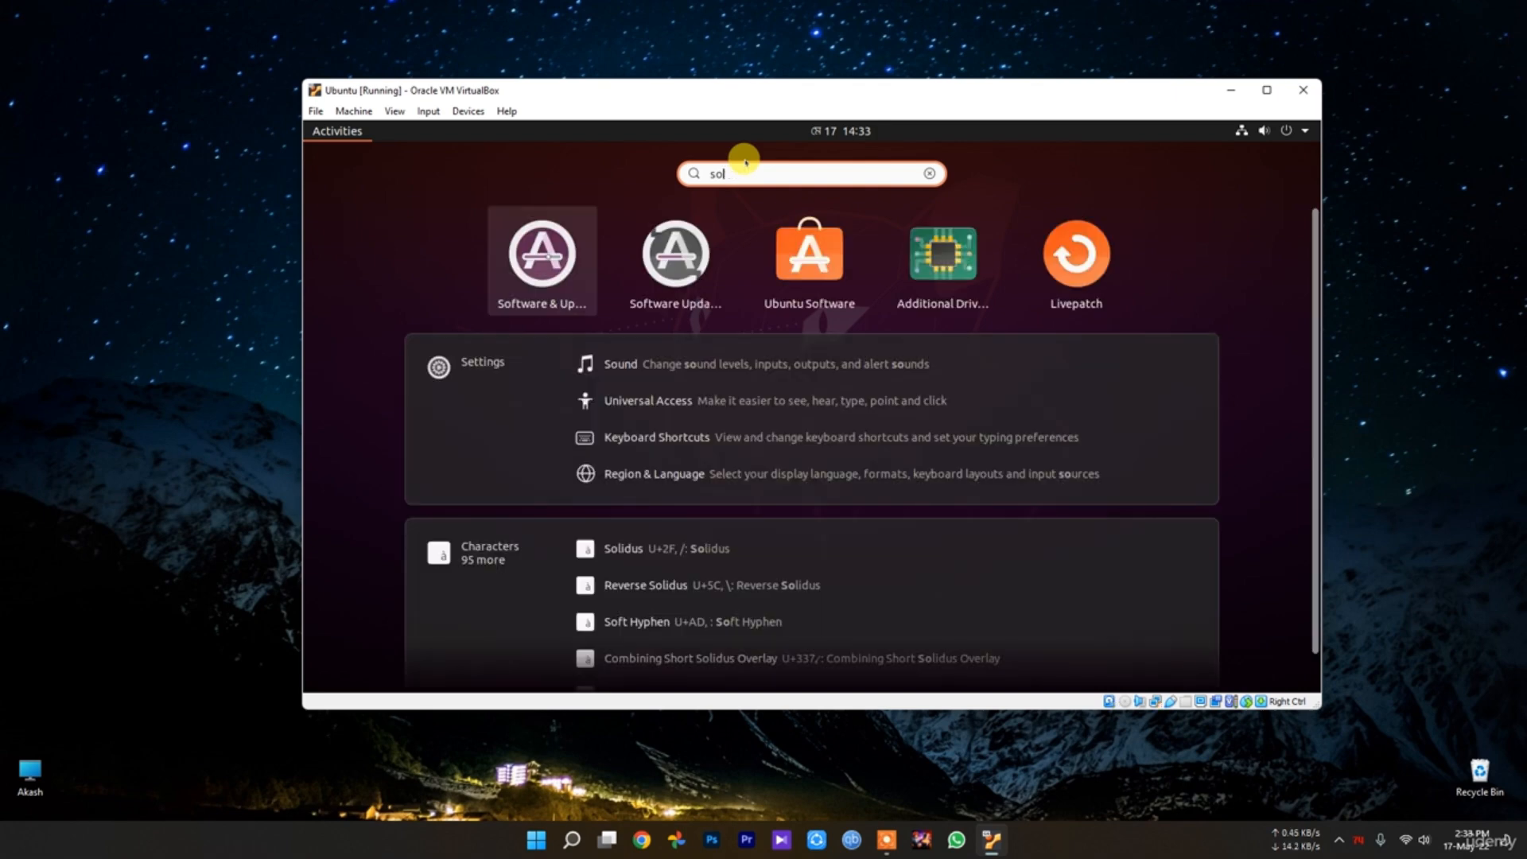
text(ftware)
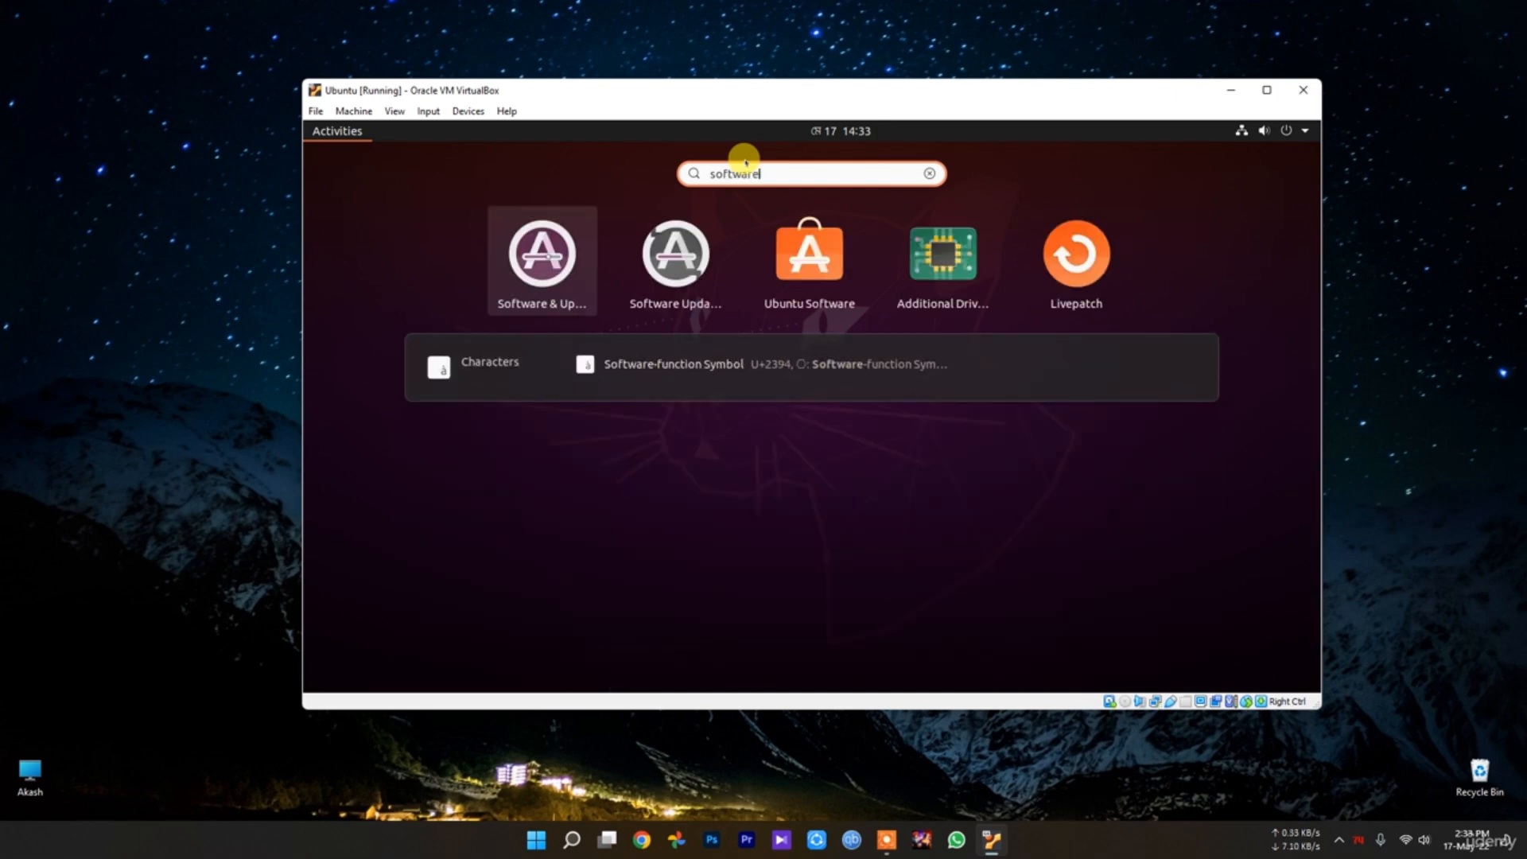
click(543, 270)
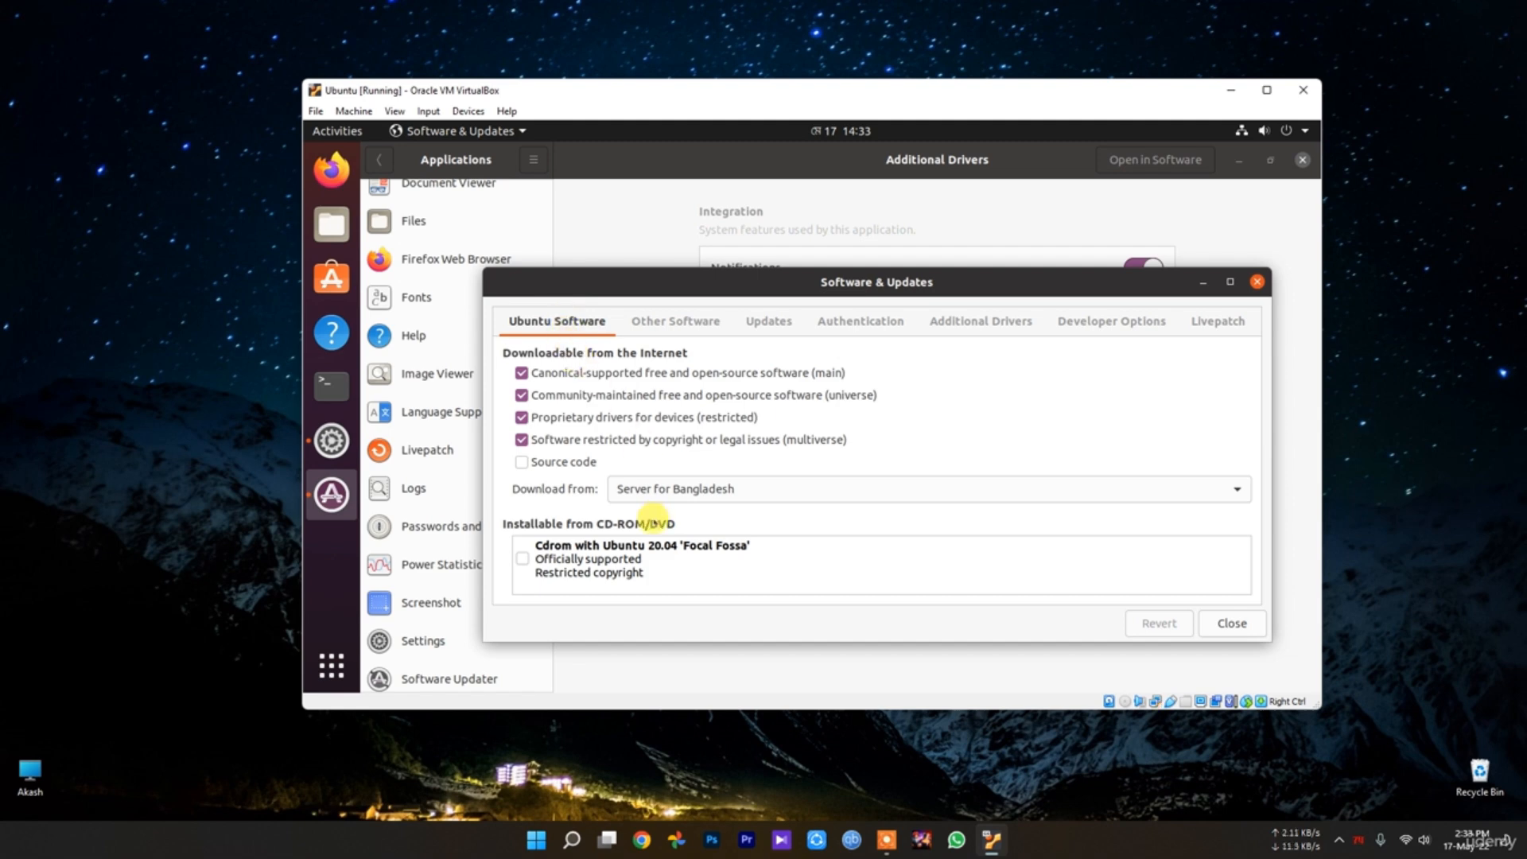
Try to find the best download server through the Other option, and cancel the test and the server selection
click(732, 488)
click(692, 490)
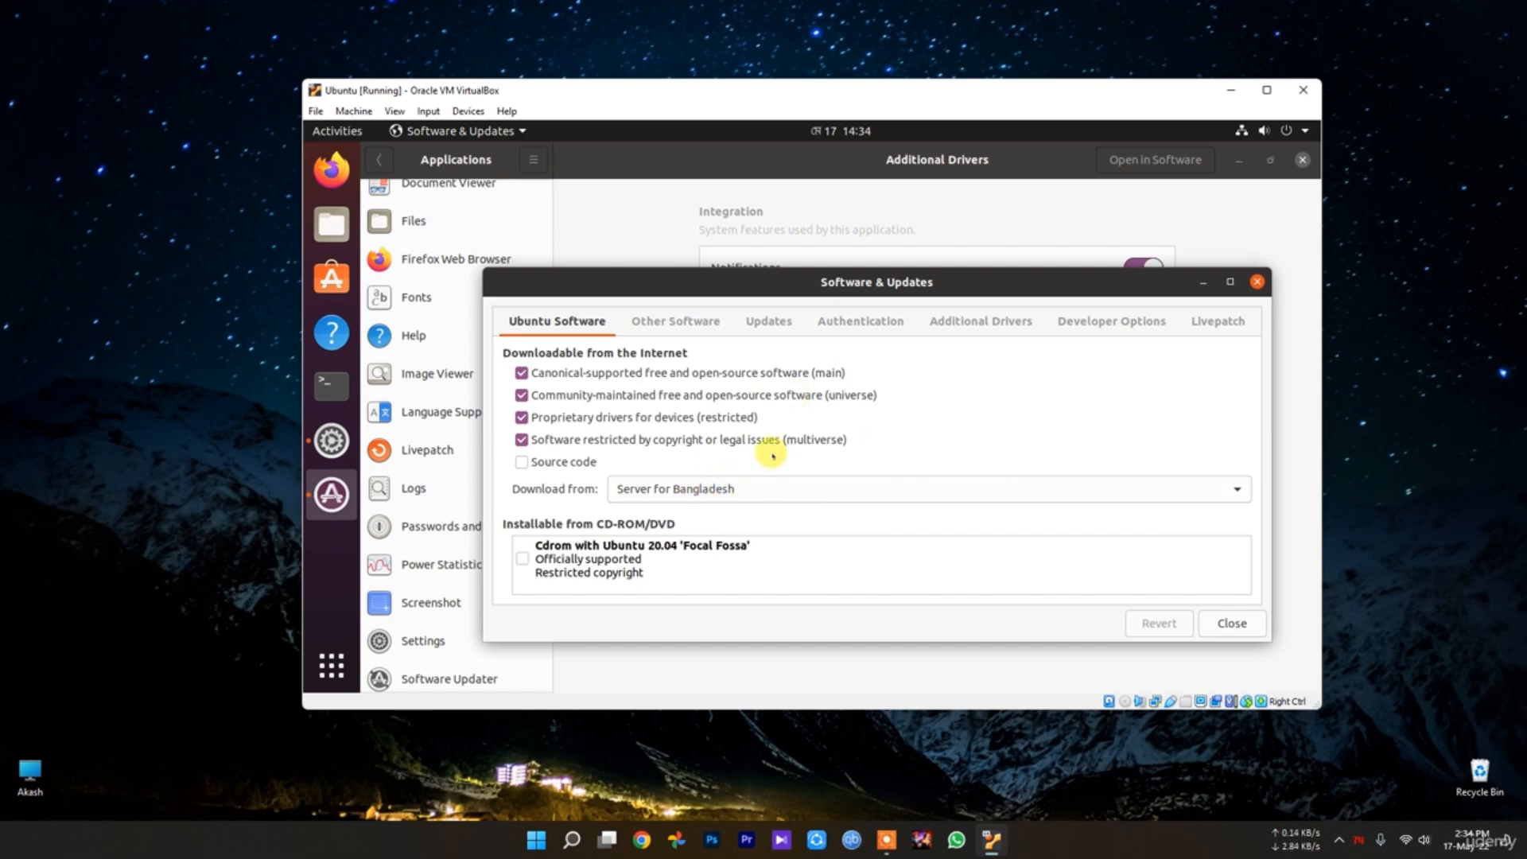
click(819, 488)
click(745, 516)
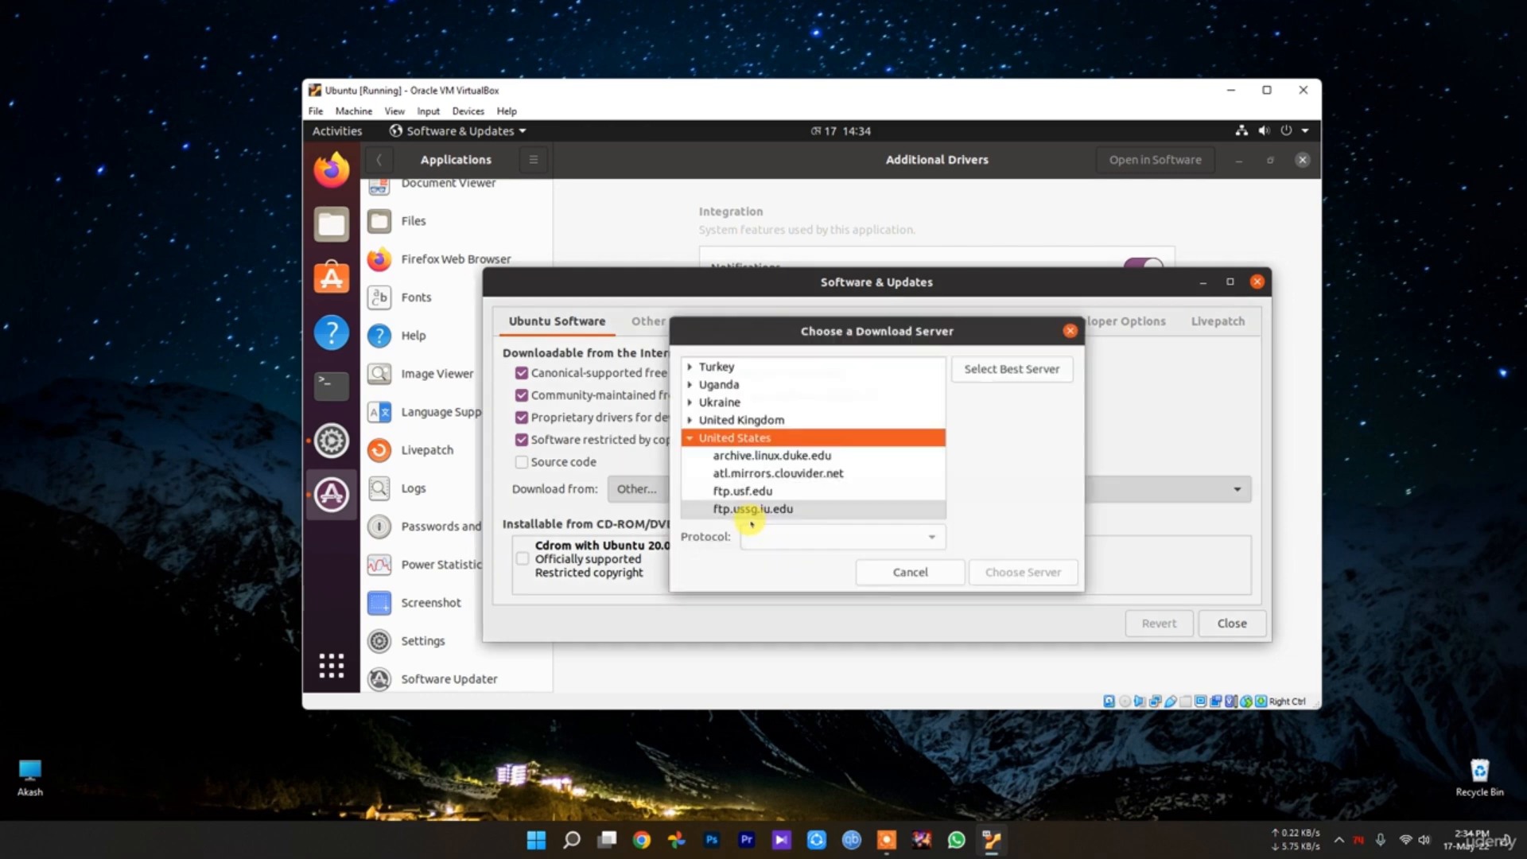
click(1022, 367)
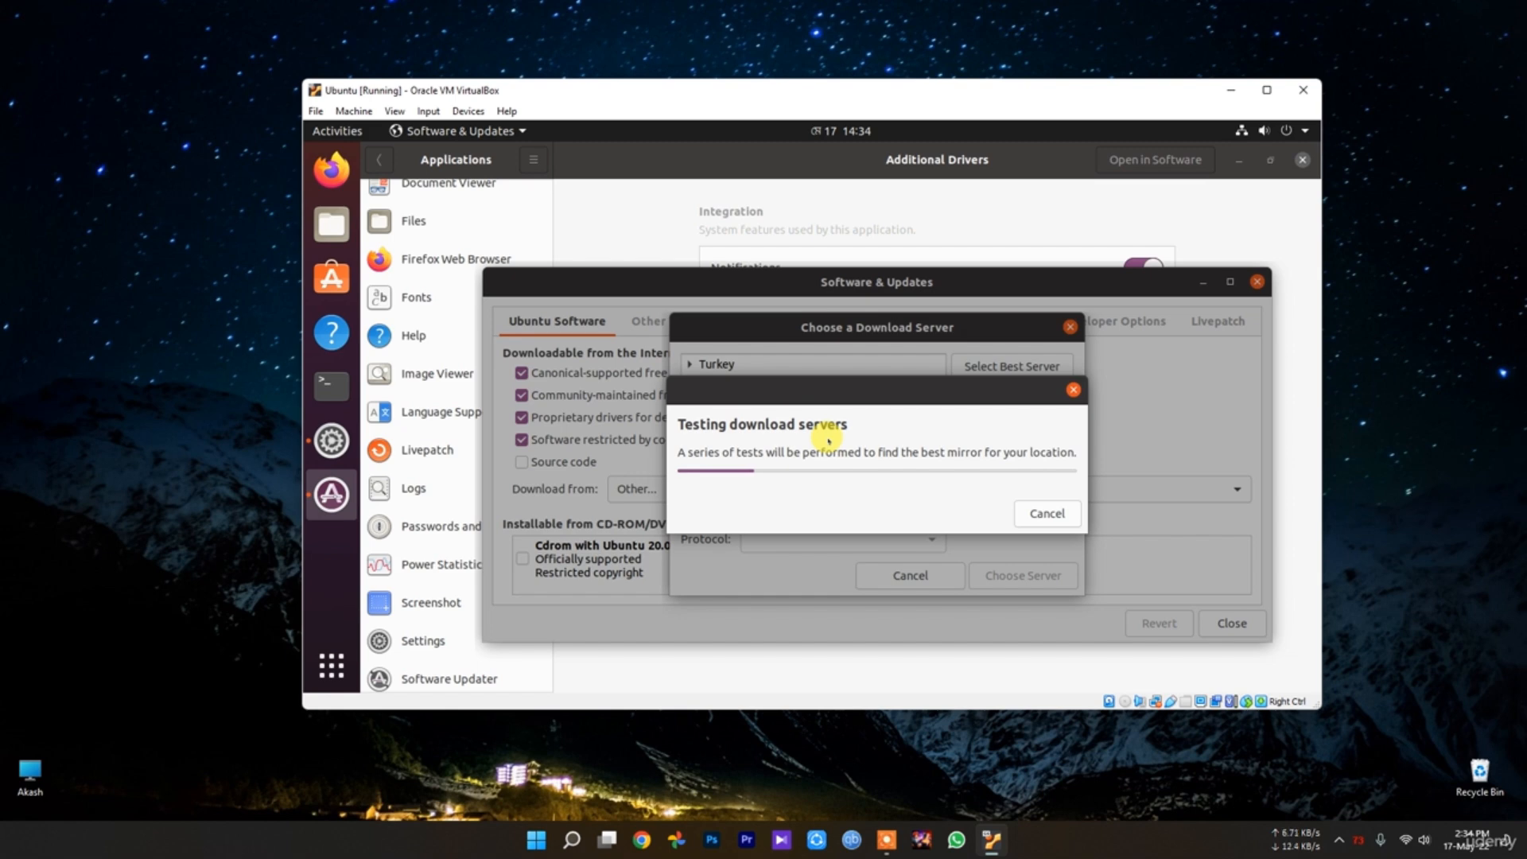
click(1019, 513)
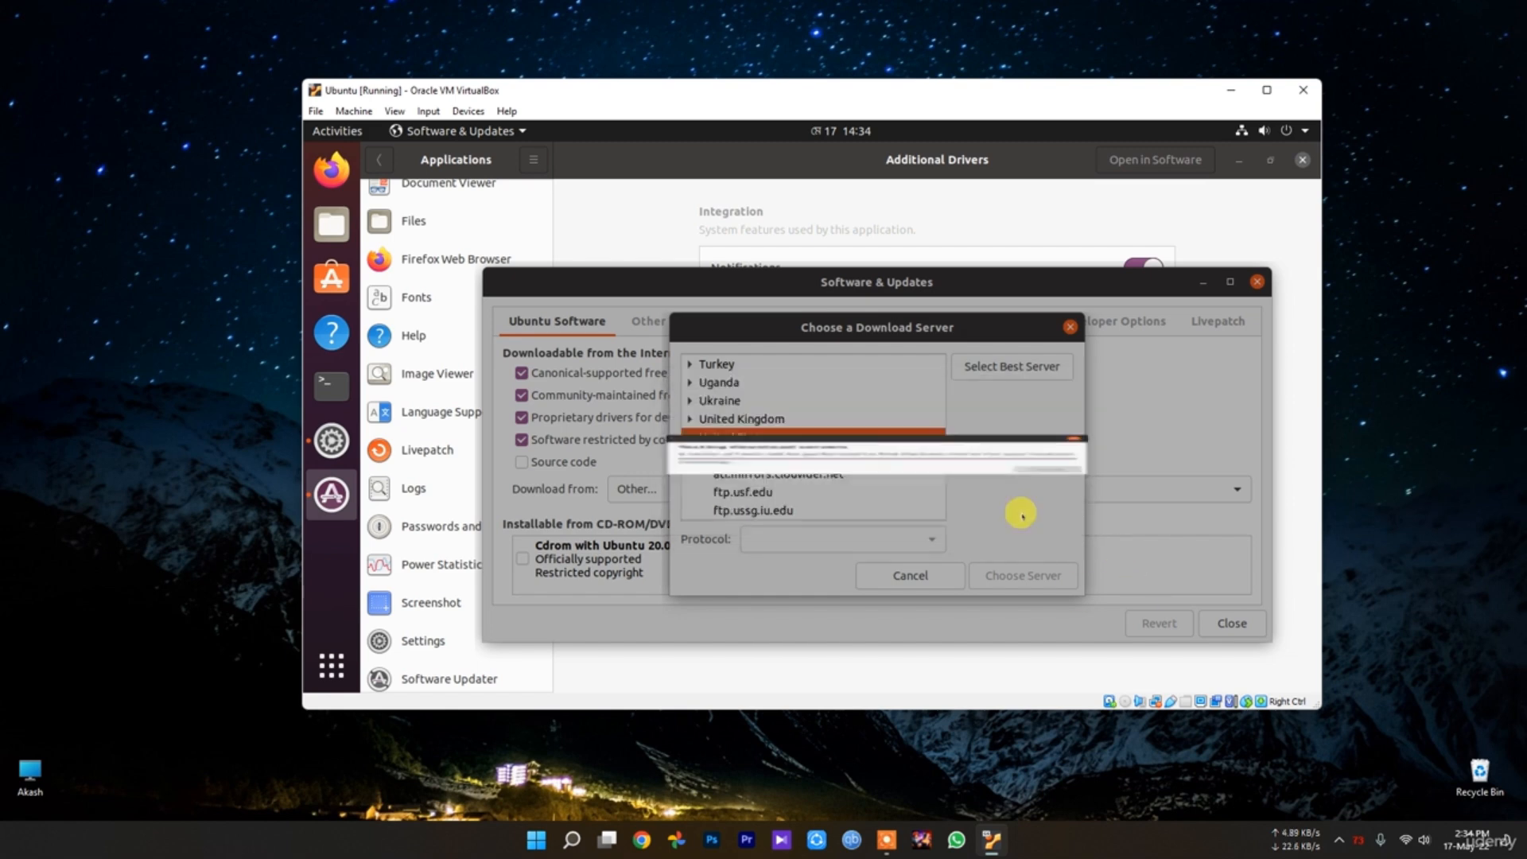
click(876, 494)
click(910, 572)
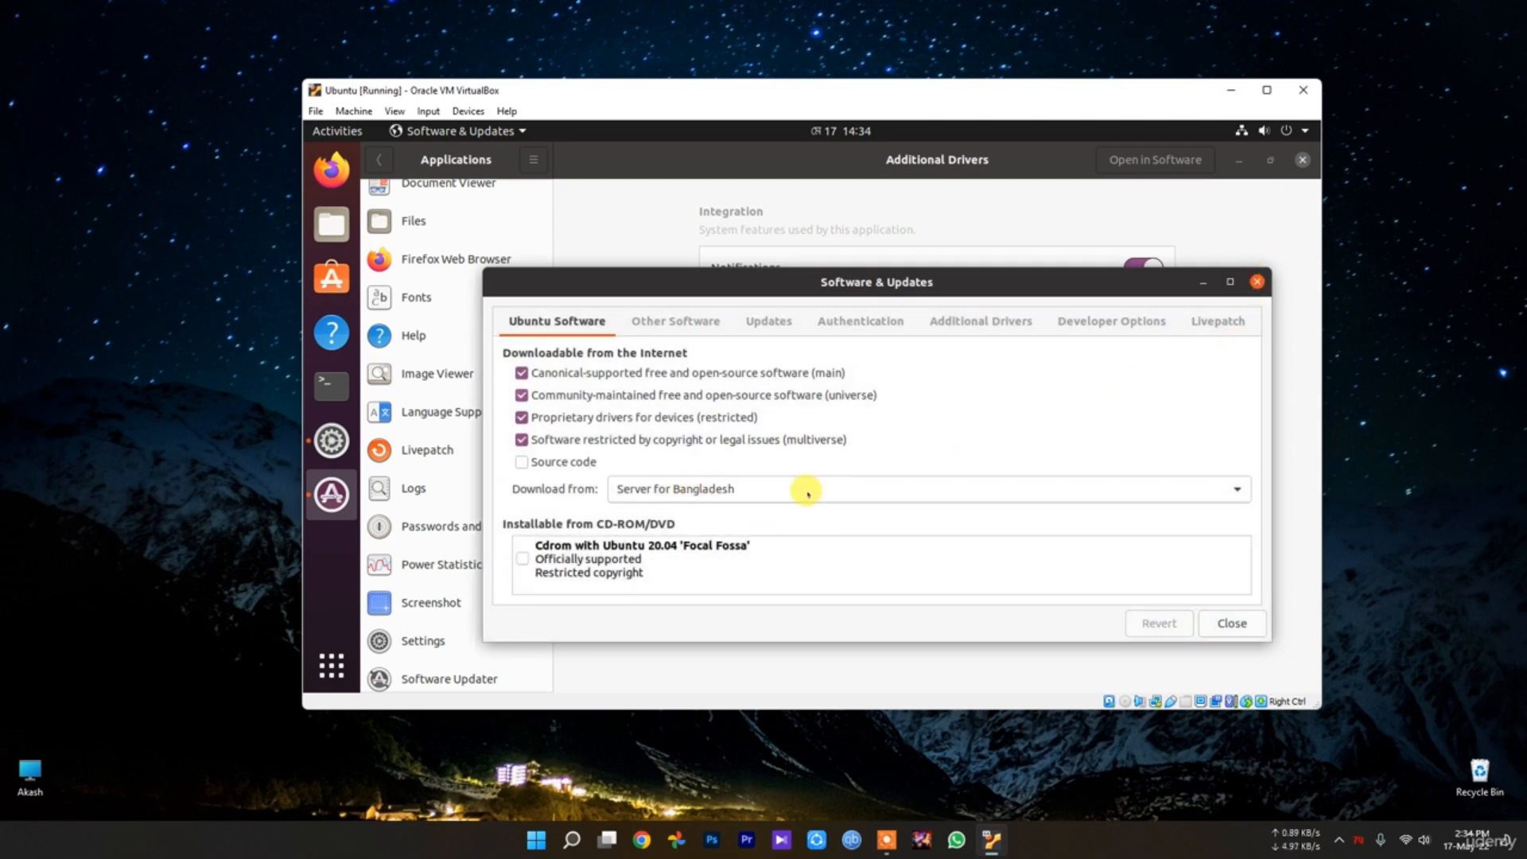
Examine the available download server options, and close Software & Updates and Settings
click(694, 488)
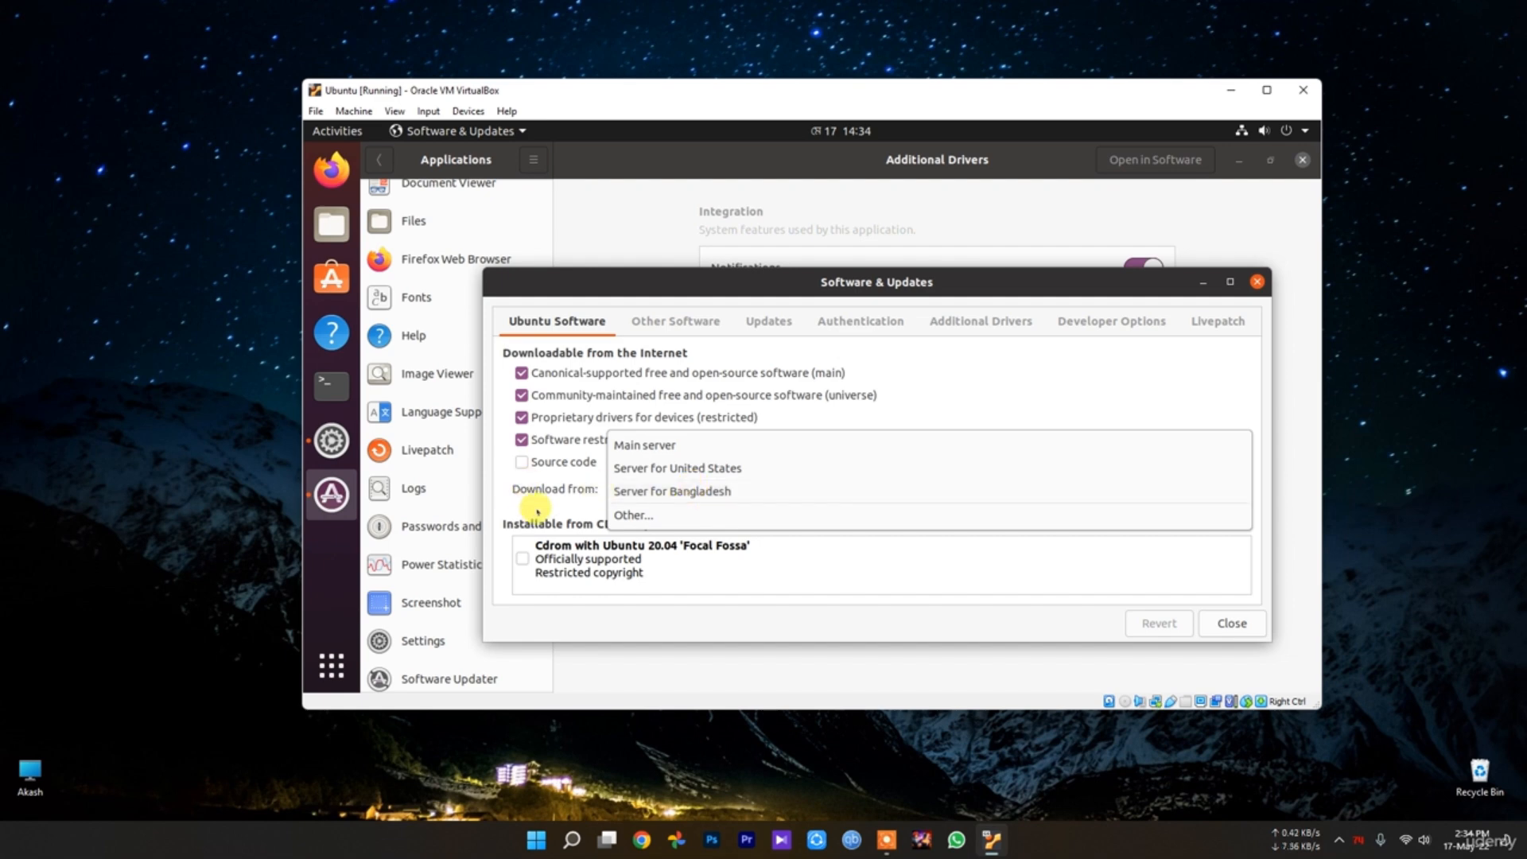
click(568, 497)
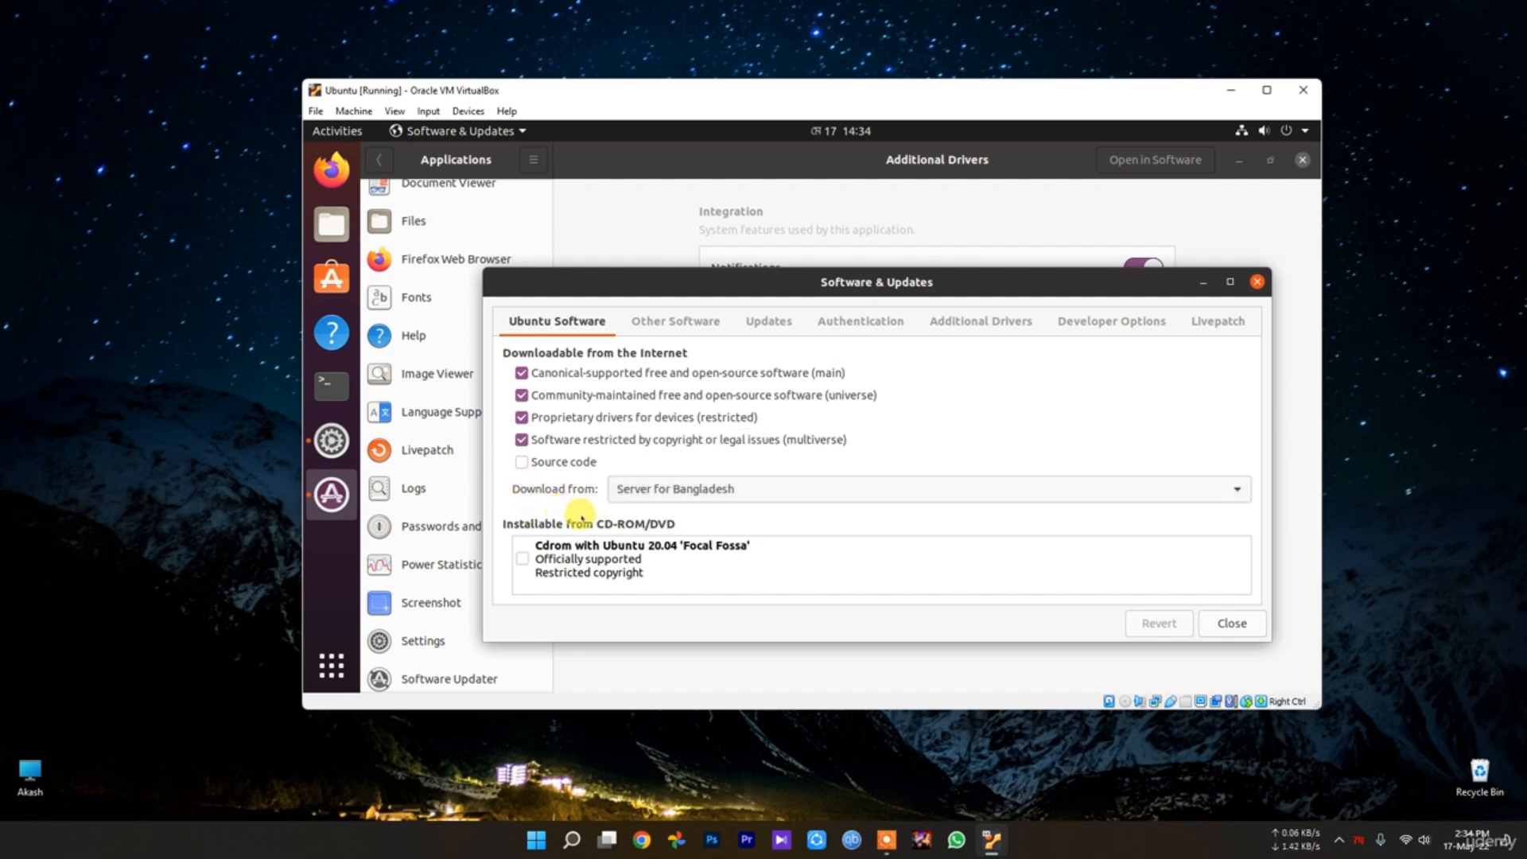
click(1257, 282)
click(1301, 159)
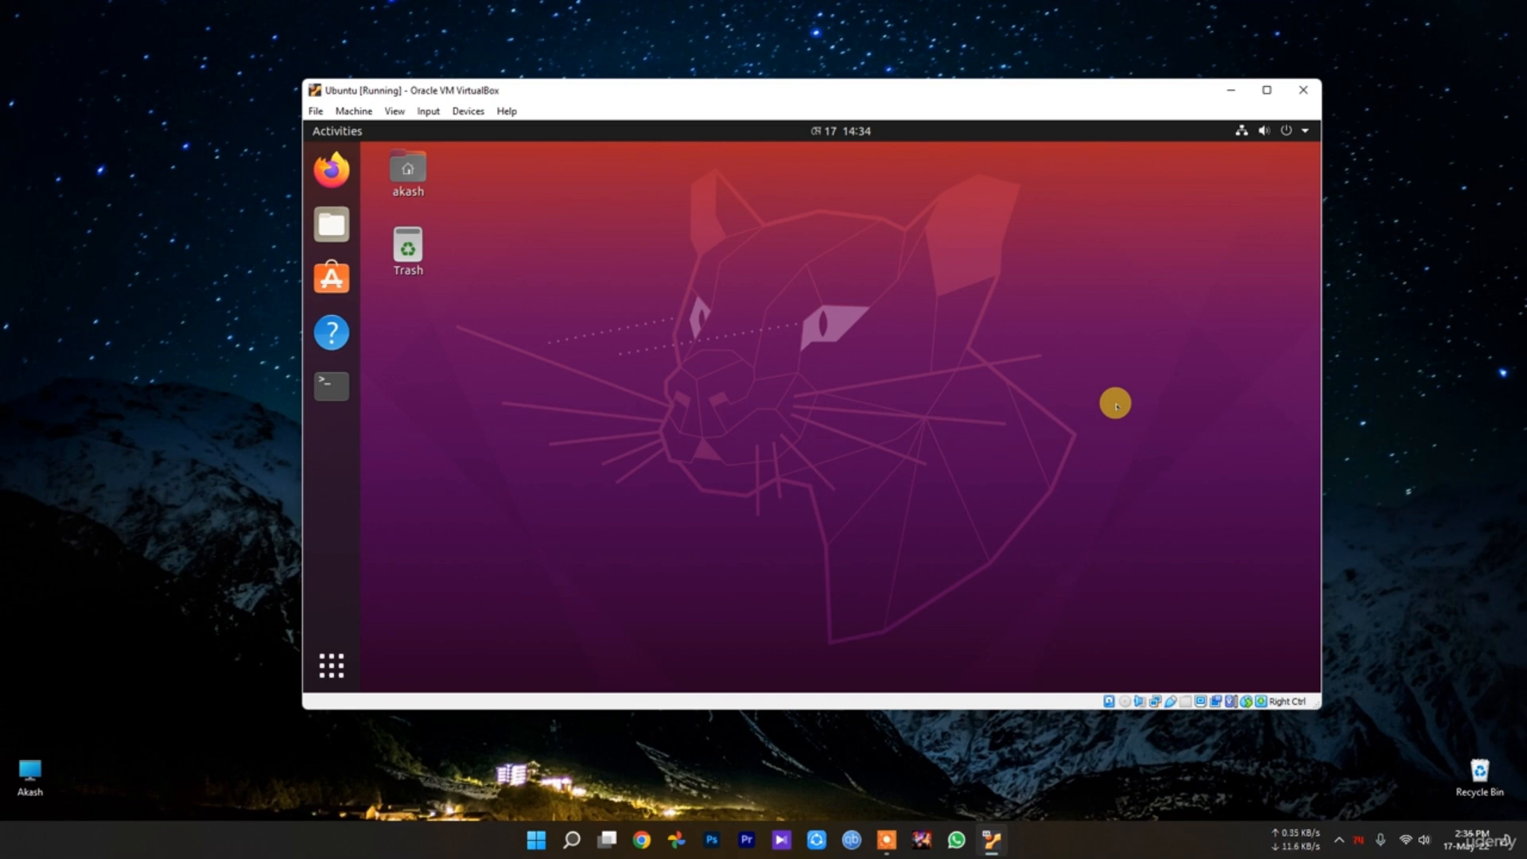
Add the apt-fast repository in a terminal with sudo add-apt-repository ppa:apt-fast/stable, entering the account password and confirming the addition
click(324, 384)
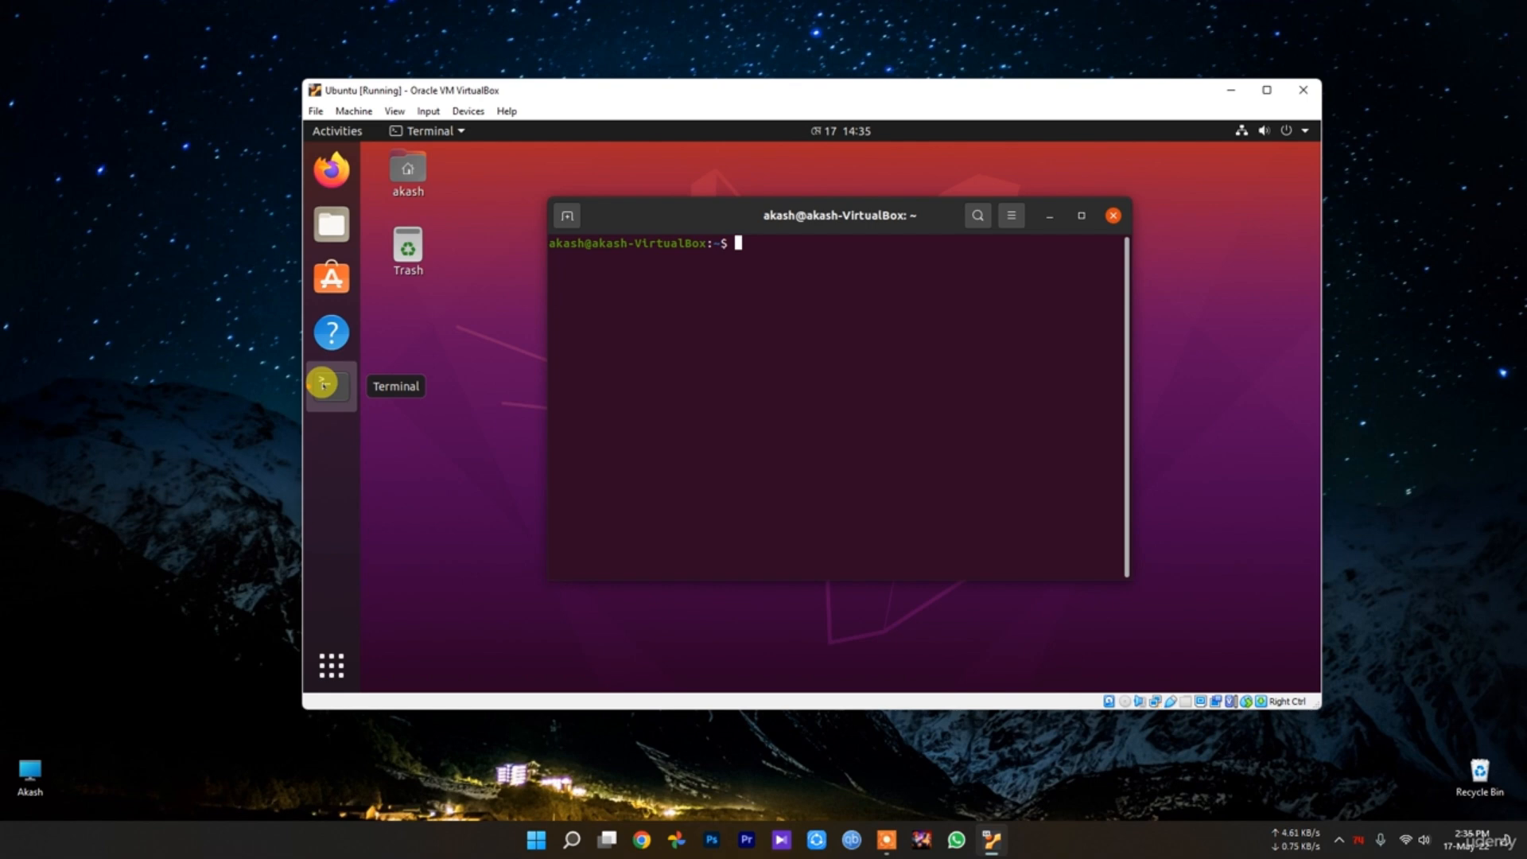
text(sudo)
text( add-)
text(apt-)
text(res)
text(p)
key(BackSpace)
key(BackSpace)
text(pository)
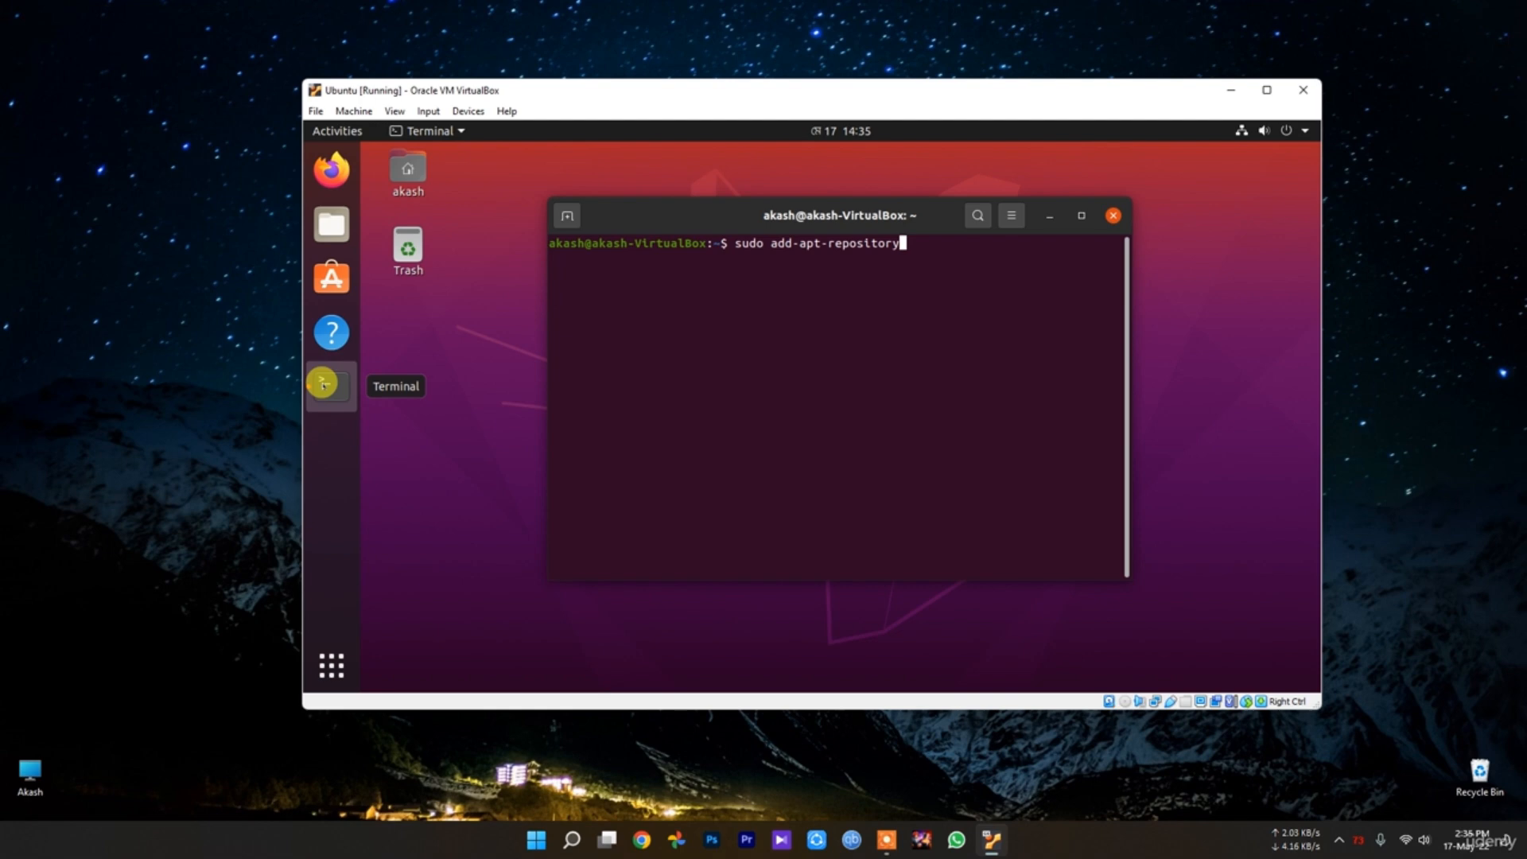
text( ppa)
text(")
text(:)
text(apt-f)
text(ast)
text(/sta)
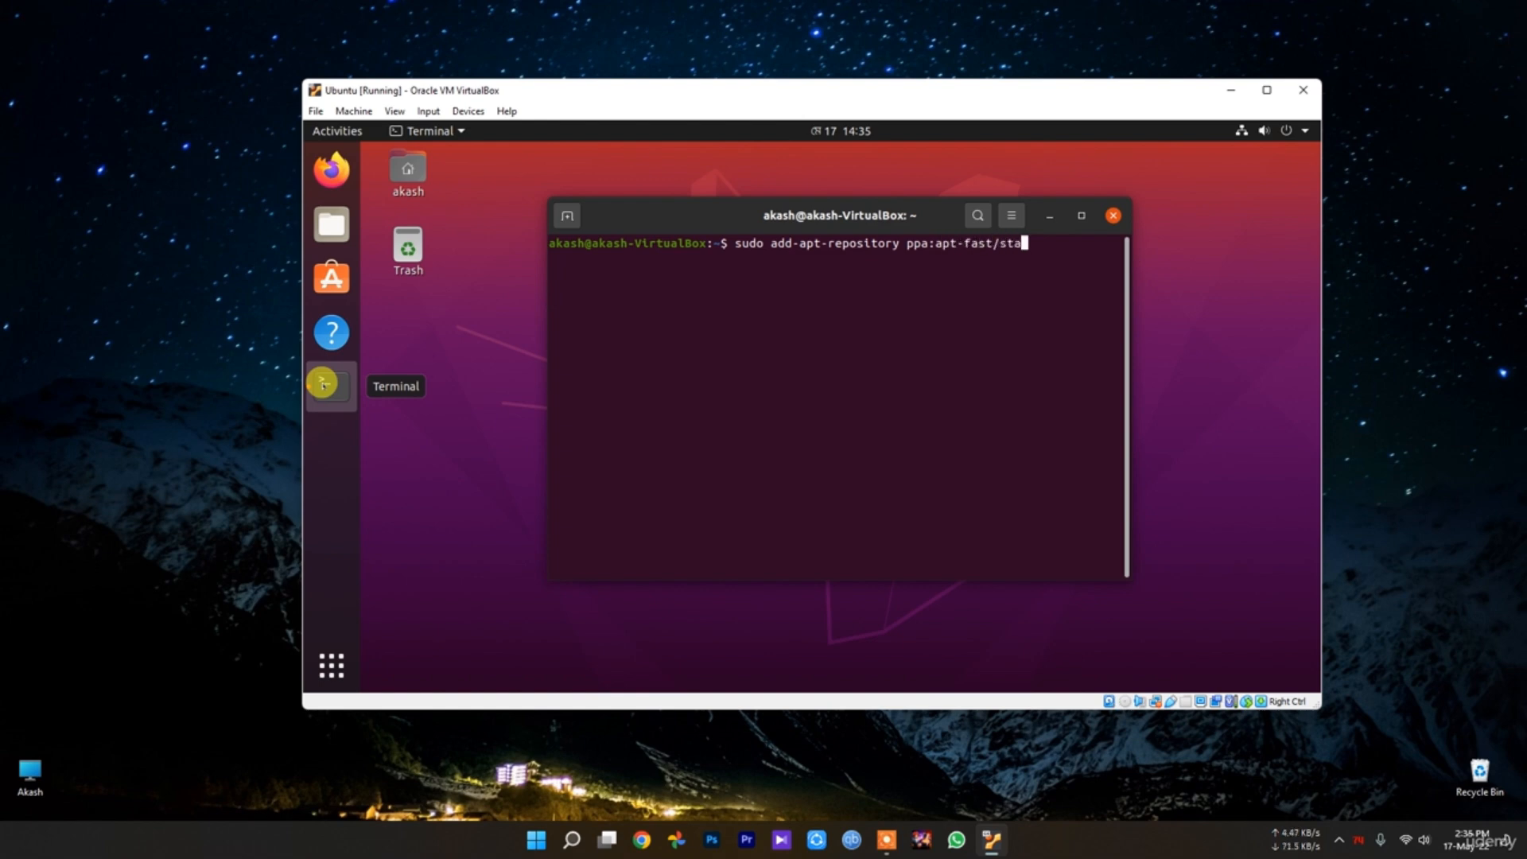
text(ble)
key(Return)
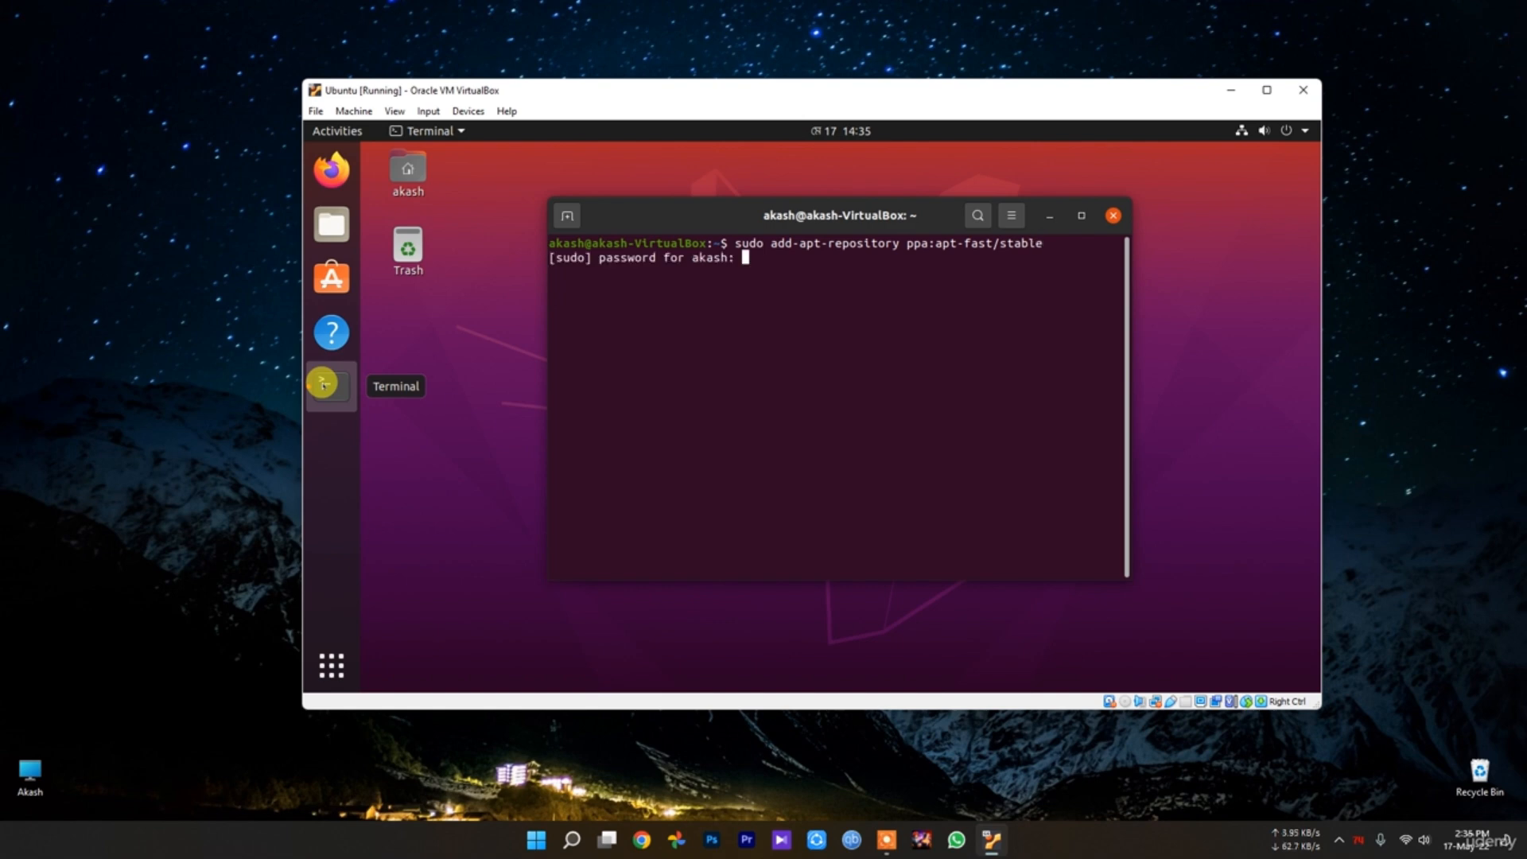
key(Return)
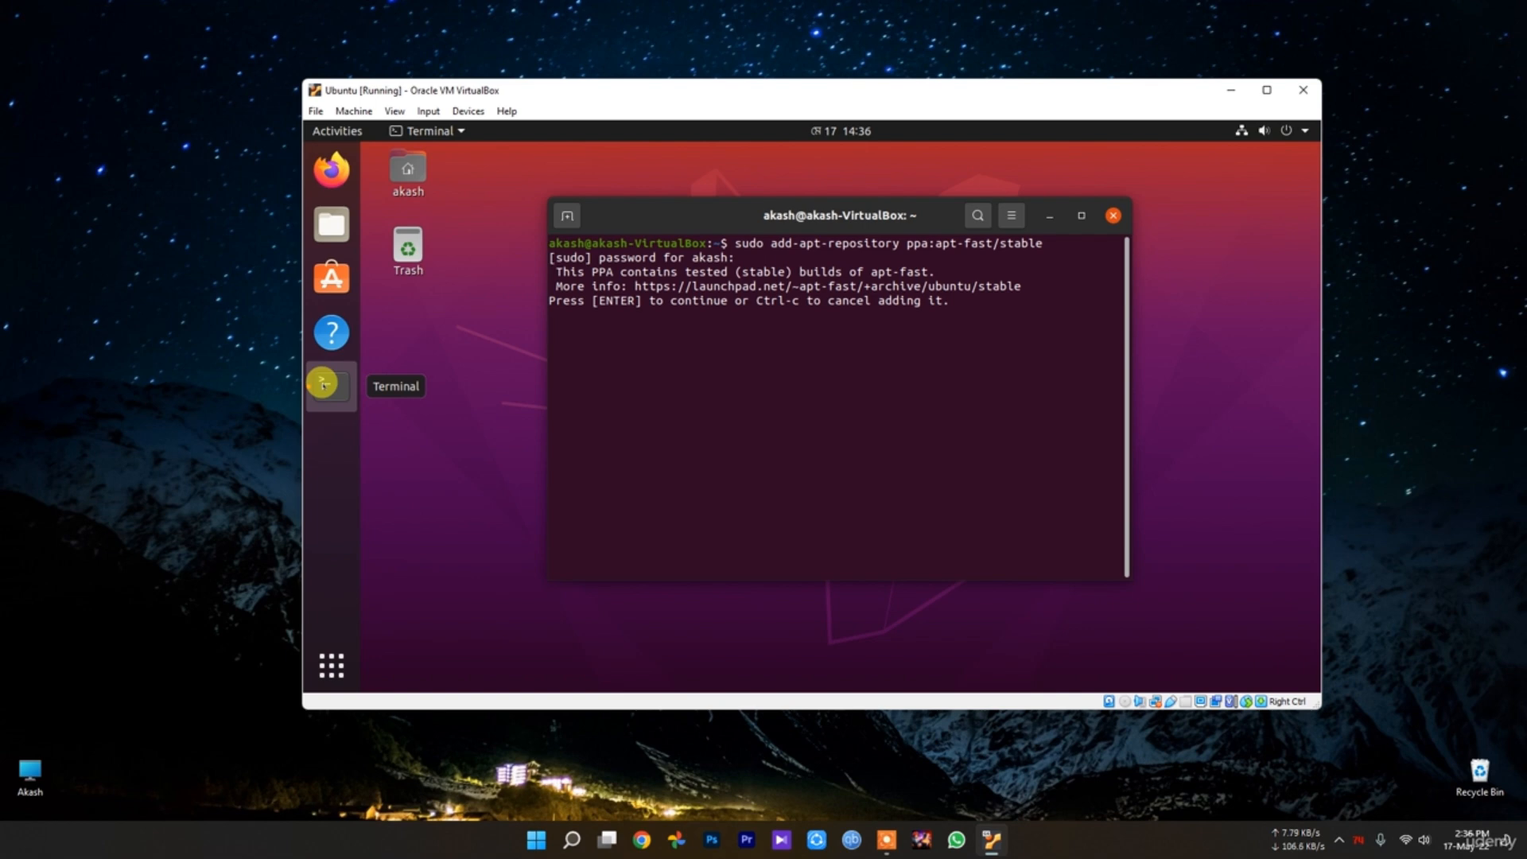
key(Return)
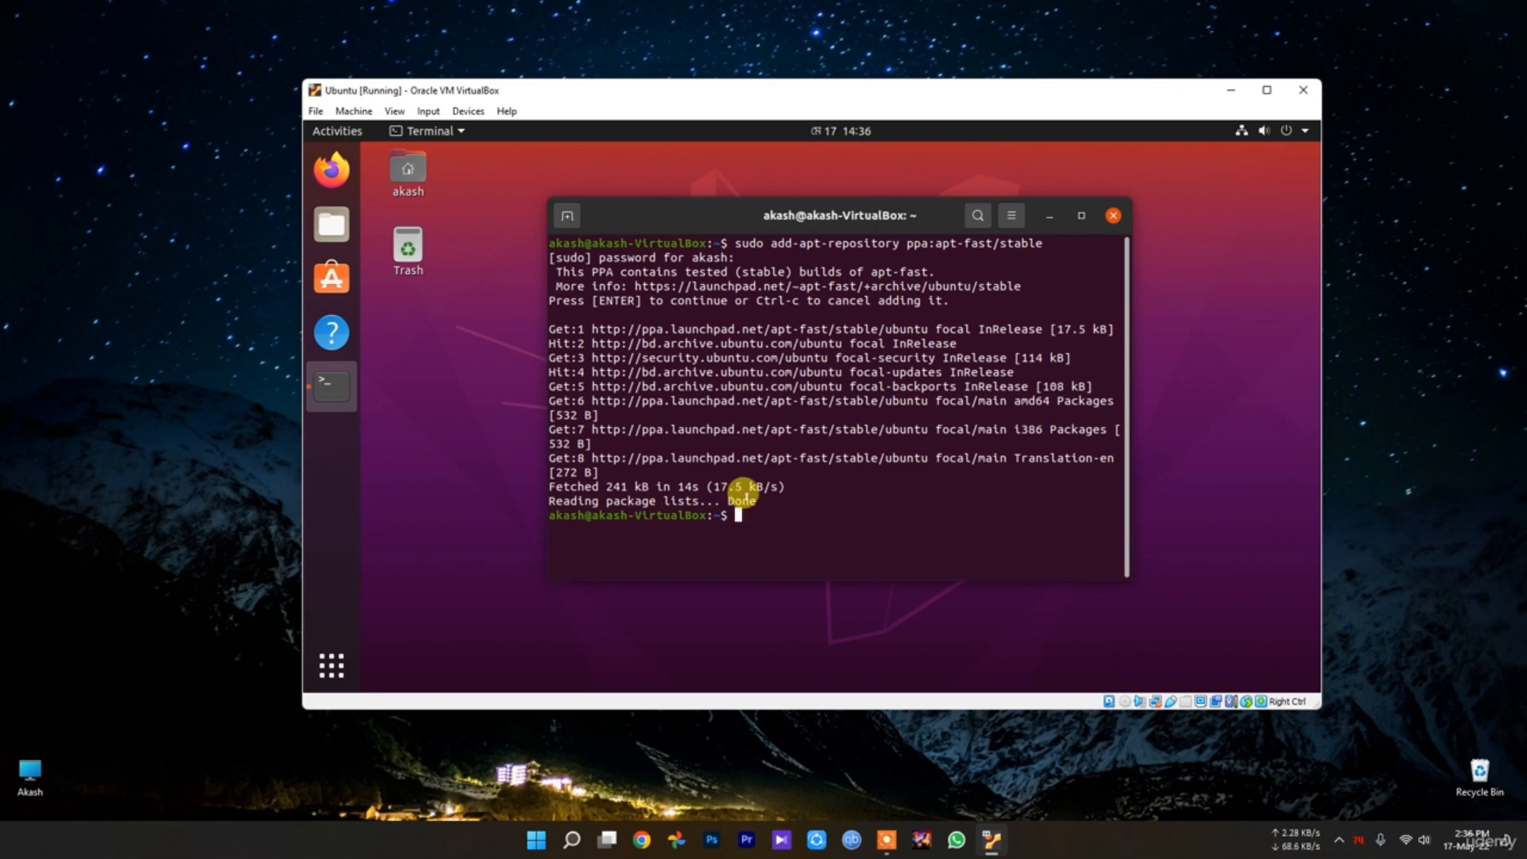
Refresh the package lists with sudo apt-get update, and install apt-fast with sudo apt-get install apt-fast, answering y to continue
text(sudo apt-get update)
key(Return)
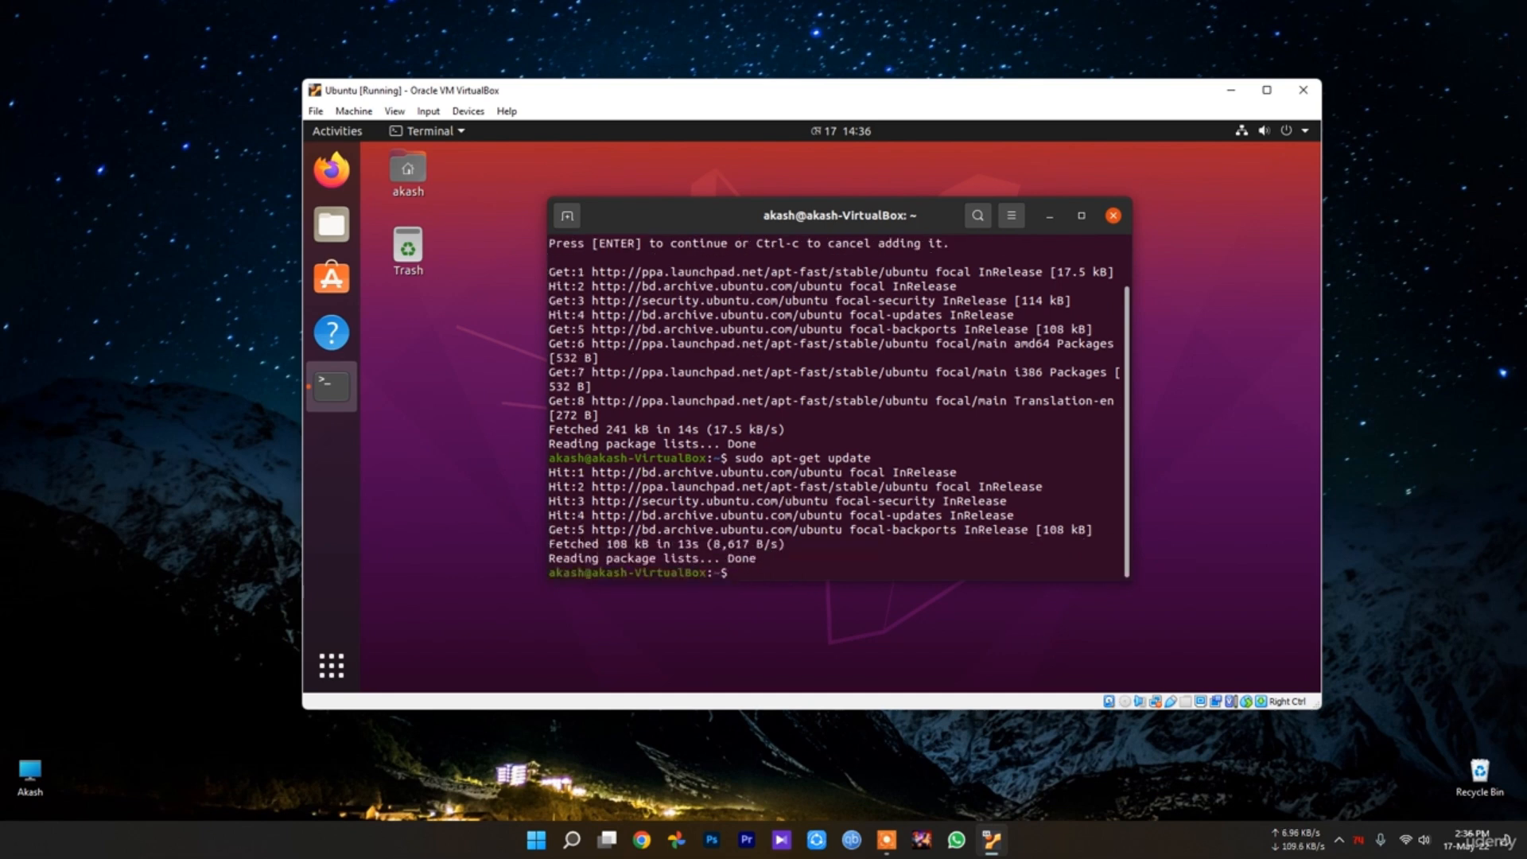
text(sudo ap)
key(Up)
key(BackSpace)
key(BackSpace)
key(BackSpace)
key(BackSpace)
key(BackSpace)
key(BackSpace)
text(install apt-fast)
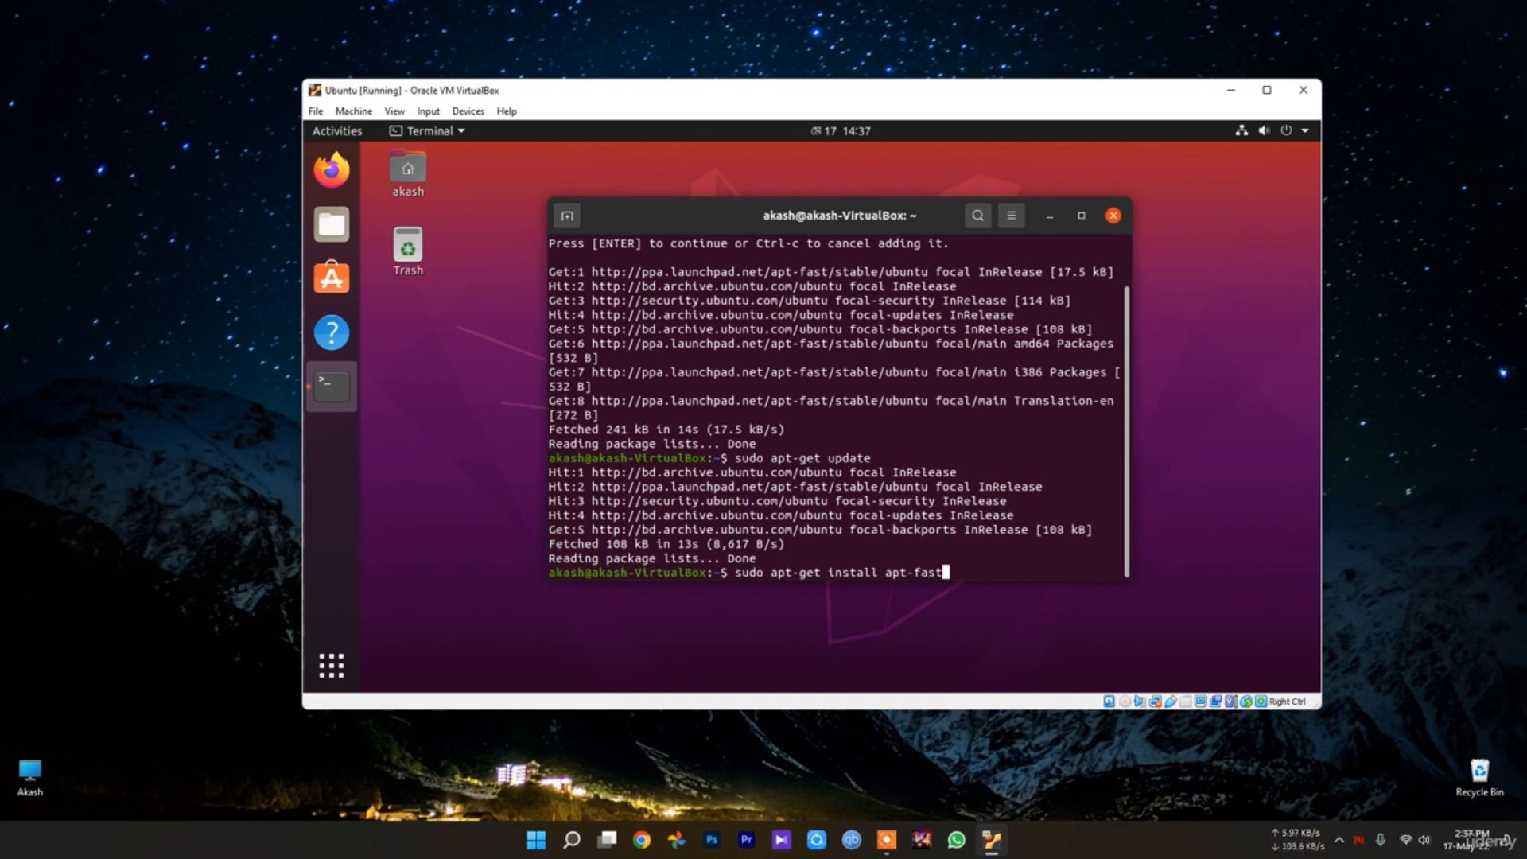
key(Return)
text(y)
key(Return)
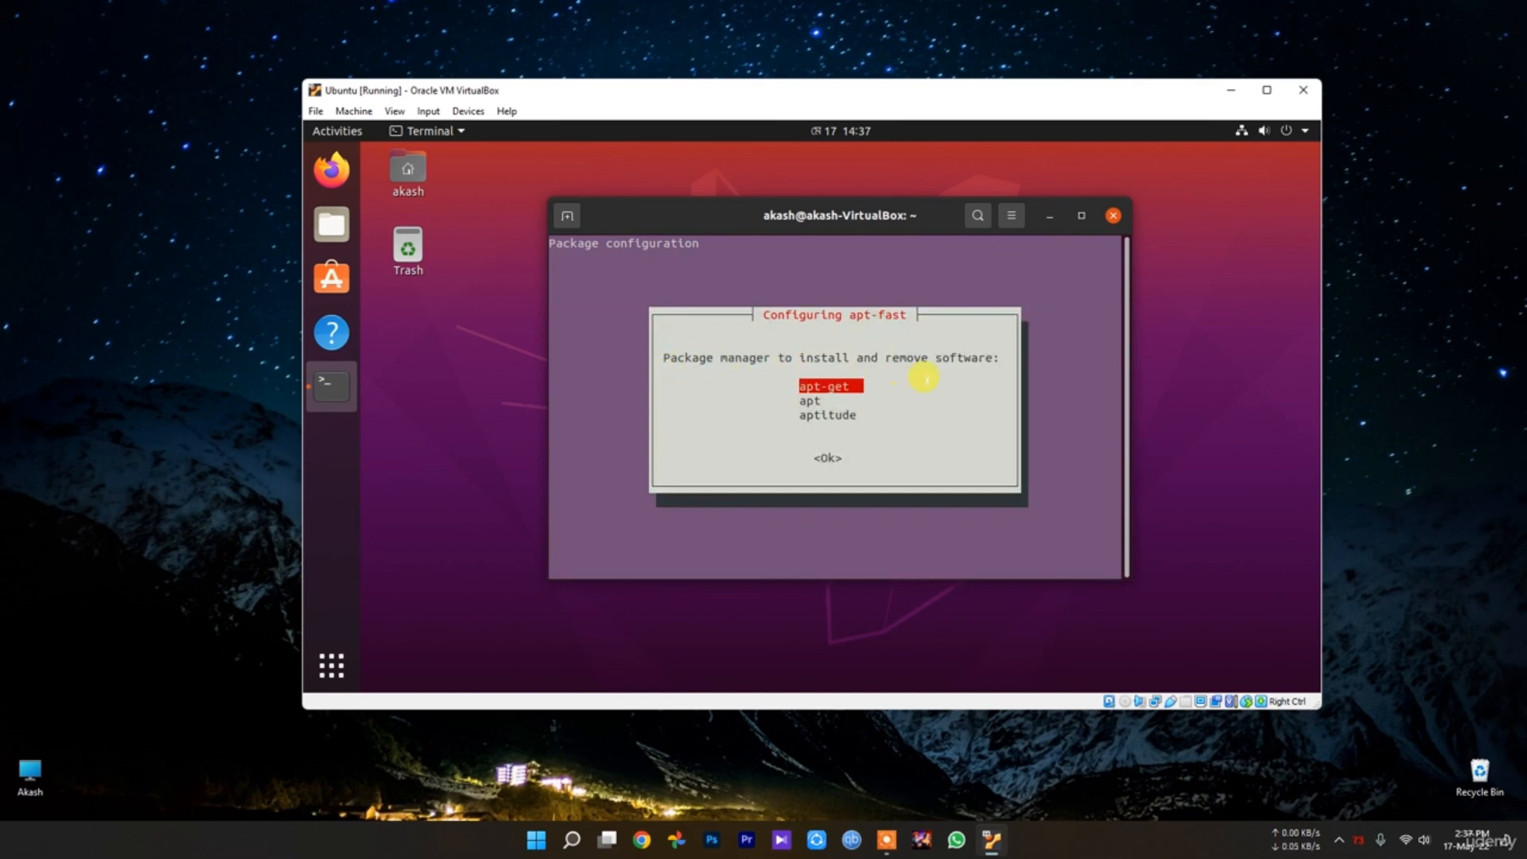
Configure apt-fast to use apt-get with a maximum of 5 connections and to suppress its confirmation dialog
key(Return)
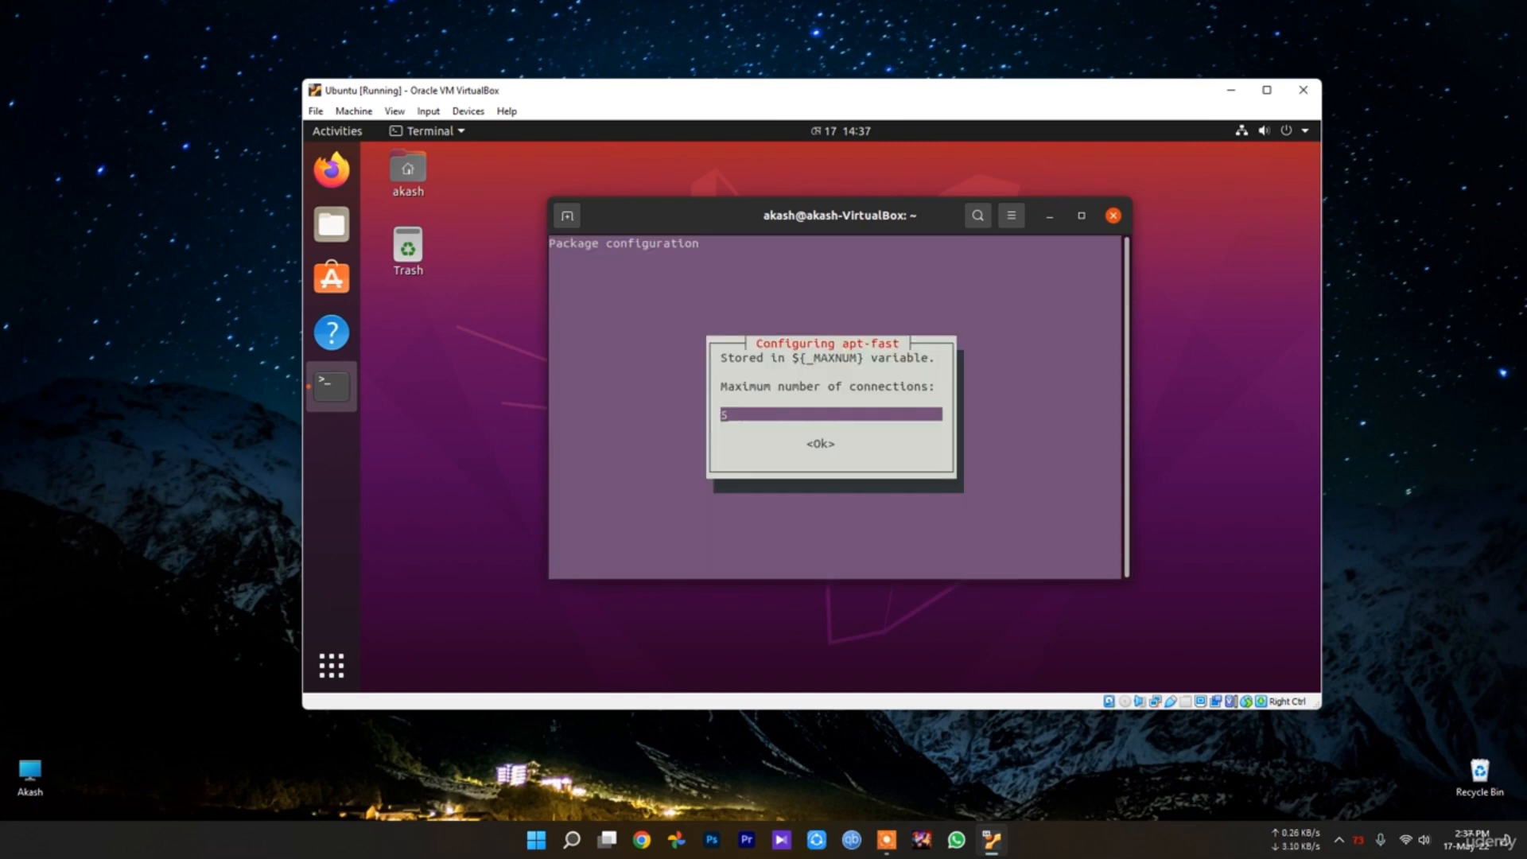
key(Return)
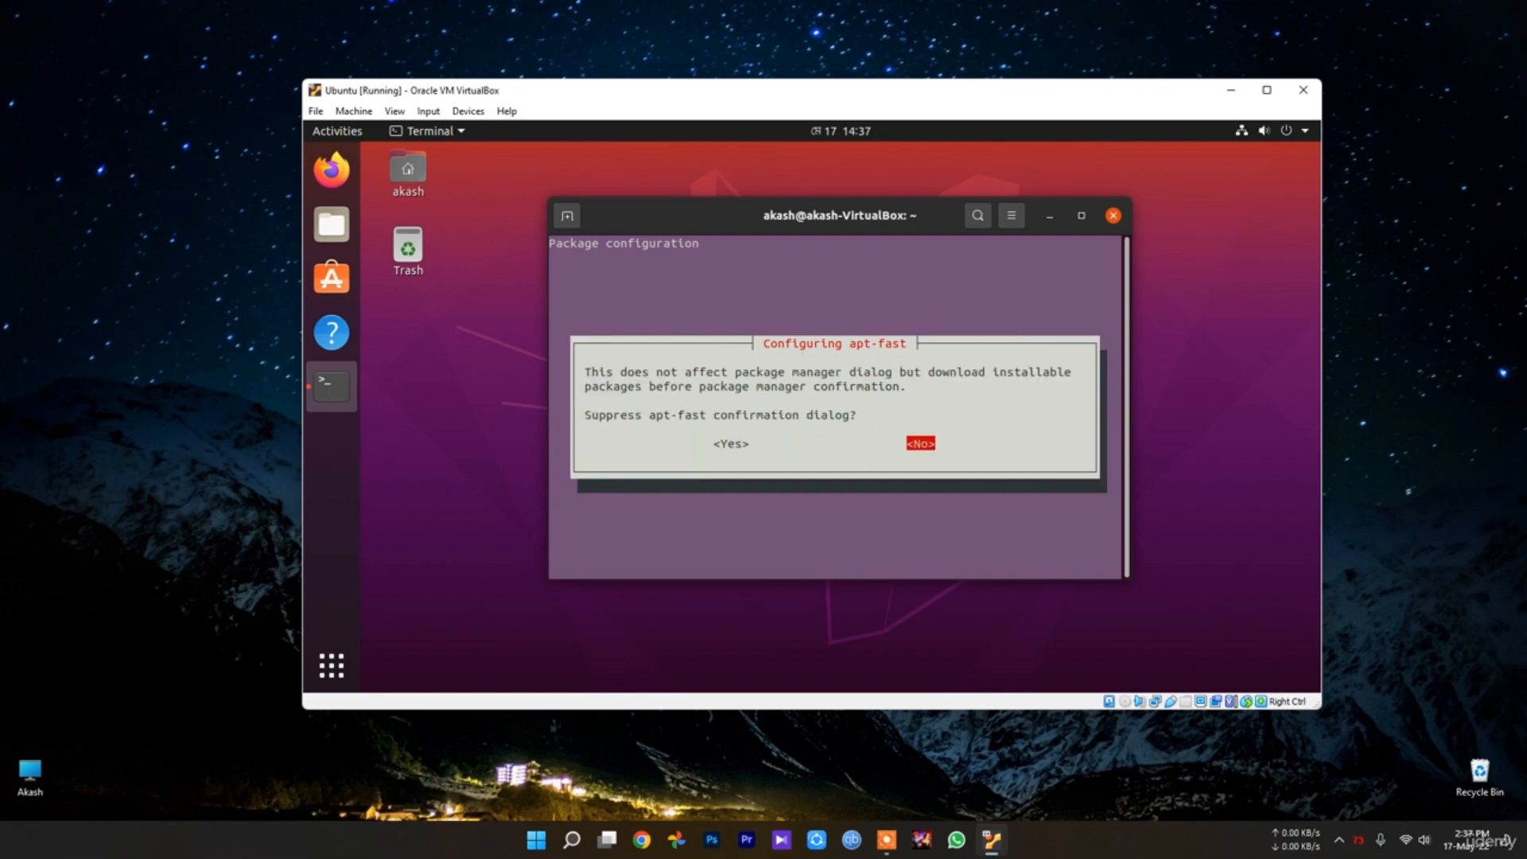
key(Left)
key(Return)
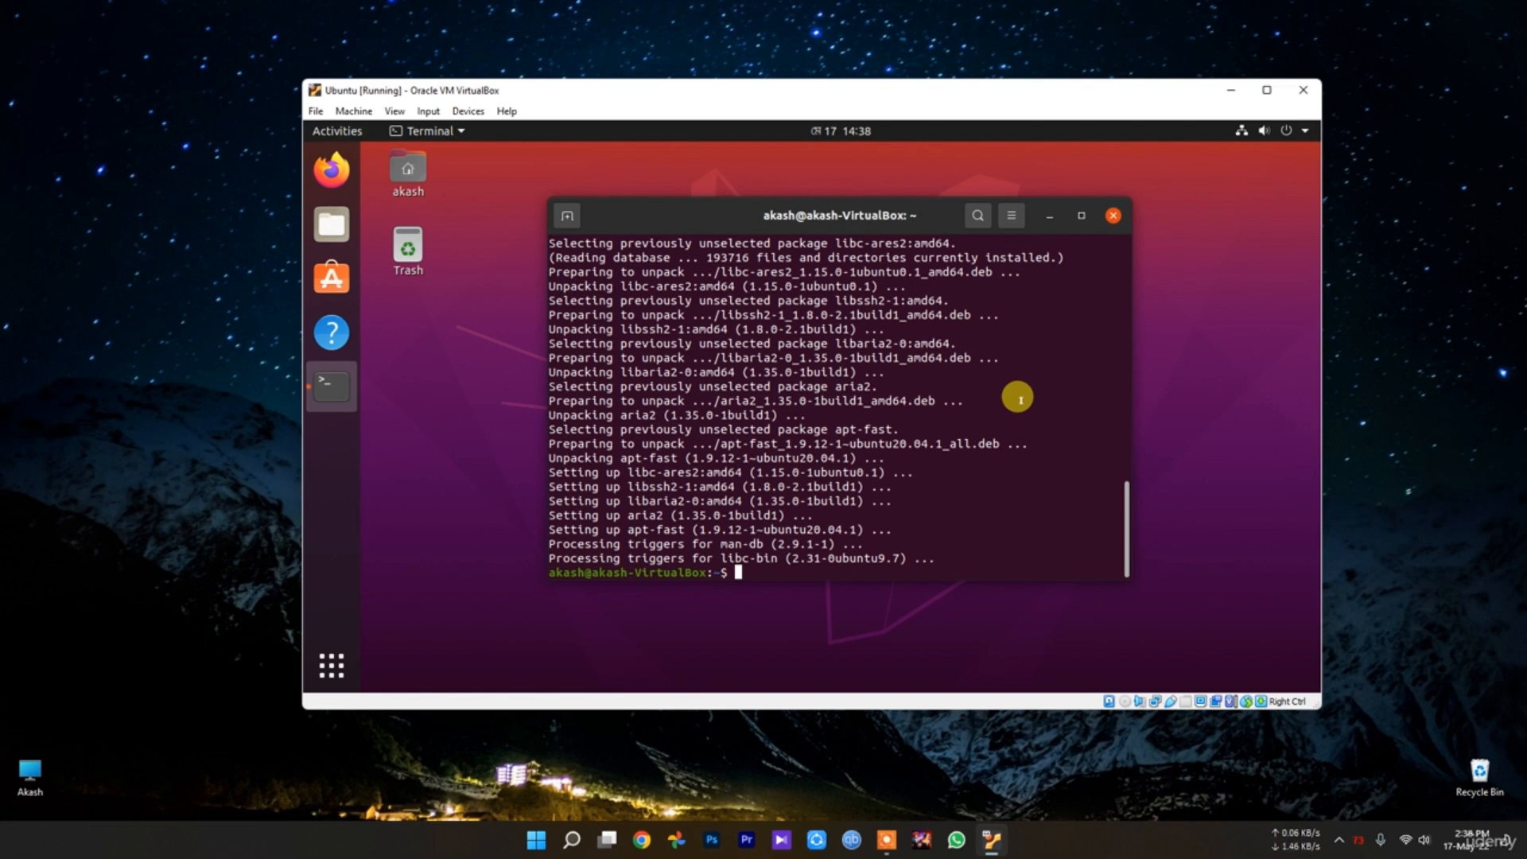
Open /etc/apt/apt/config.d/00aptitude for editing with sudo gedit
text(sudo )
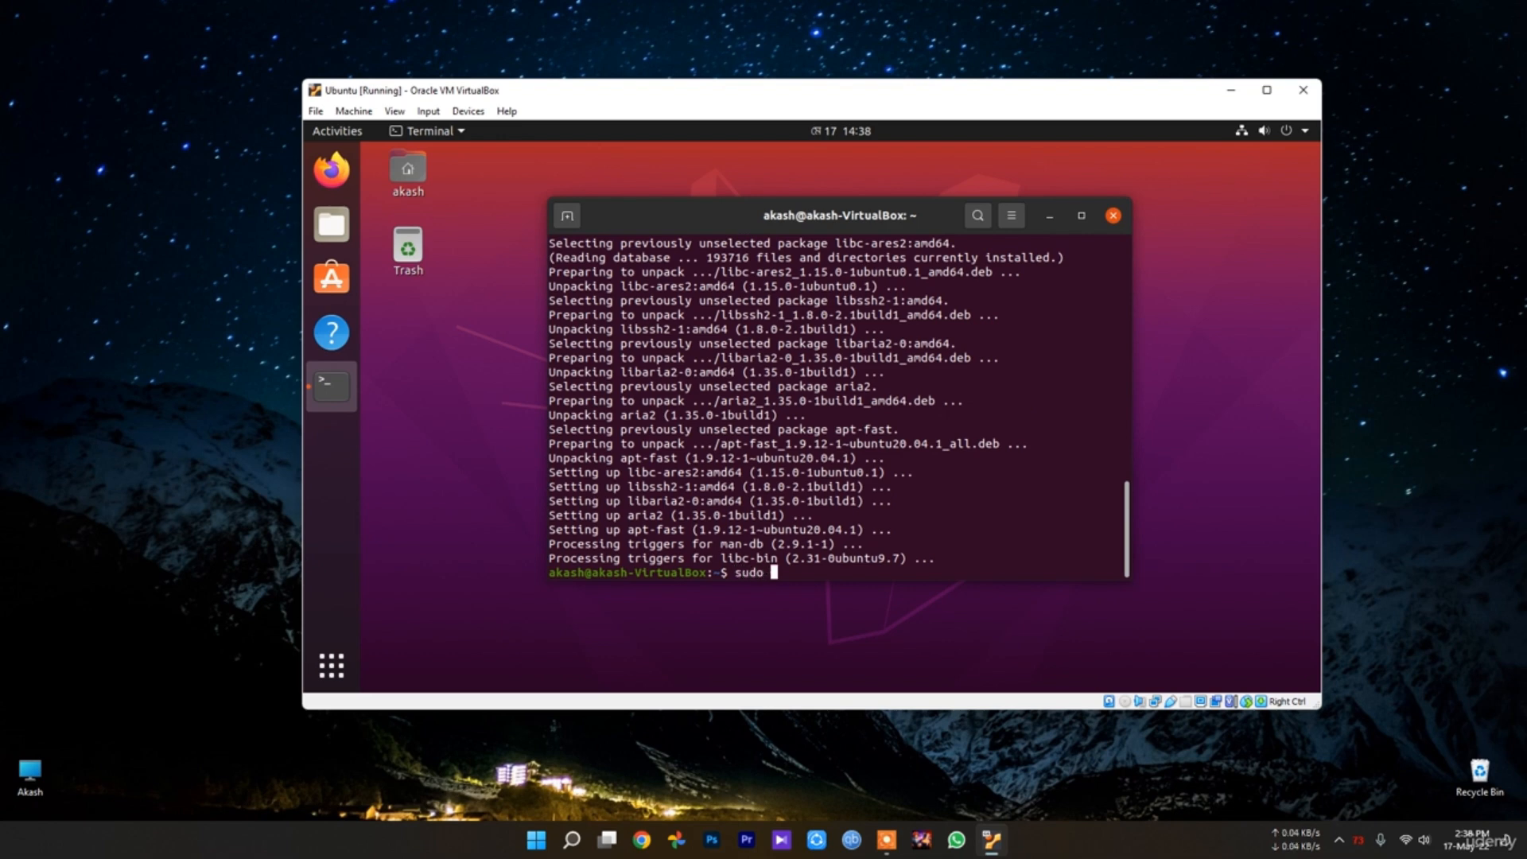
text(gedit /etc/apt/apt/)
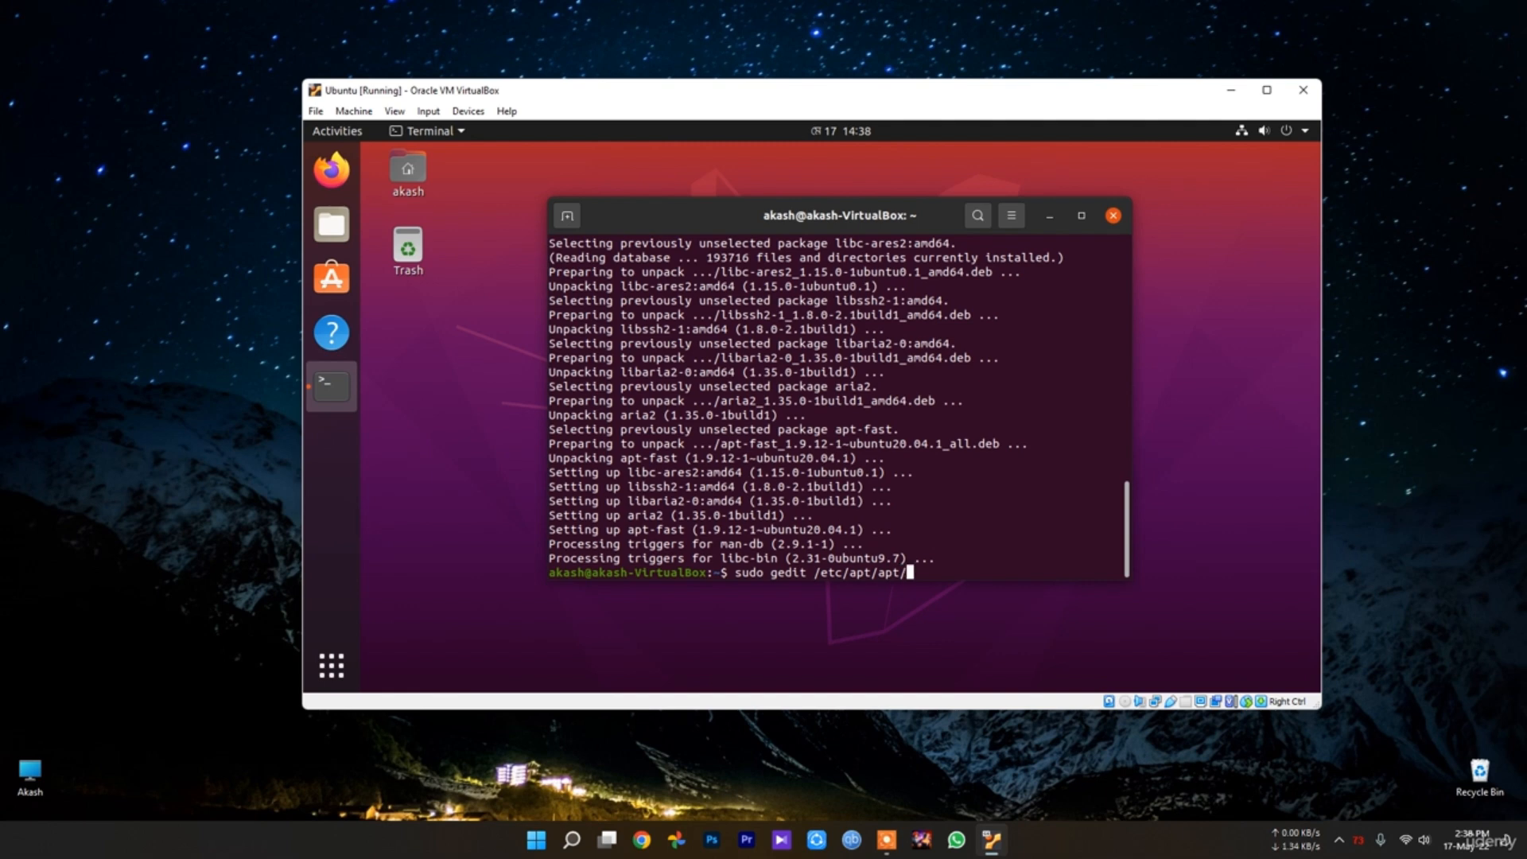
text(config.d/00aptitude)
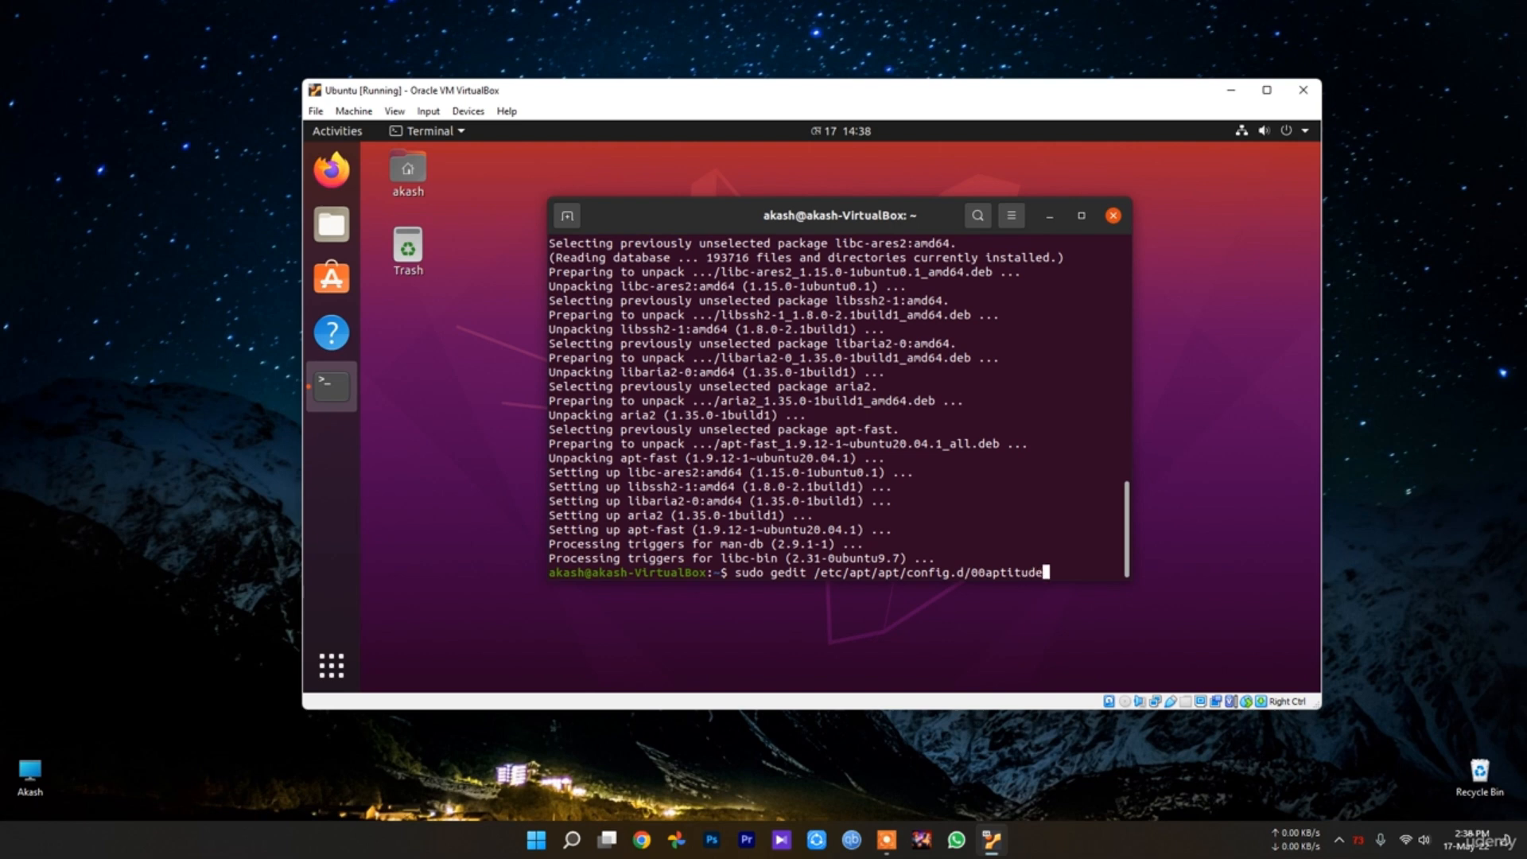
key(Return)
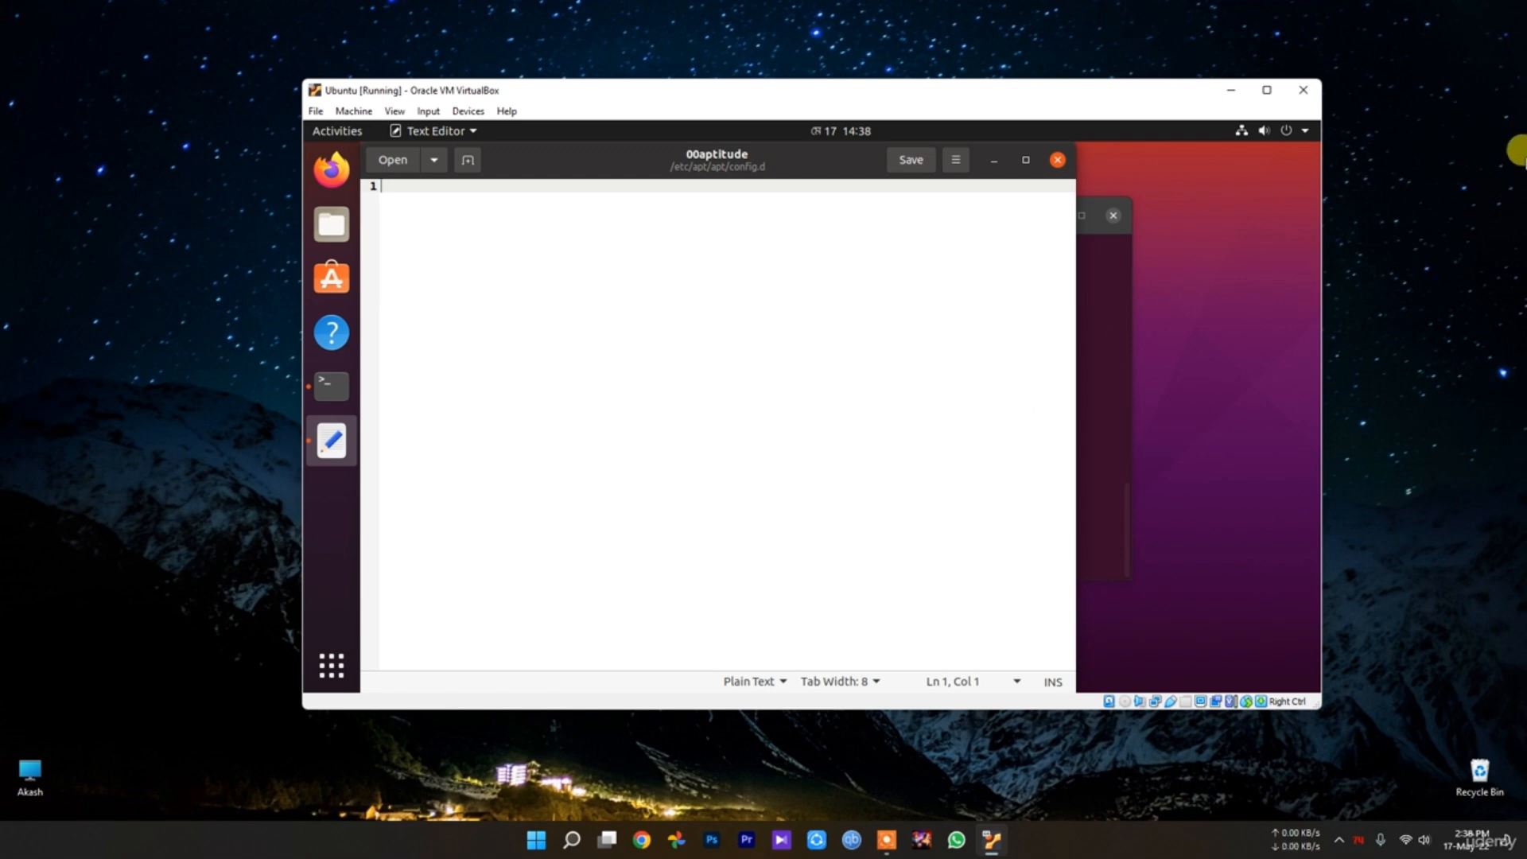
Enter the line Acquire::Language "none"; in 00aptitude and try to save the file
text(A)
text(cquire::Language)
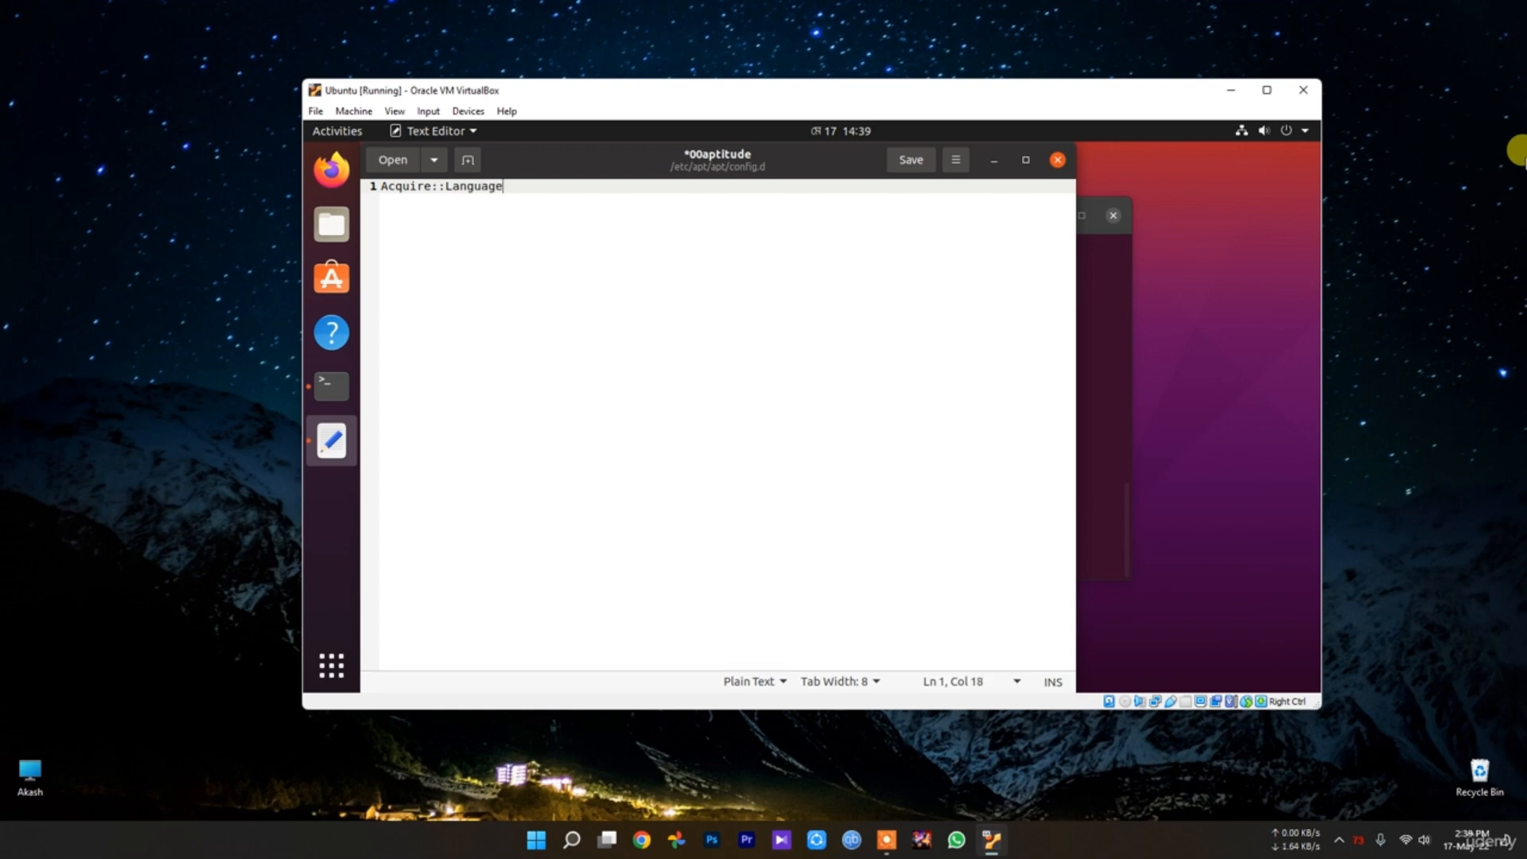
text( "none";)
click(911, 160)
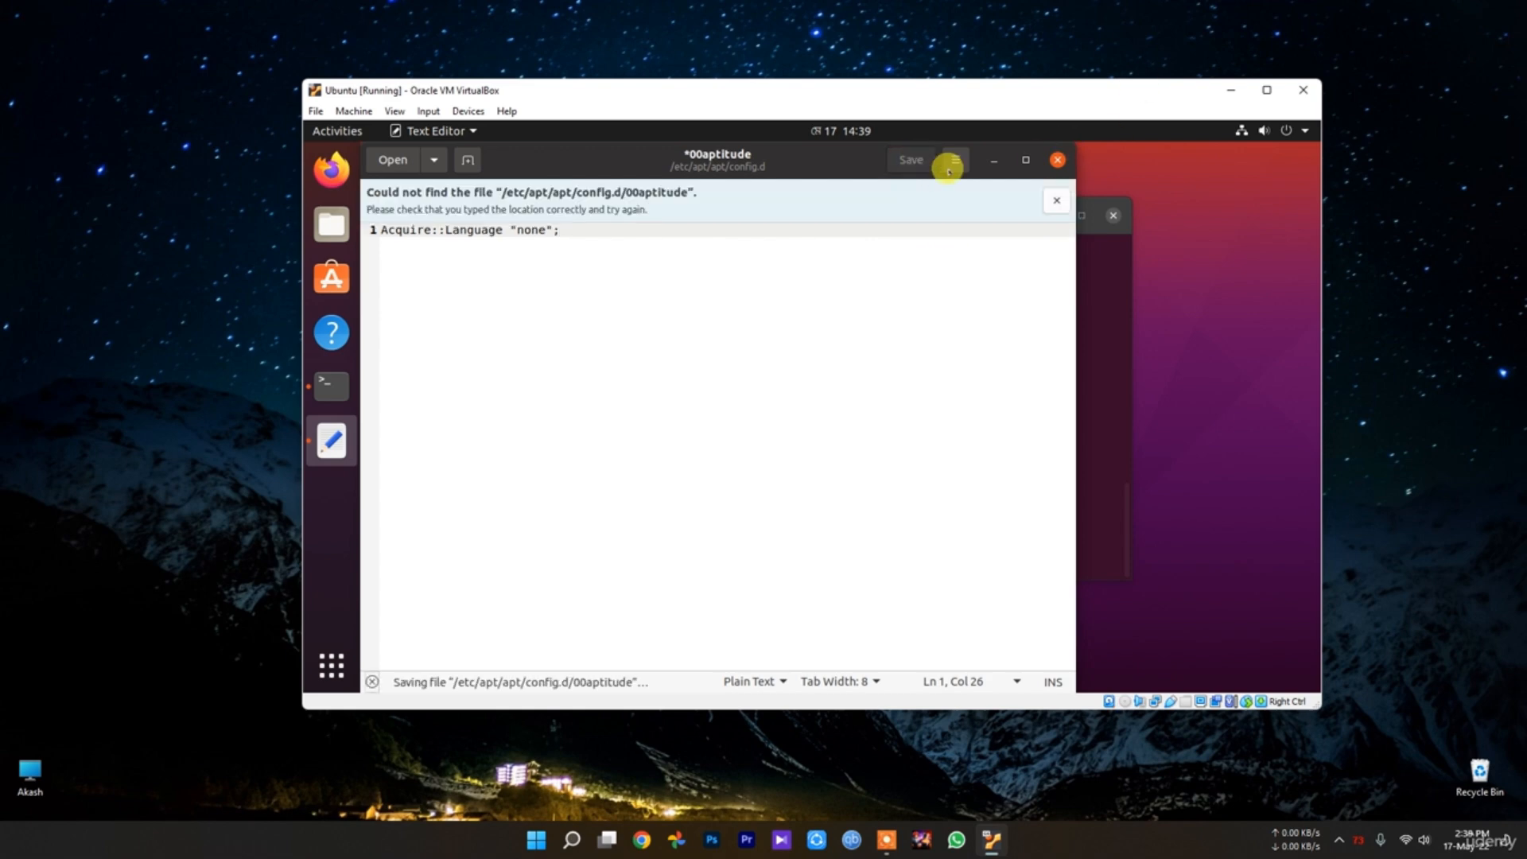
Close 00aptitude in the text editor without saving the changes
click(1058, 160)
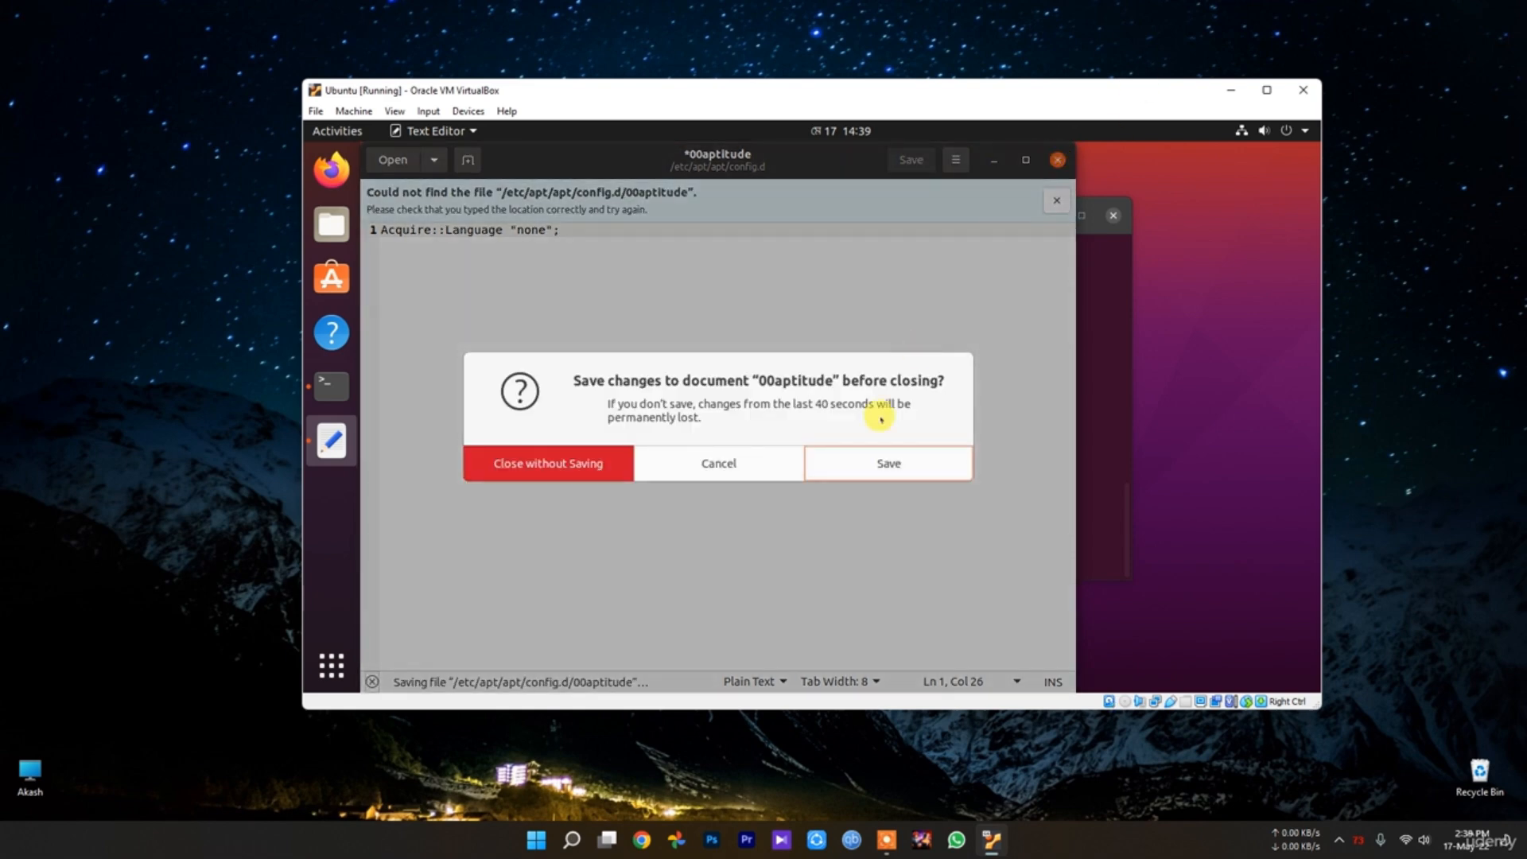
click(714, 461)
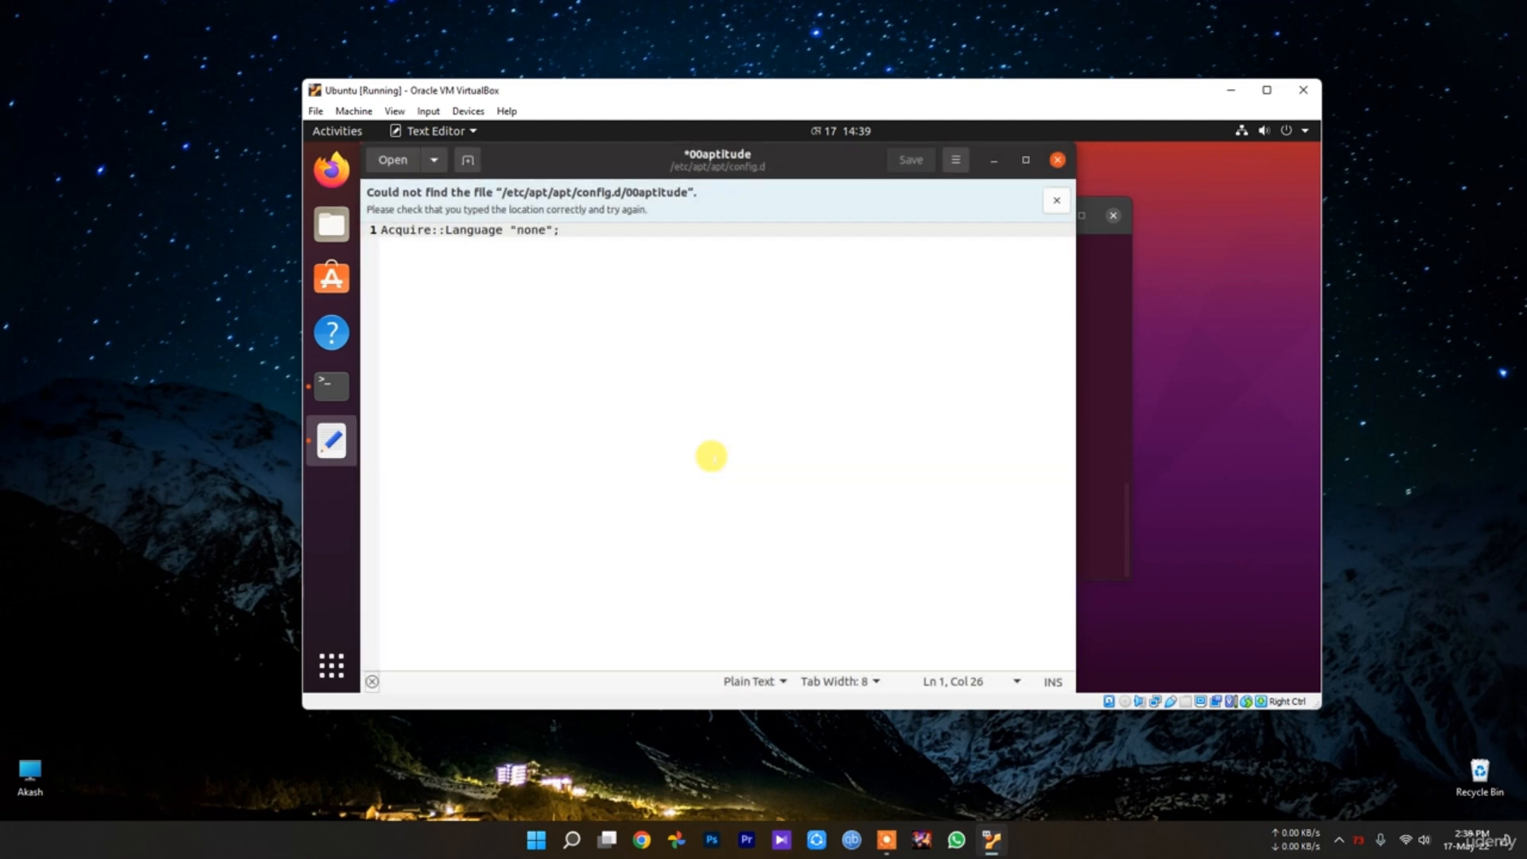
click(1056, 160)
click(570, 464)
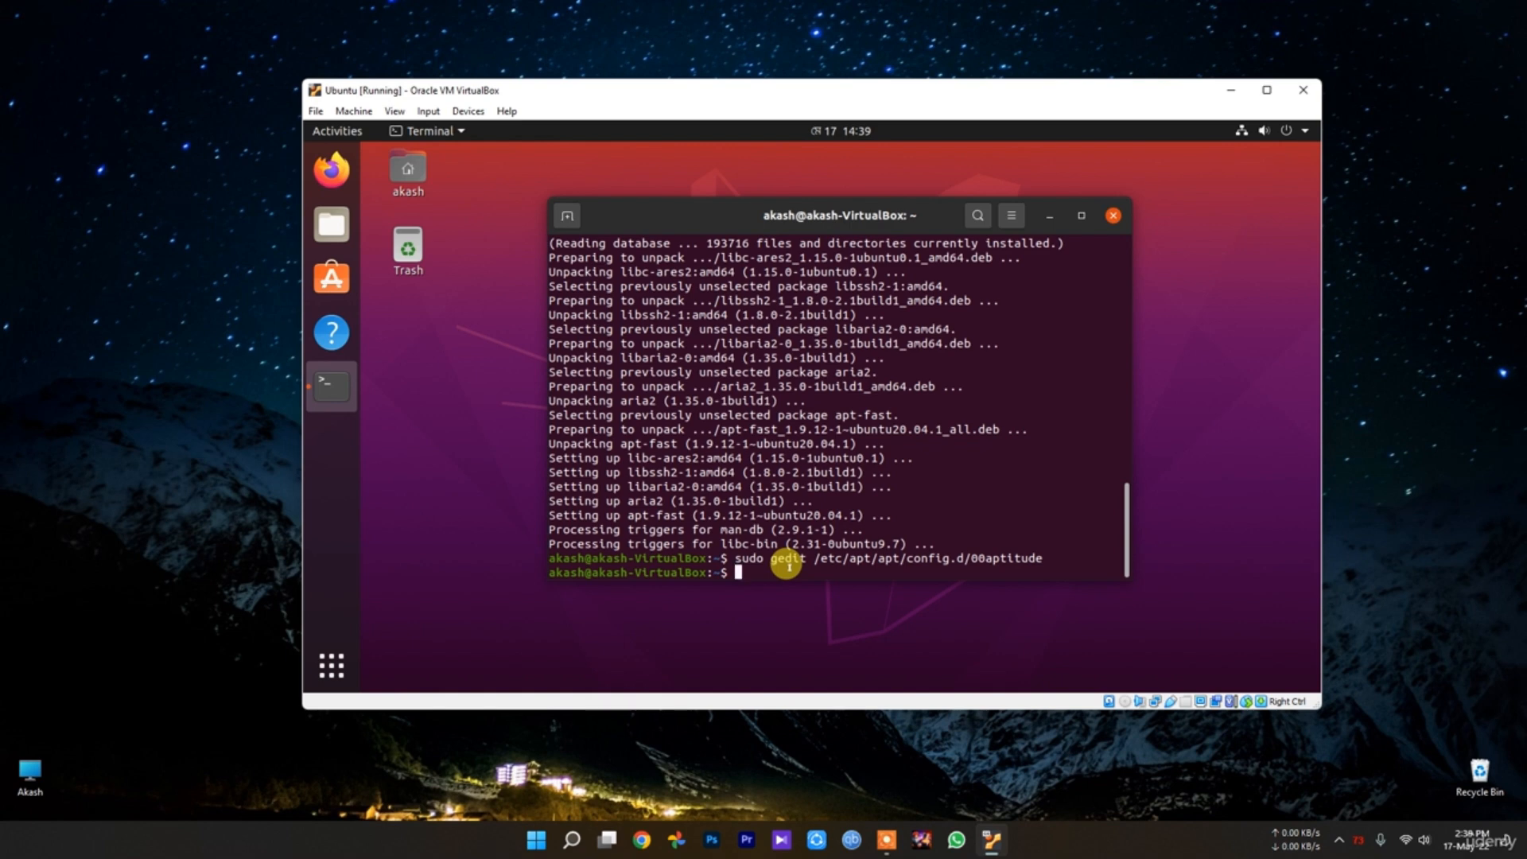
Install the power-management packages tlp and tlp-rdw with sudo apt install
key(Return)
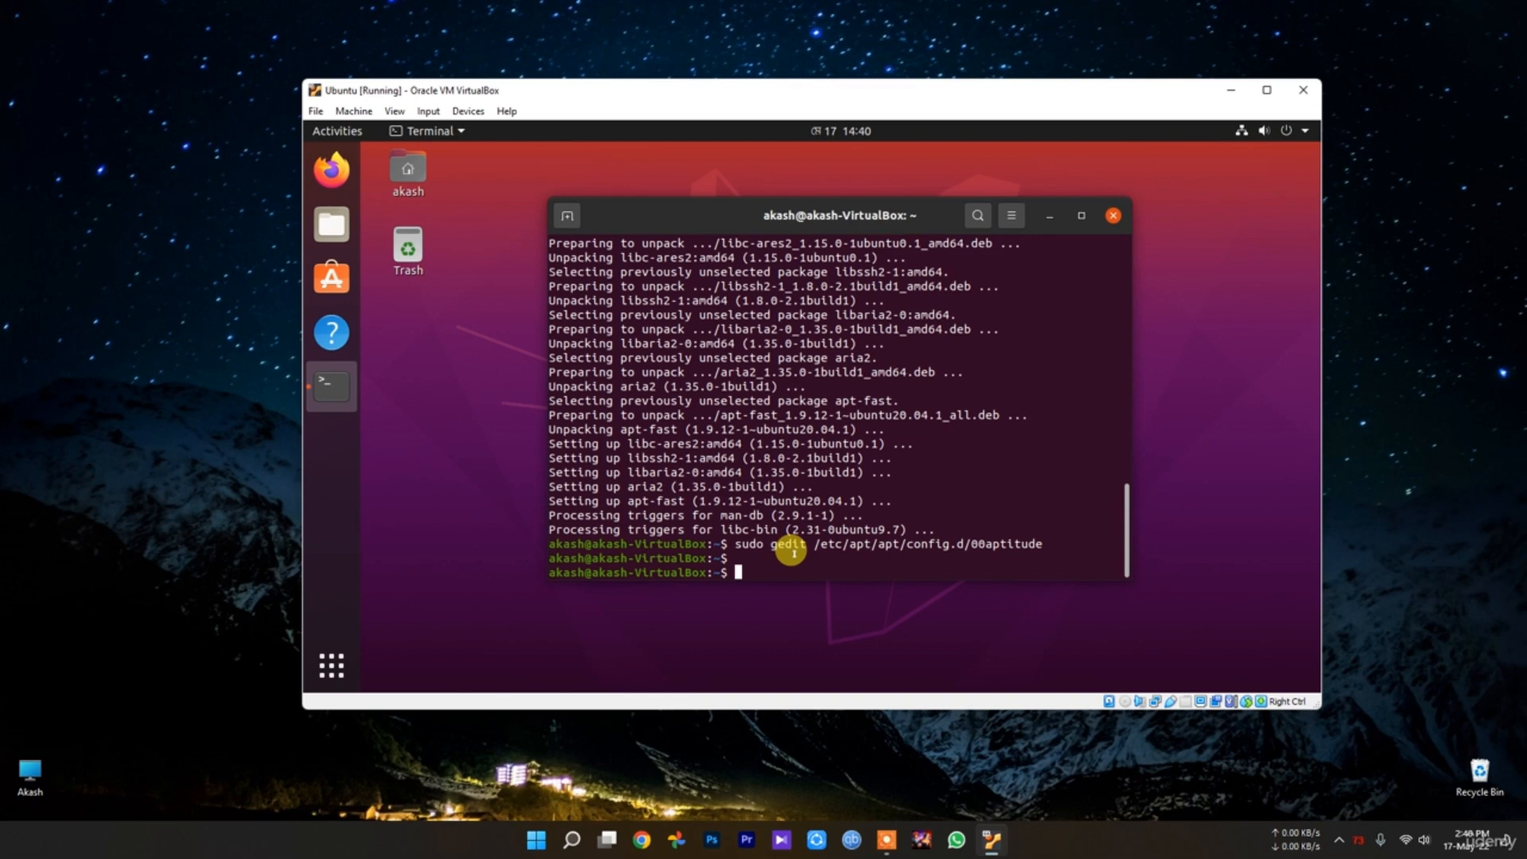
text(sudo apt install tlp tlp-rdw)
key(Return)
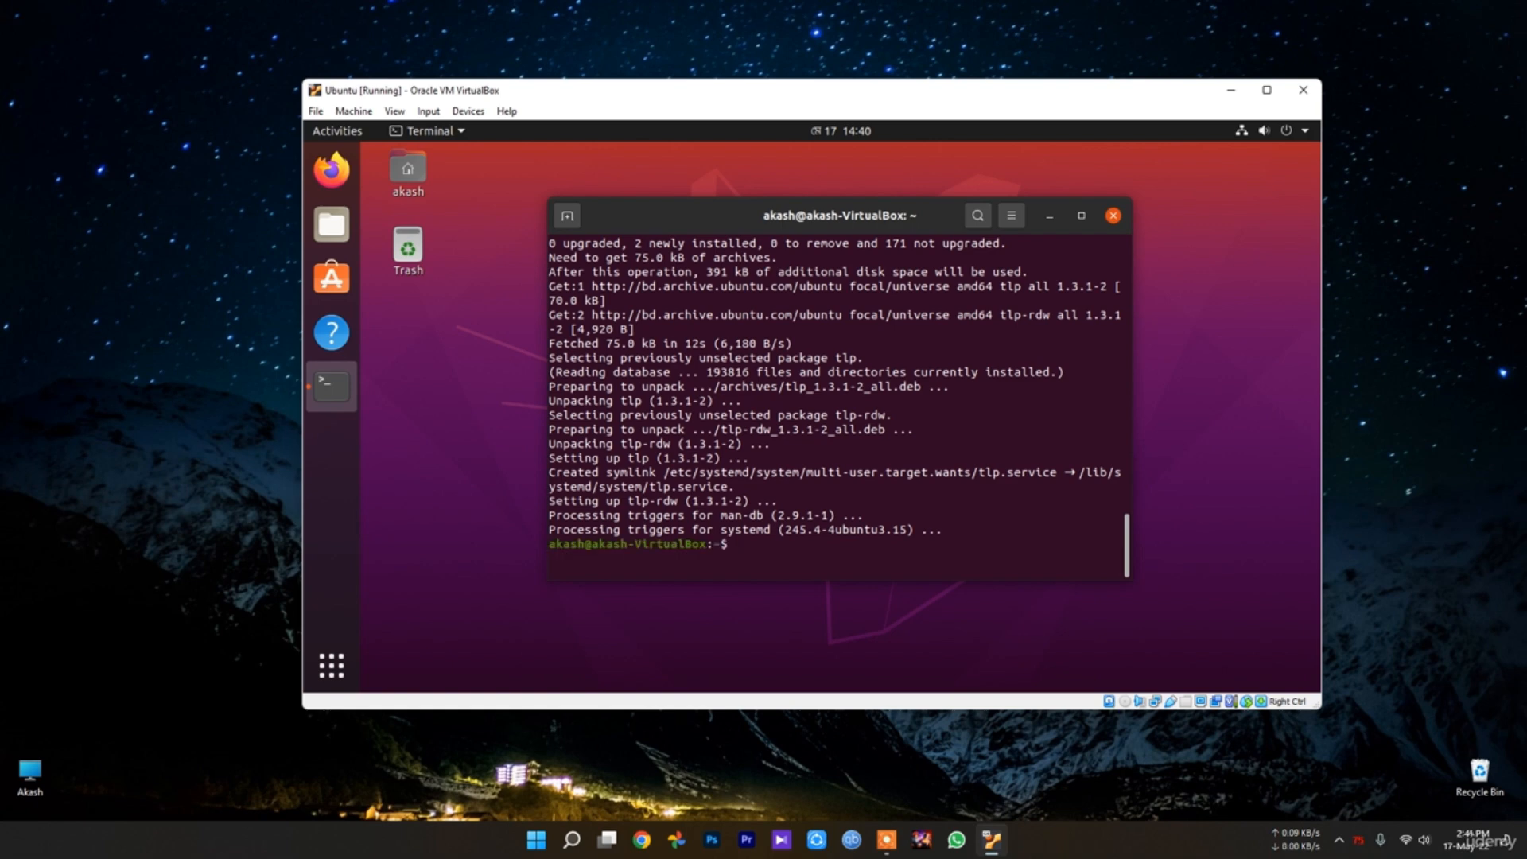
Start the power-management service with sudo tlp start and close the terminal
text(sudo tlp start)
key(Return)
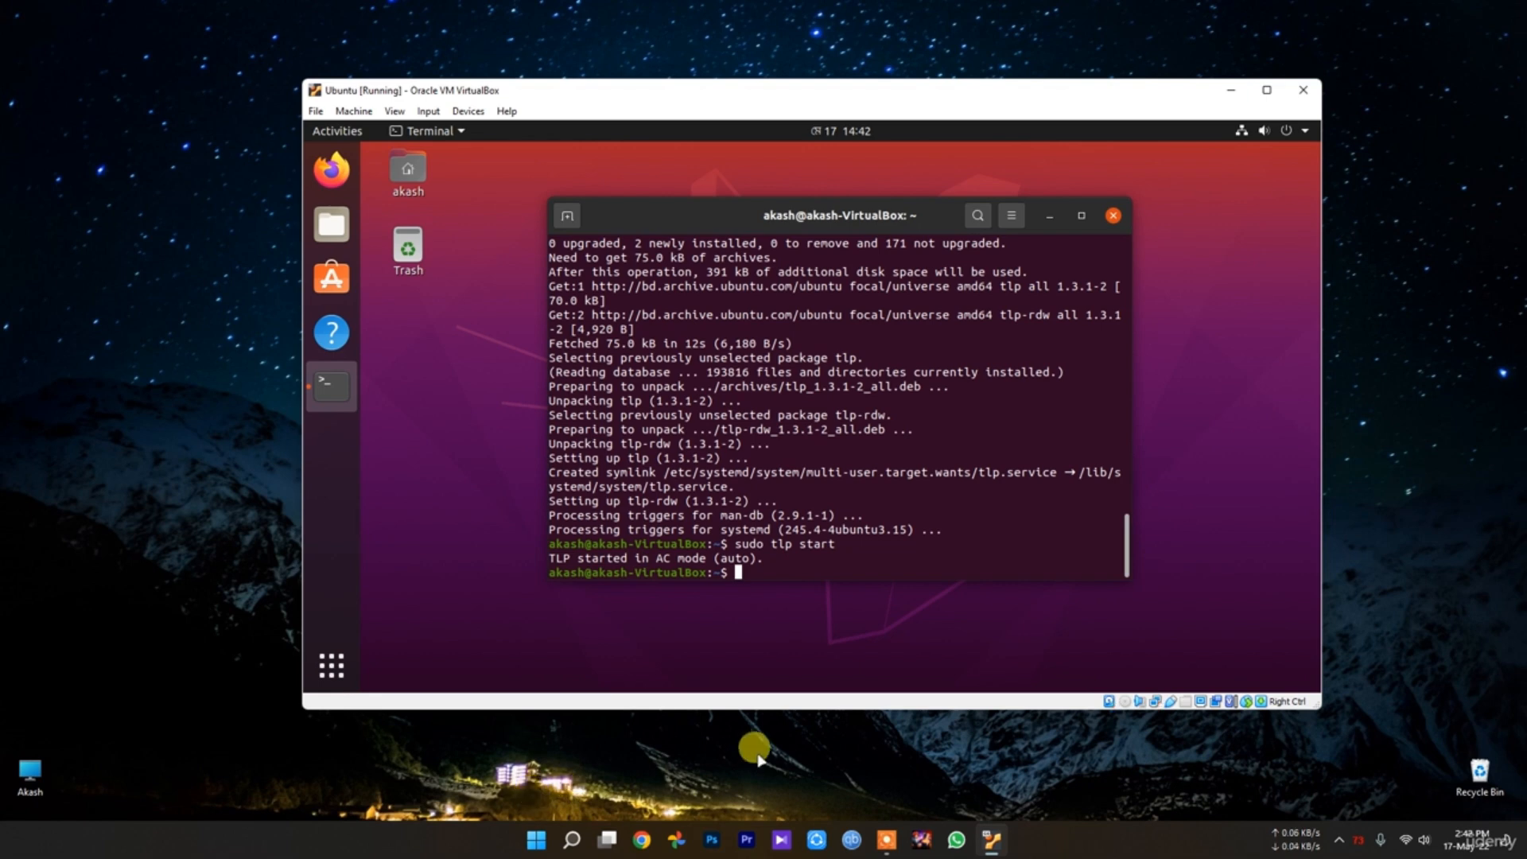
mouse_move(1362, 846)
click(1112, 216)
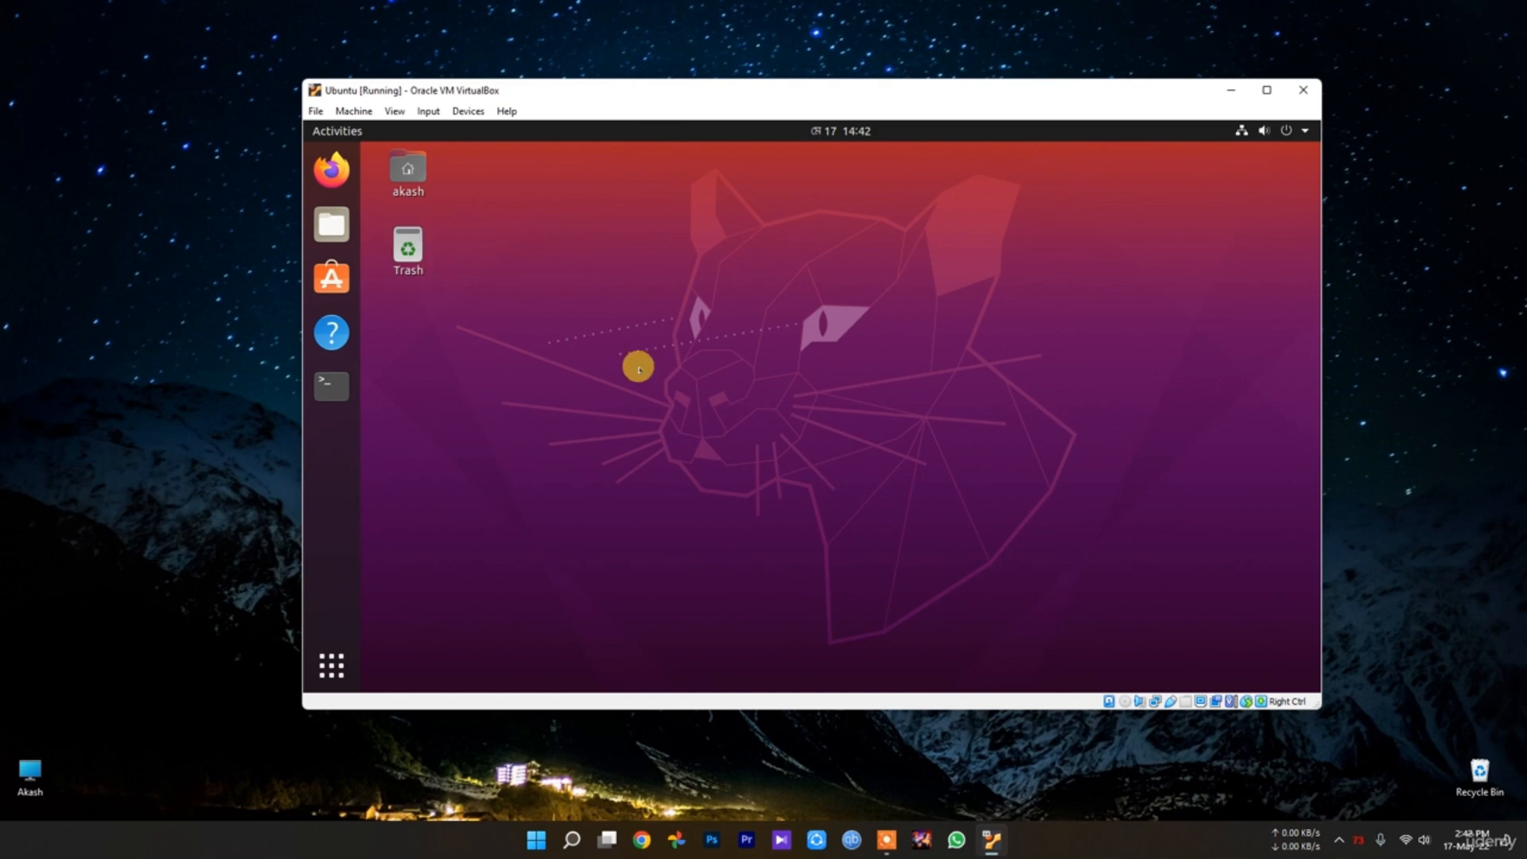
Look through the frequently used applications and the full list of installed applications in Ubuntu
click(324, 668)
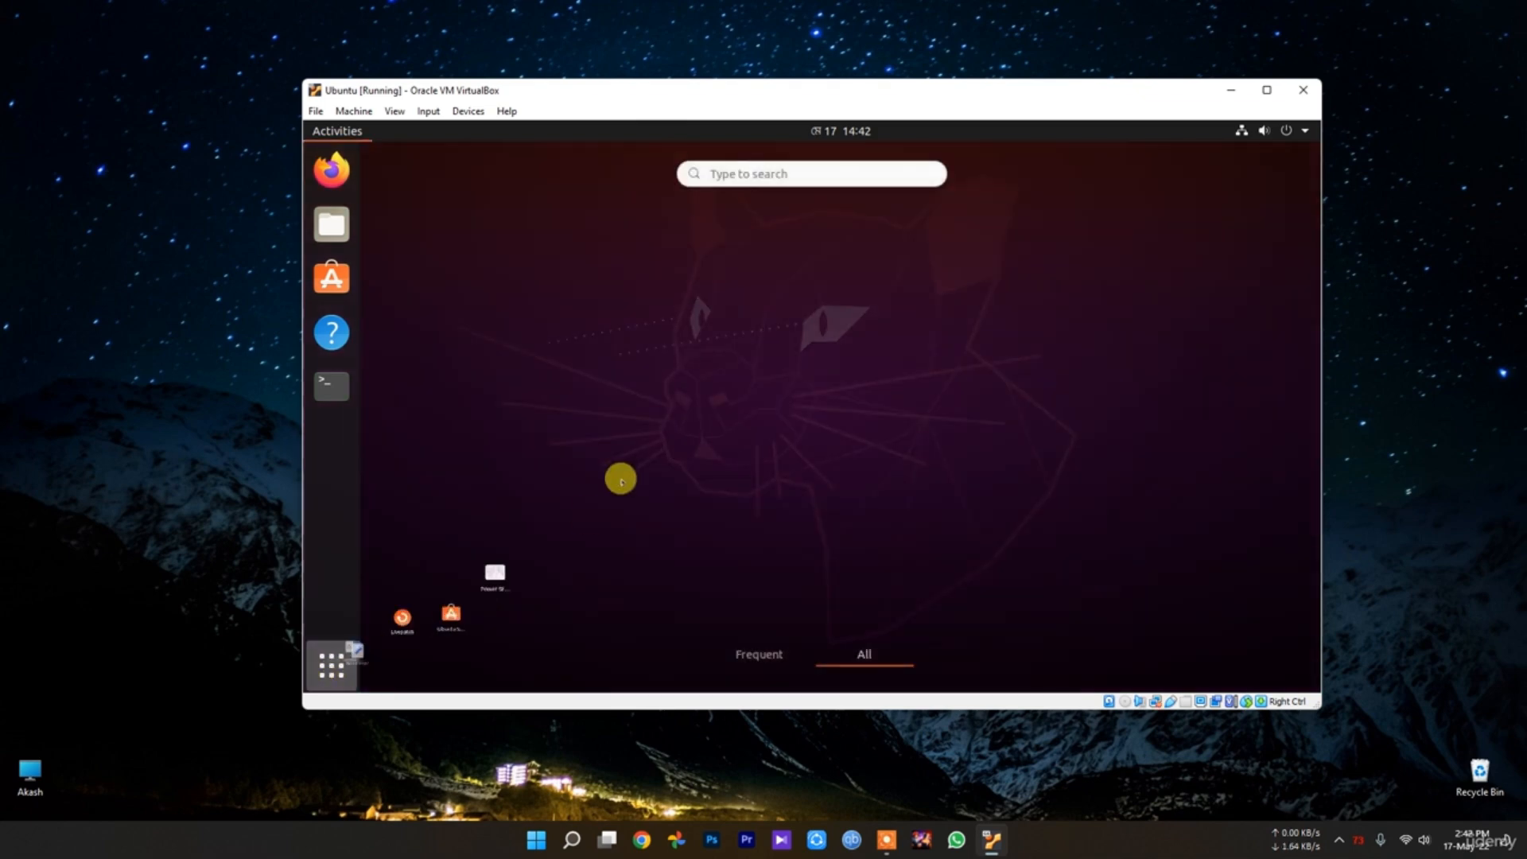
click(765, 652)
click(893, 652)
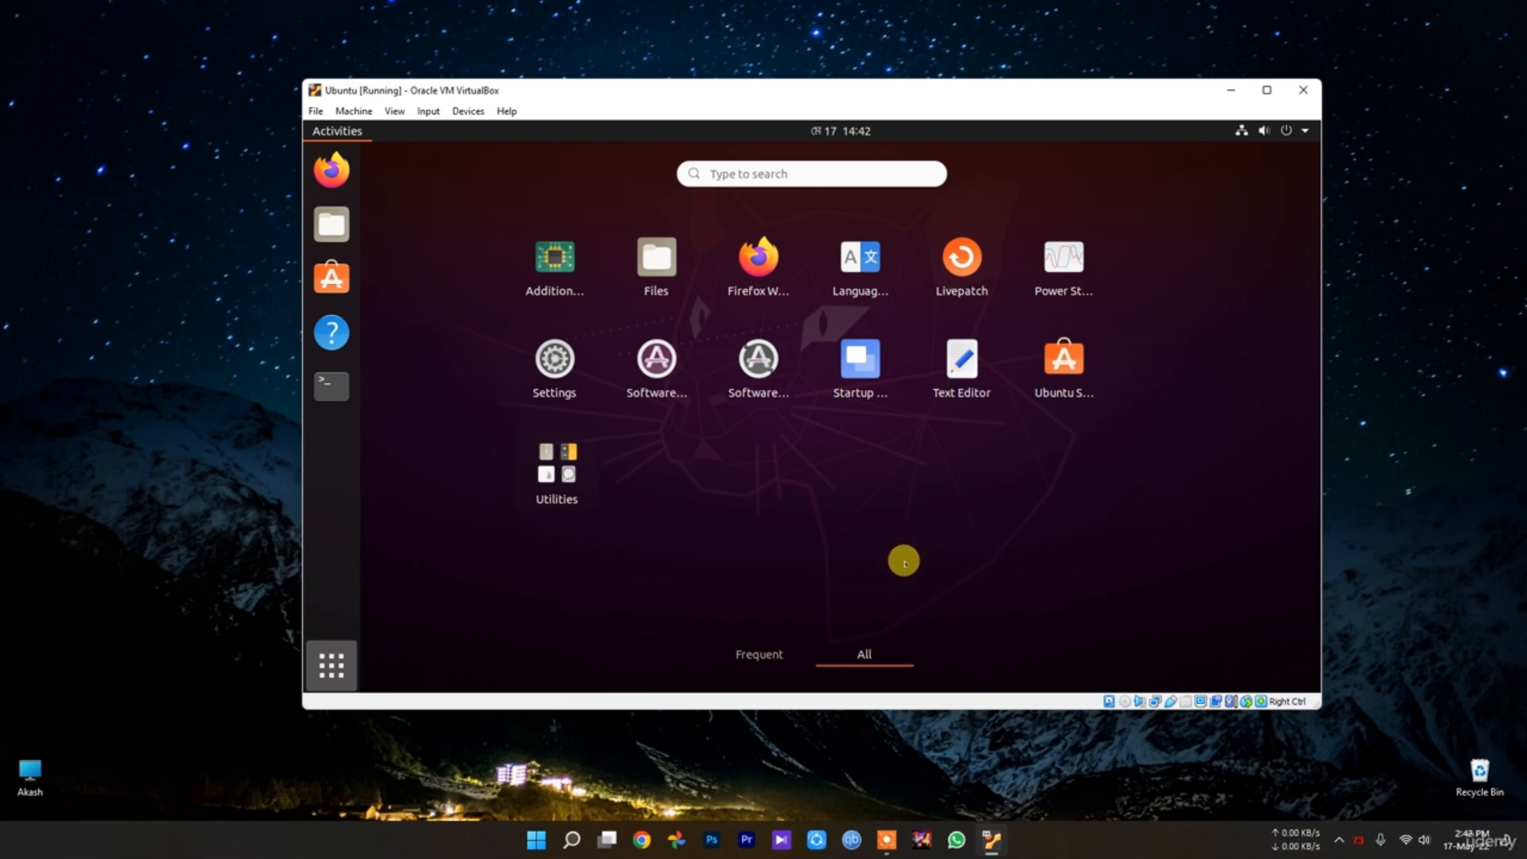
click(331, 664)
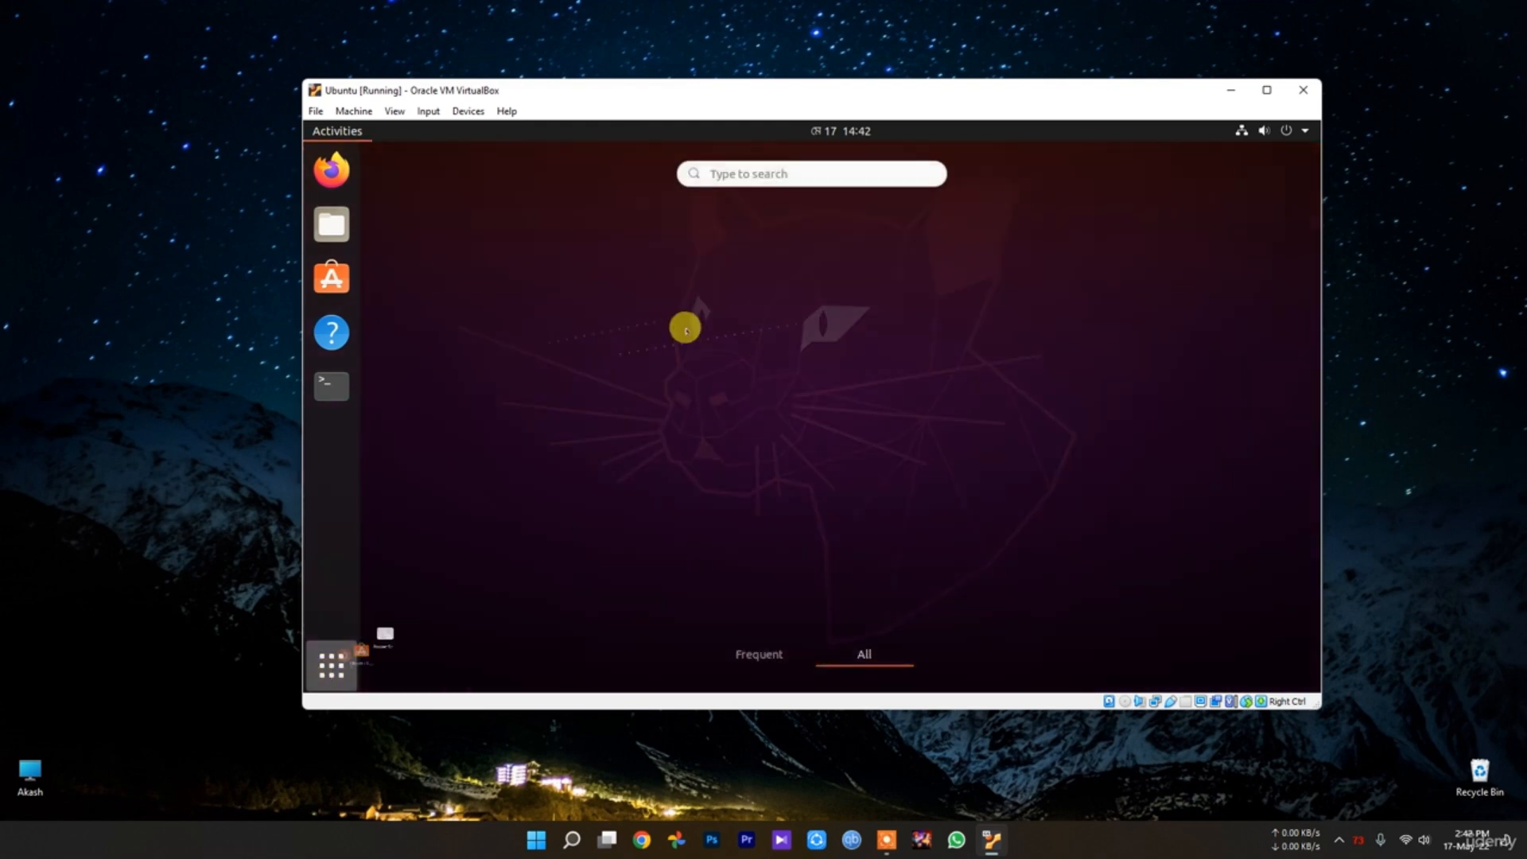
Search the installed applications for "clean", then clear the search text
click(745, 170)
text(clean)
key(BackSpace)
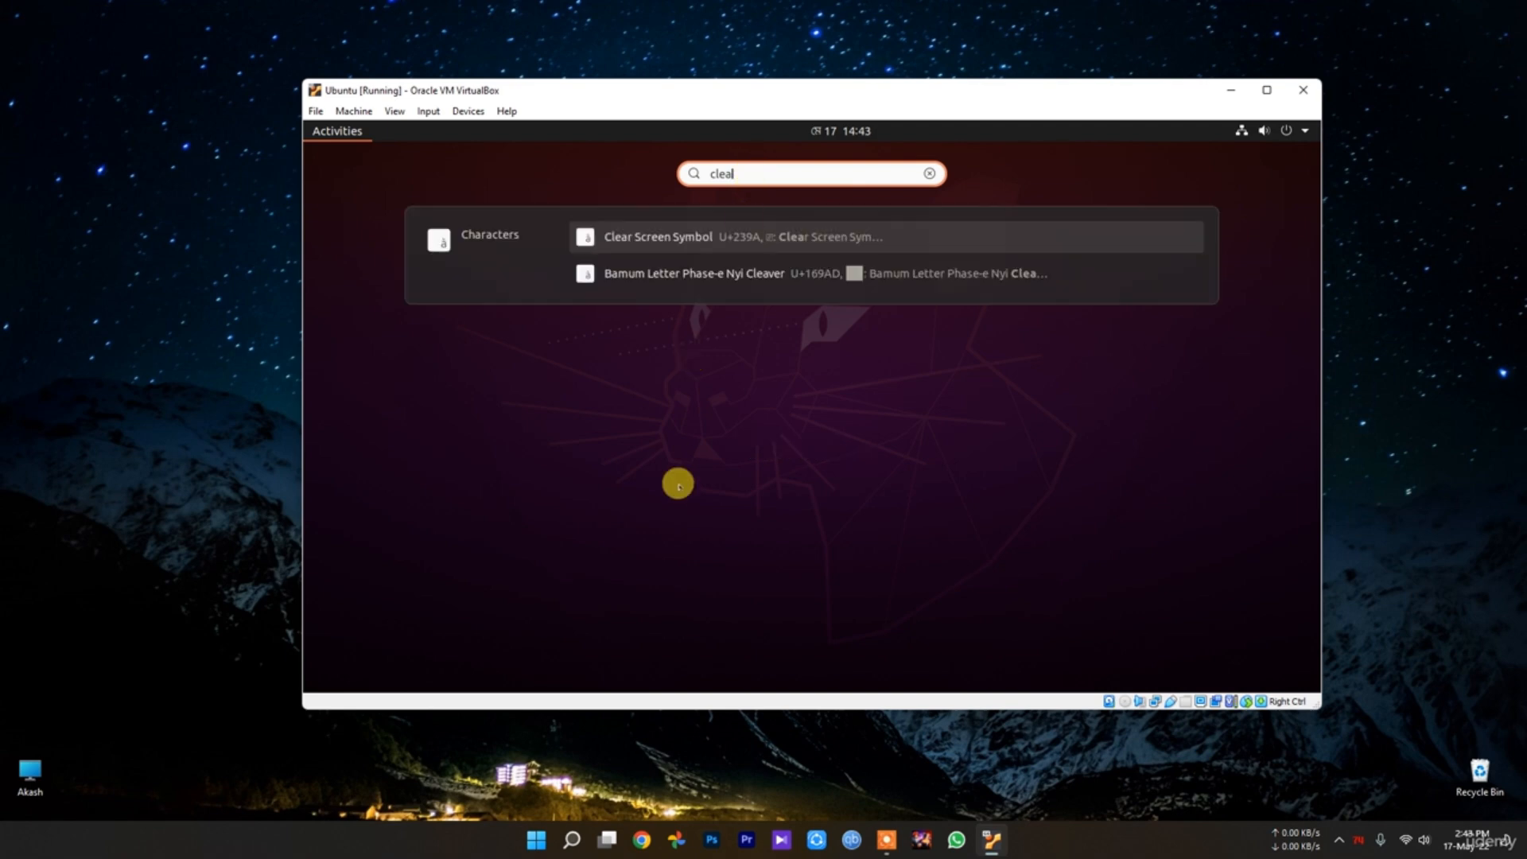
key(BackSpace)
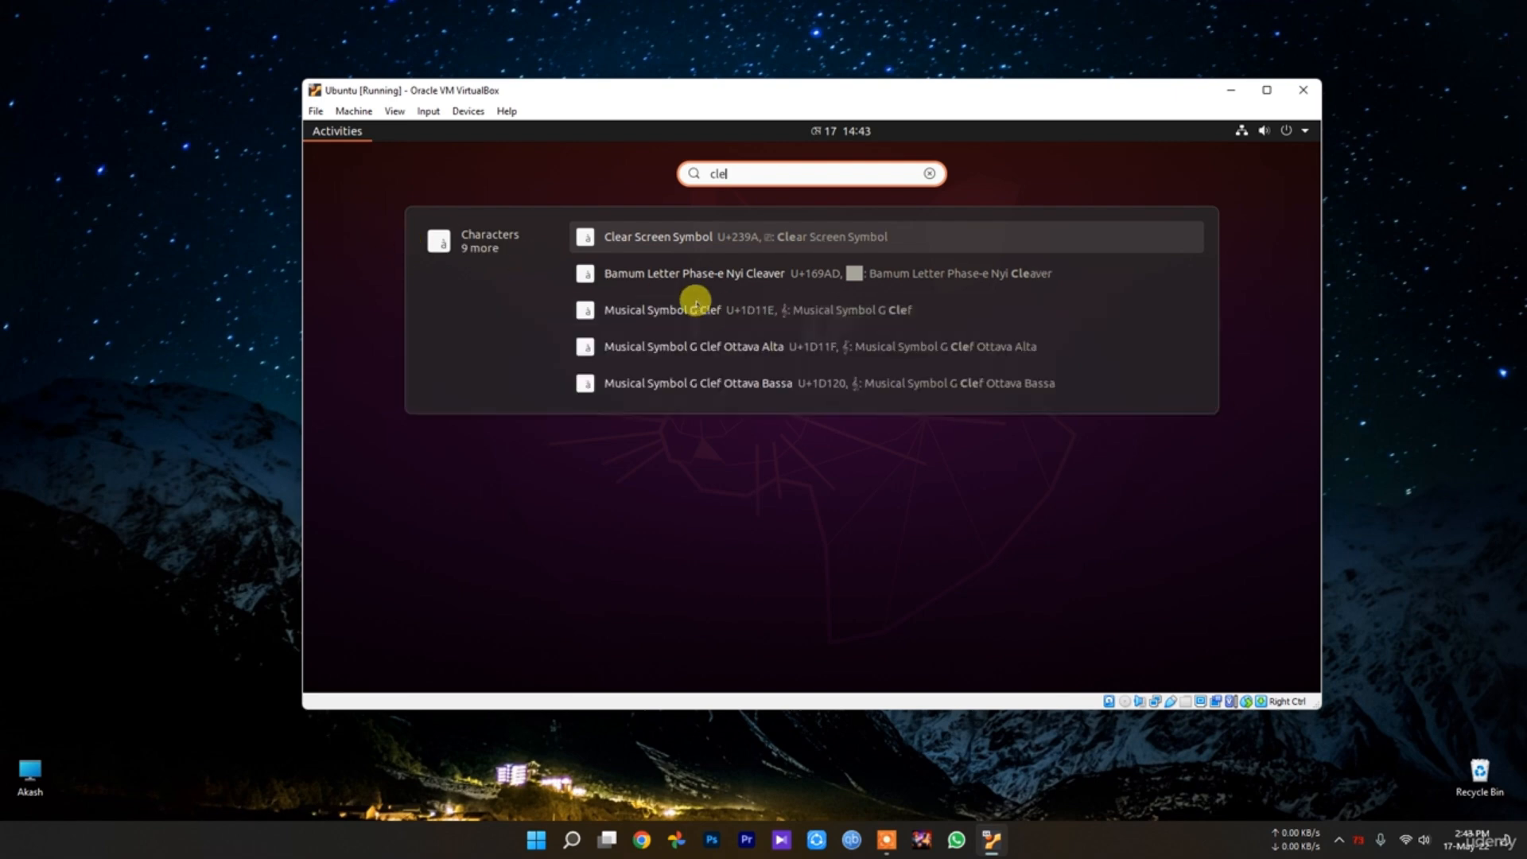
key(BackSpace)
key(BackSpace)
key(BackSpace)
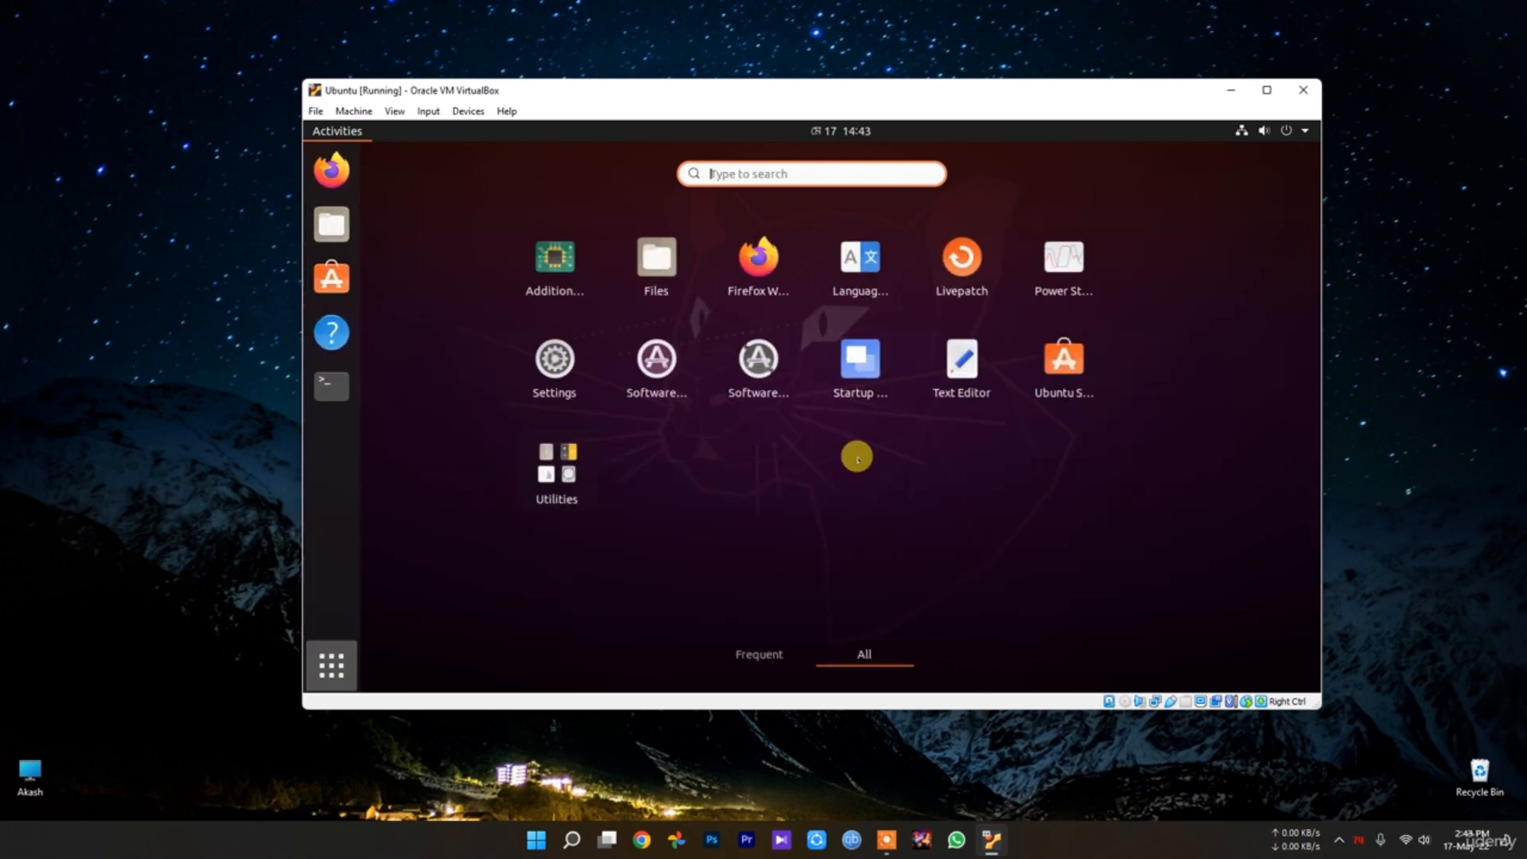